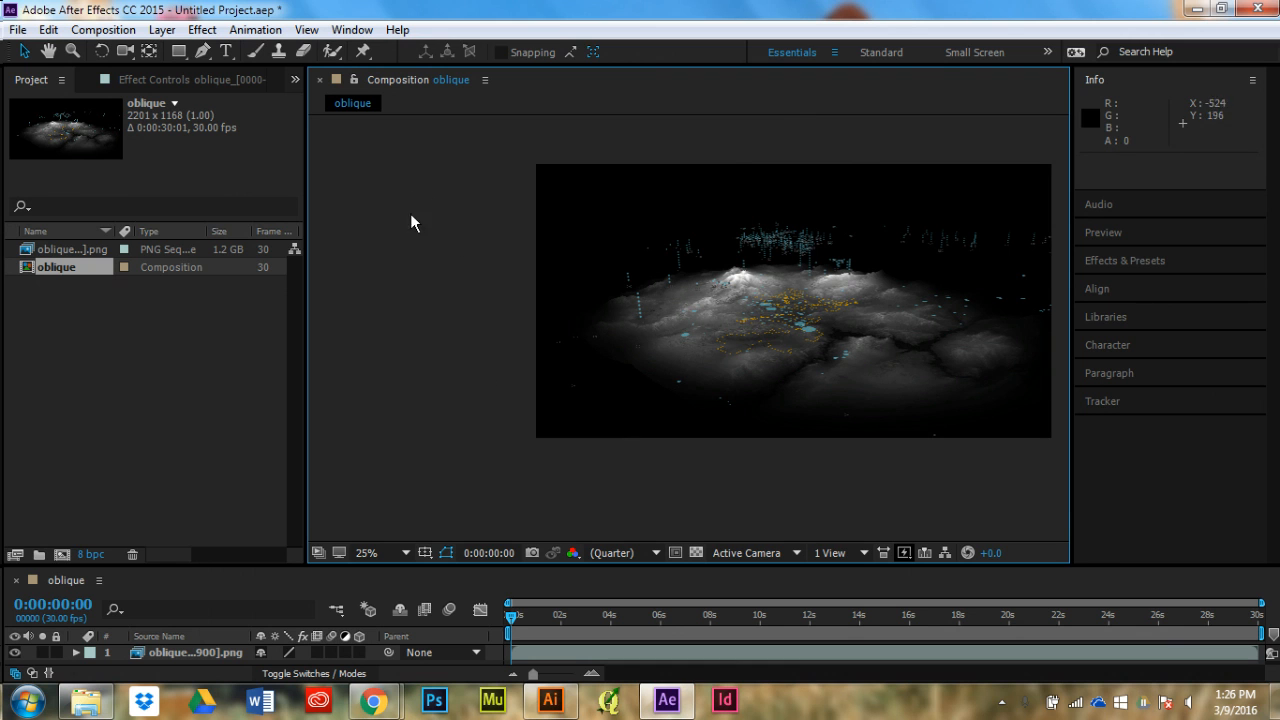
Try setting the oblique composition's height to 1400 px with the aspect ratio locked and its duration to 0:00:45:01
scroll(428, 363, down, 1)
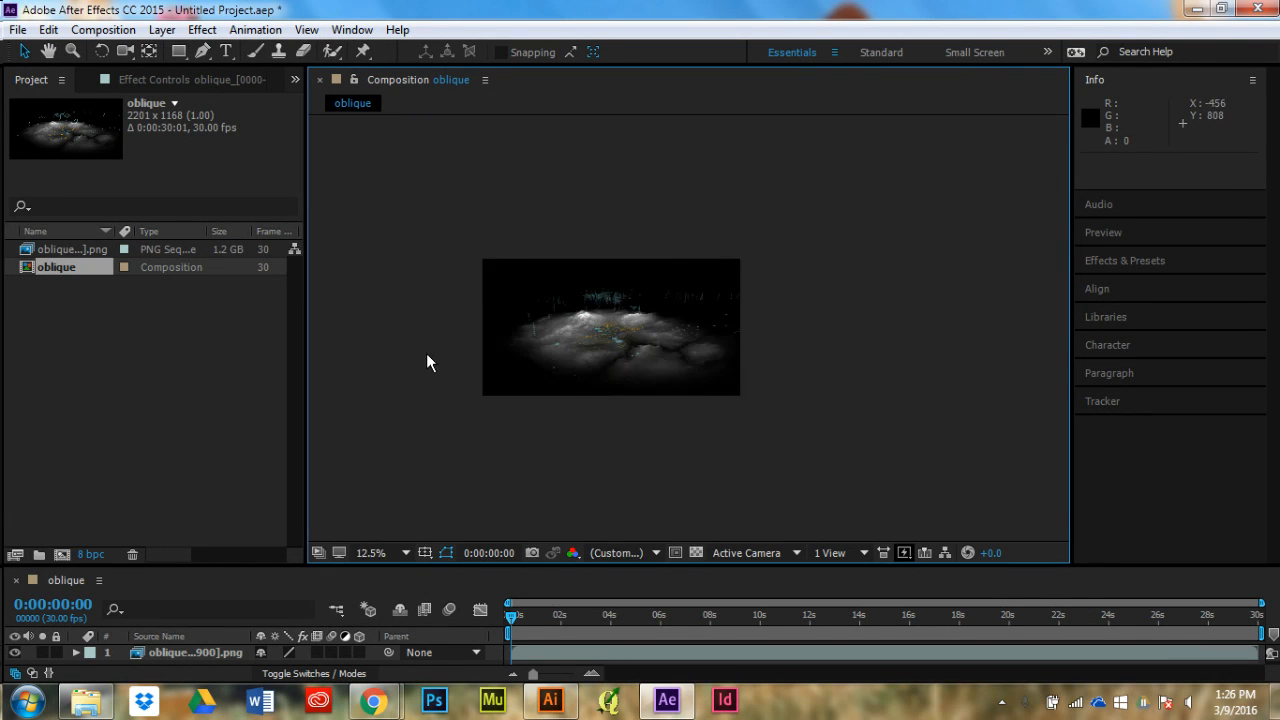
scroll(599, 346, up, 1)
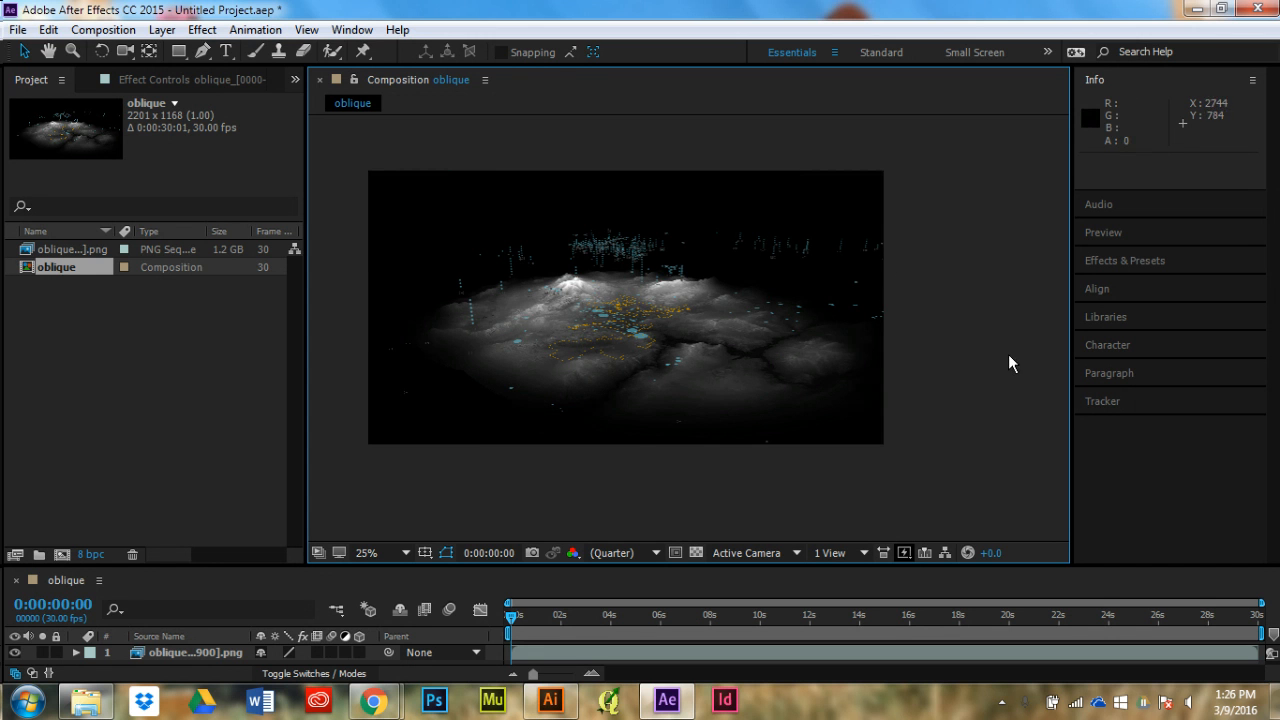
click(73, 30)
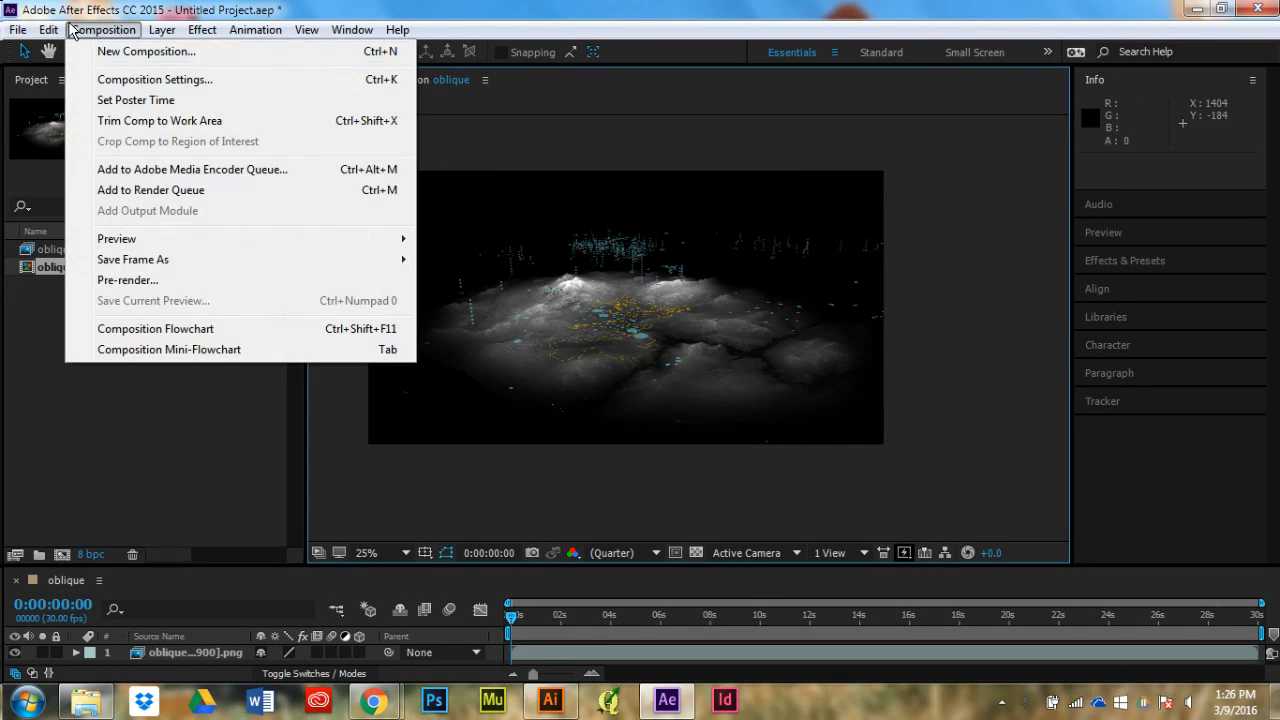
click(155, 79)
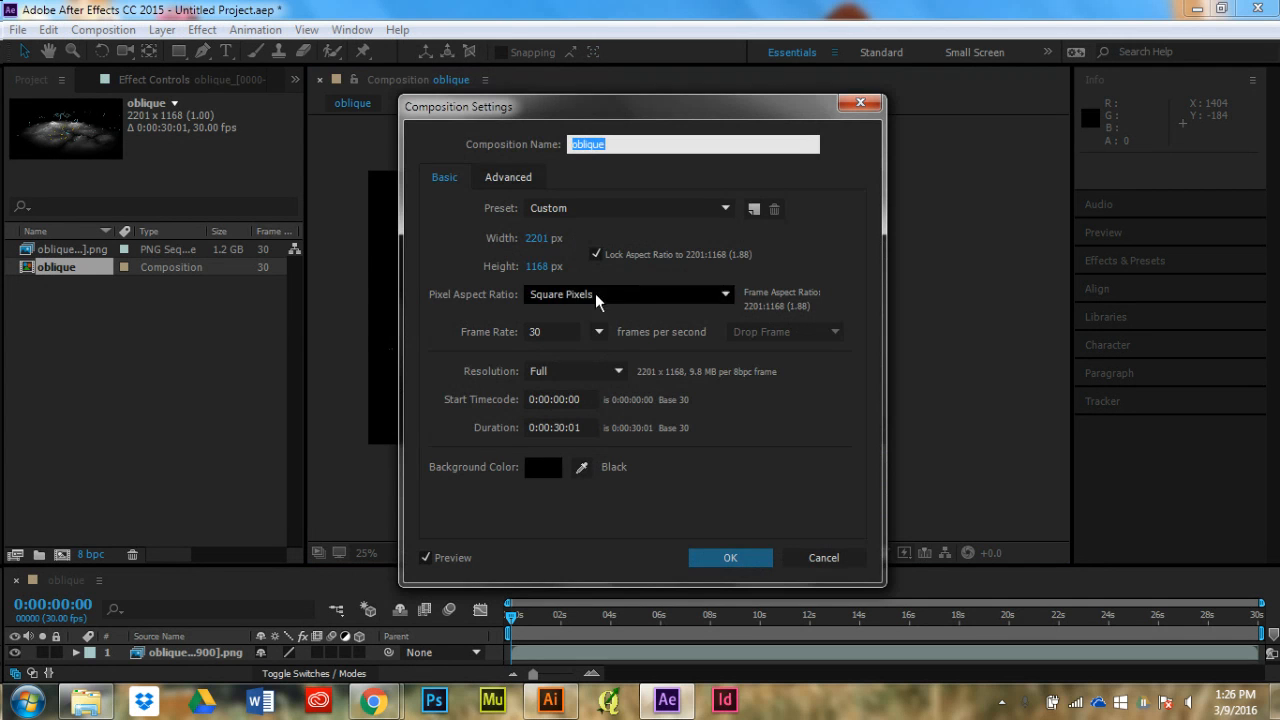
drag(594, 106, 866, 107)
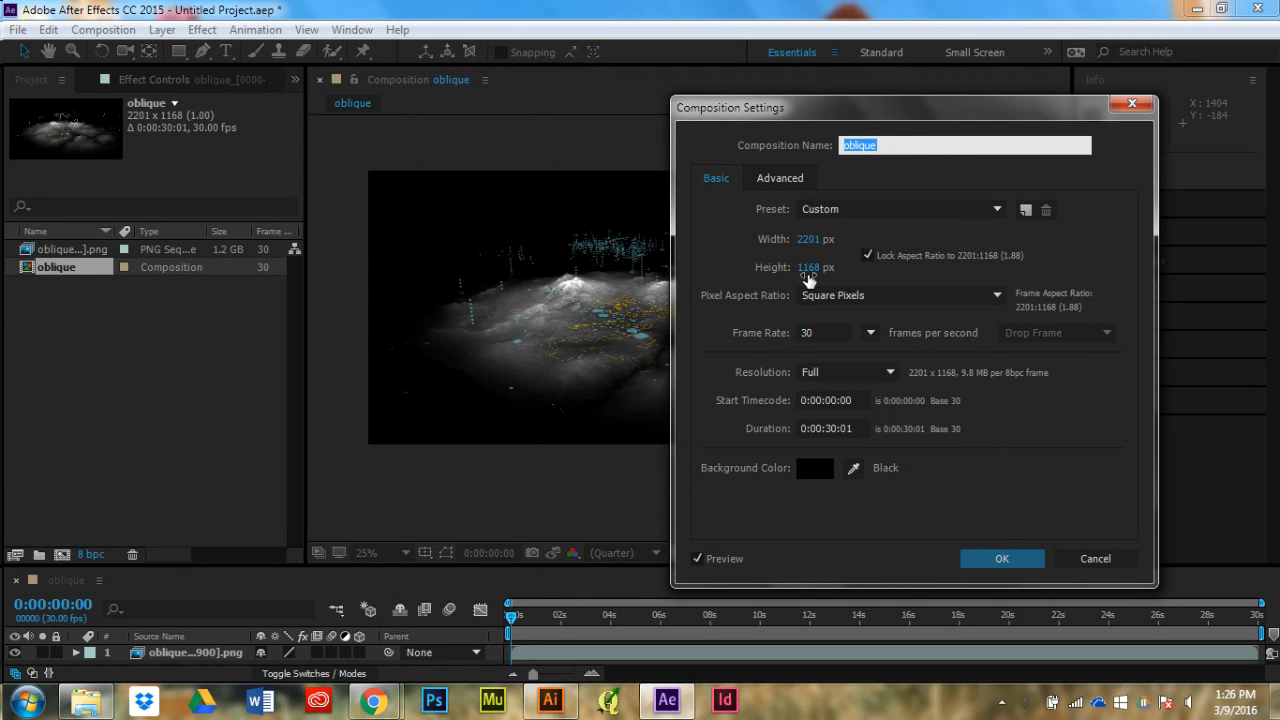
click(807, 270)
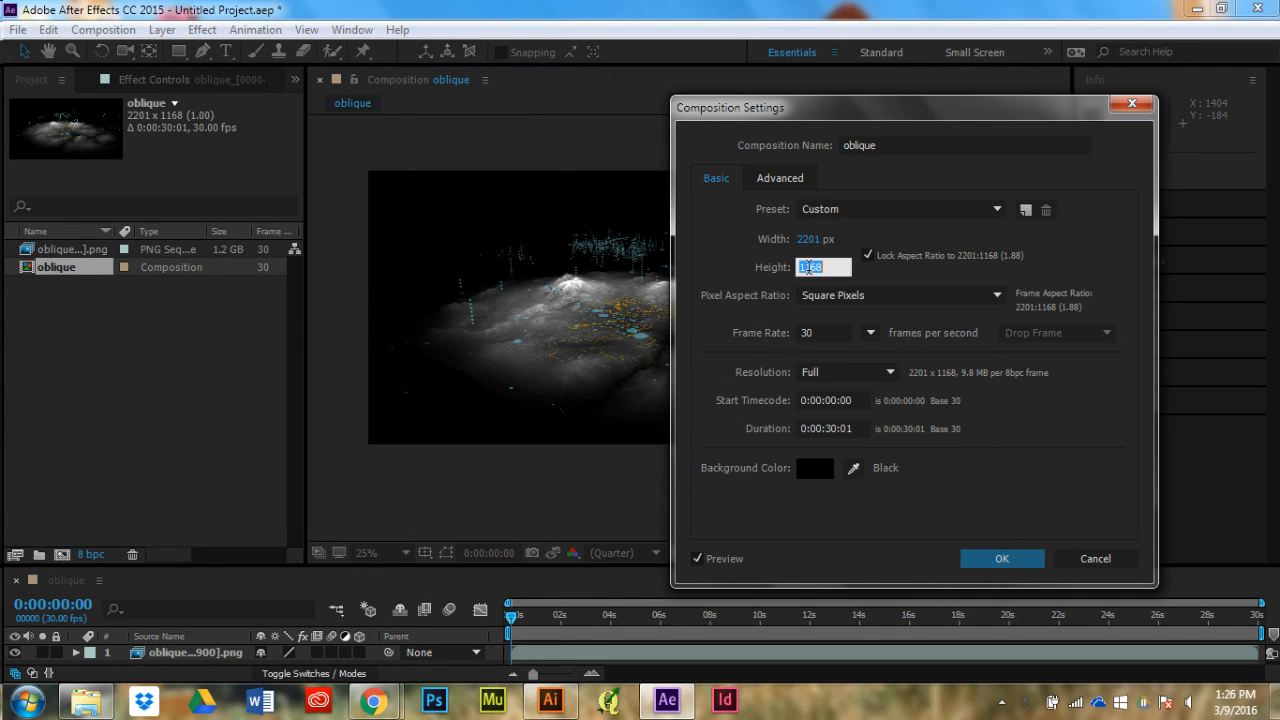
text(1400)
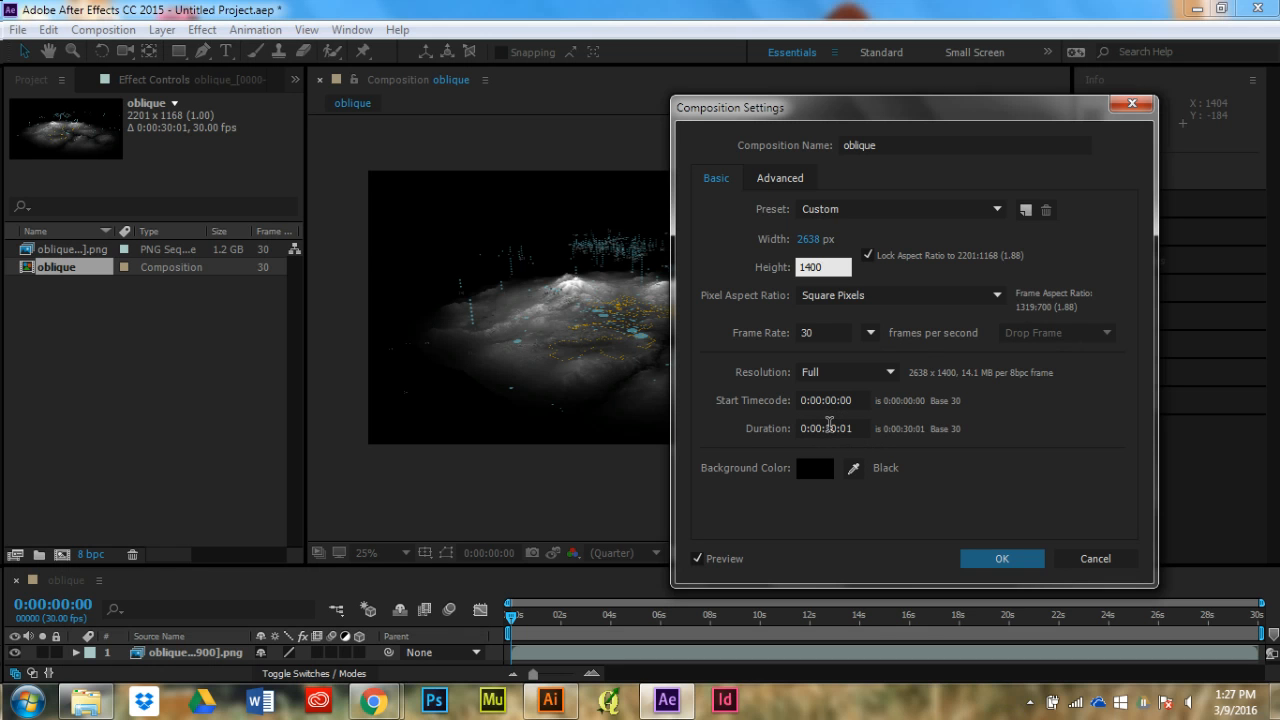
double_click(829, 428)
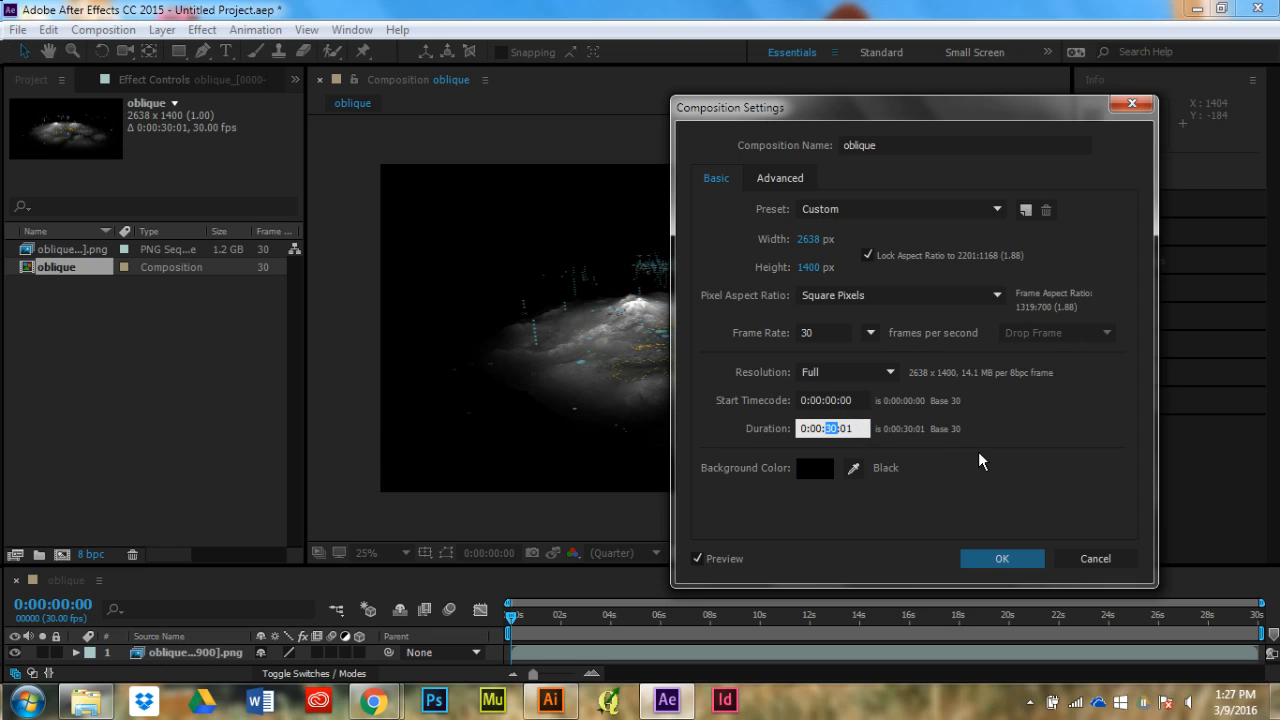
text(45)
click(1004, 560)
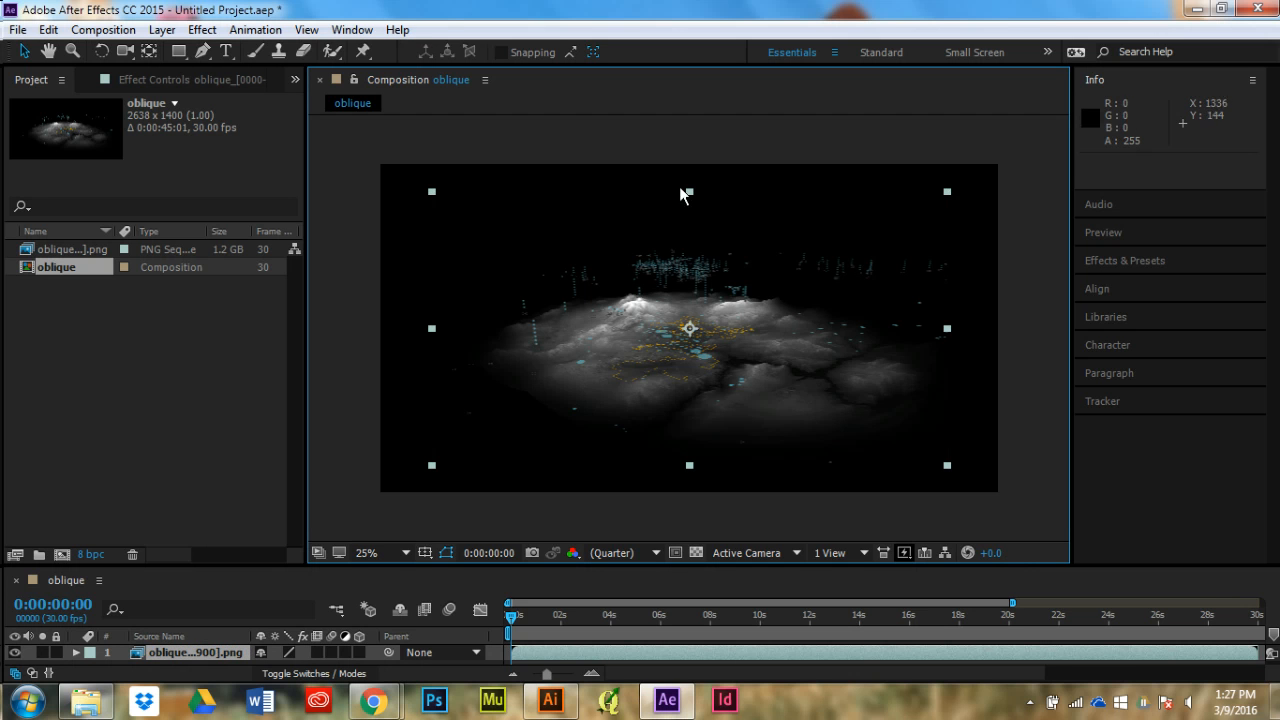
Undo the last composition settings change
click(127, 33)
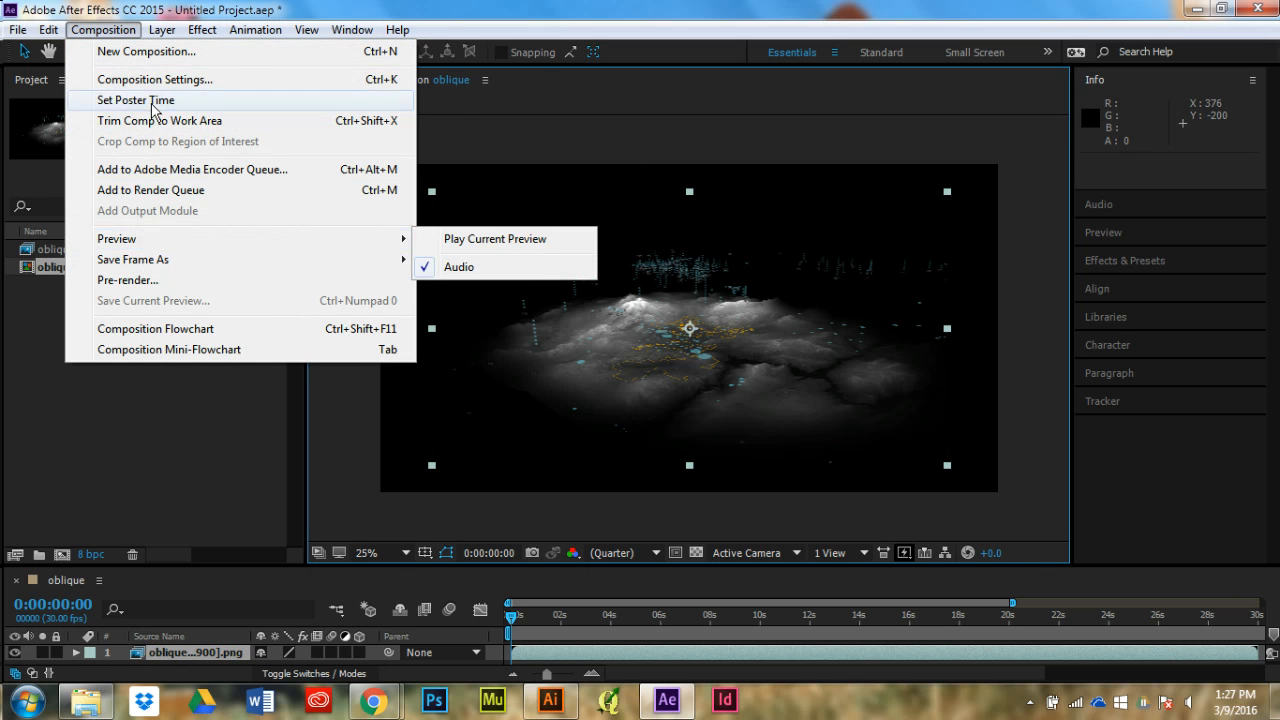
click(617, 130)
key(ctrl+z)
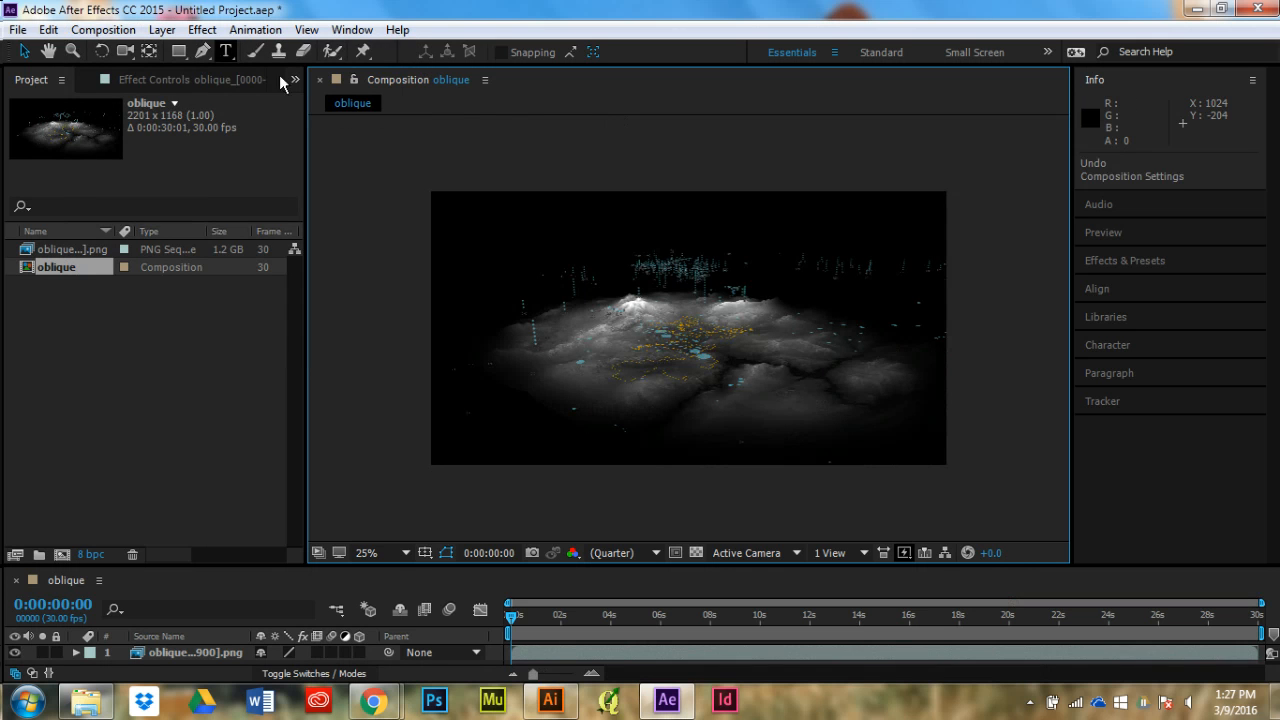
Unlock the oblique composition's aspect ratio and set its height to 1400 px and its duration to 0:00:45:01
click(122, 32)
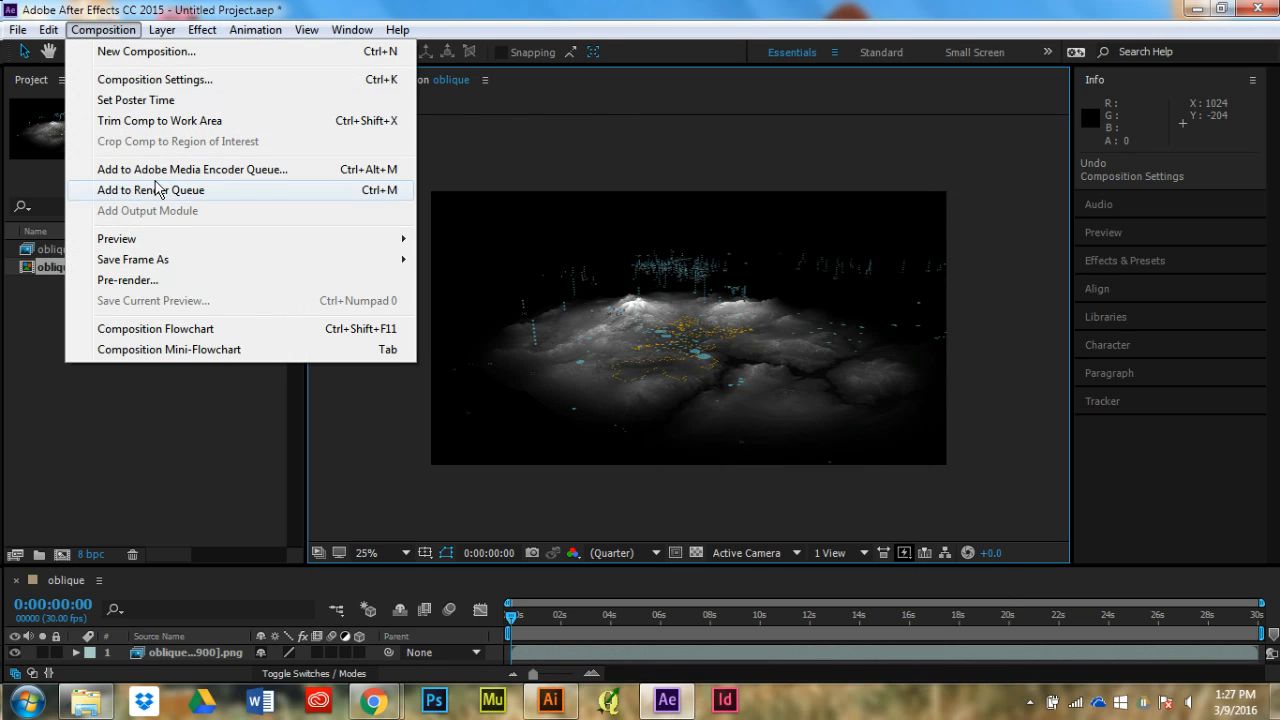
click(166, 88)
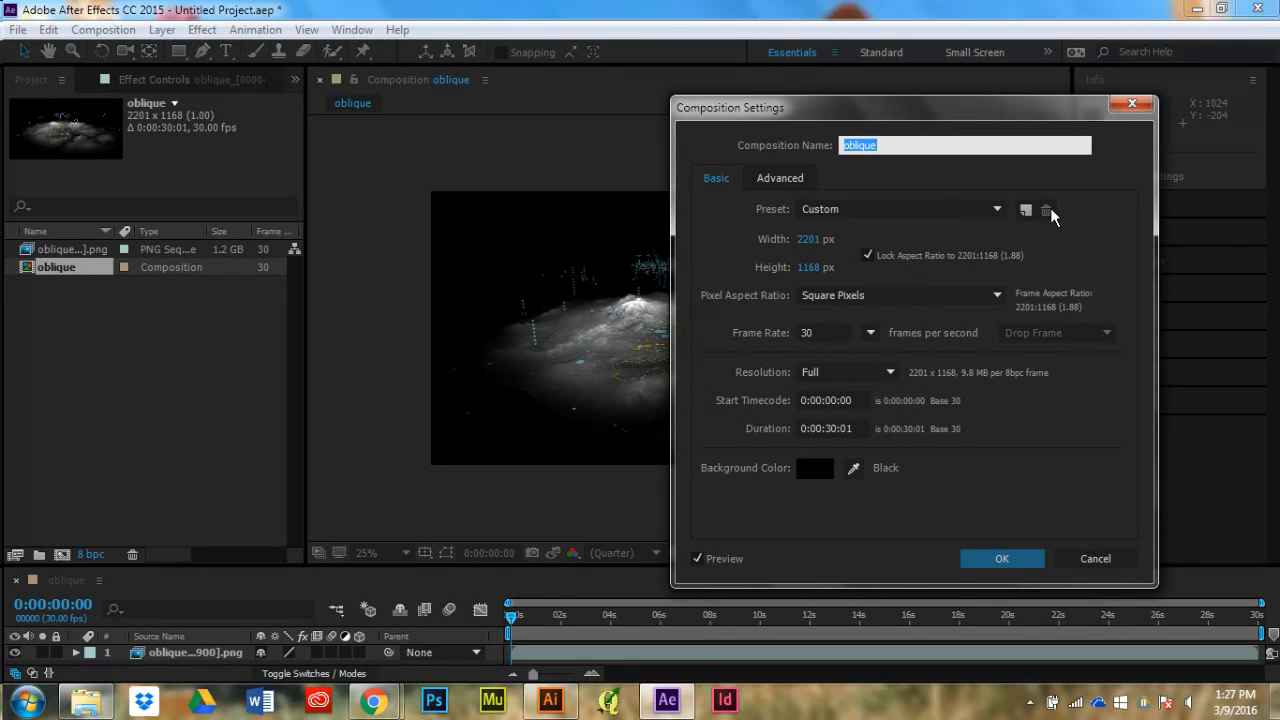
click(867, 256)
click(806, 268)
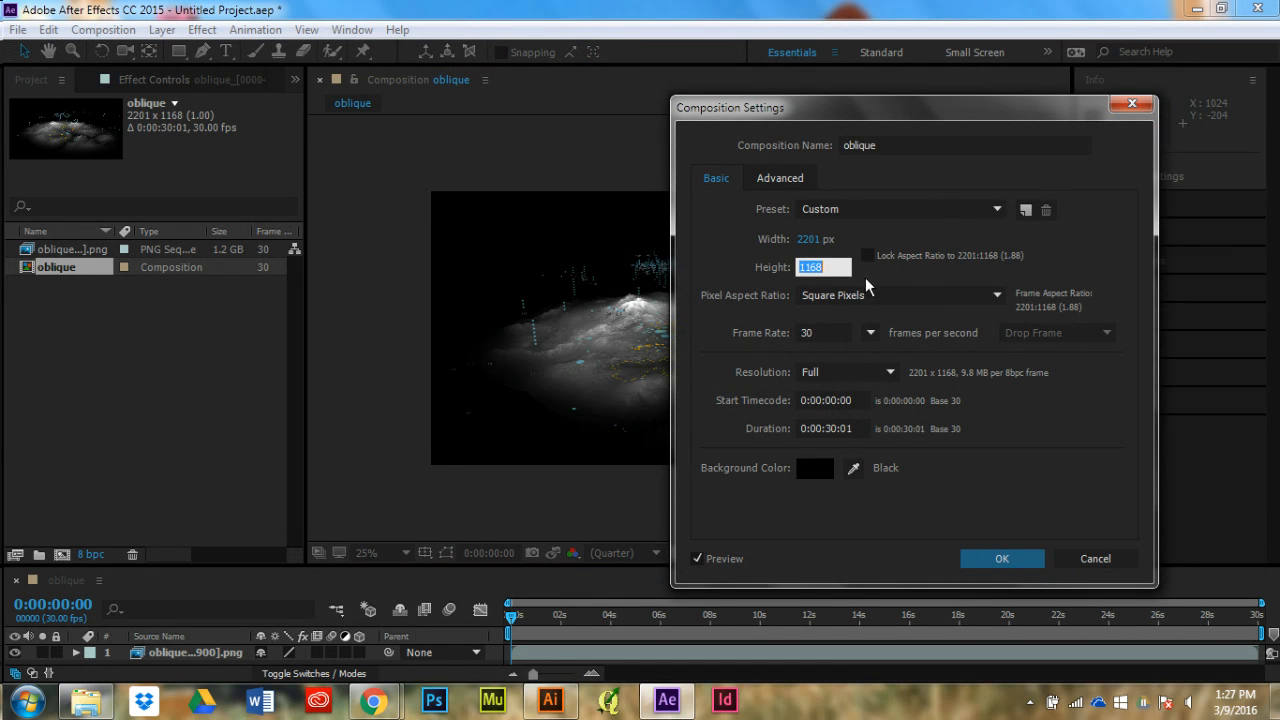
text(1400)
click(1014, 264)
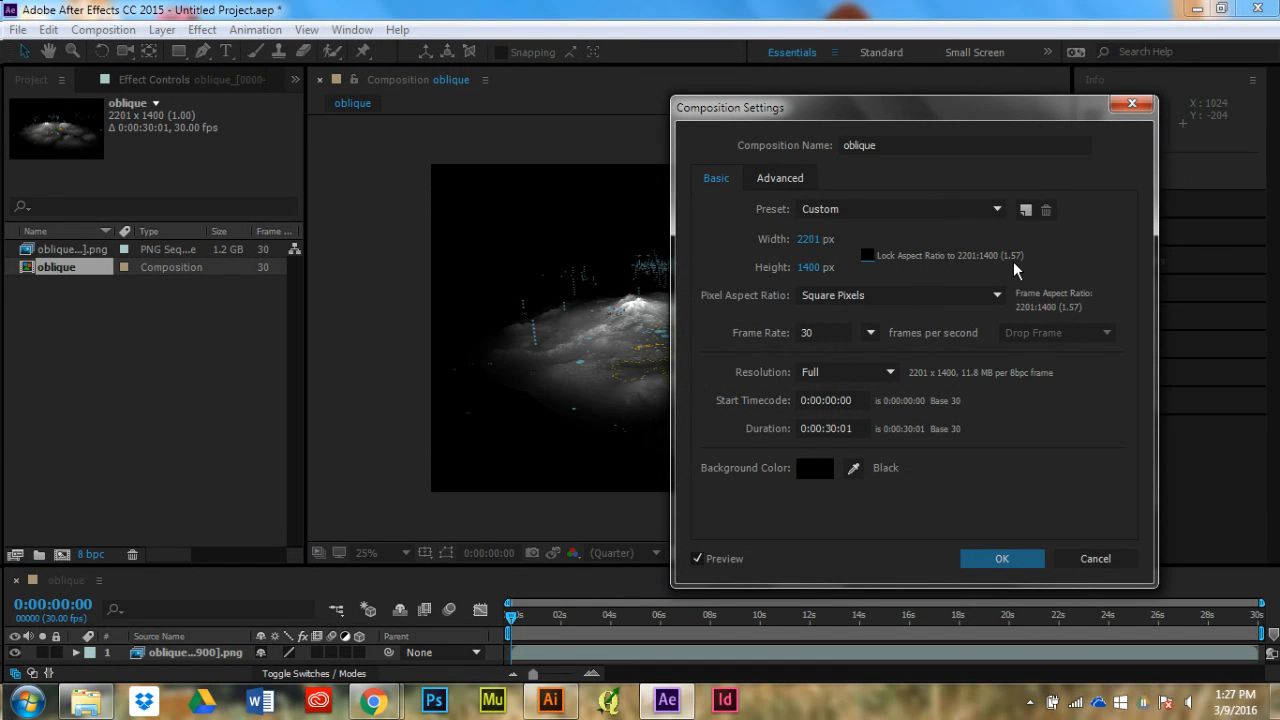
drag(837, 429, 822, 436)
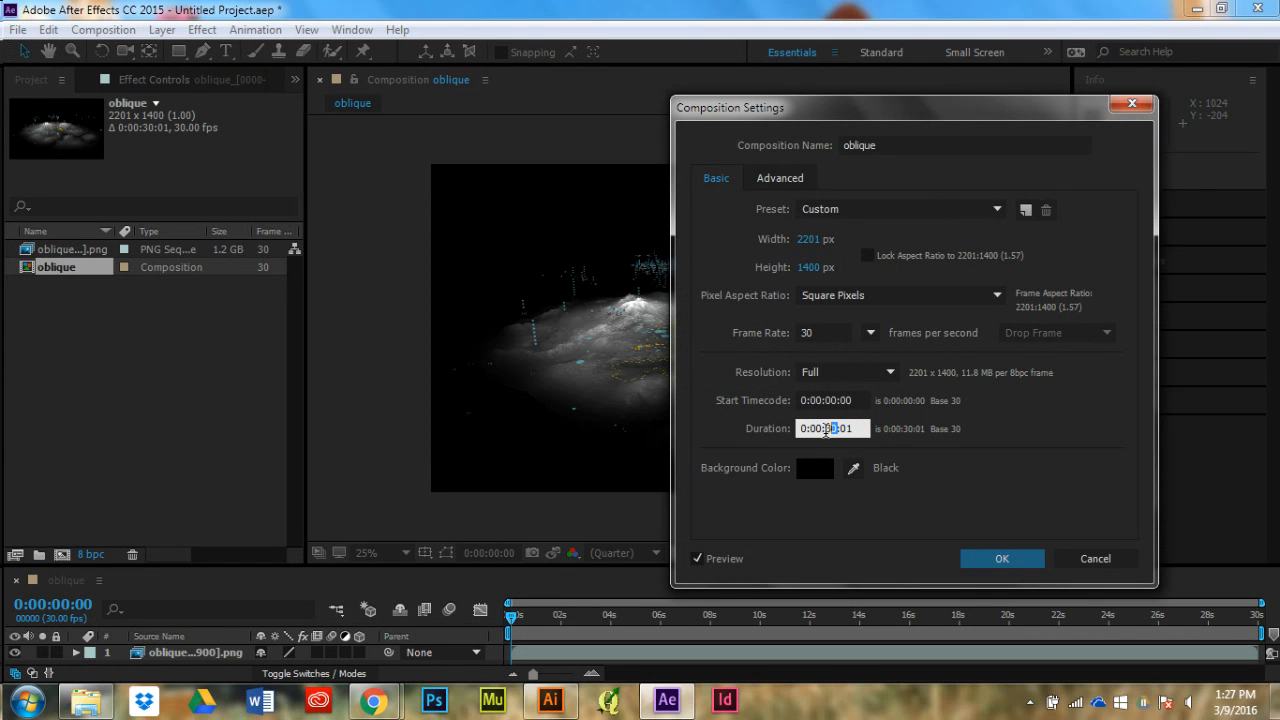
text(45)
key(Return)
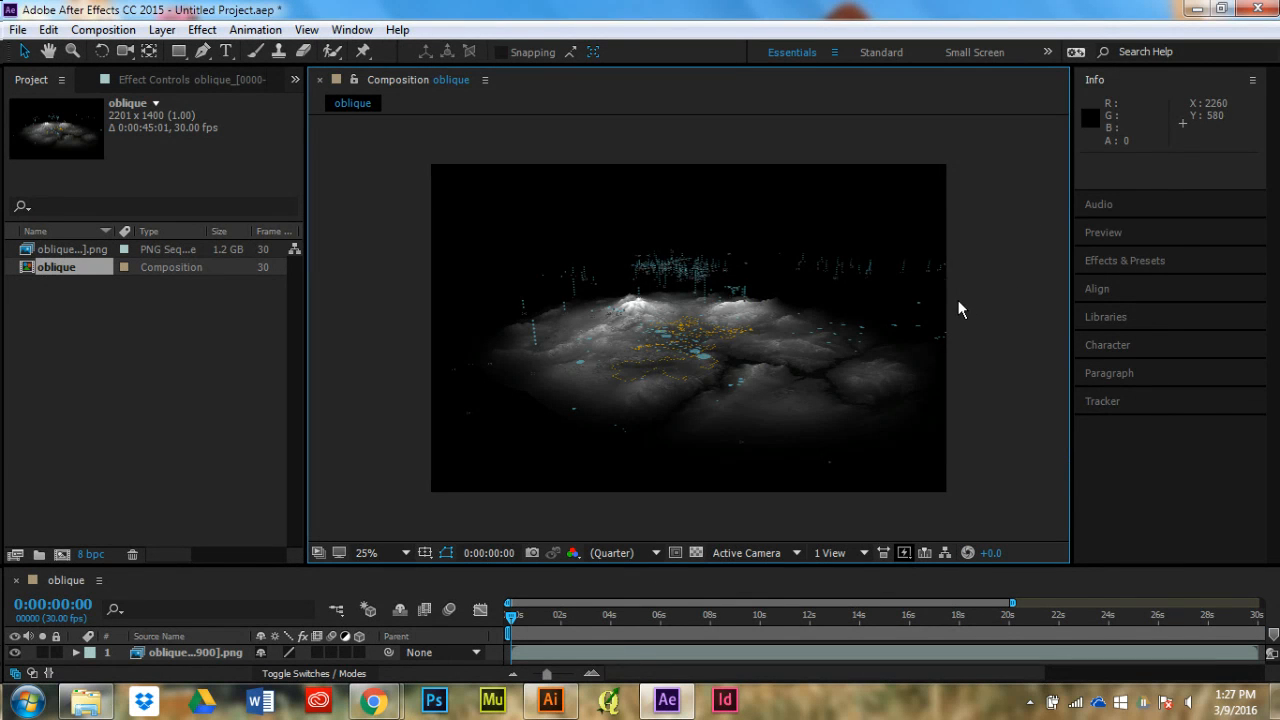
Move the oblique PNG sequence layer up in the composition to about position 1100.5, 504, leaving room below the terrain
click(738, 332)
drag(738, 330, 741, 296)
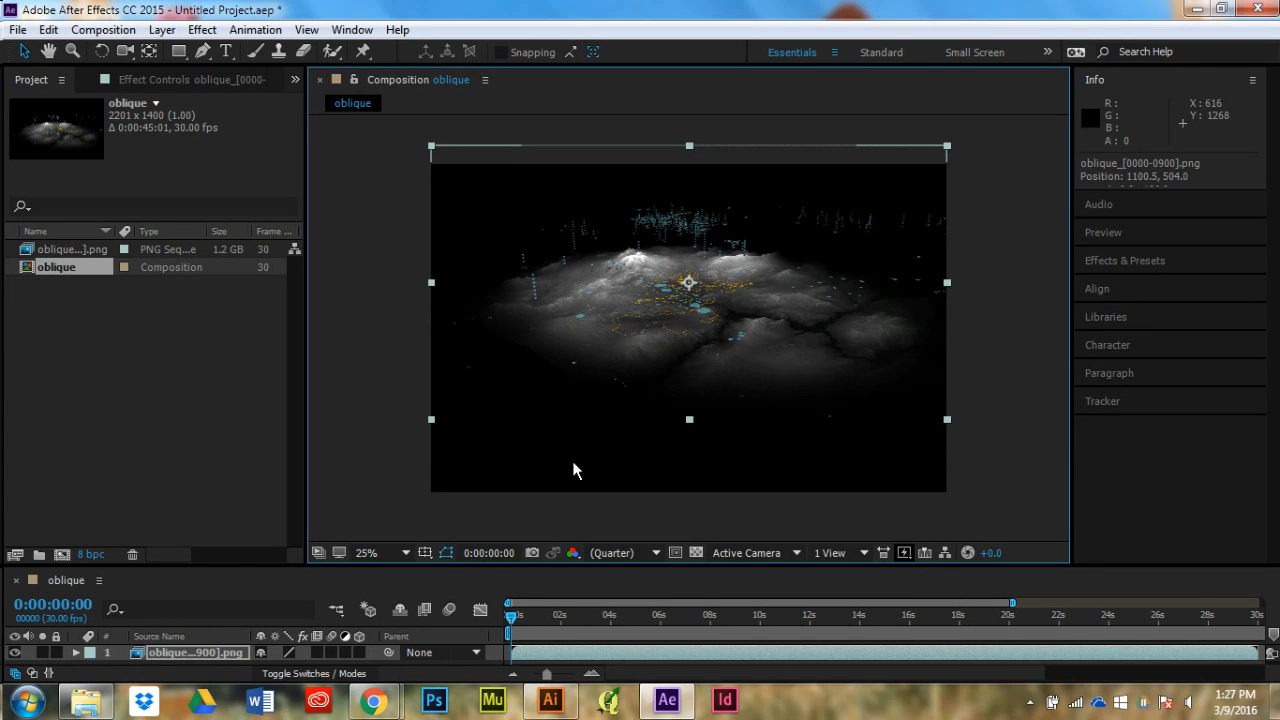
click(978, 411)
scroll(969, 377, down, 1)
scroll(969, 377, up, 1)
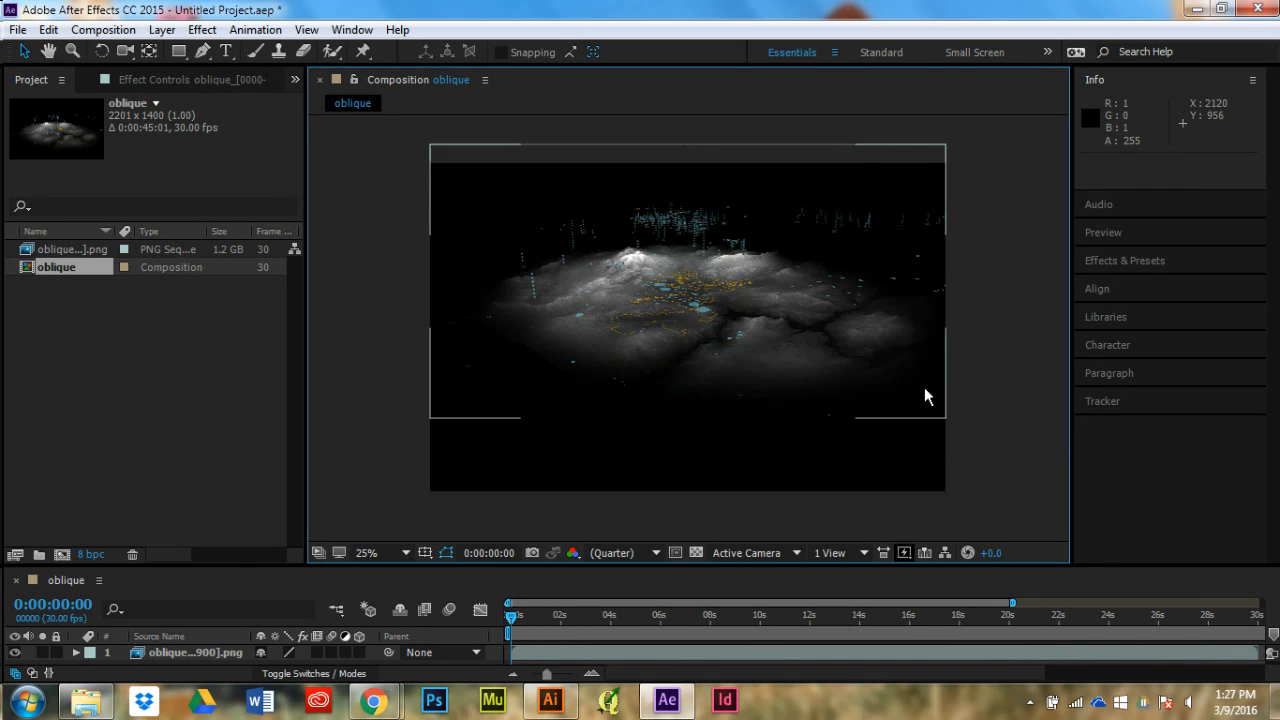
Show the rulers and place vertical guides in the composition at about 96, 496, 596, 1004, 1100 and 2100 px
drag(1005, 566, 995, 466)
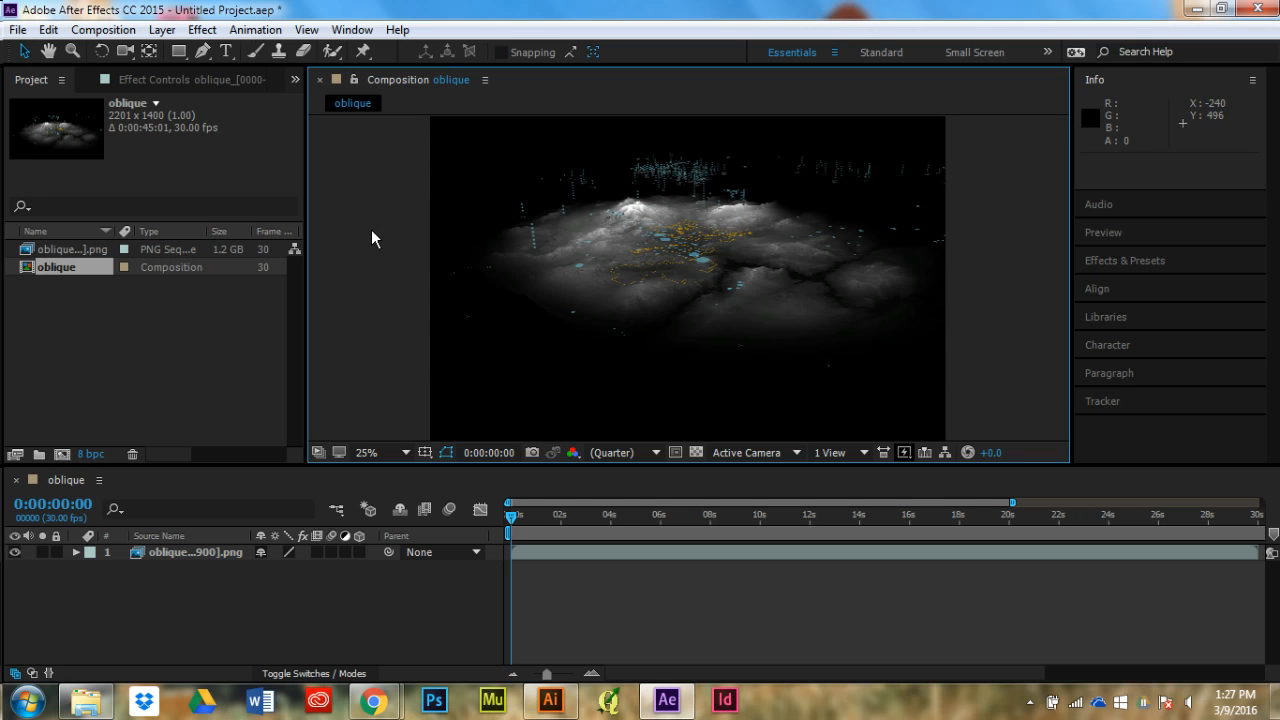
key(ctrl+r)
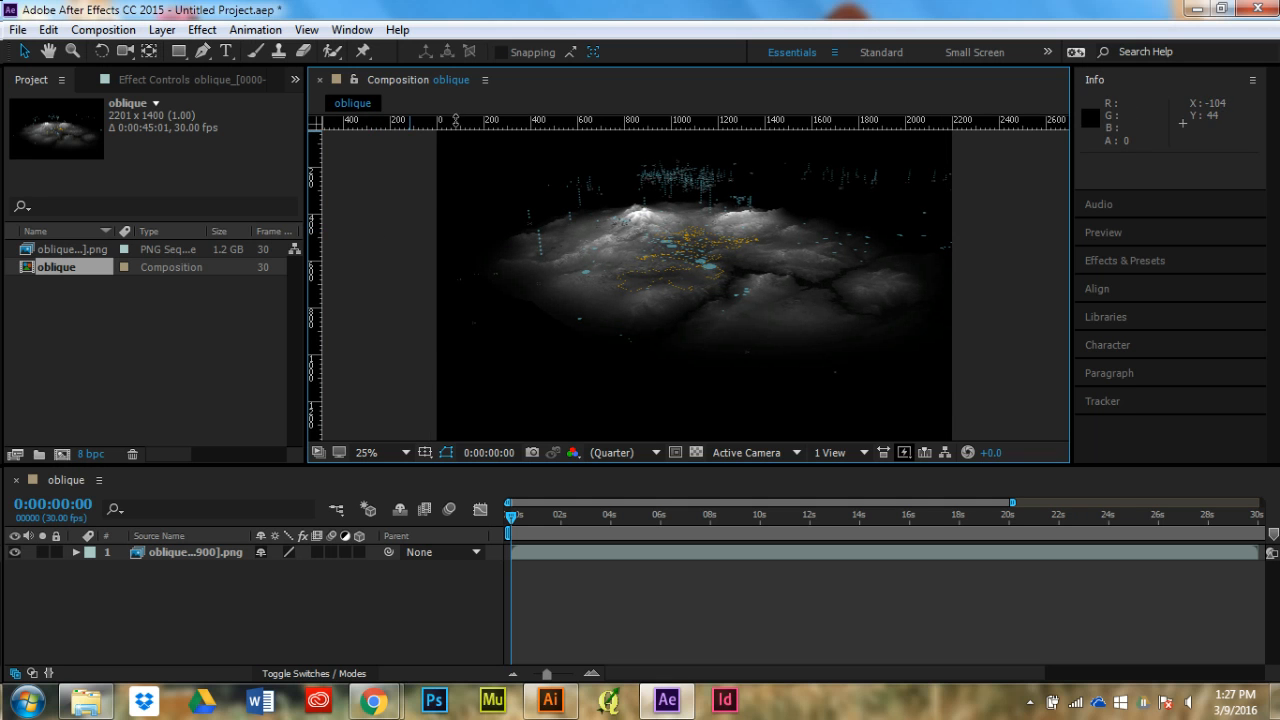
drag(316, 219, 456, 276)
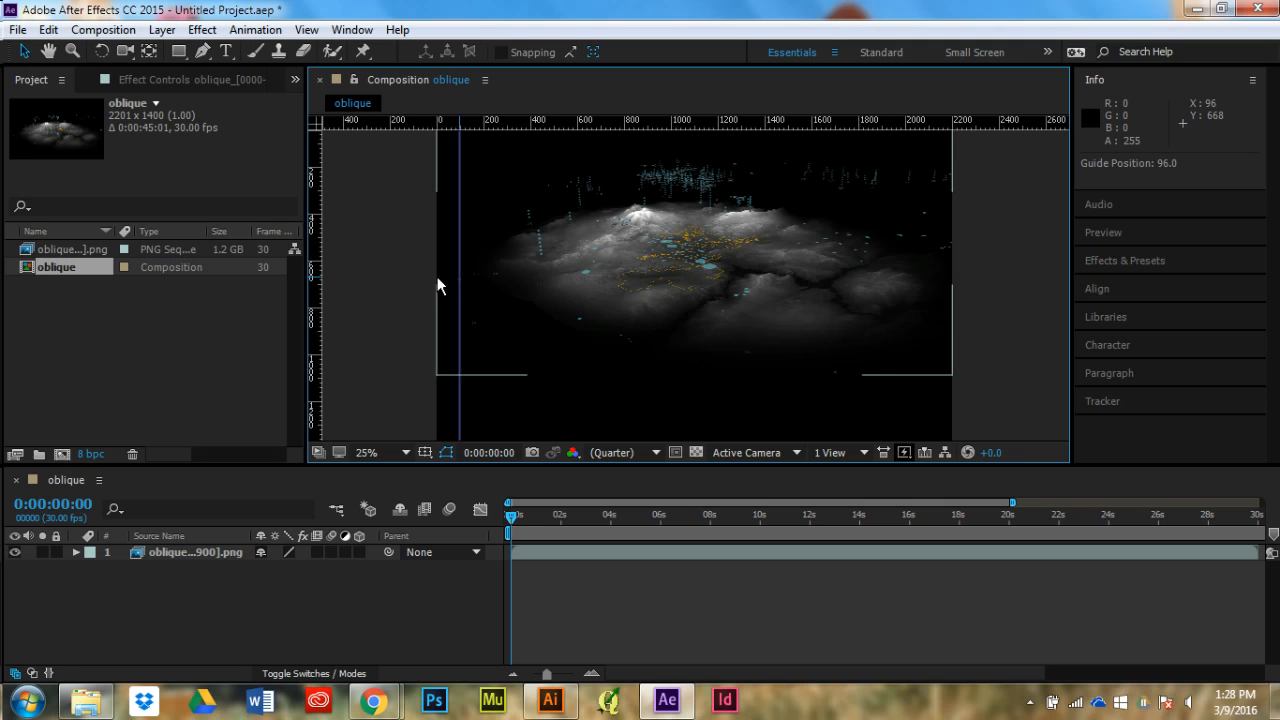
drag(307, 298, 550, 305)
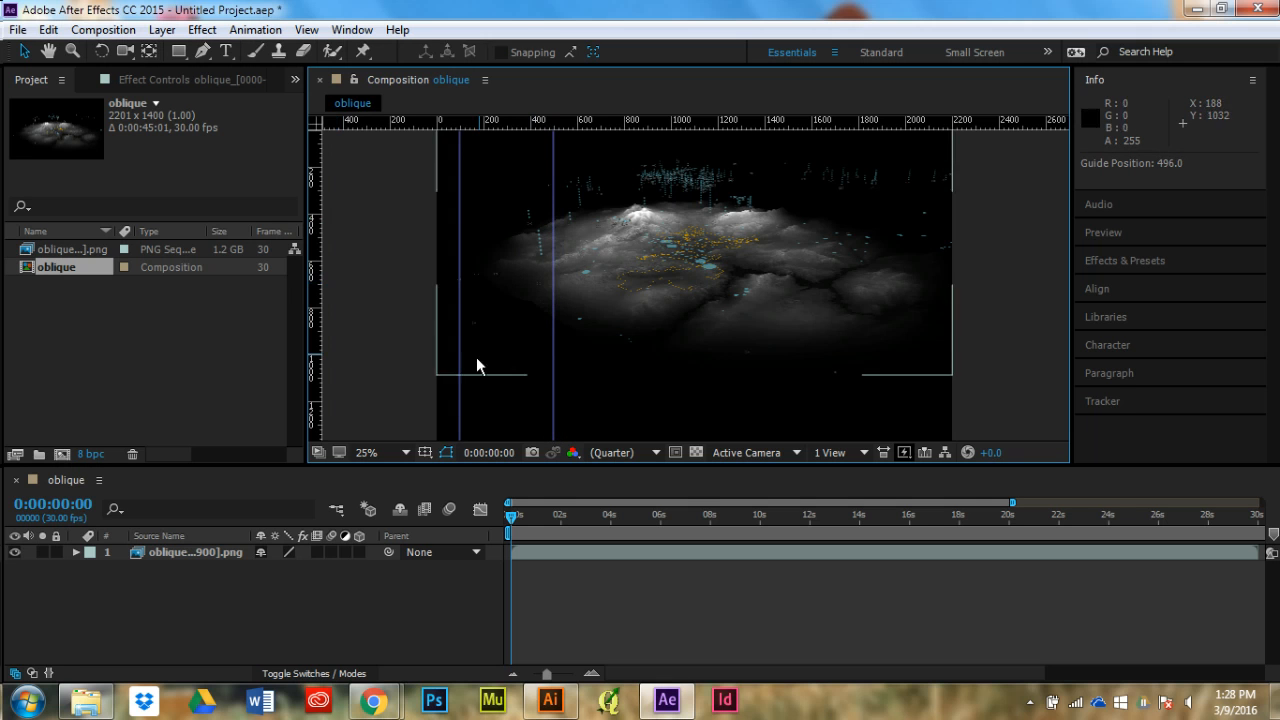
drag(314, 289, 573, 288)
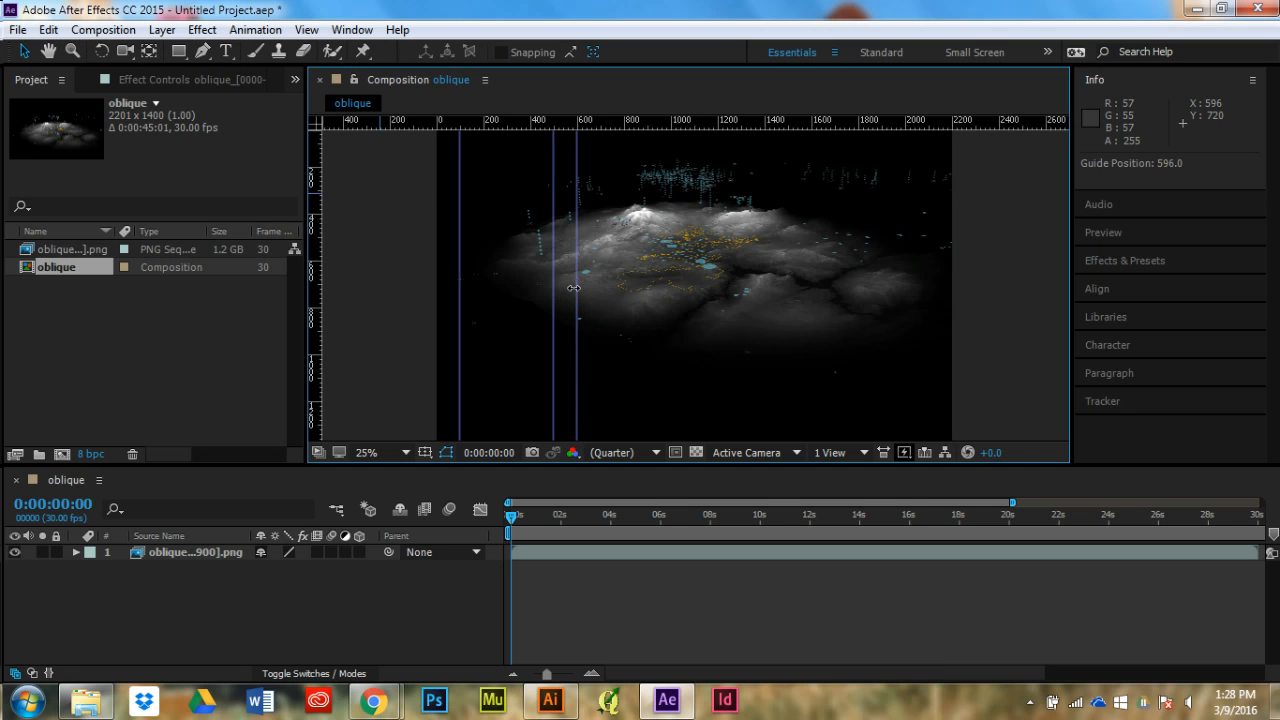
drag(310, 268, 669, 289)
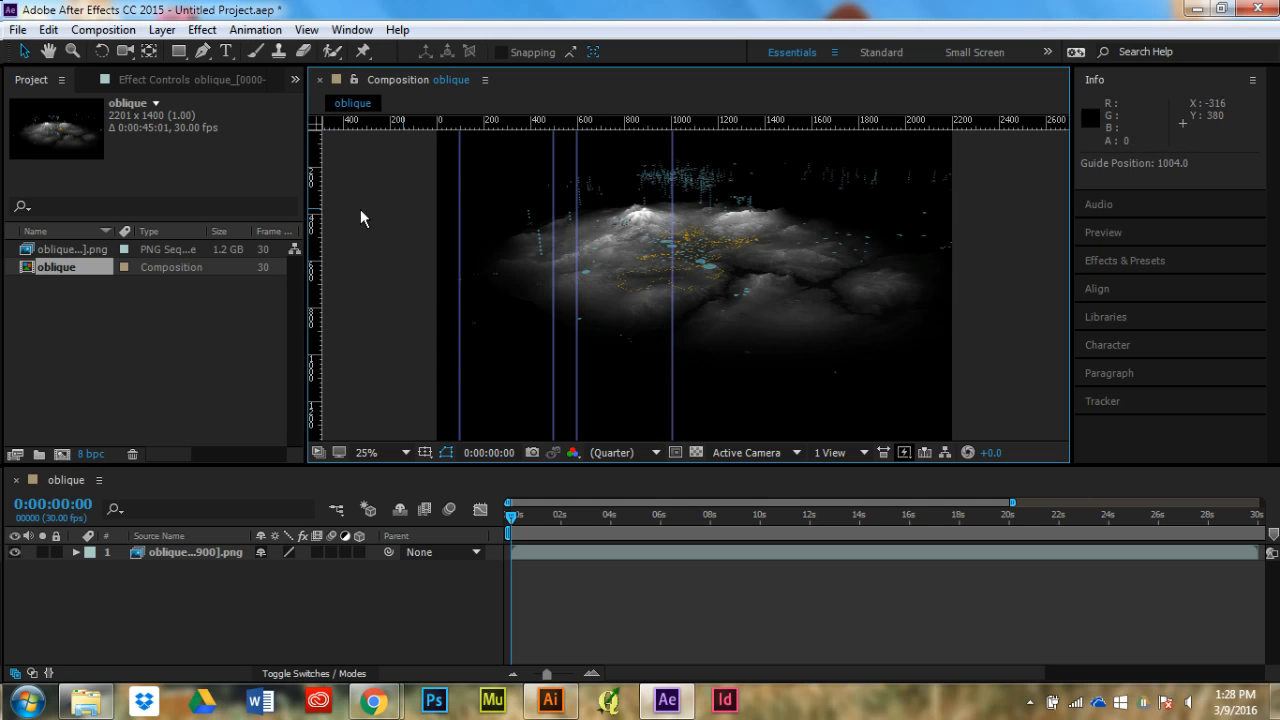
drag(322, 254, 694, 280)
drag(317, 276, 926, 291)
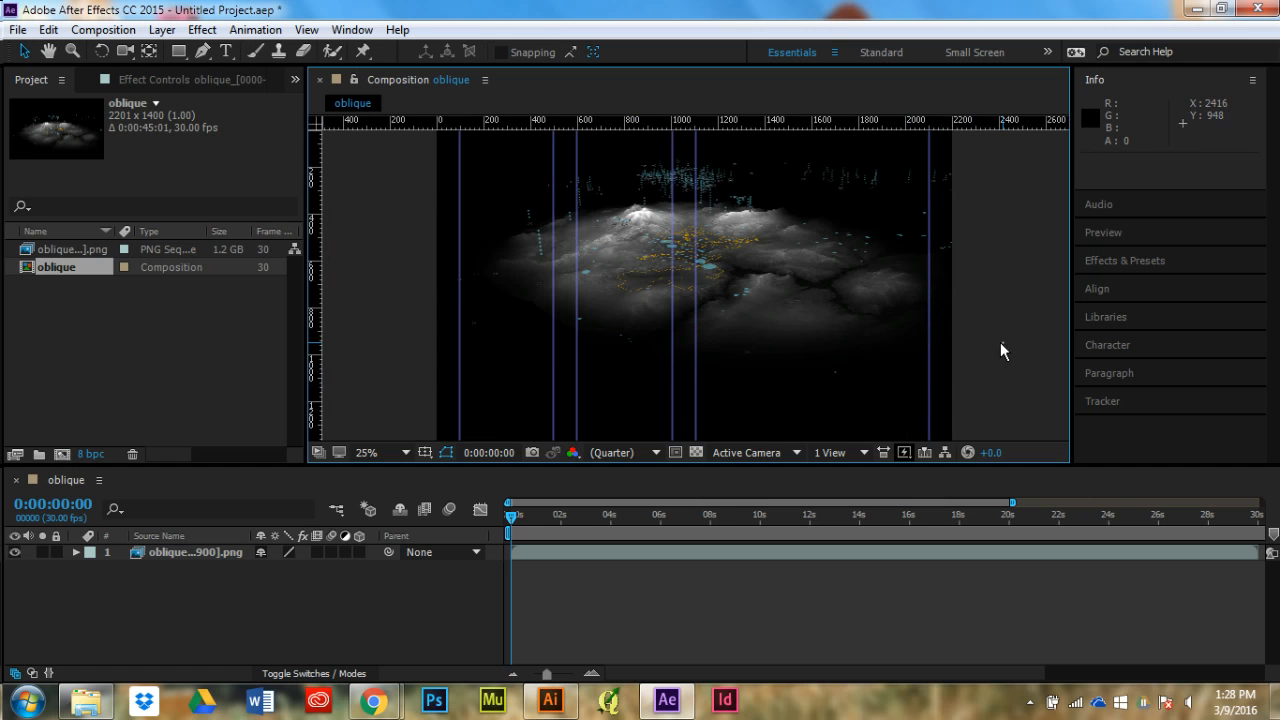
key(comma)
key(period)
drag(893, 465, 893, 515)
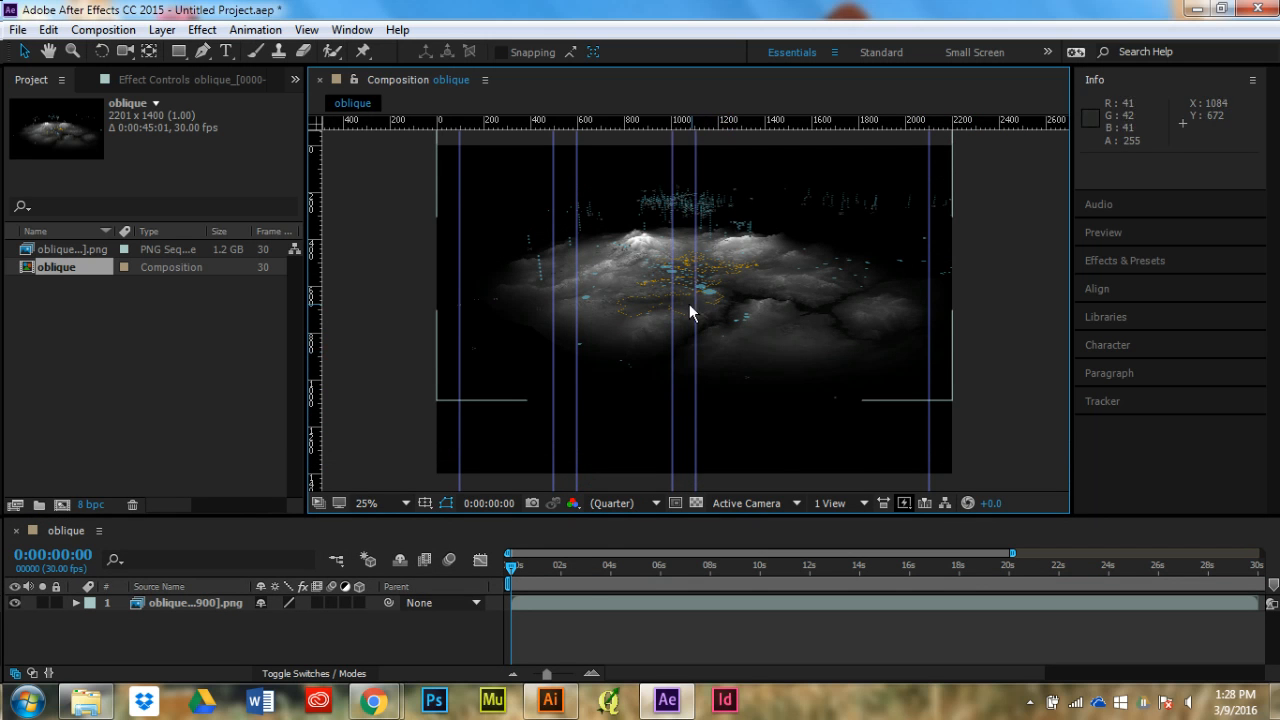
Switch to Illustrator with the precip chart document, show the rulers and set their units to pixels
click(550, 700)
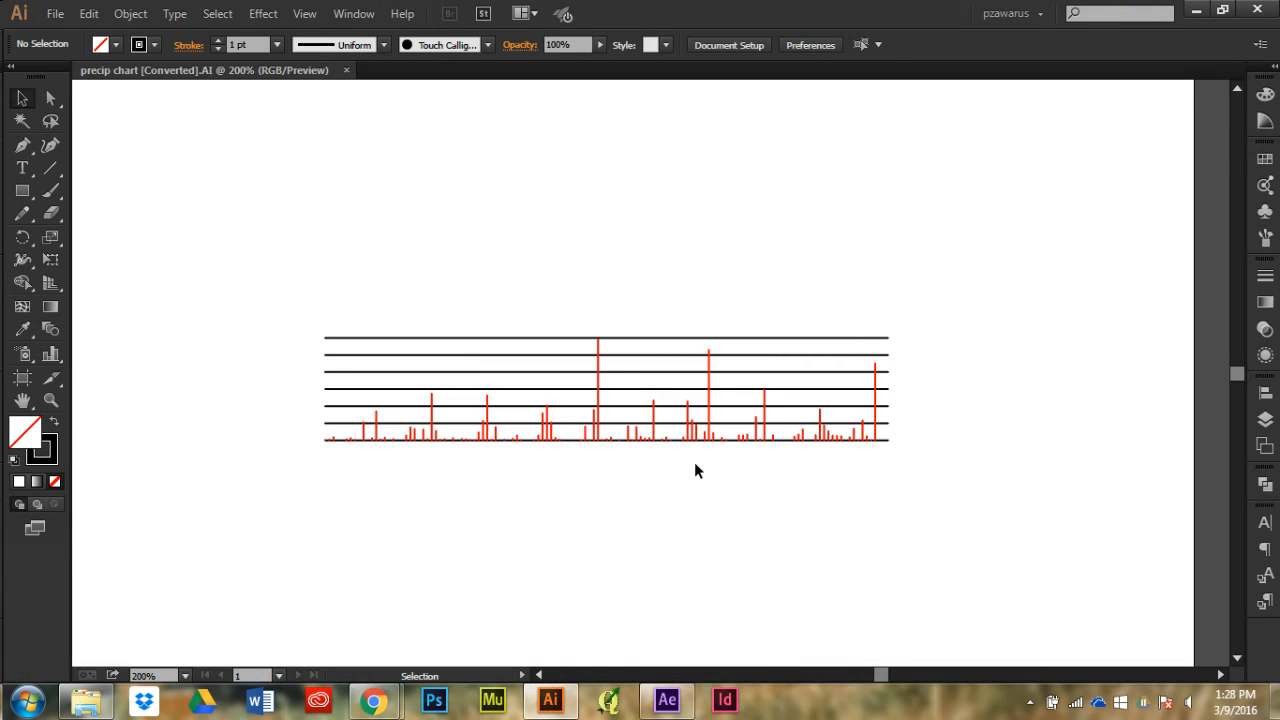
scroll(709, 386, down, 1)
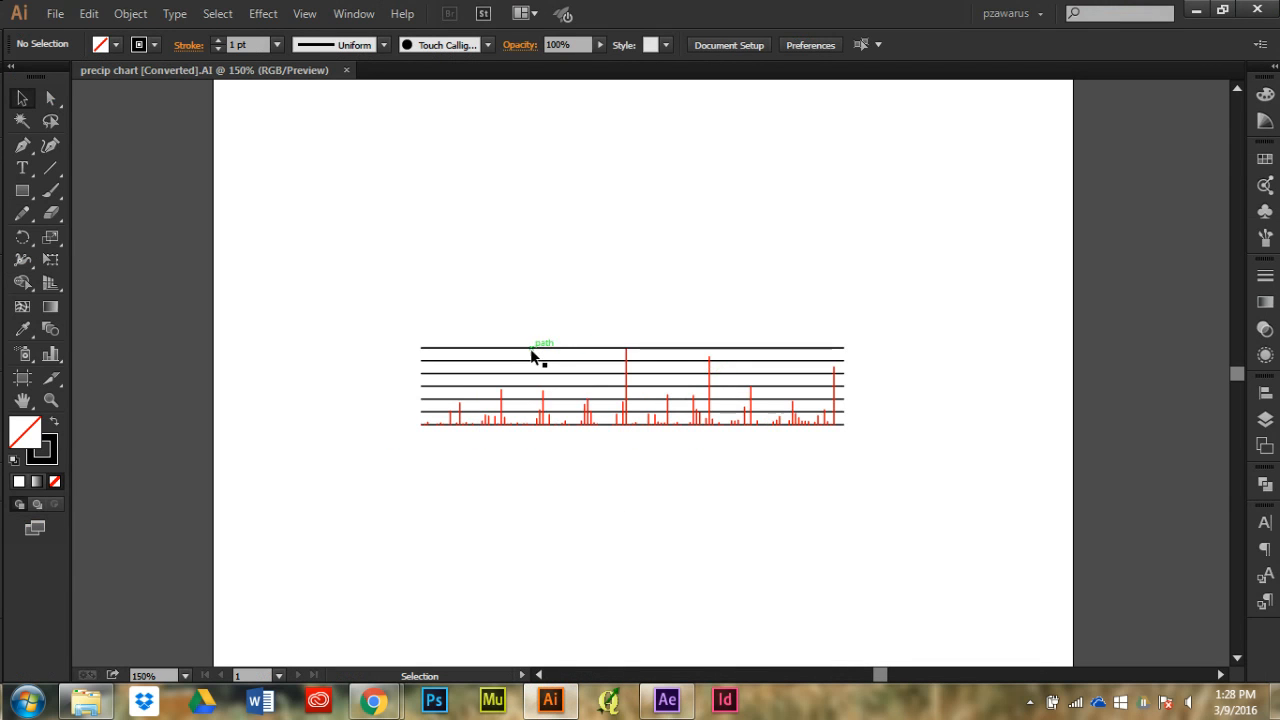
click(667, 700)
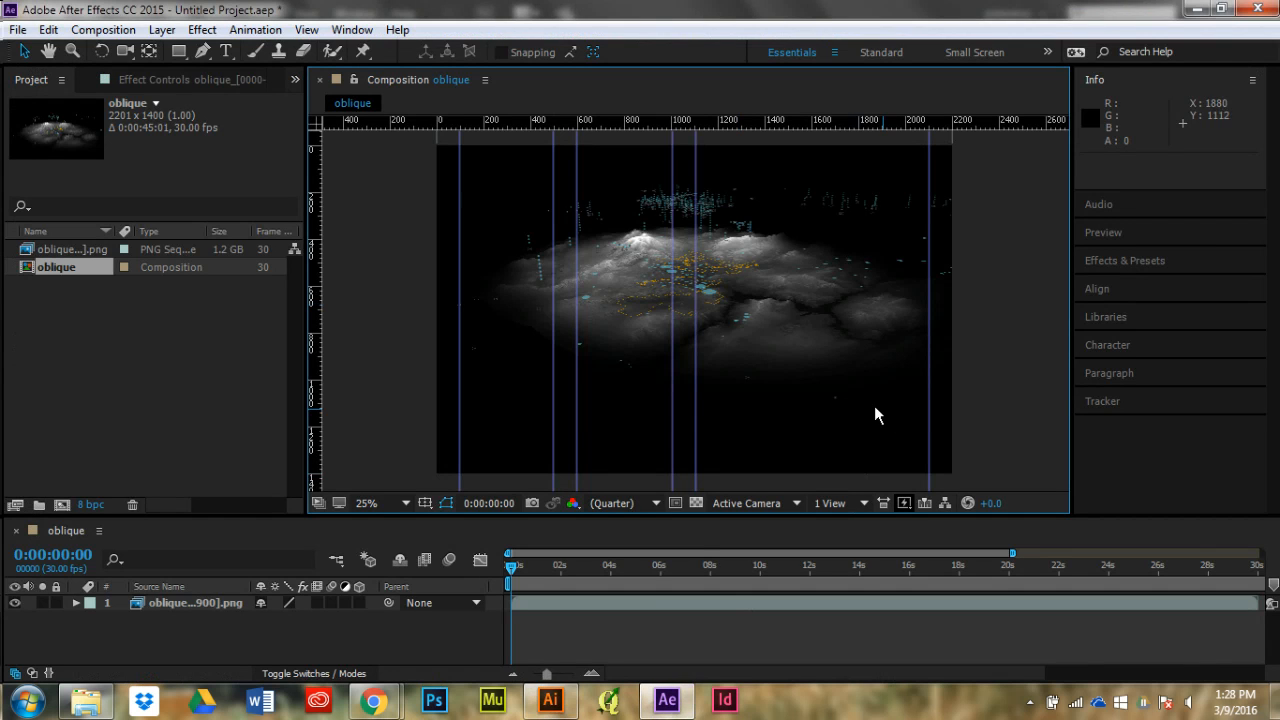
click(550, 700)
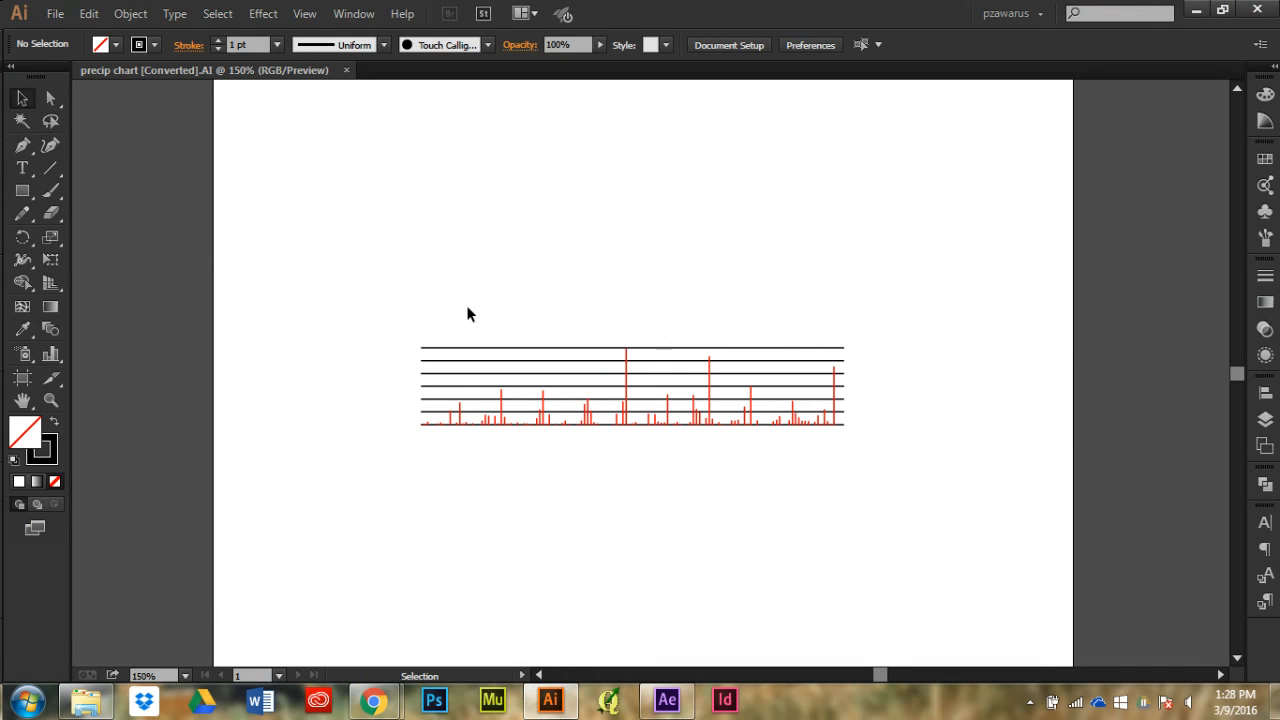
key(ctrl+r)
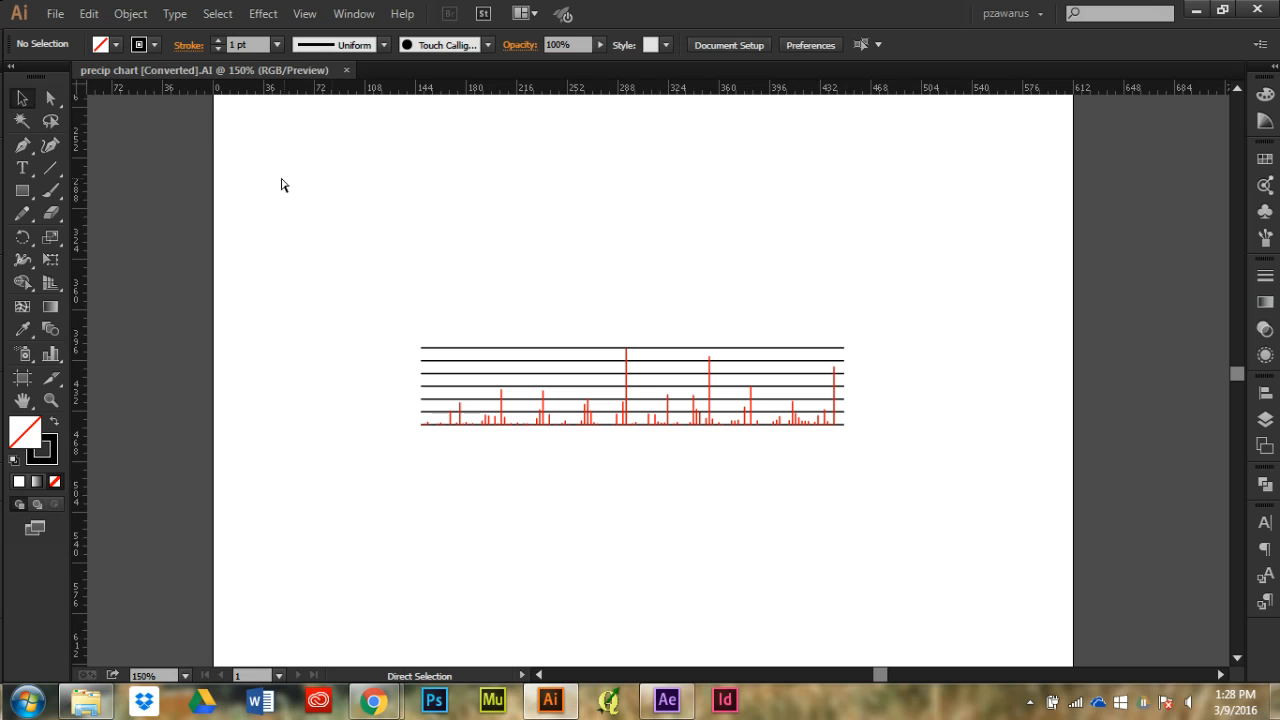
right_click(77, 91)
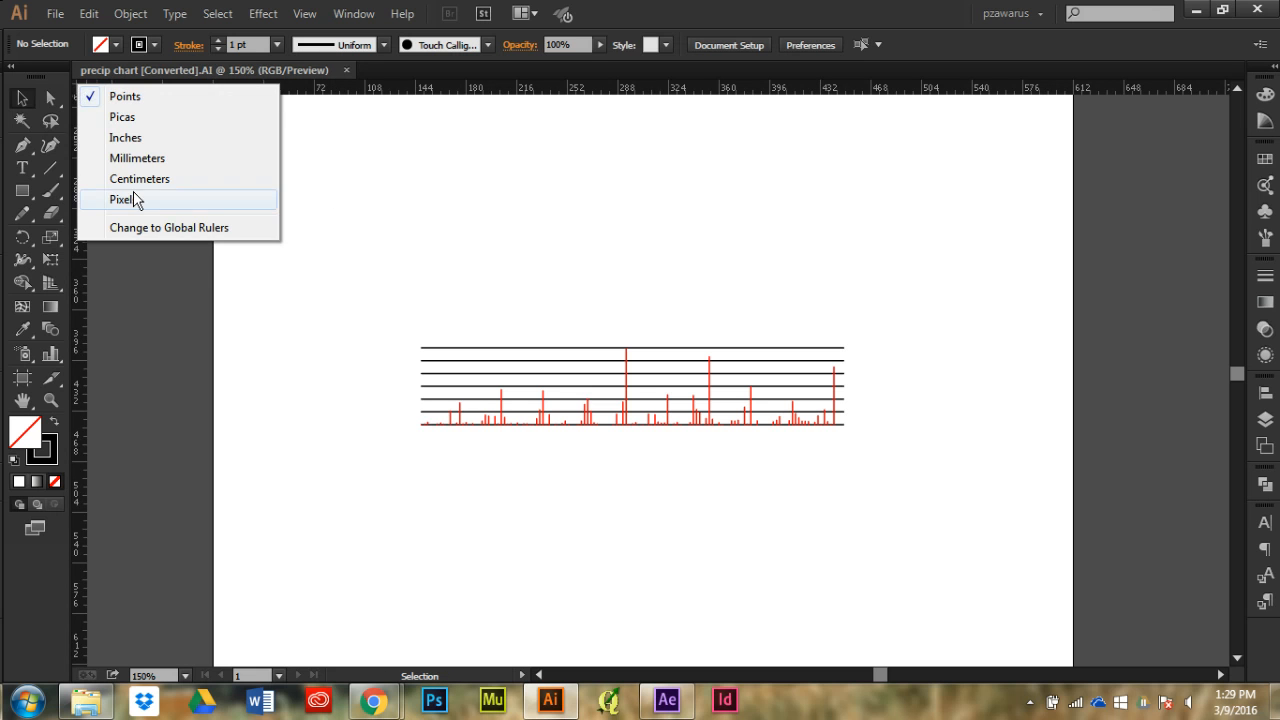
click(123, 199)
Resize the precipitation chart's artboard to 1000 px wide and 250 px high
click(22, 378)
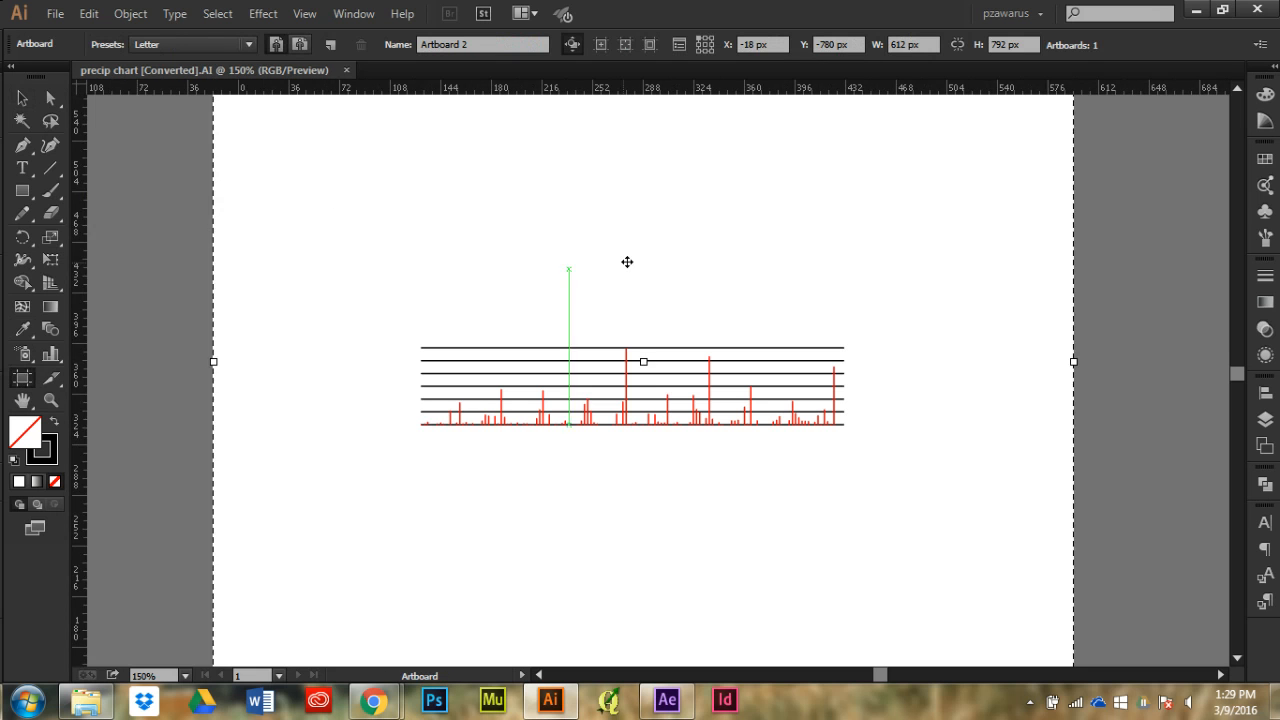
click(925, 44)
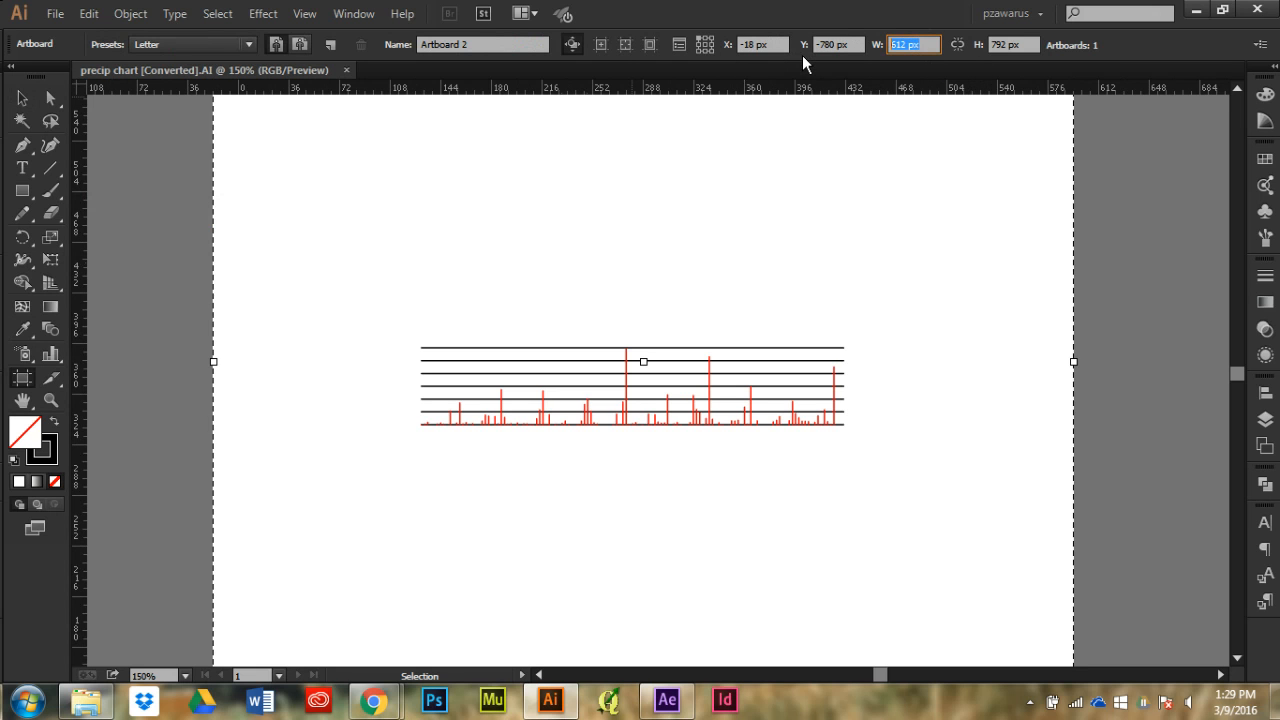
text(1000)
key(Tab)
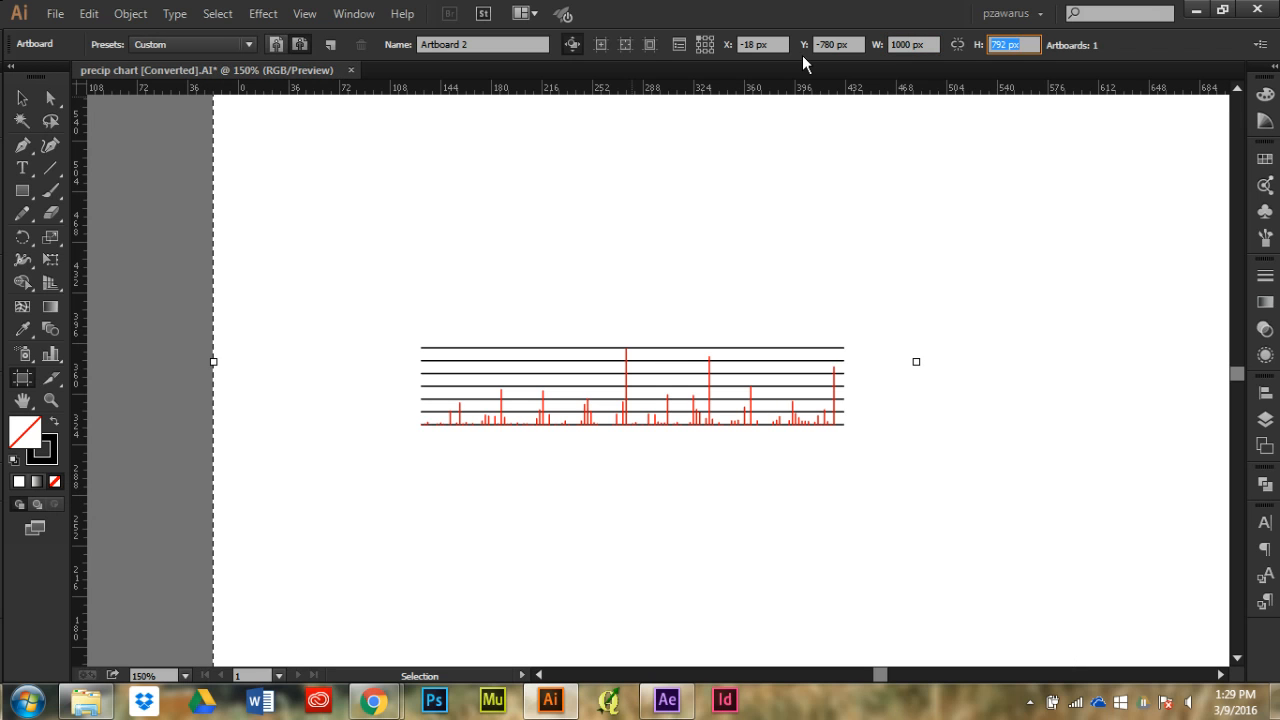
text(250)
key(Return)
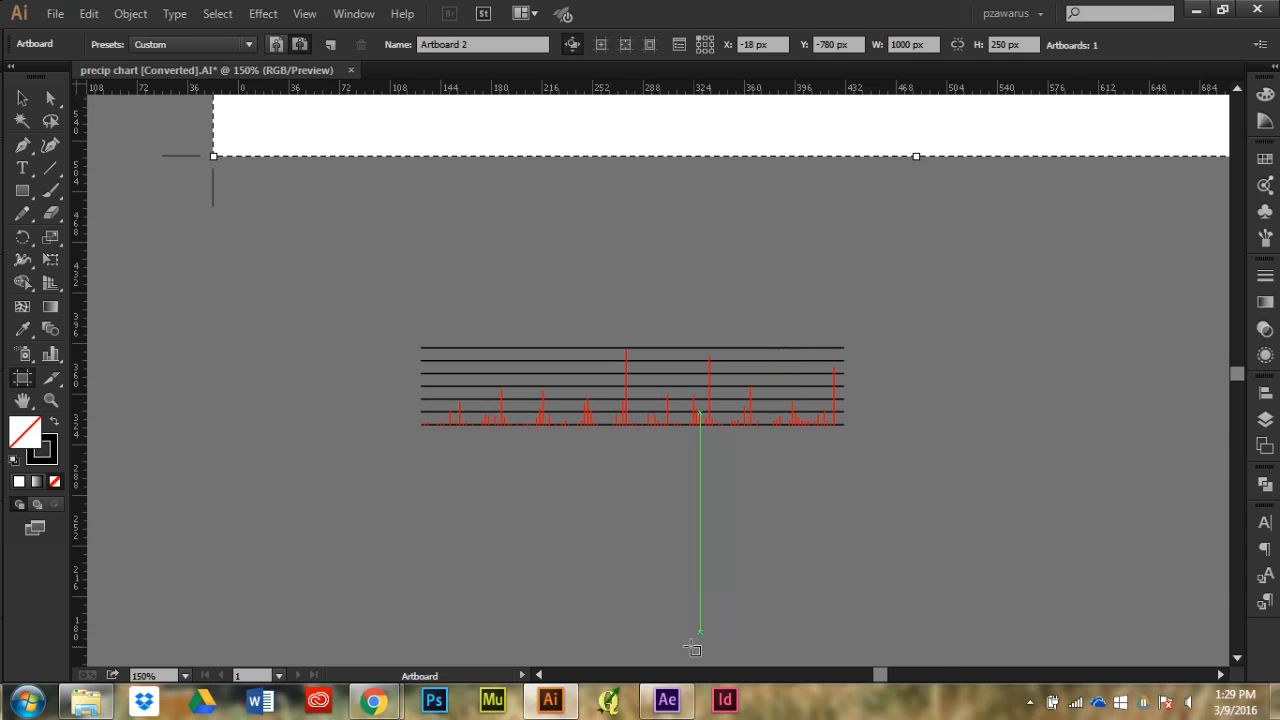
Switch to After Effects and place a horizontal guide at 1056 px below the terrain in the oblique composition
click(667, 700)
drag(706, 122, 796, 393)
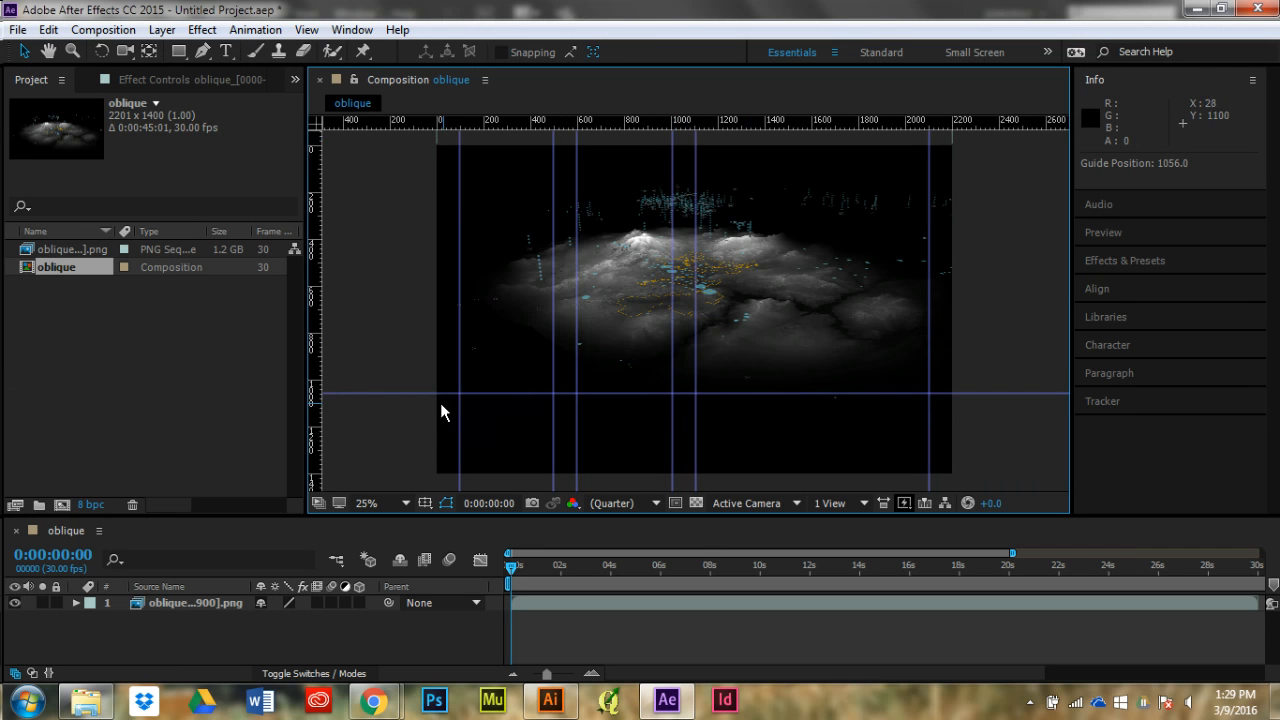
scroll(443, 404, up, 3)
scroll(440, 402, down, 1)
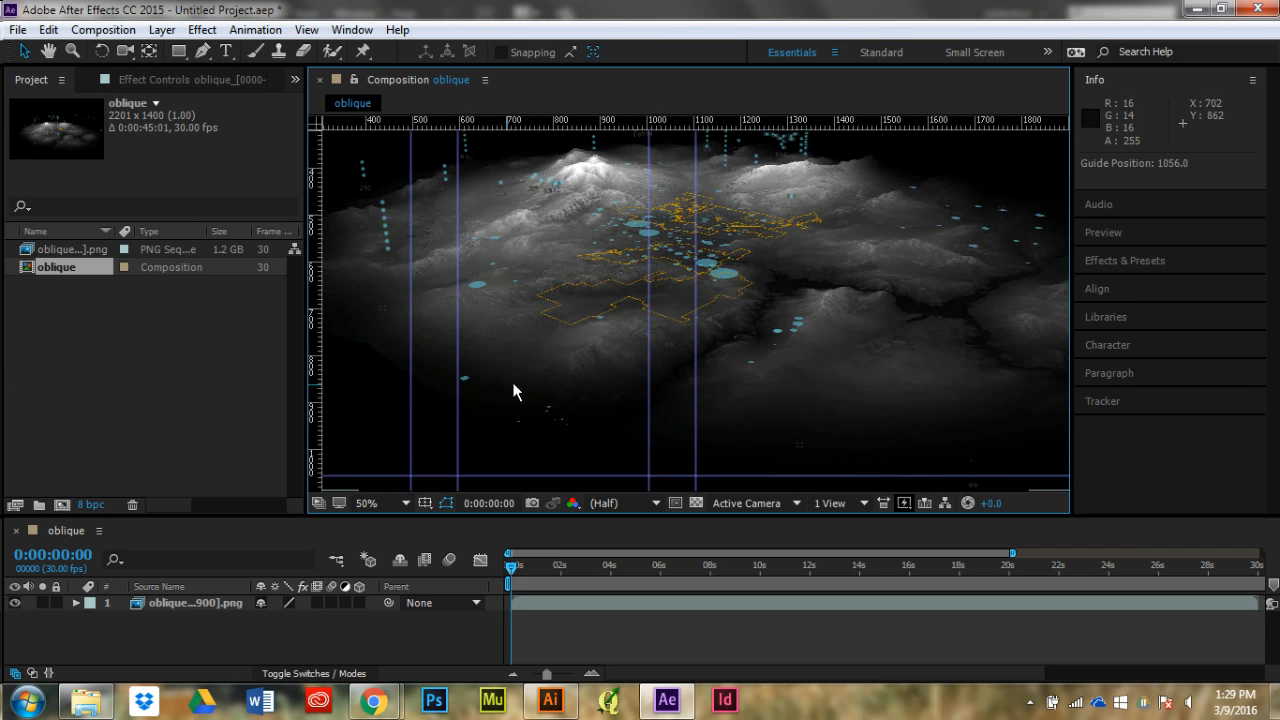
key(space)
drag(661, 388, 806, 161)
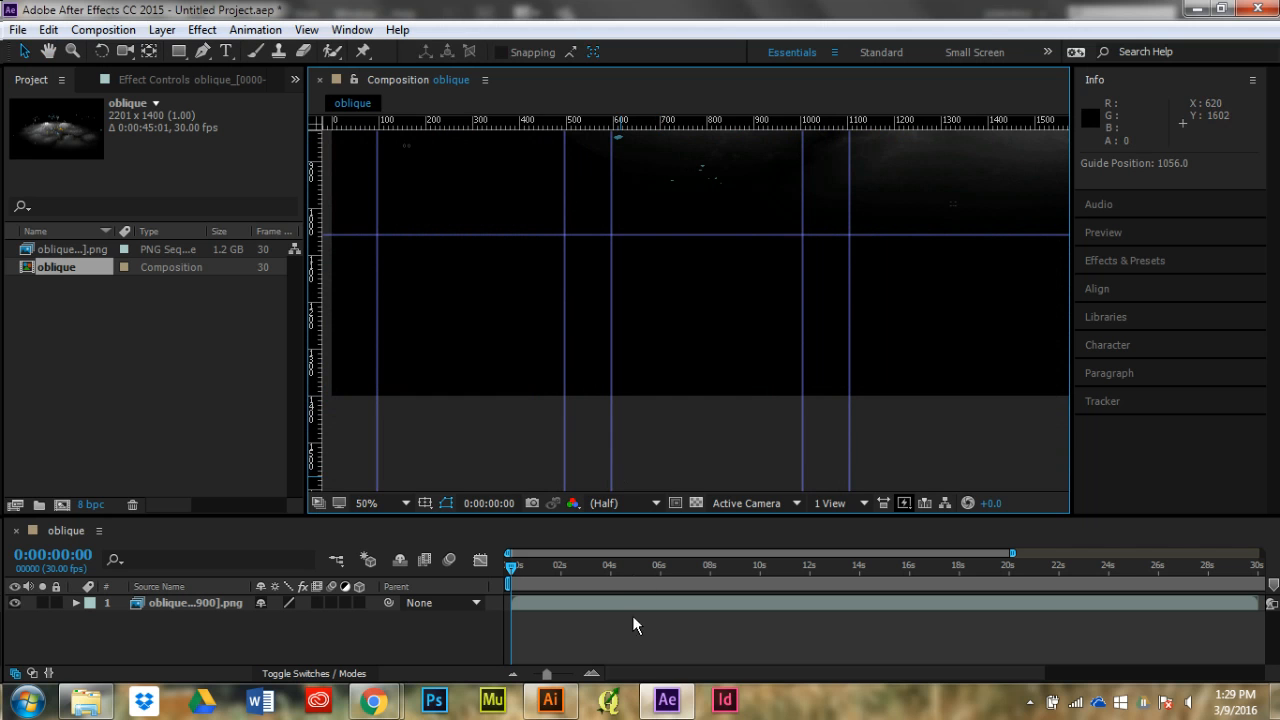
Switch back to Illustrator, move the whole chart to the artboard's upper-left corner and scale it proportionally to nearly the artboard's full width
click(550, 700)
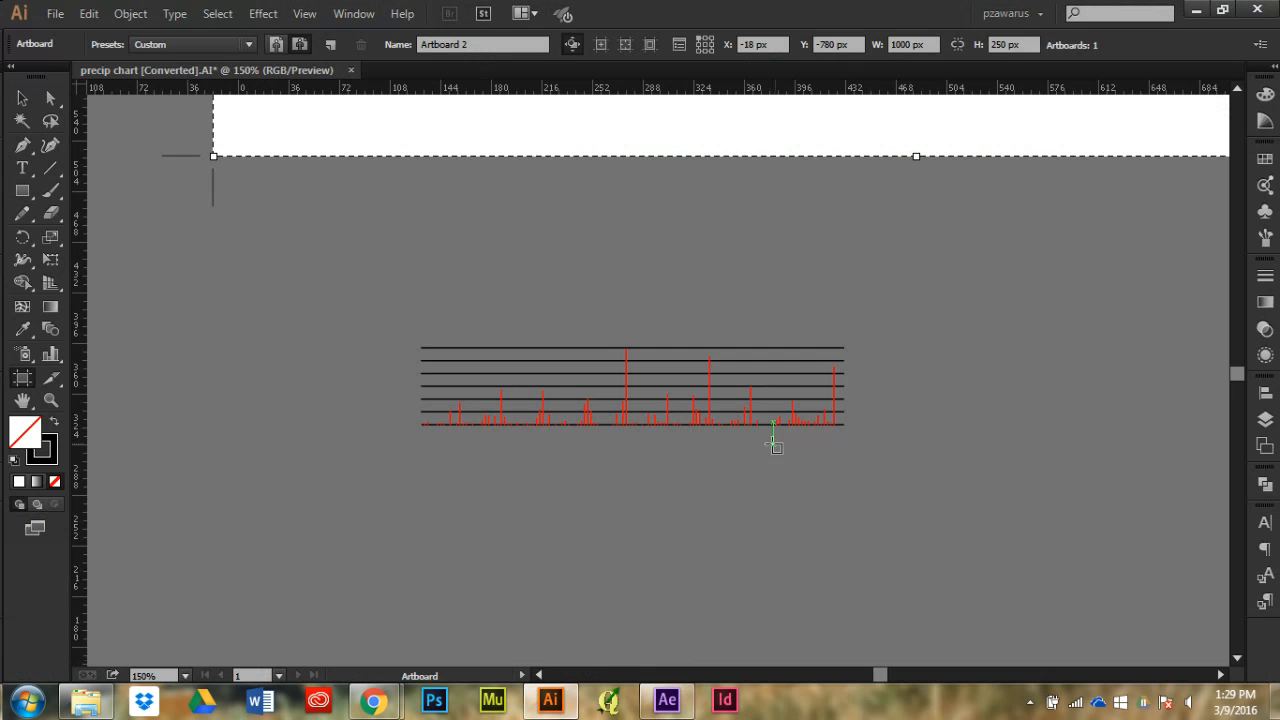
click(15, 99)
scroll(629, 270, down, 2)
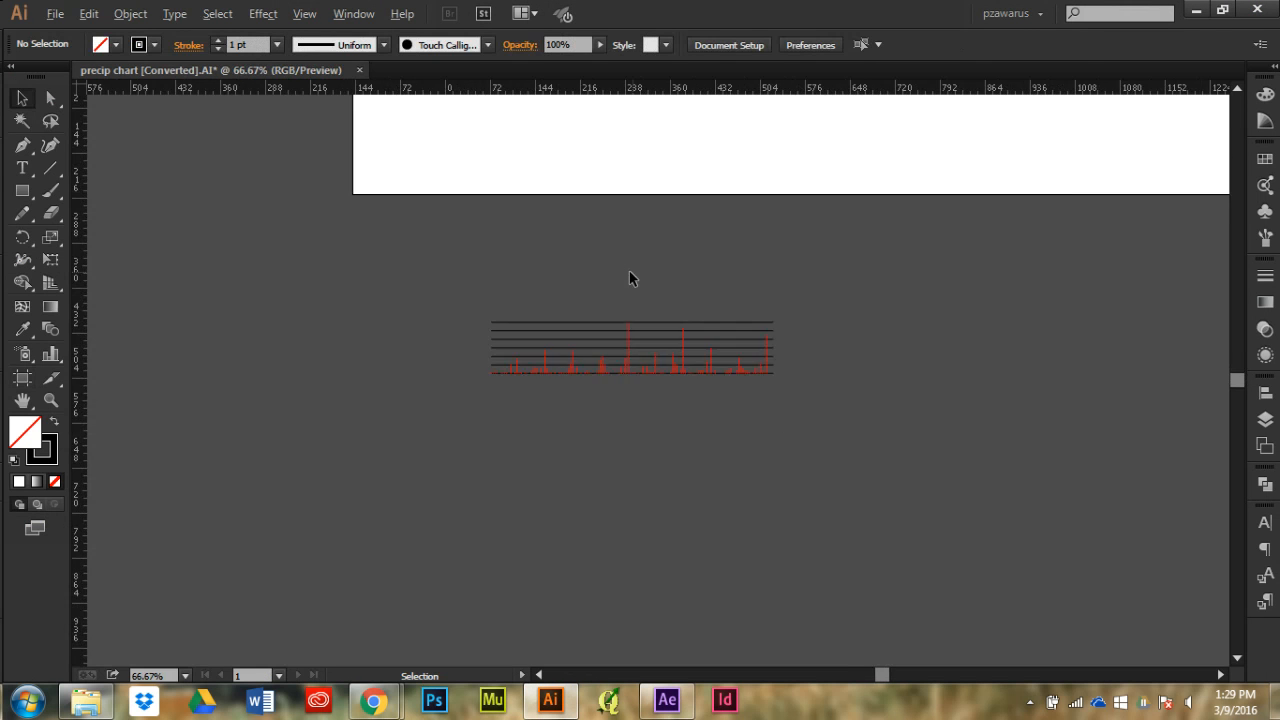
scroll(629, 270, up, 1)
drag(943, 549, 488, 330)
drag(568, 405, 479, 162)
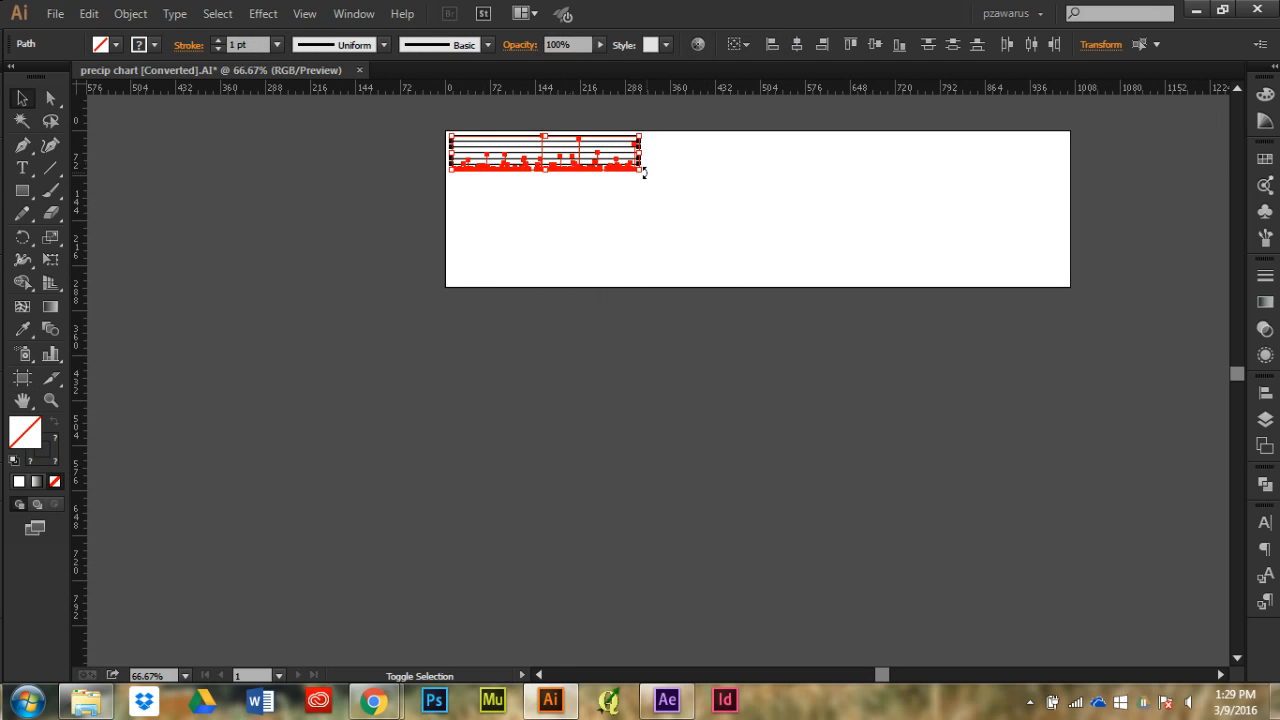
drag(644, 173, 1055, 275)
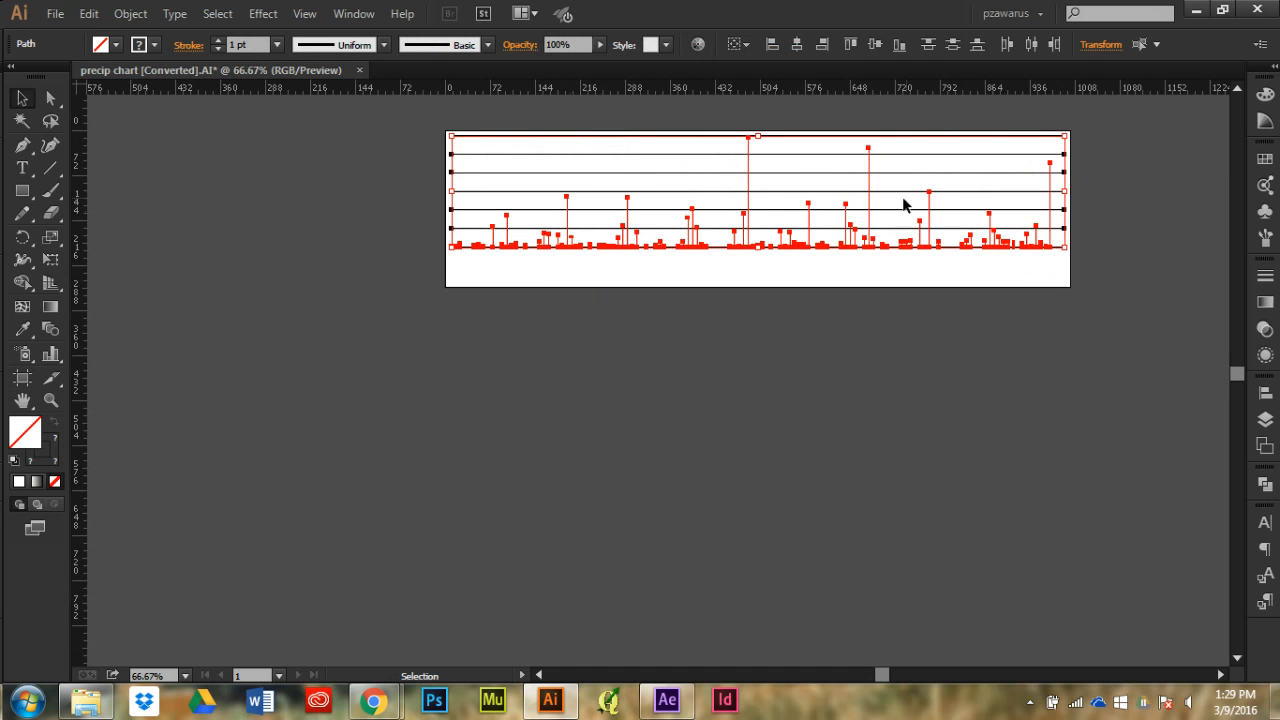
click(870, 289)
key(ctrl+1)
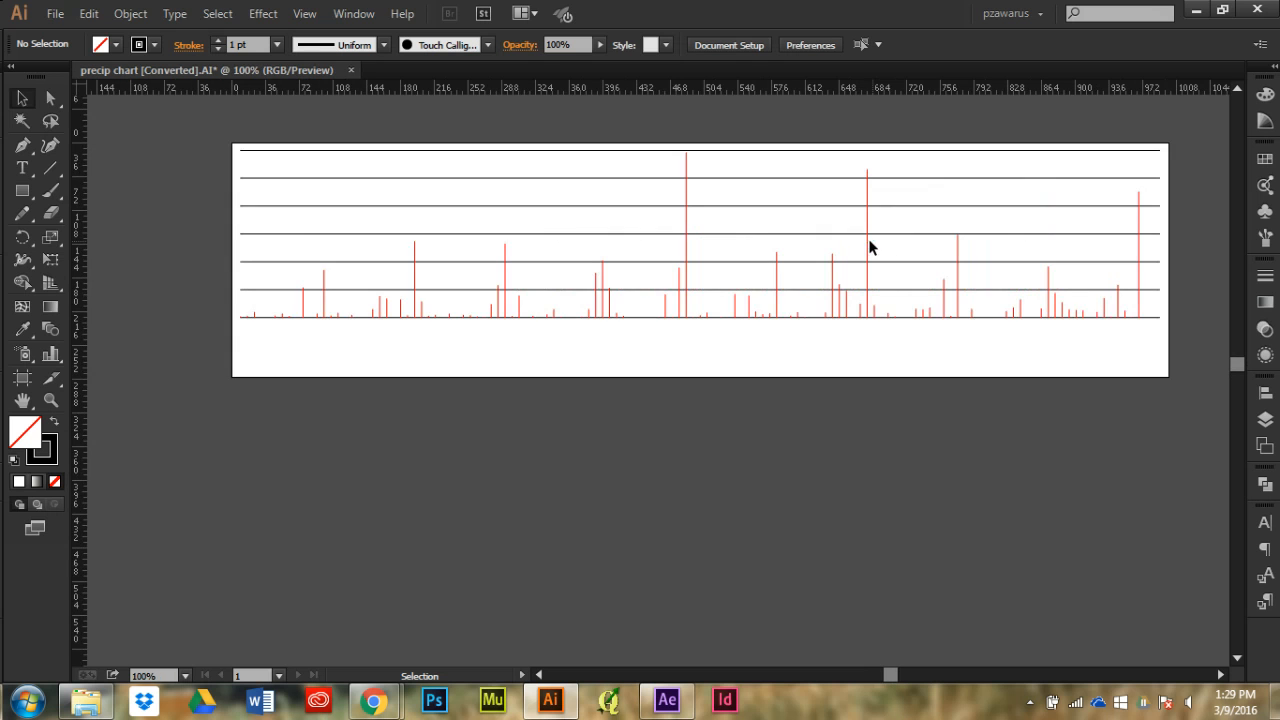
Stretch the whole chart slightly downward, keeping its width, so it fills more of the artboard's height
drag(1153, 342, 189, 126)
drag(700, 318, 700, 341)
click(706, 414)
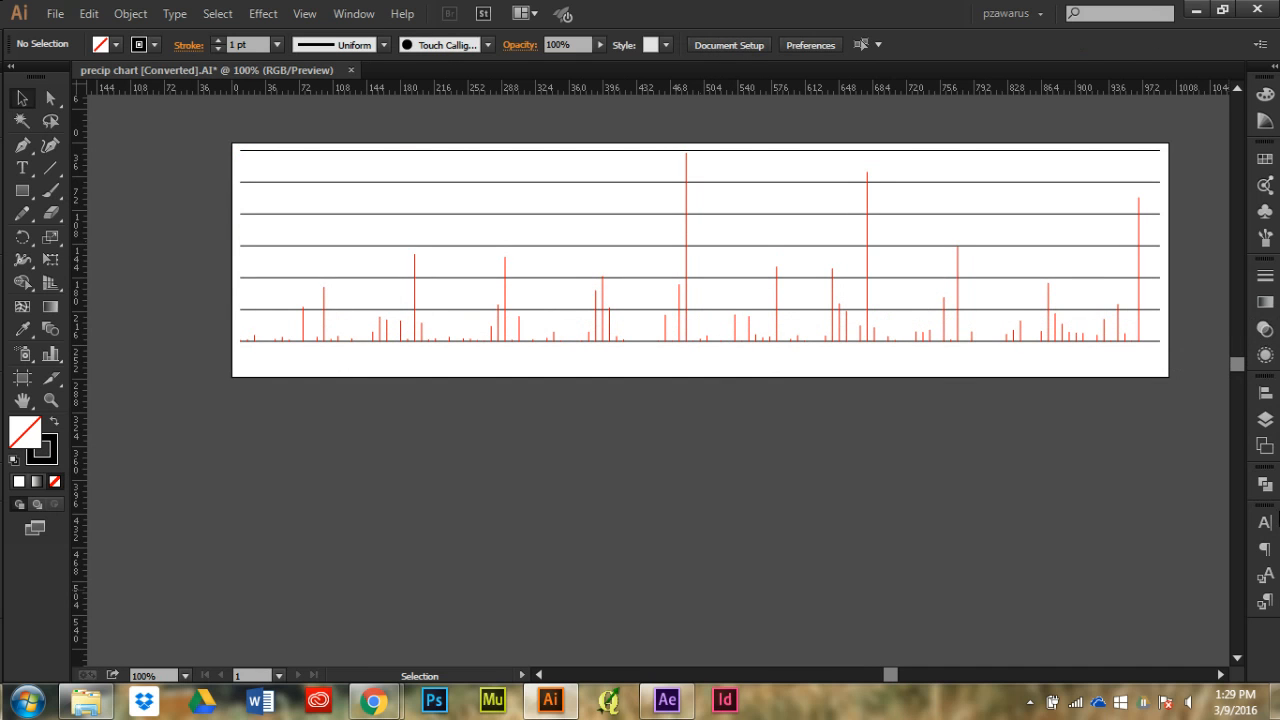
Add a new layer and move it beneath Layer 01 and Default
click(1265, 418)
click(993, 276)
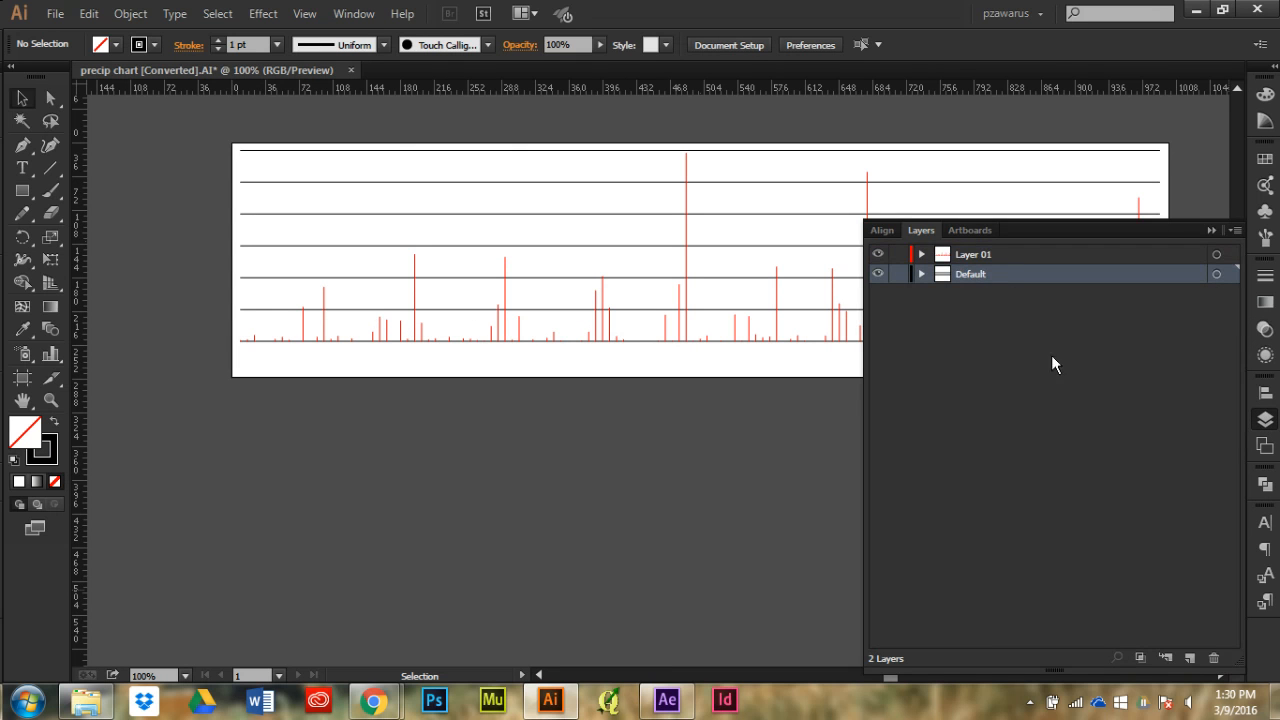
click(1189, 658)
drag(1075, 276, 1075, 301)
Draw a black-filled rectangle without stroke, slightly larger than the artboard, on the bottom layer and lock that layer
click(22, 190)
mouse_move(209, 123)
mouse_down()
mouse_move(1200, 345)
mouse_move(1069, 363)
mouse_move(1087, 393)
mouse_up()
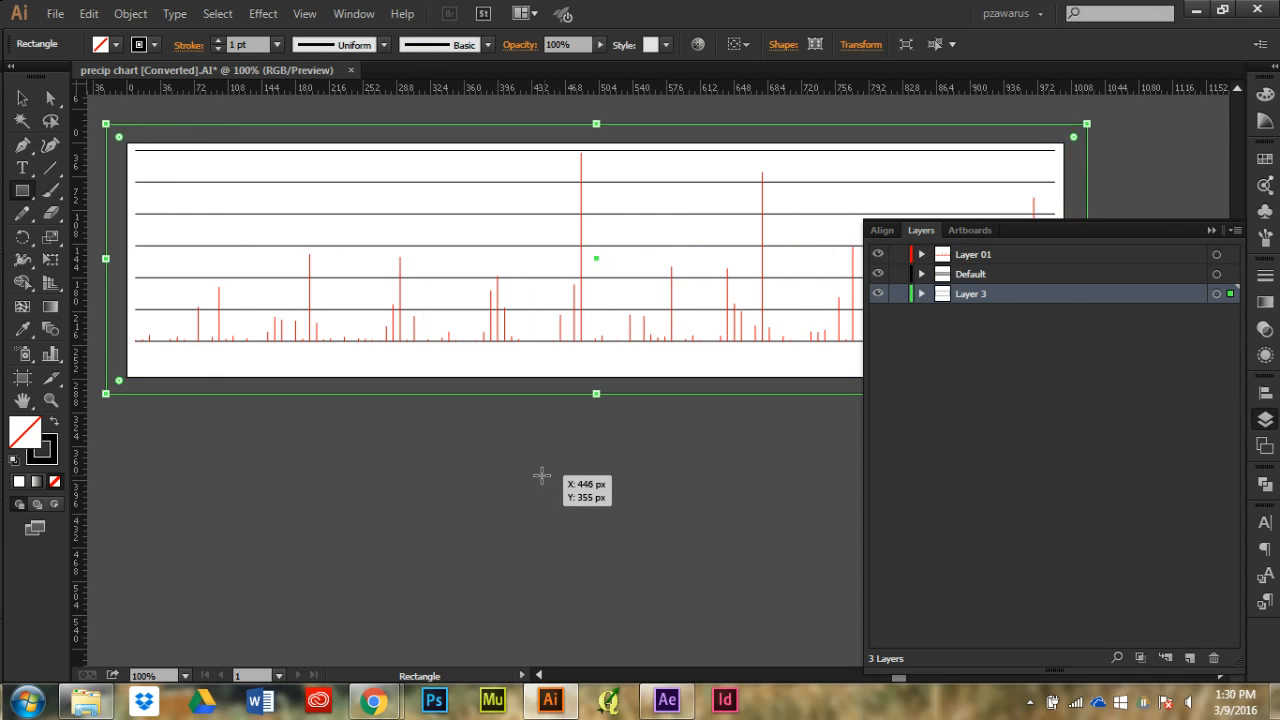
key(shift+x)
key(v)
click(612, 486)
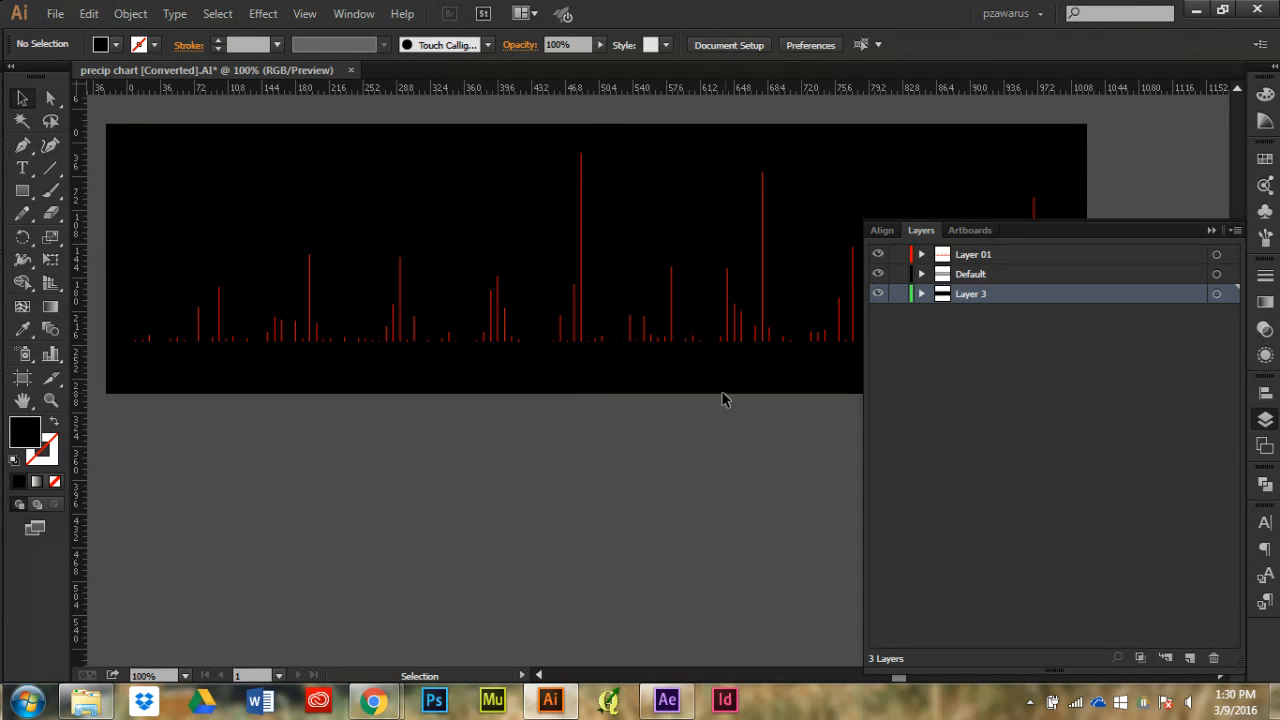
click(897, 294)
scroll(354, 300, down, 1)
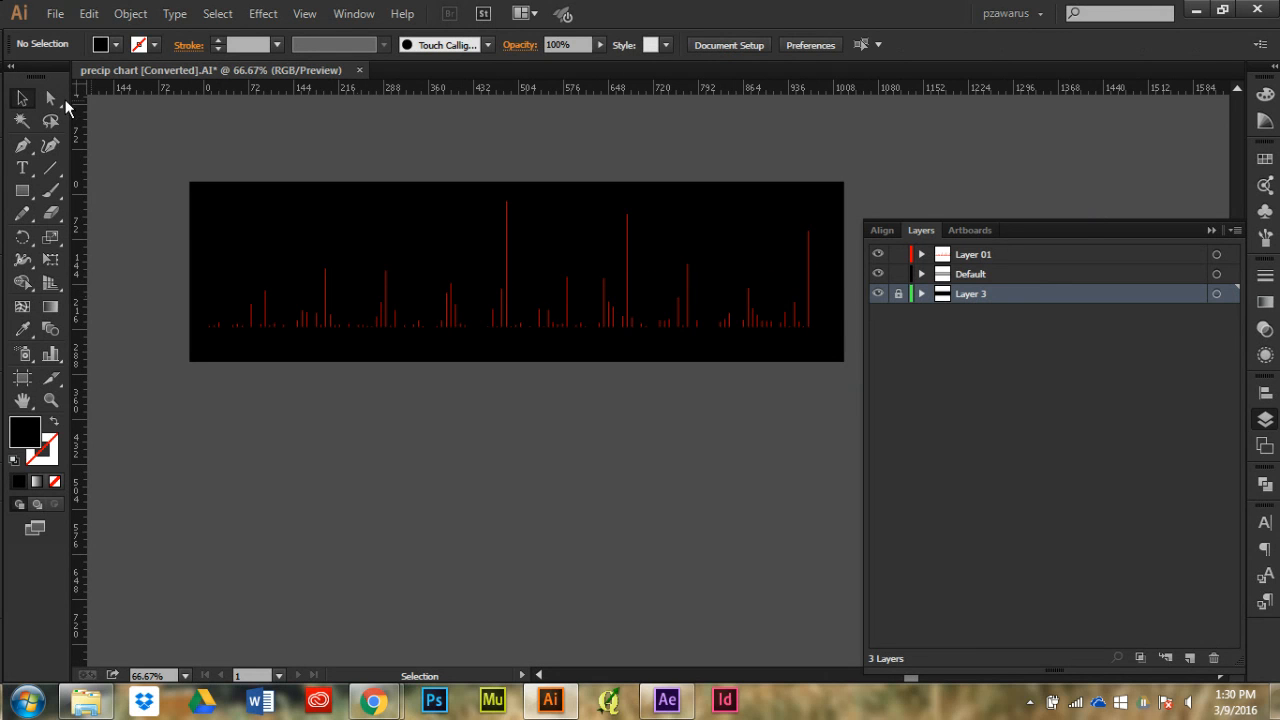
Select the Default layer's artwork and open the Creative Cloud Libraries
click(1012, 272)
click(1215, 275)
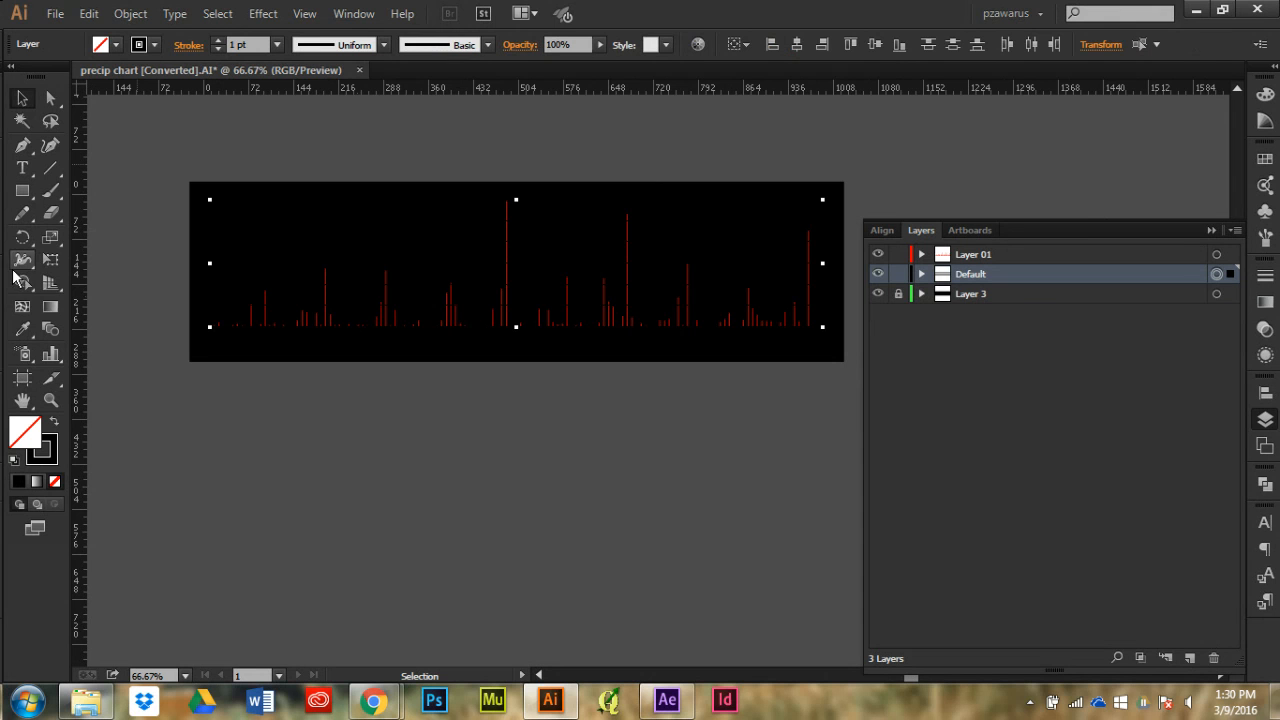
click(355, 14)
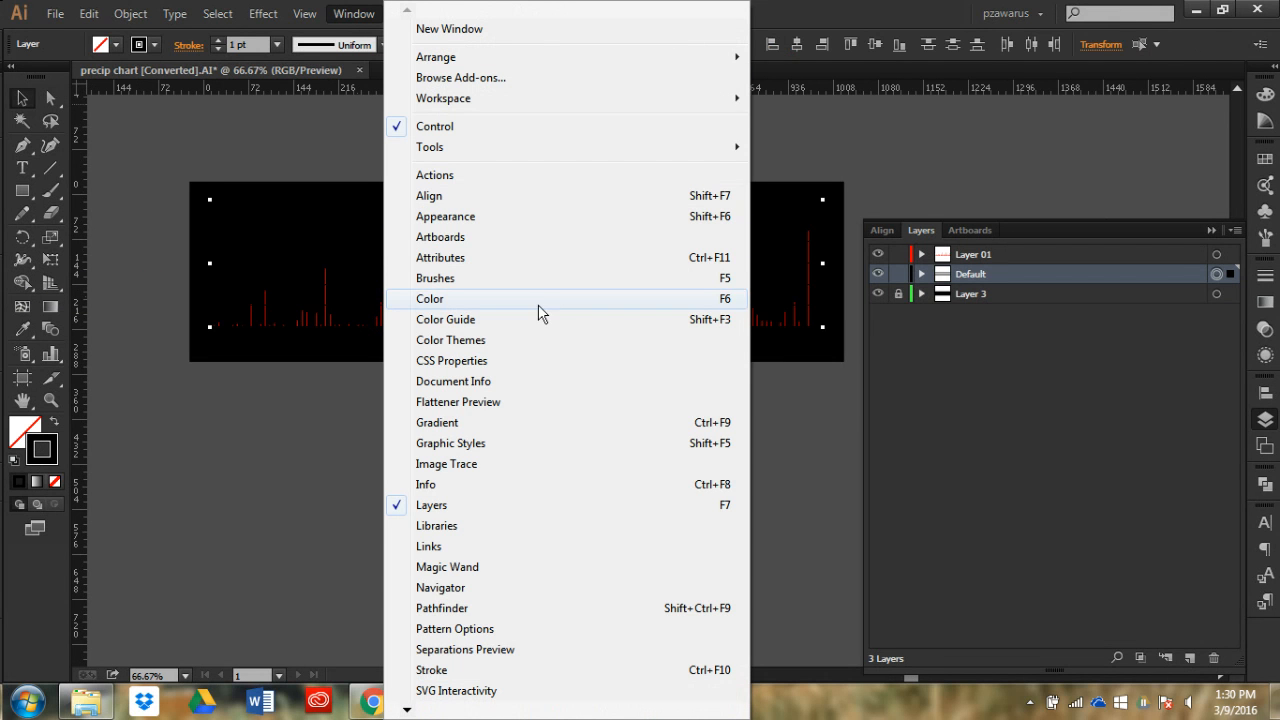
click(502, 525)
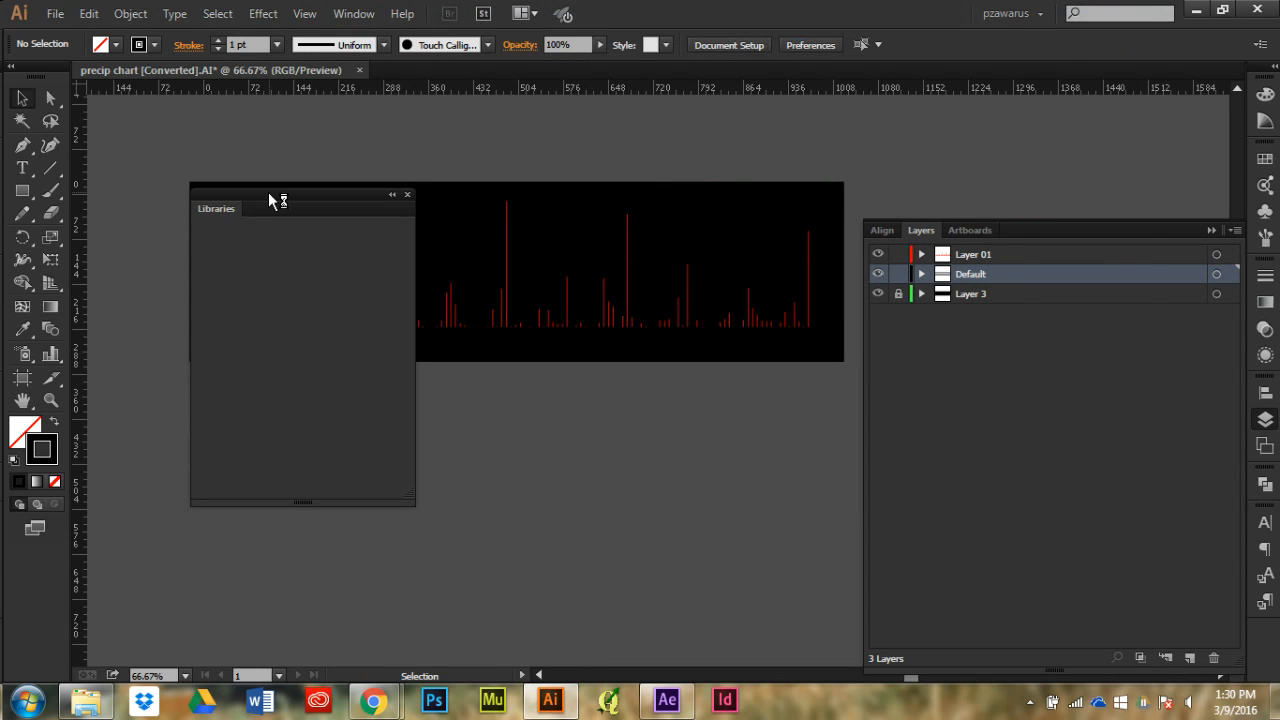
drag(268, 192, 173, 249)
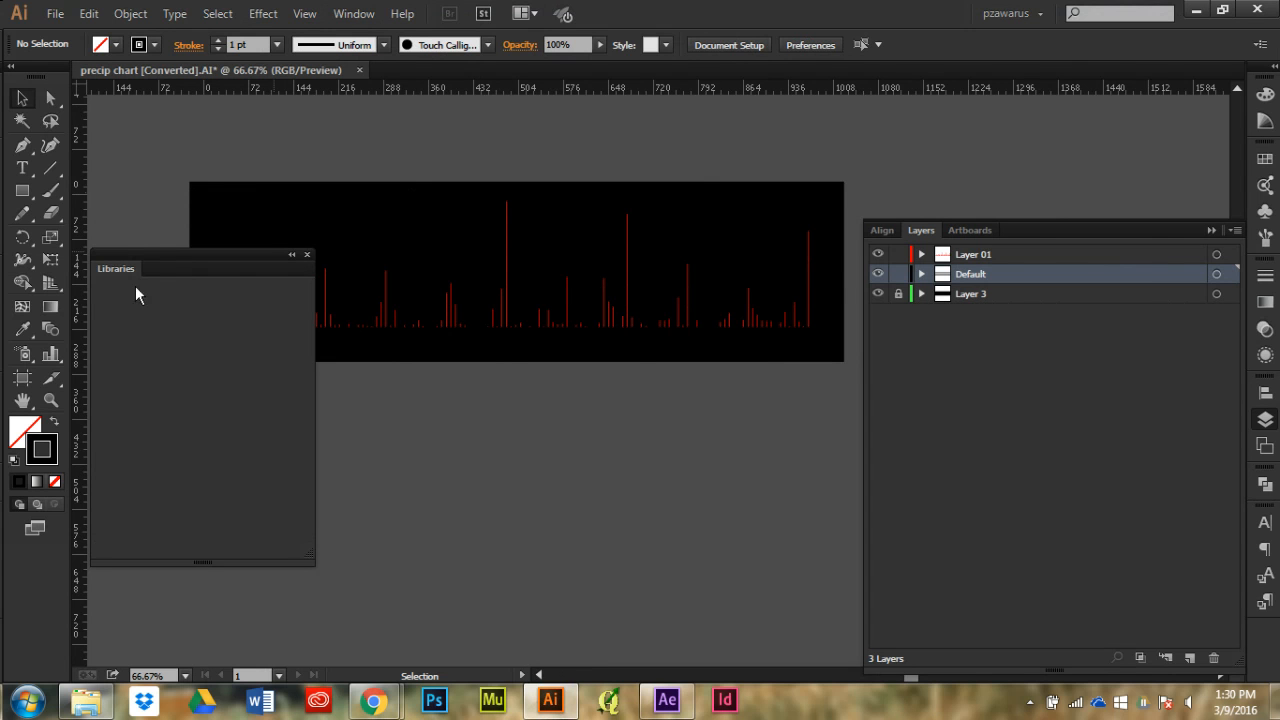
drag(138, 252, 164, 254)
click(352, 13)
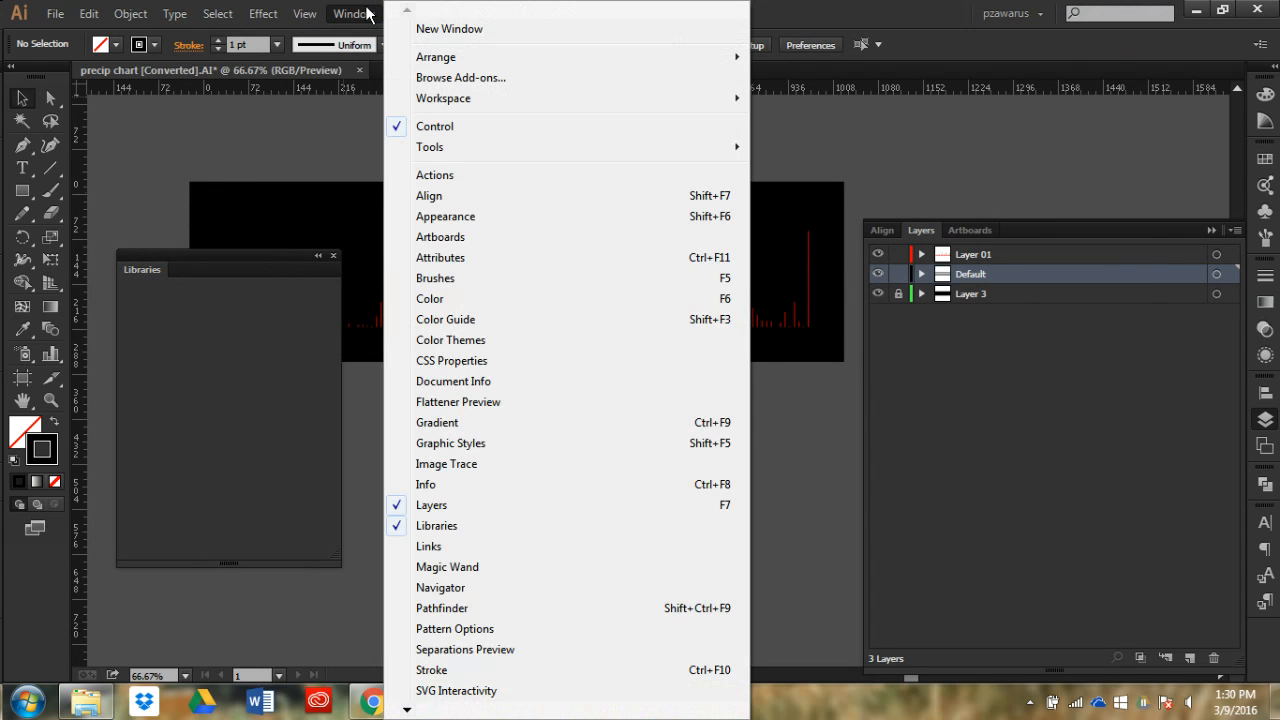
click(367, 13)
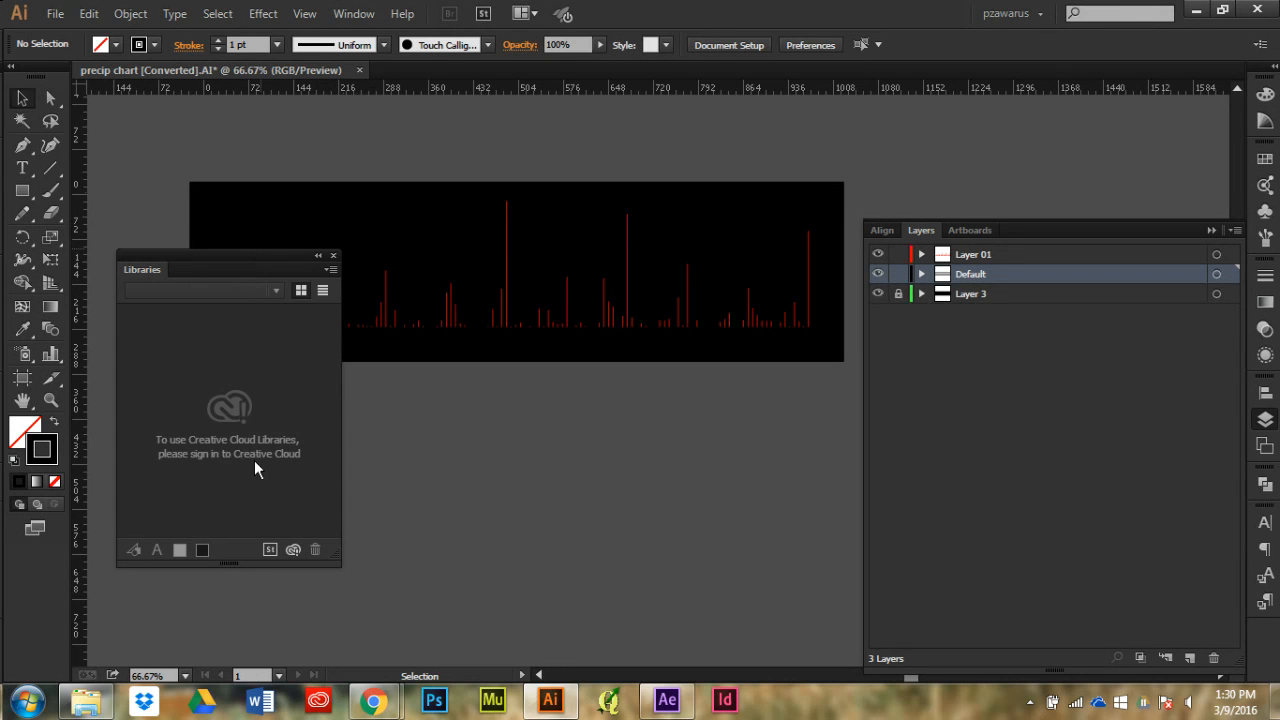
Try to sign in to Creative Cloud, and close the libraries
click(340, 14)
click(366, 17)
click(400, 15)
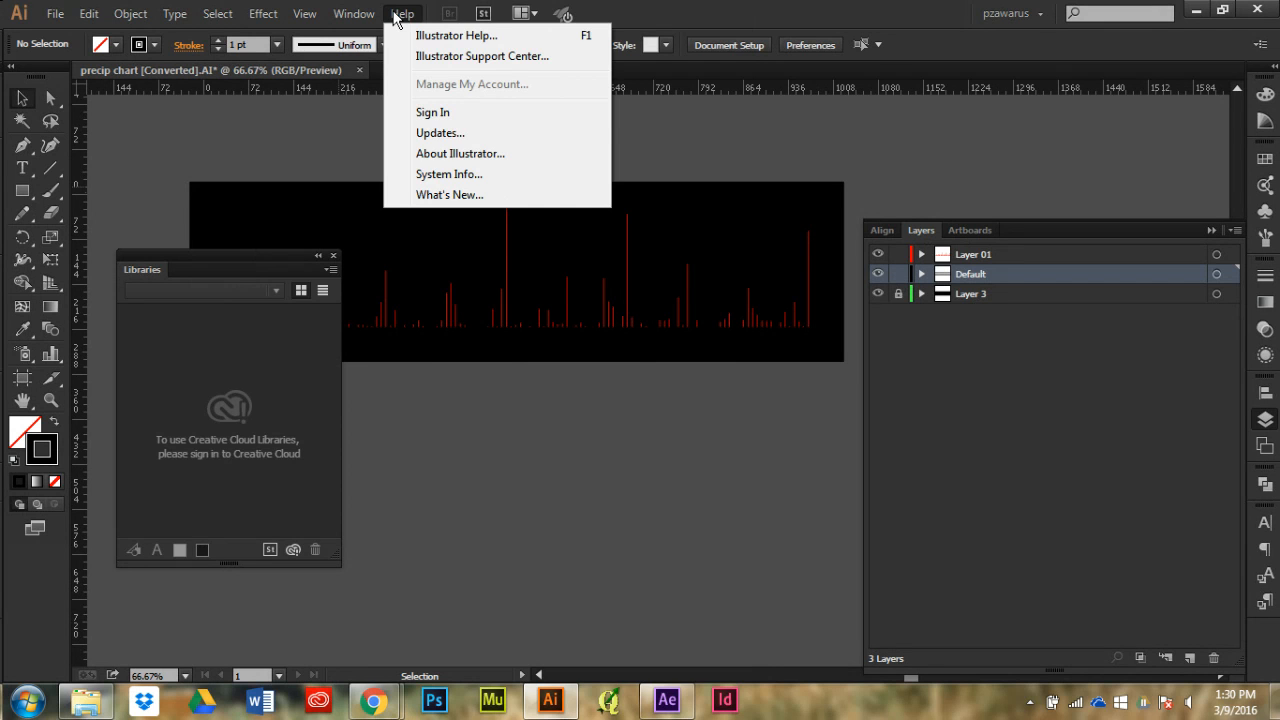
click(435, 113)
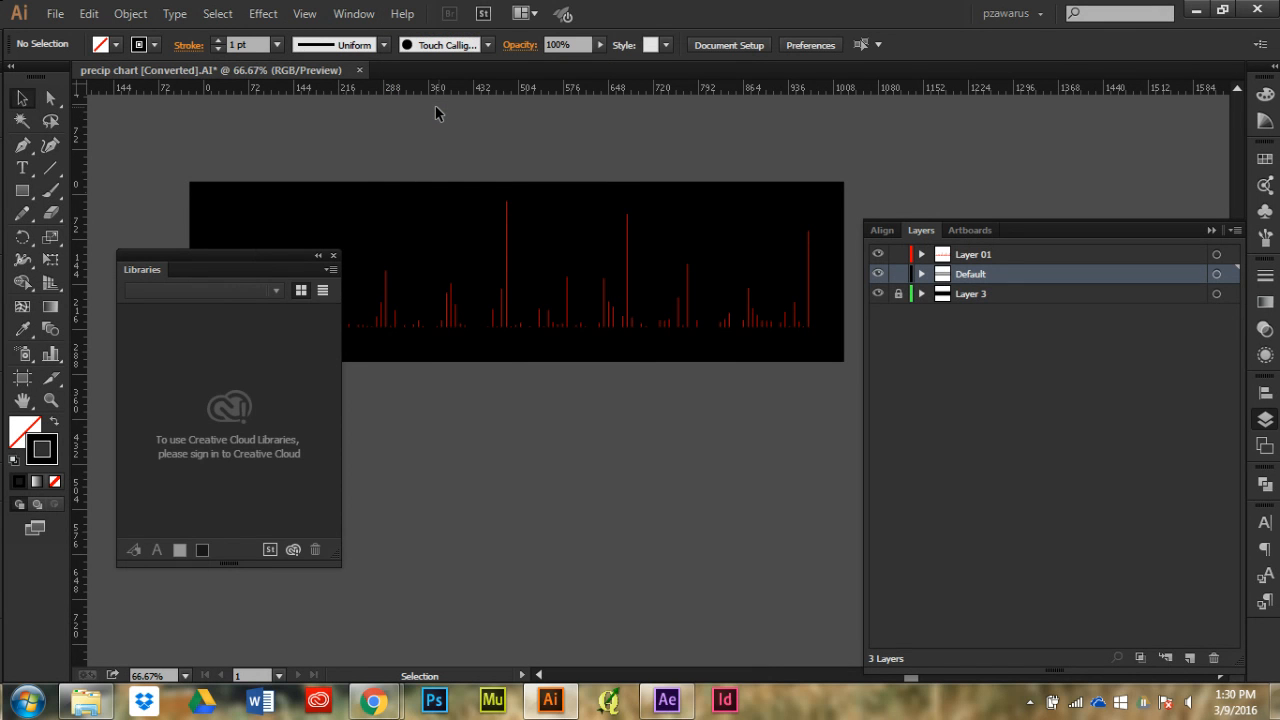
click(332, 256)
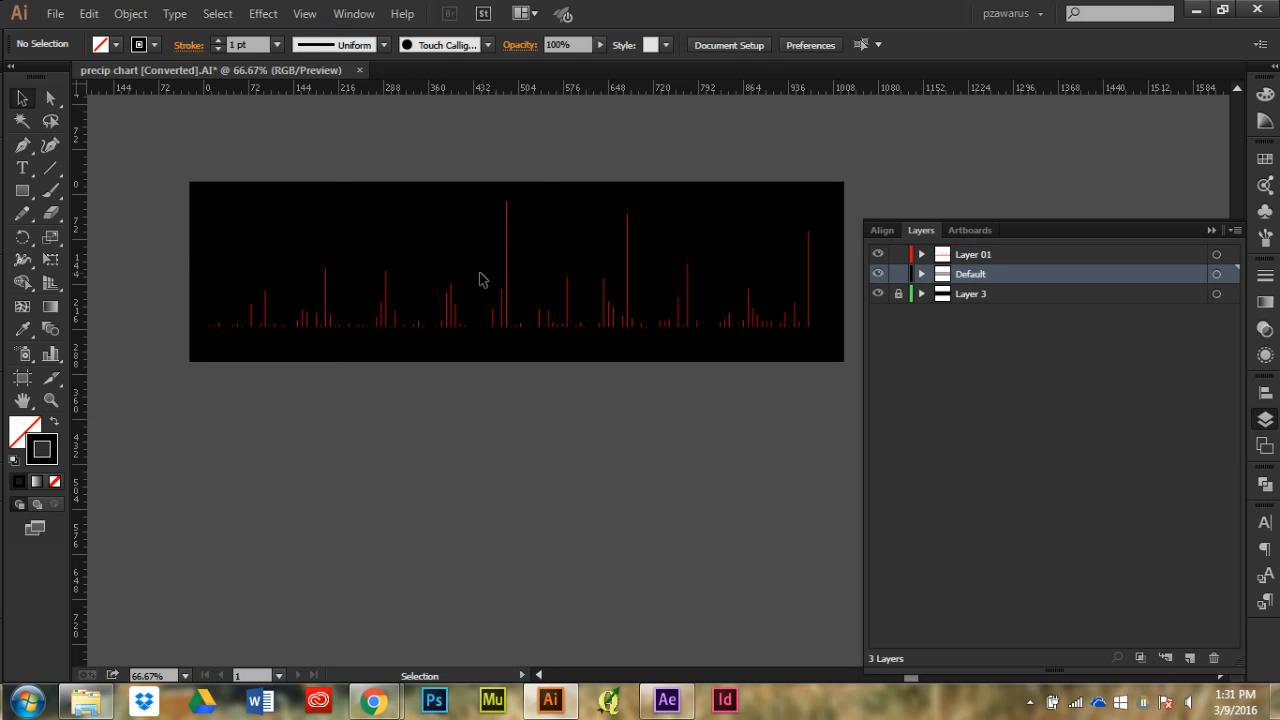
Pick the lightest grey tint from the Color Guide with nothing selected, and quit the Creative Cloud sign-in
click(1265, 120)
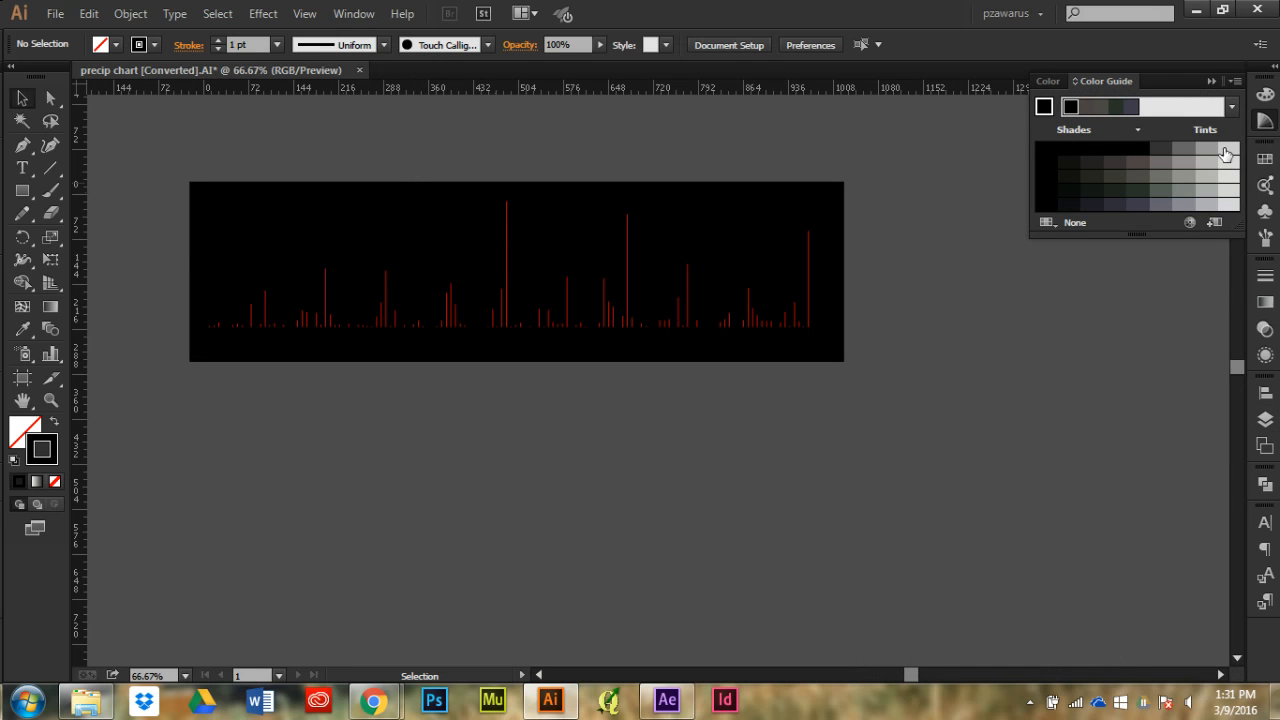
click(1225, 150)
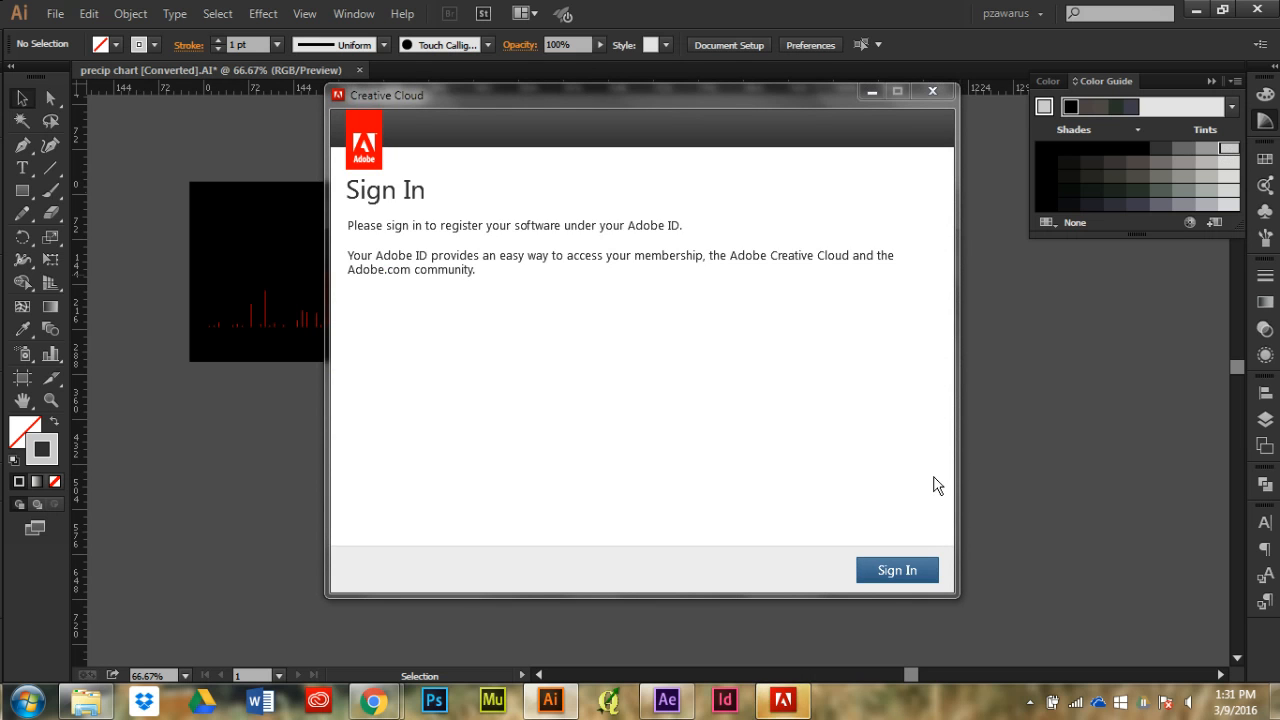
click(932, 91)
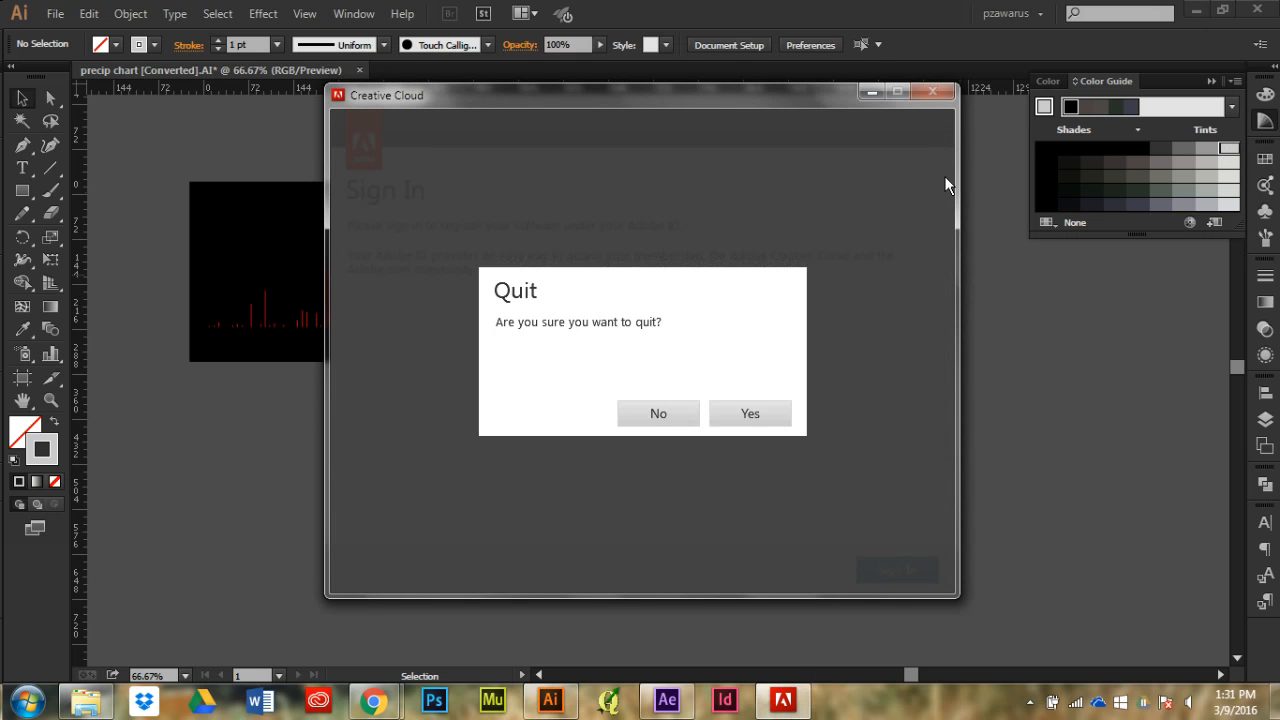
click(752, 414)
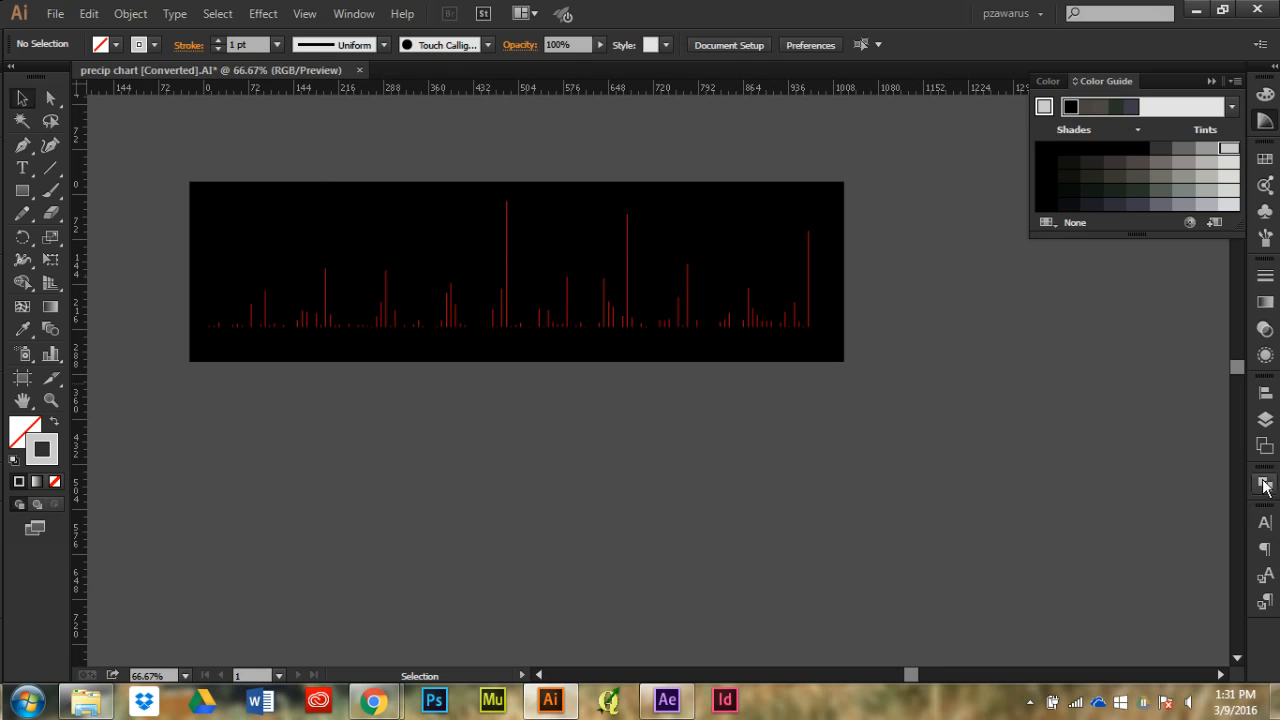
Recolor the strokes of all horizontal lines on the Default layer with the Color Guide's lightest grey tint
click(1265, 419)
click(1216, 276)
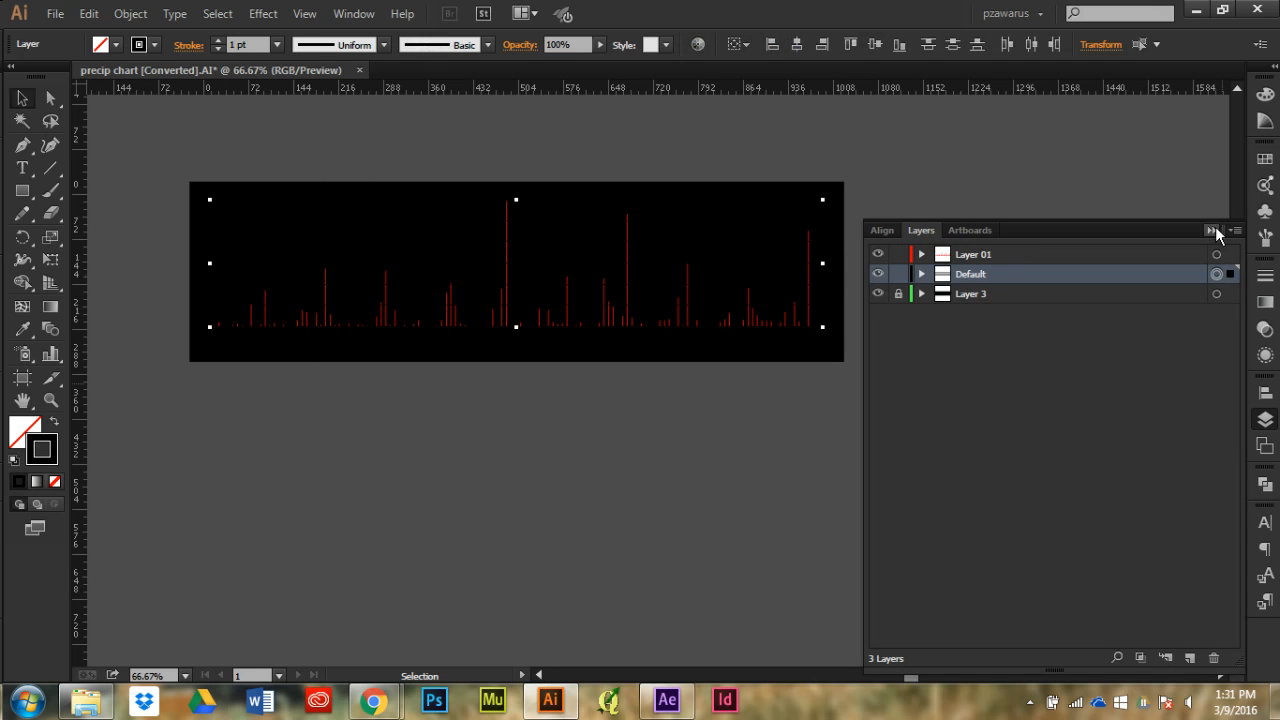
click(1265, 160)
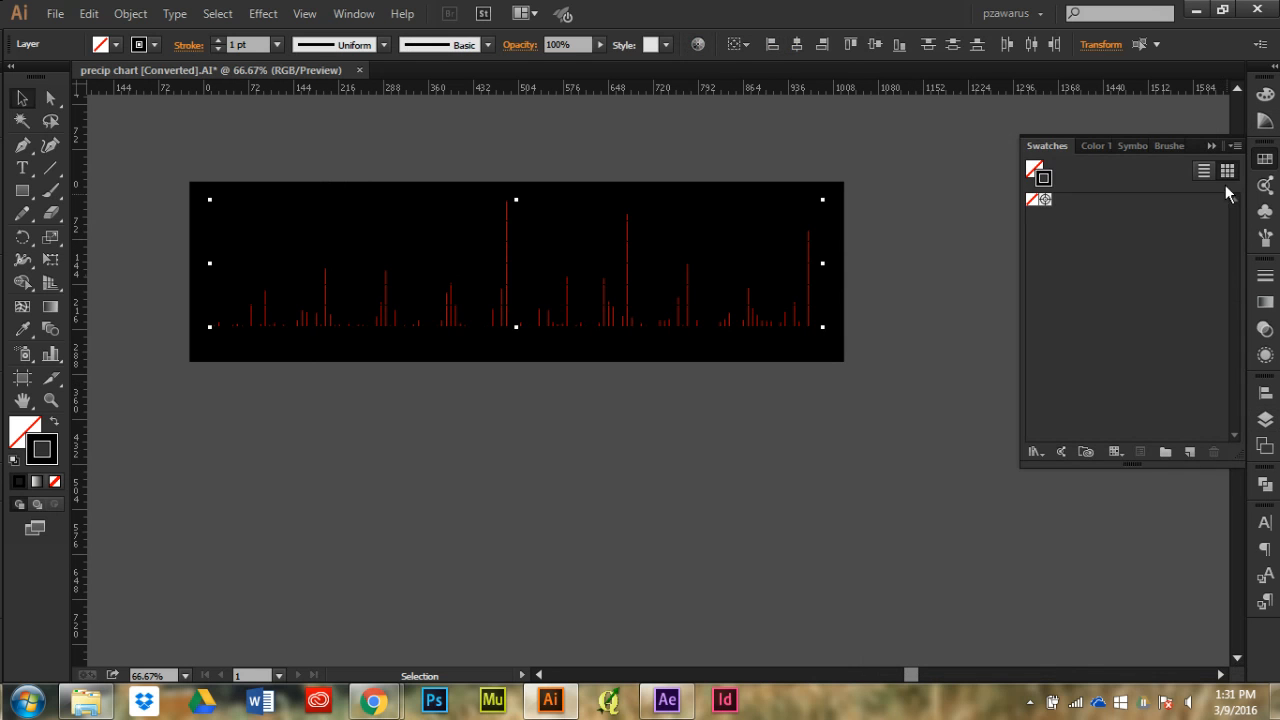
click(1265, 120)
click(1222, 149)
click(964, 355)
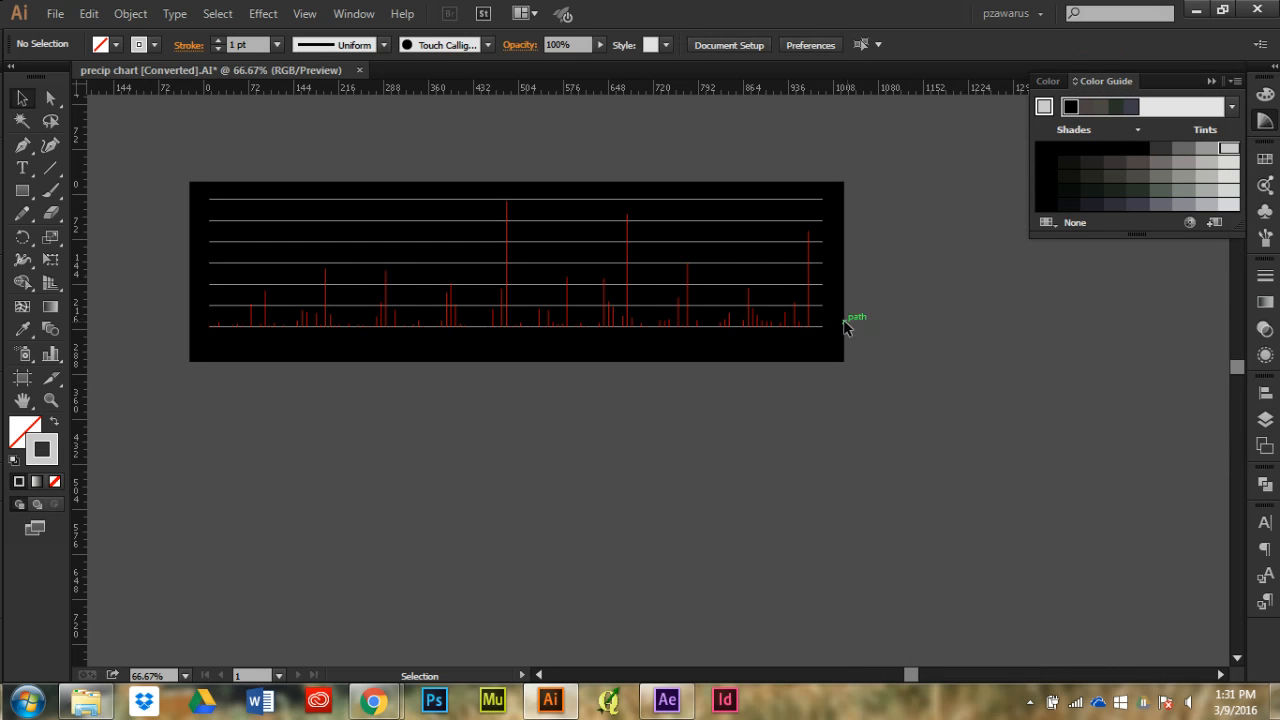
Set the stroke weight of the chart's baseline to 2 pt
scroll(660, 268, up, 1)
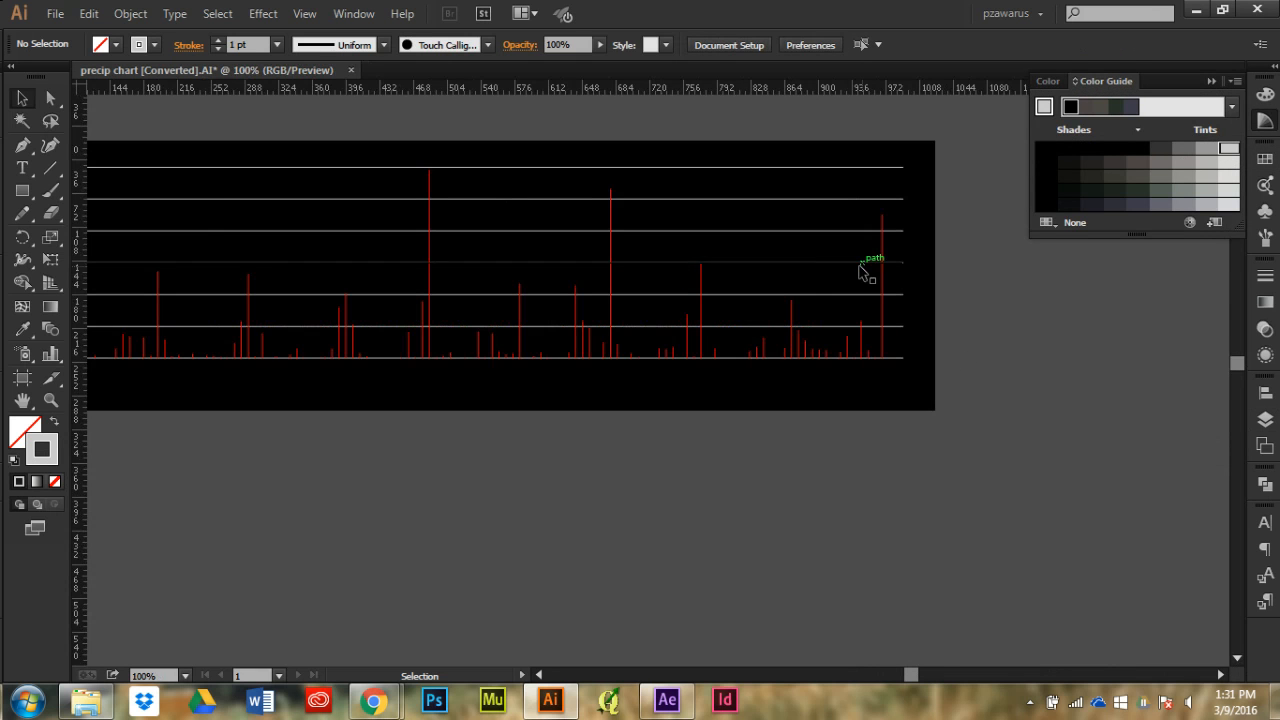
click(902, 360)
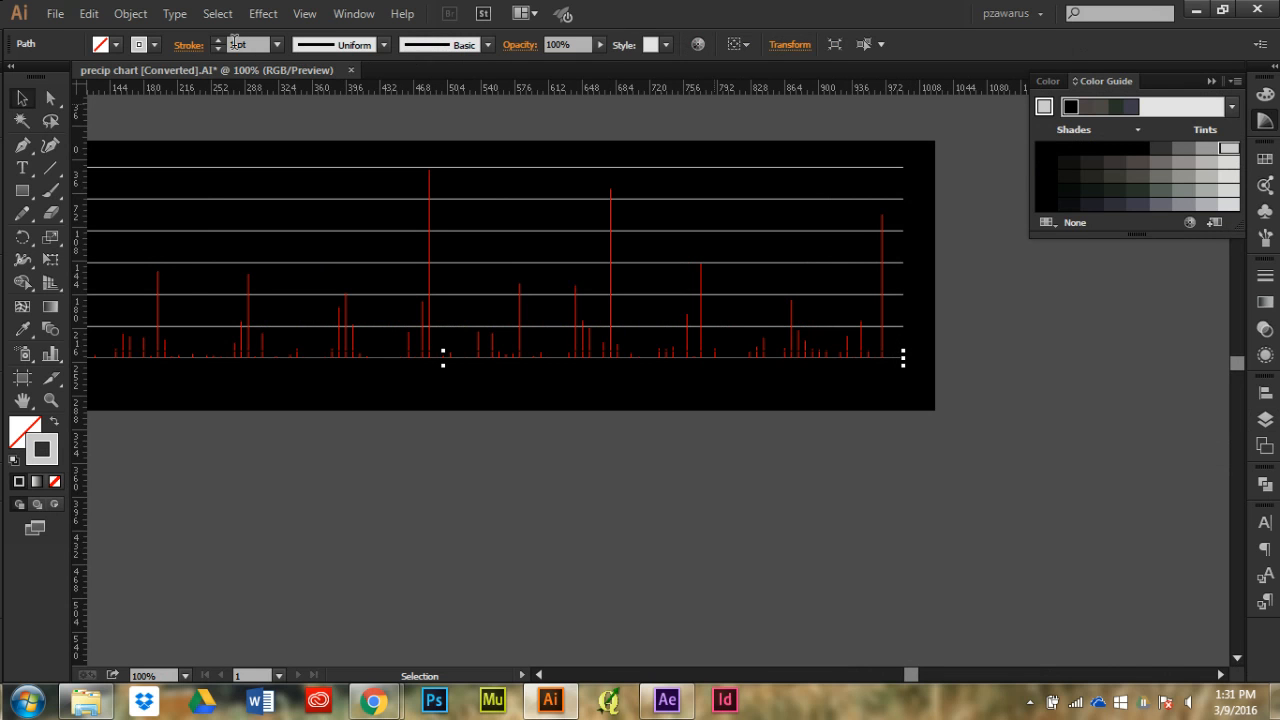
click(217, 40)
Set the stroke weight of all horizontal gridlines above the baseline to 0.5 pt
mouse_move(928, 338)
mouse_down()
mouse_move(914, 157)
mouse_move(894, 146)
mouse_up()
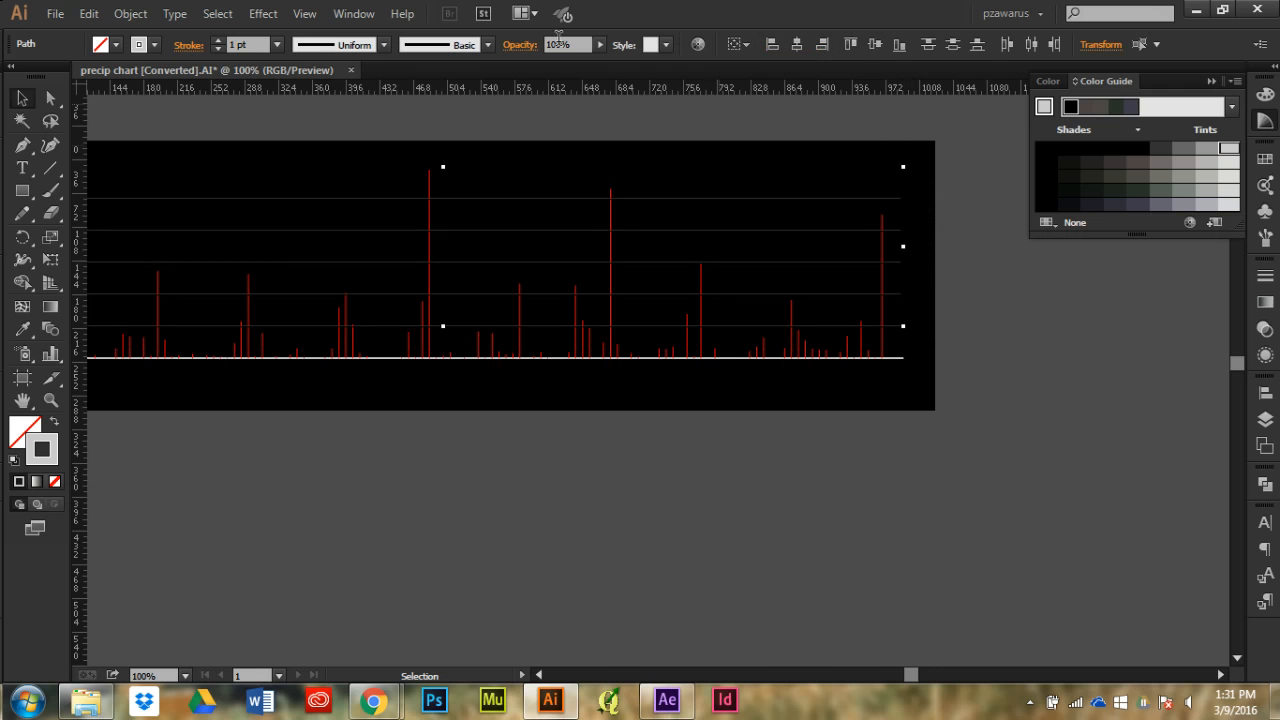
click(276, 44)
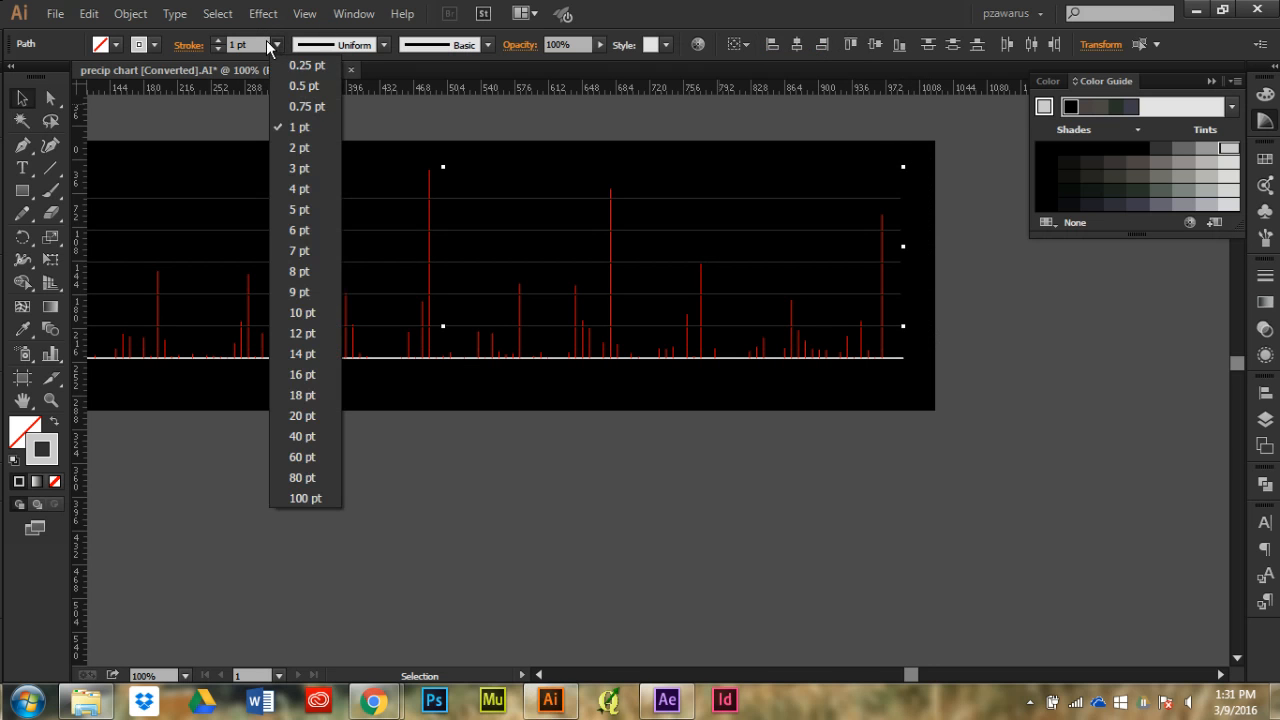
click(302, 104)
click(1009, 356)
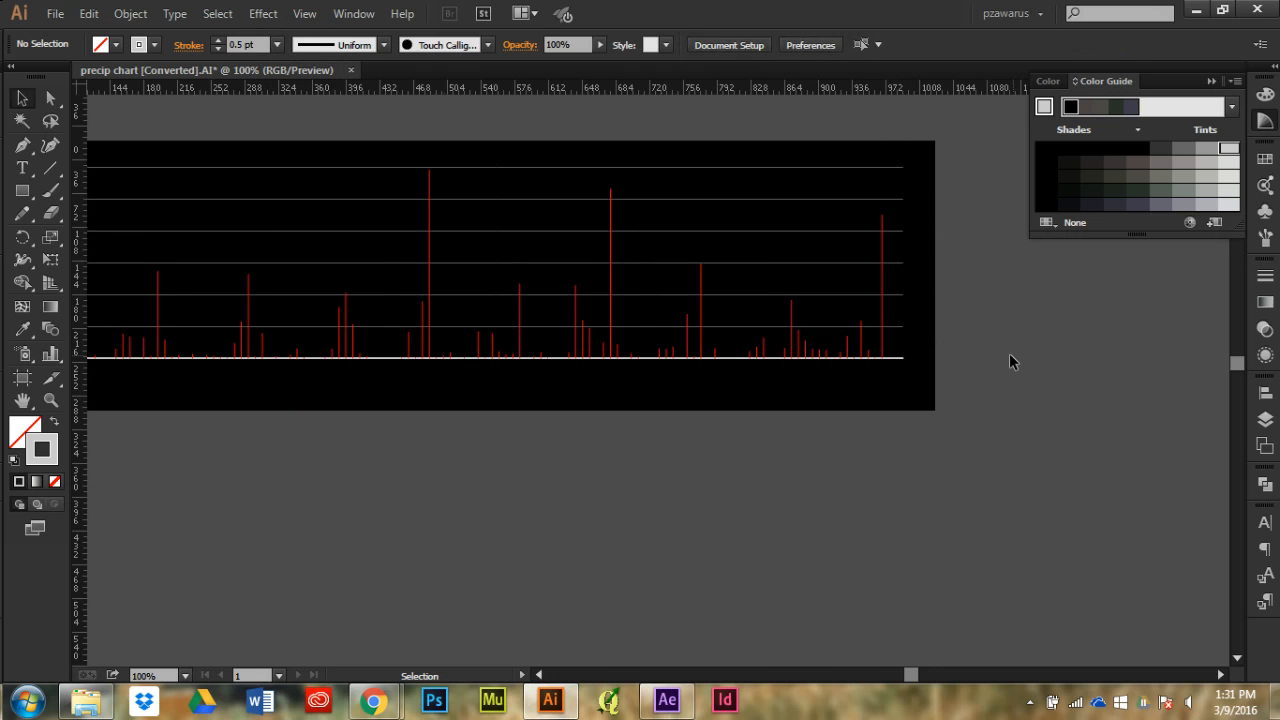
scroll(1044, 353, down, 1)
scroll(686, 307, up, 1)
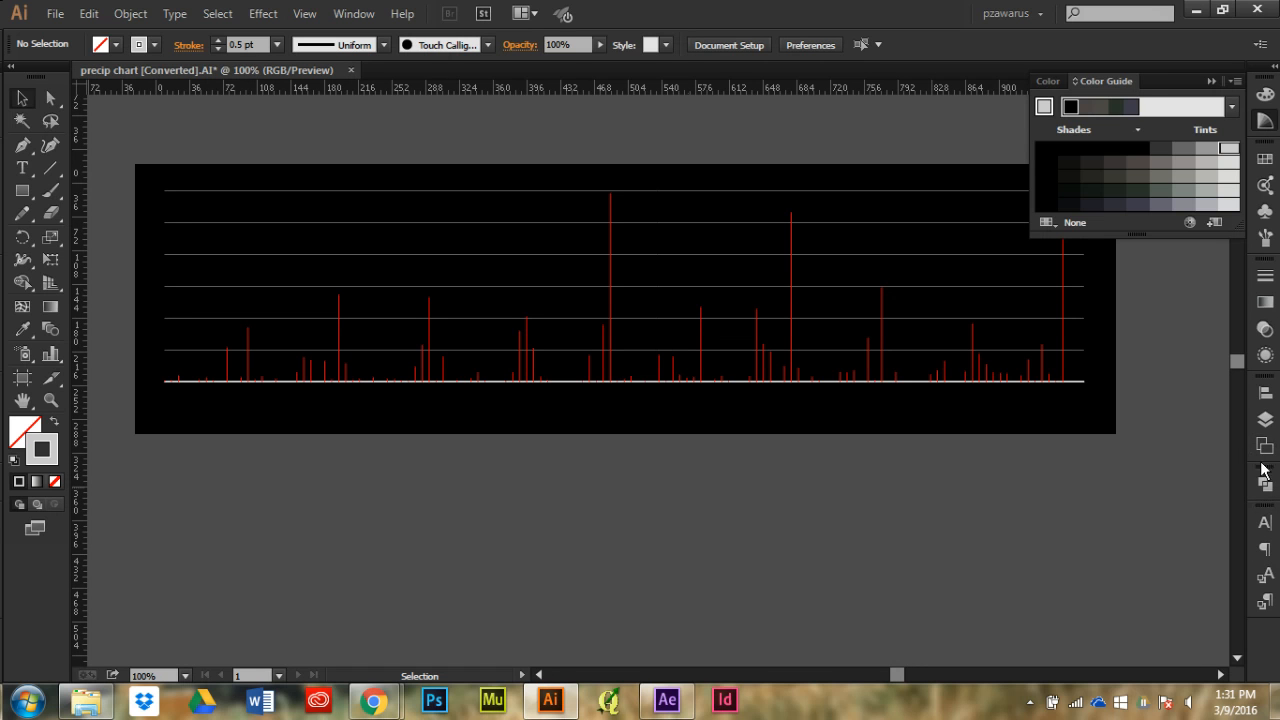
Recolor the strokes of all precipitation bars on Layer 01 with the Color Guide's lightest grey tint, and close the Color Guide
click(1258, 417)
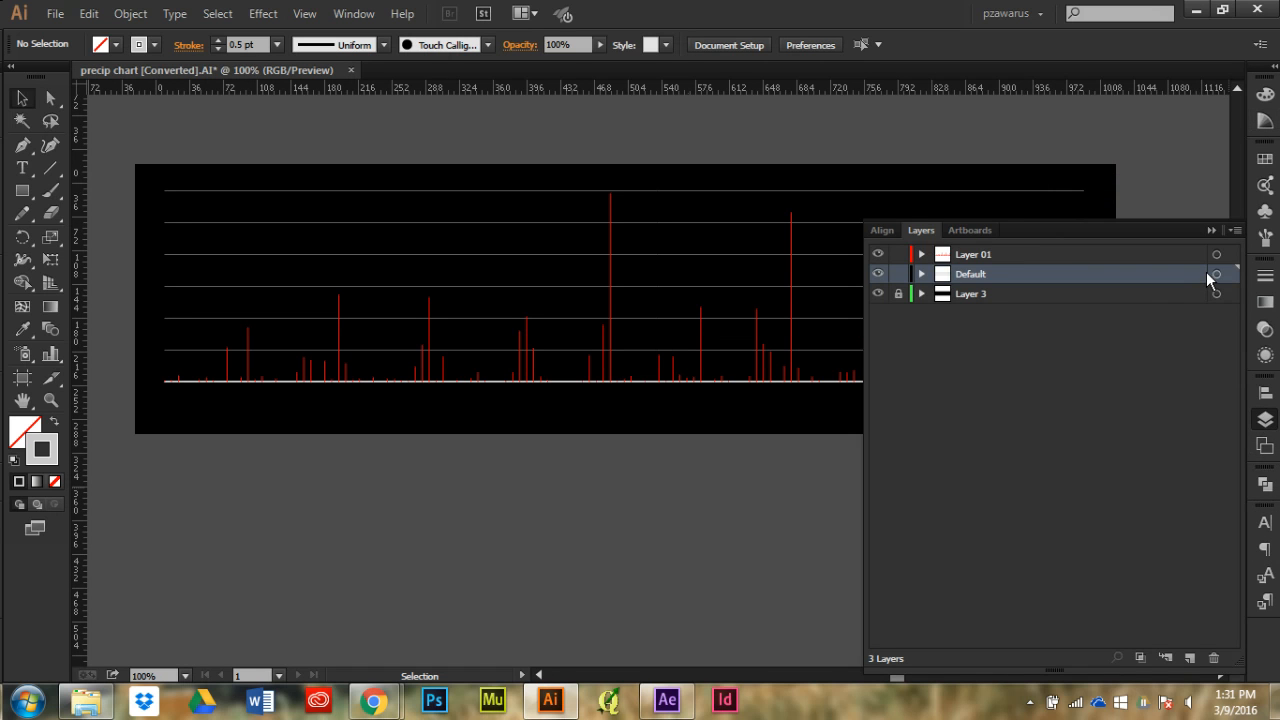
click(1216, 254)
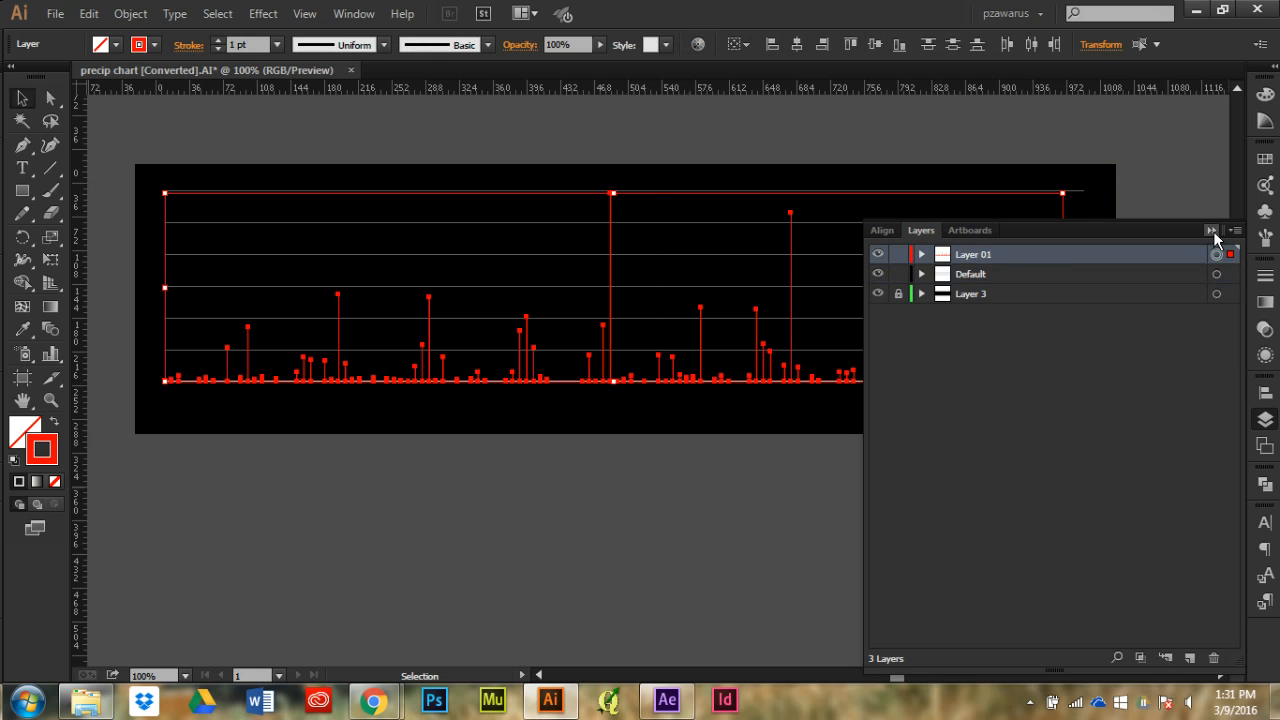
click(1211, 231)
click(1264, 158)
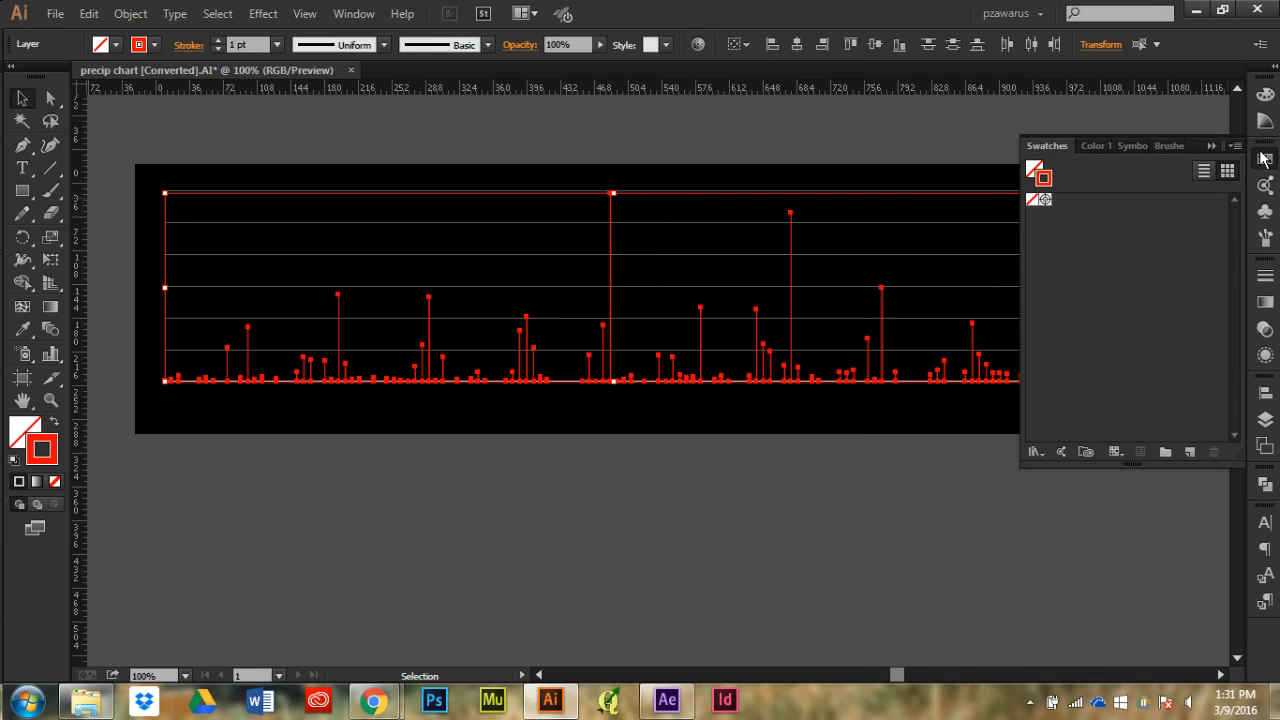
click(1265, 120)
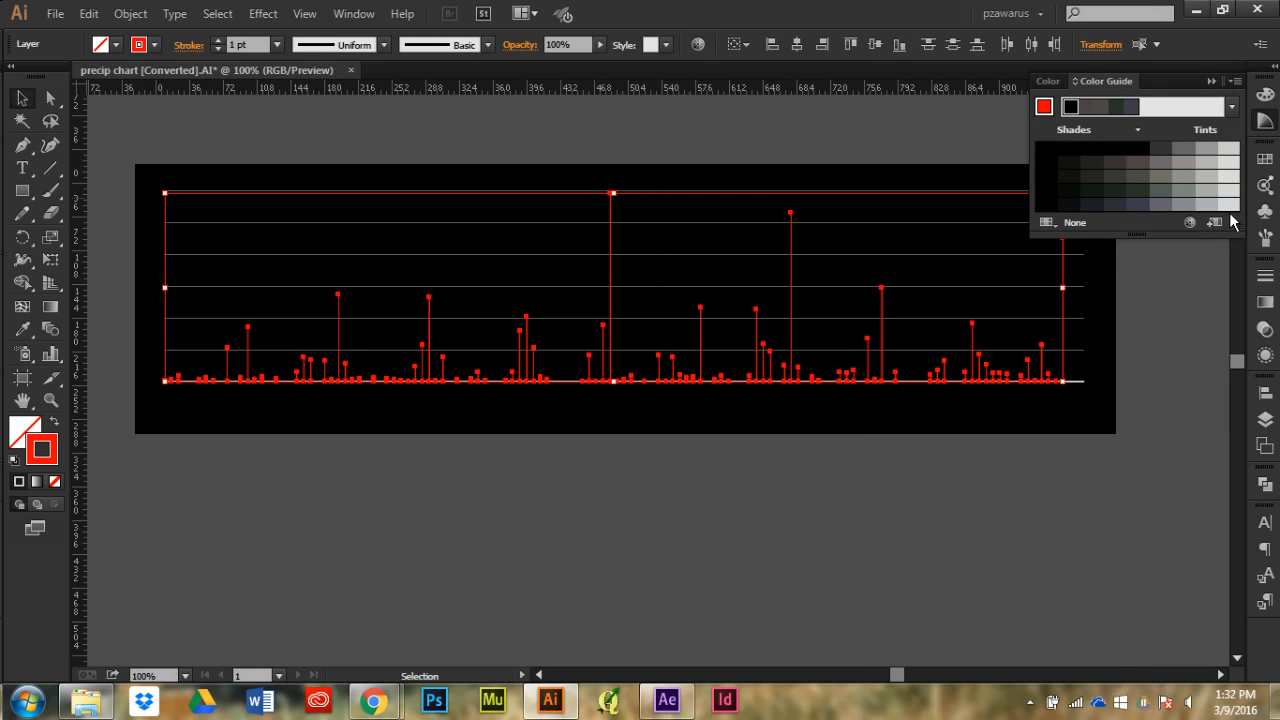
click(1228, 149)
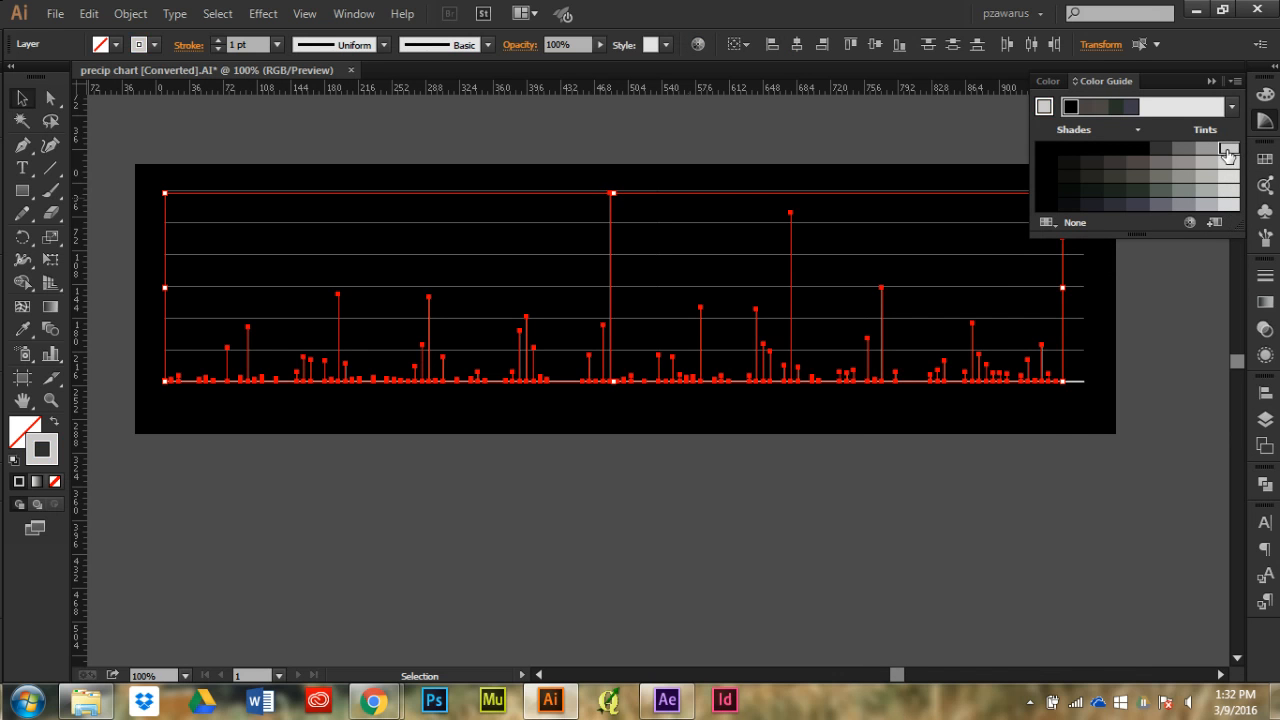
click(1060, 443)
scroll(810, 455, down, 1)
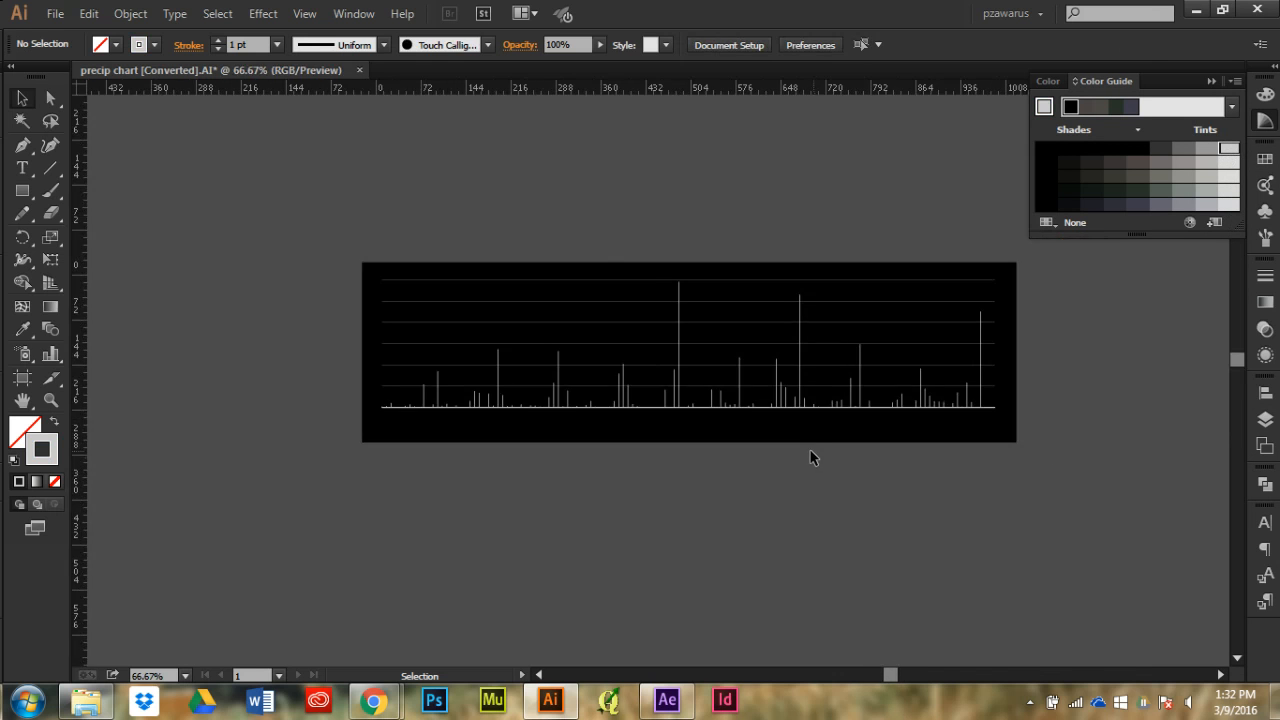
scroll(814, 449, up, 1)
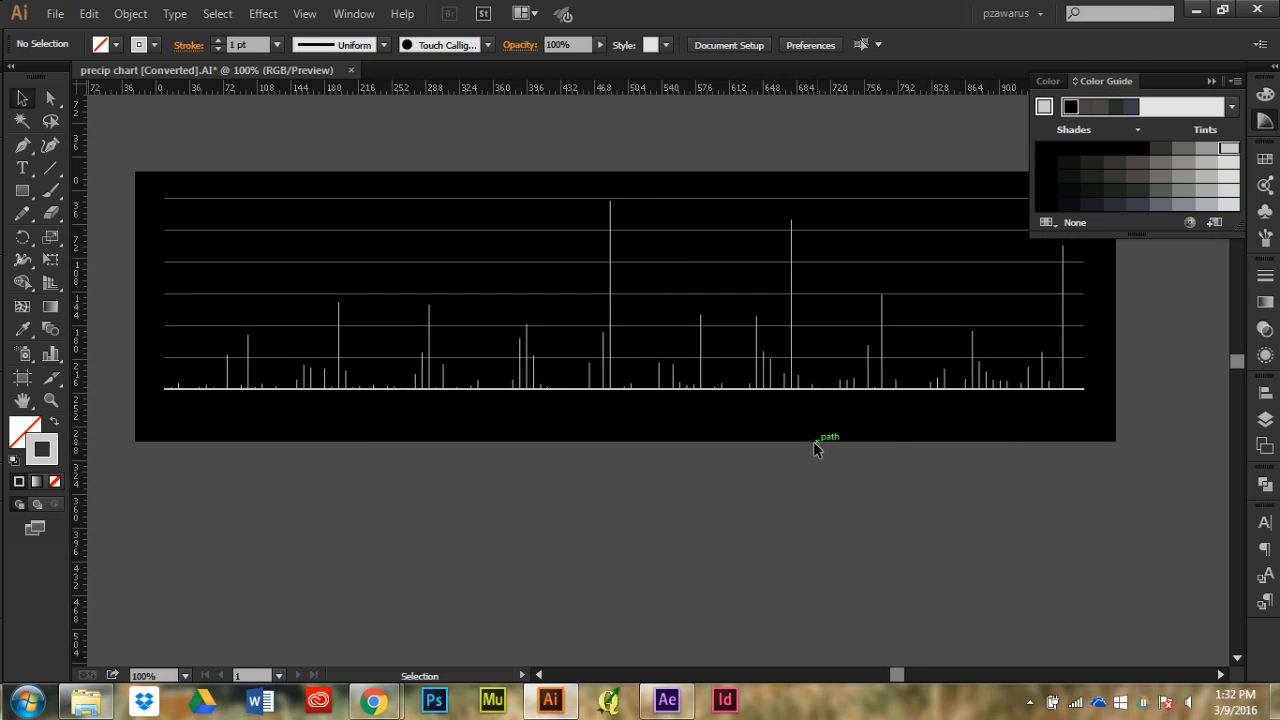
click(1211, 81)
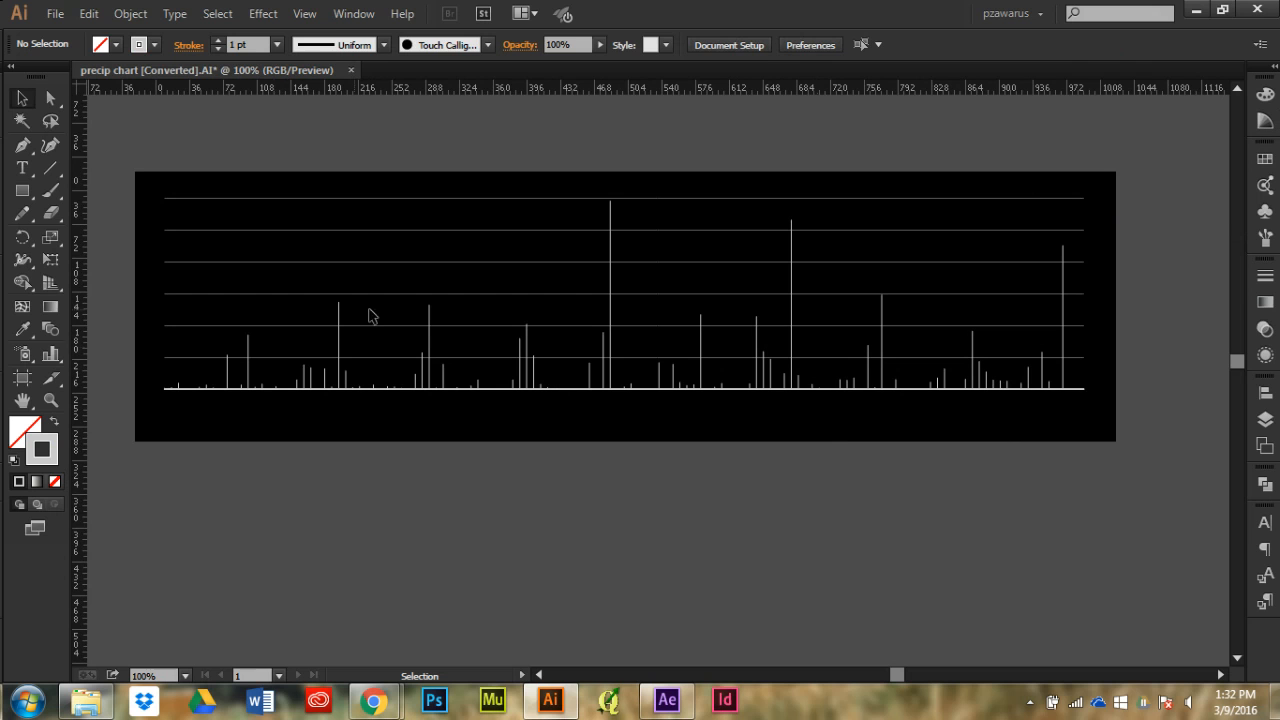
click(249, 350)
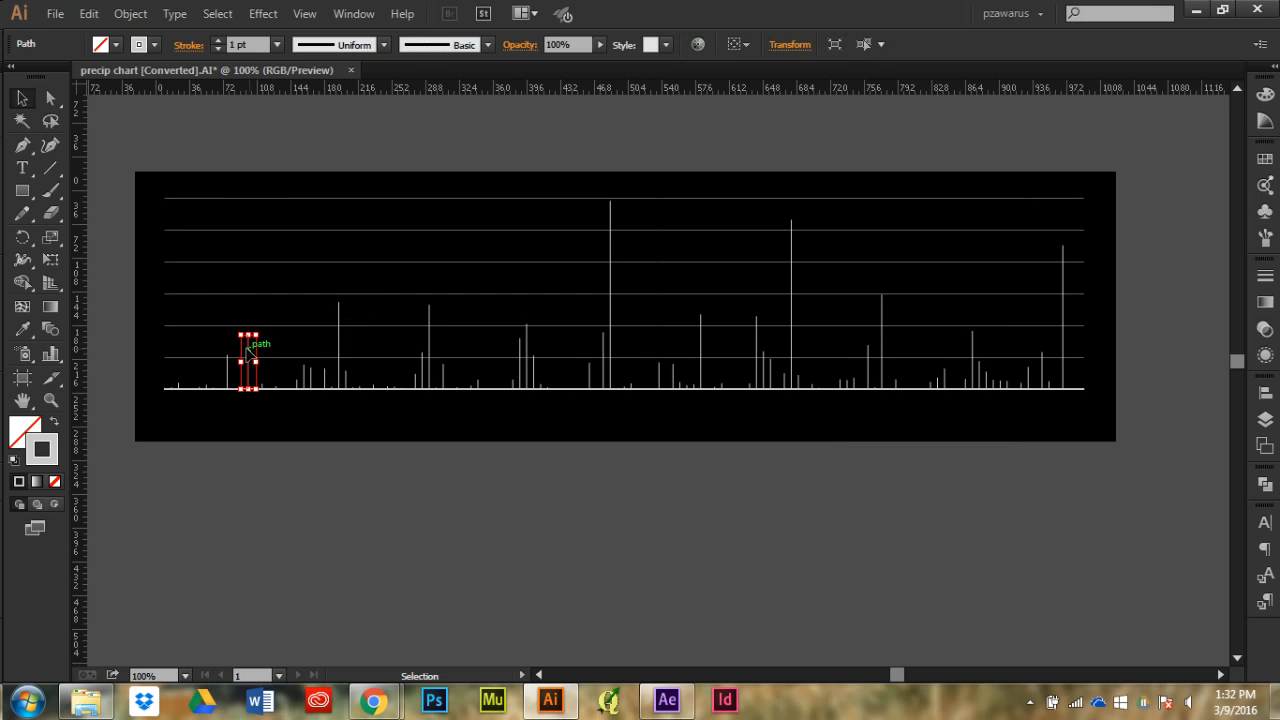
click(266, 429)
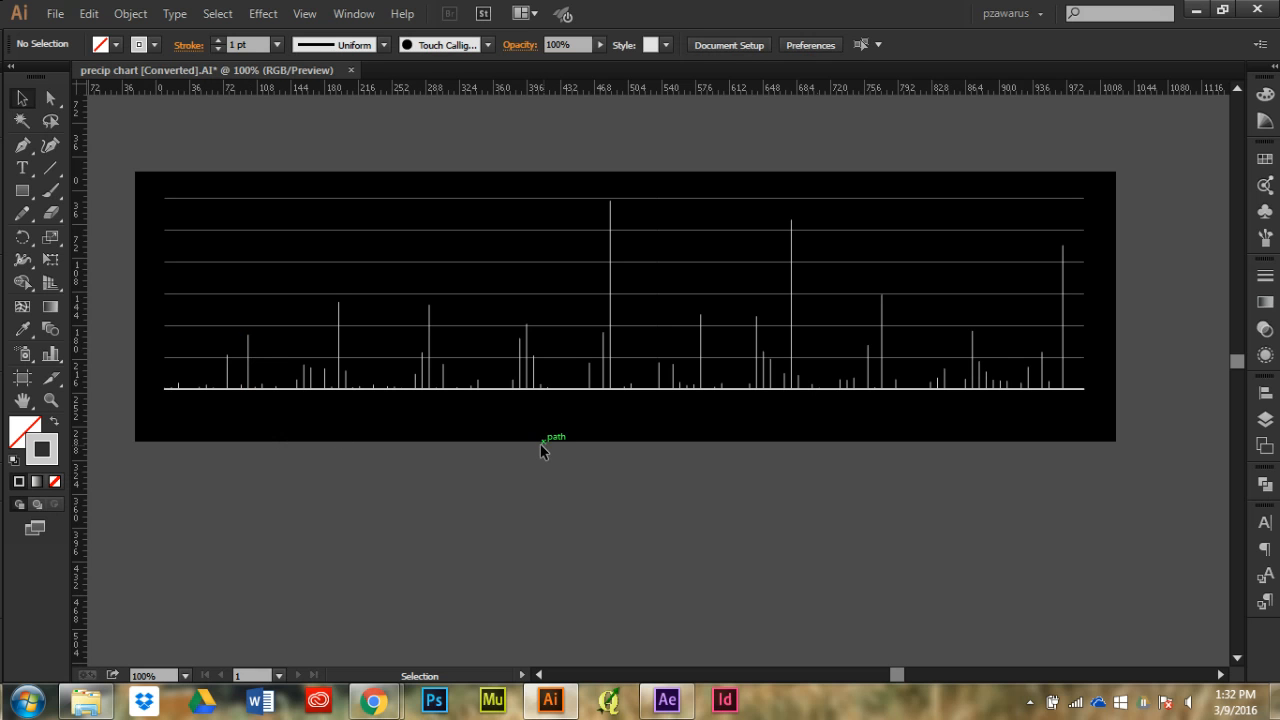
alt+scroll(140, 378, up, 3)
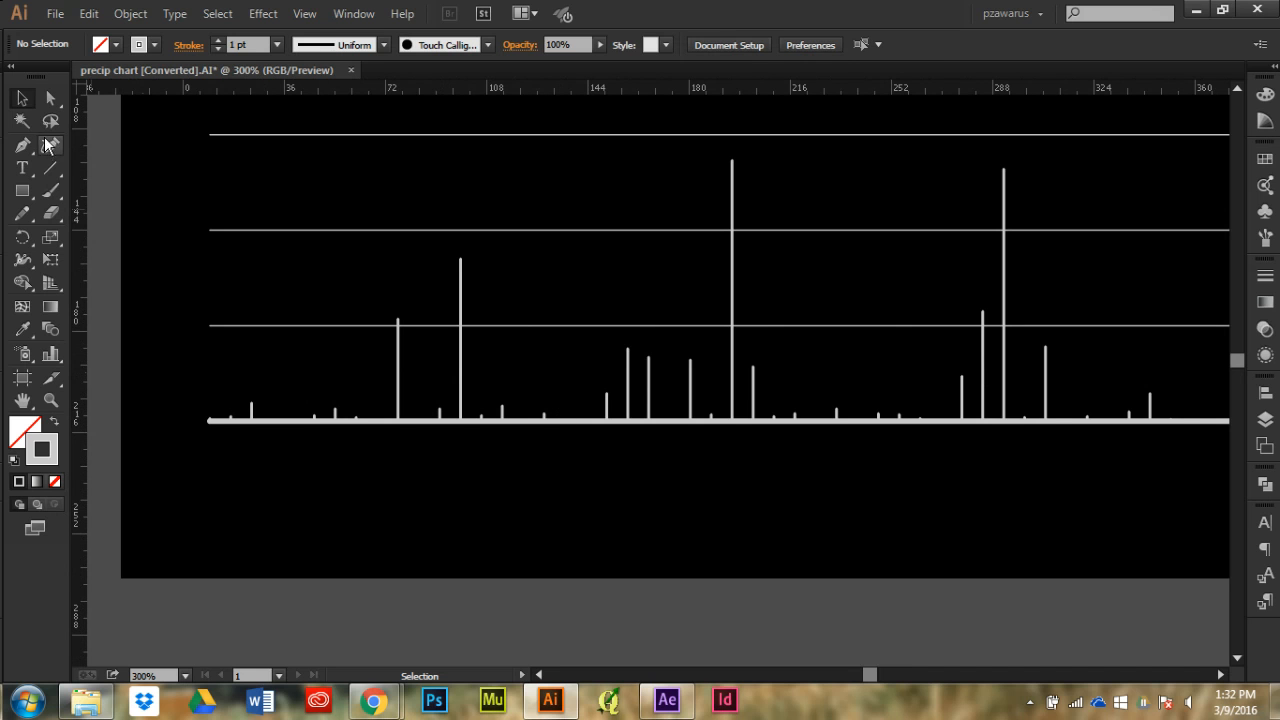
click(22, 168)
drag(214, 465, 293, 522)
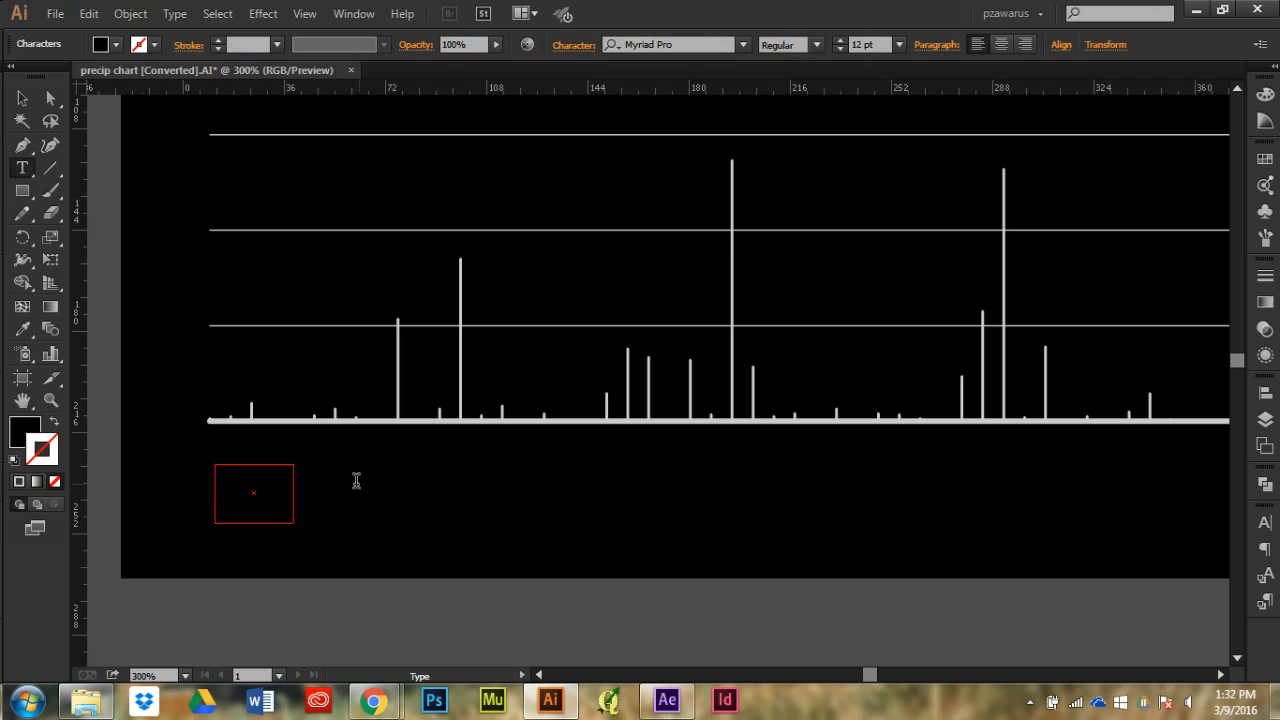
click(22, 98)
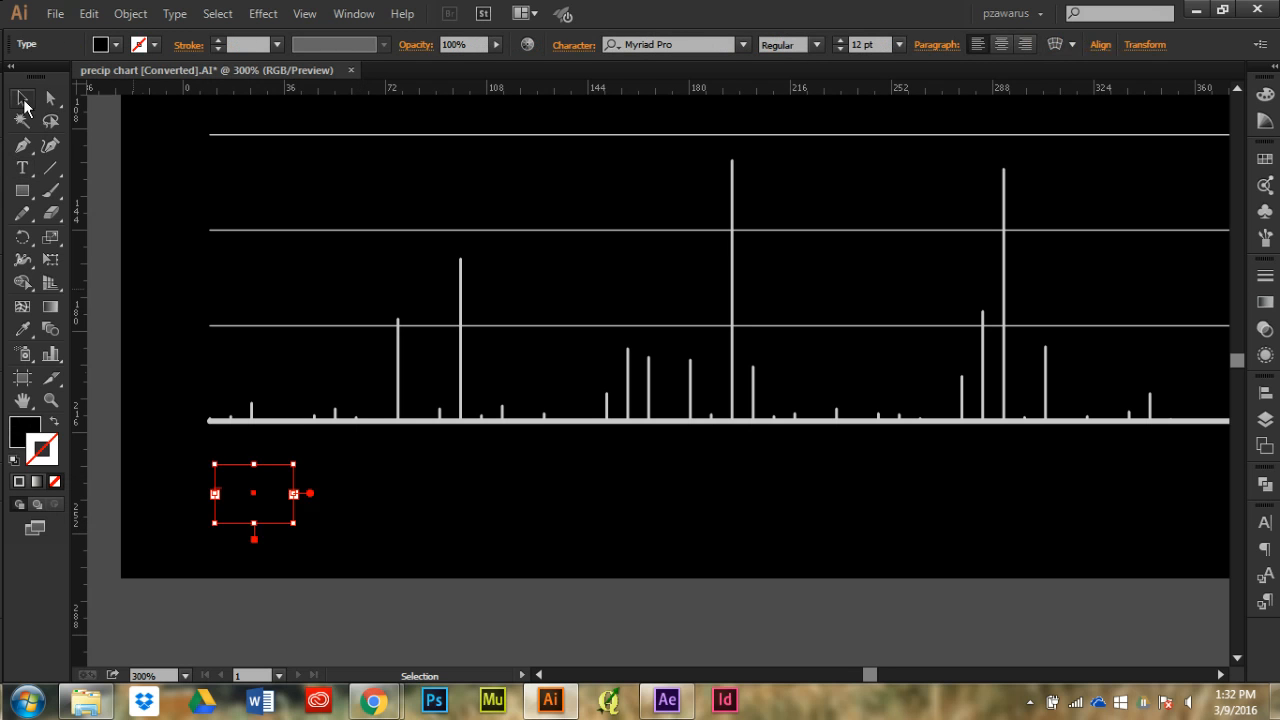
key(Delete)
Add a point-text label "J" below the start of the baseline and fill it with the Color Guide's lightest grey tint
click(22, 168)
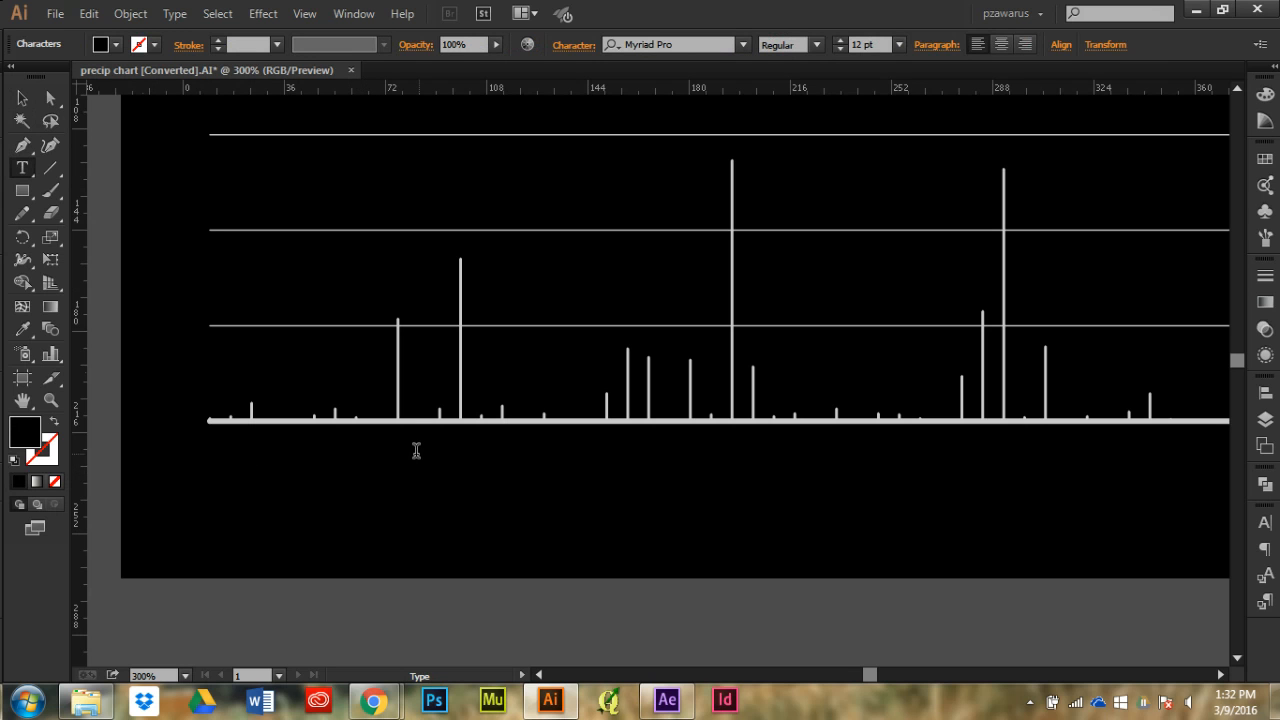
key(Escape)
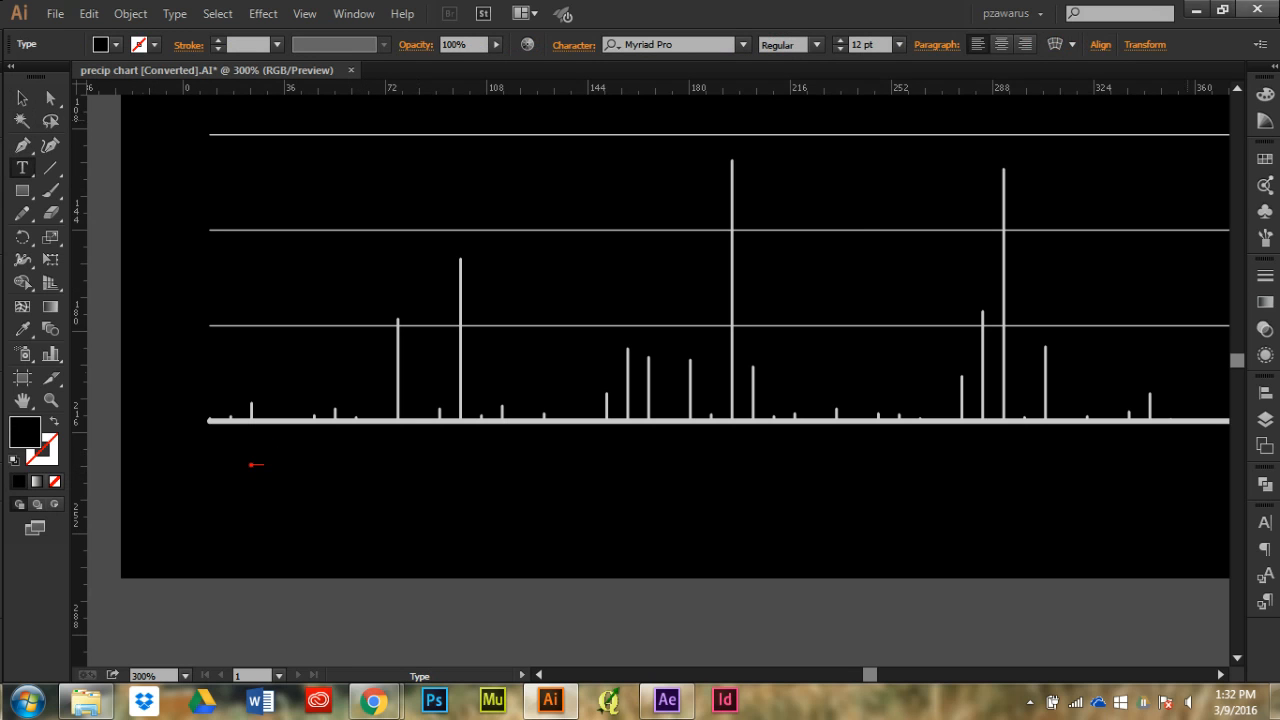
click(1265, 158)
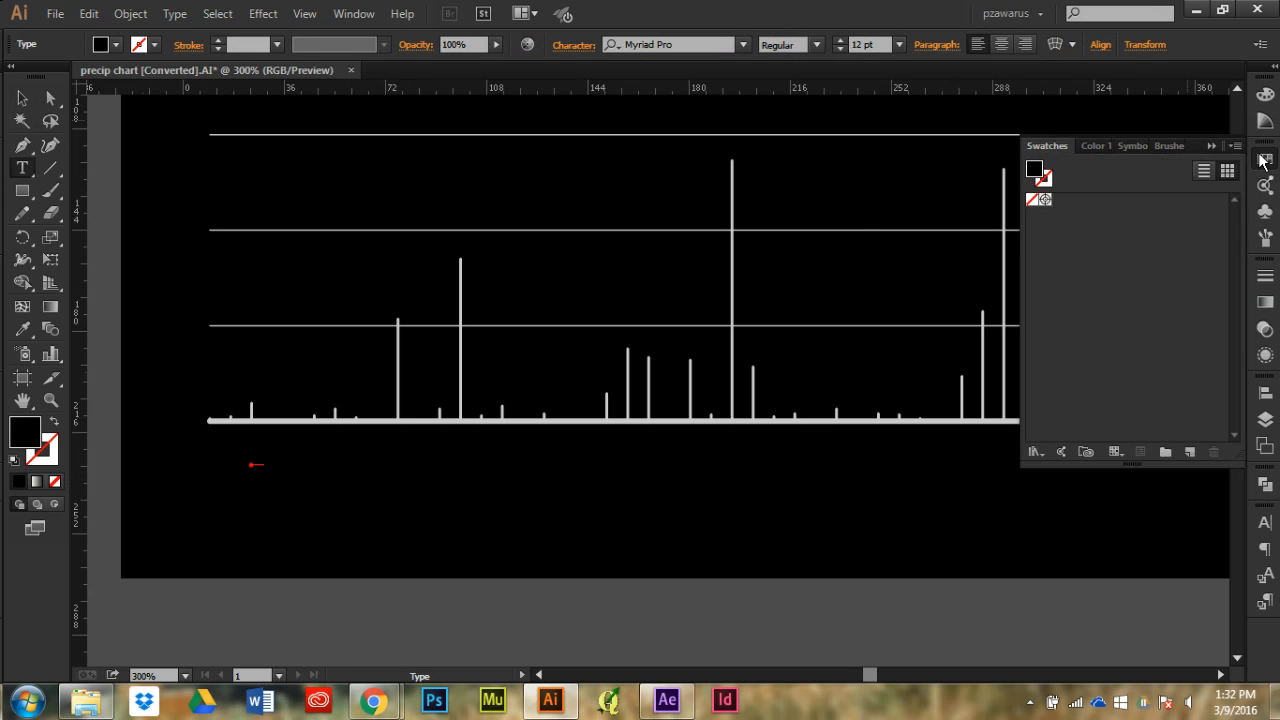
click(1261, 121)
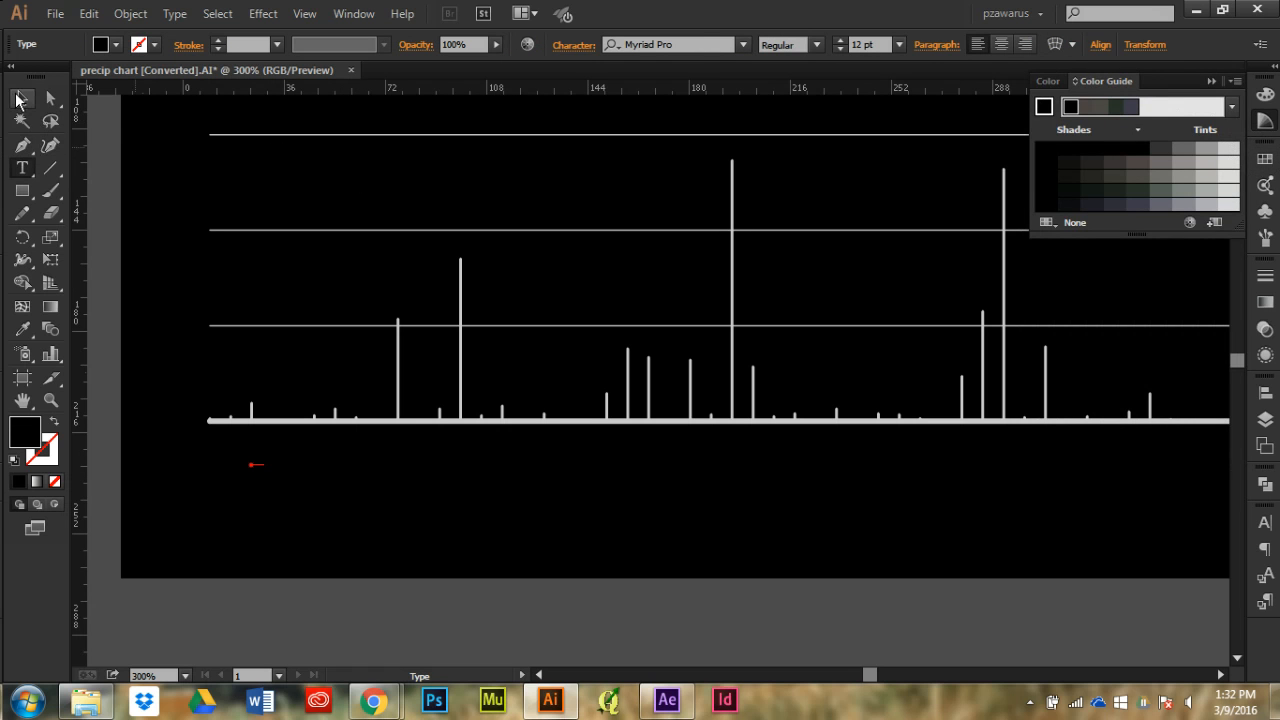
click(1226, 148)
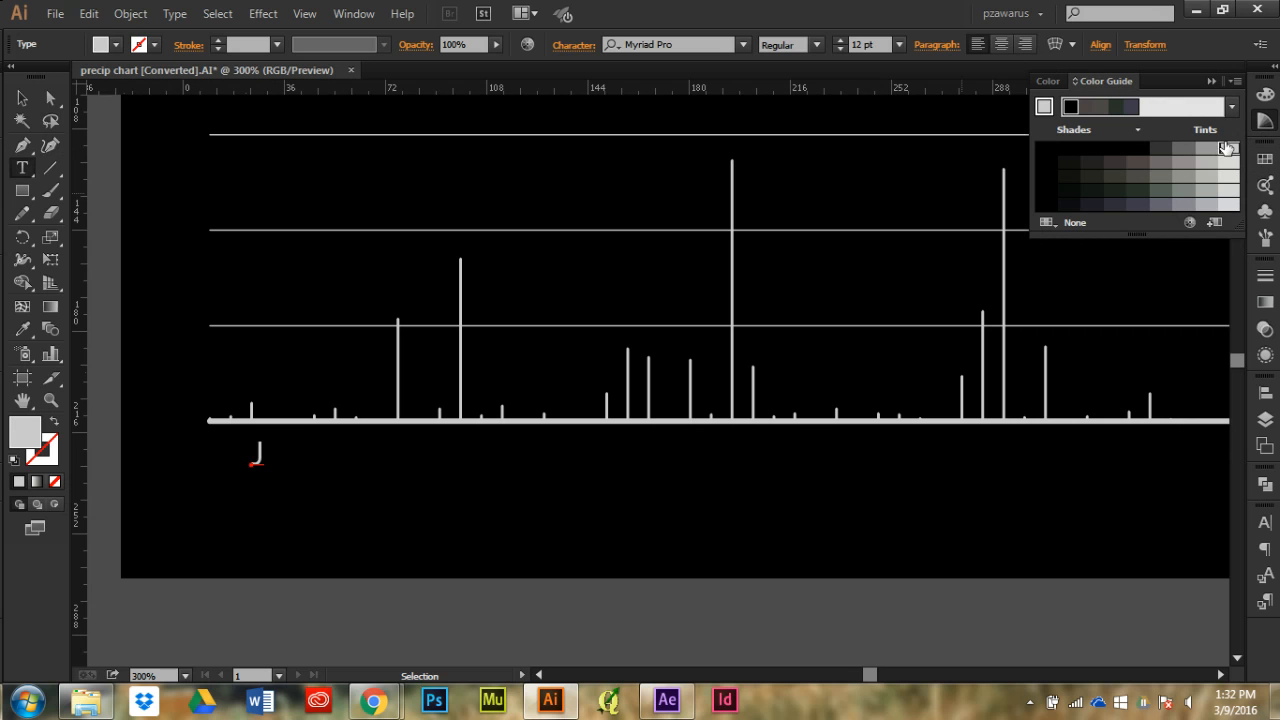
click(22, 98)
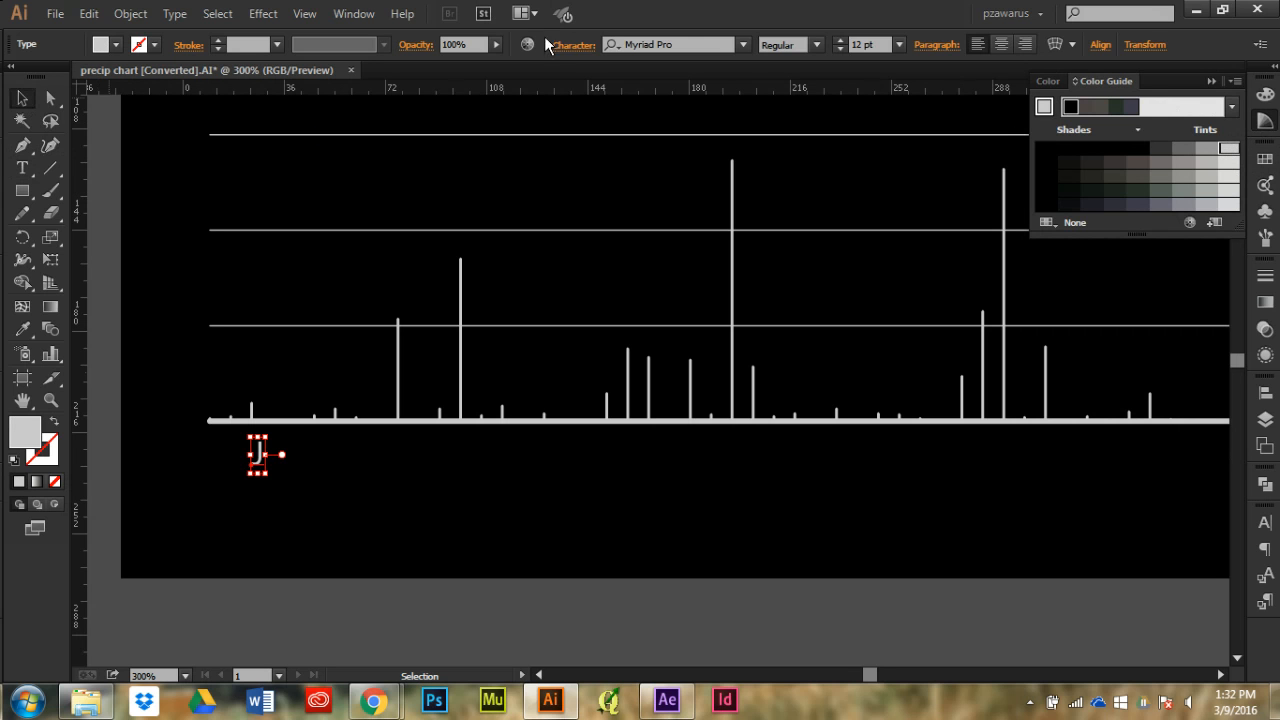
Set the "J" label's font to Gravity Light and center its paragraph alignment
click(741, 45)
text(g)
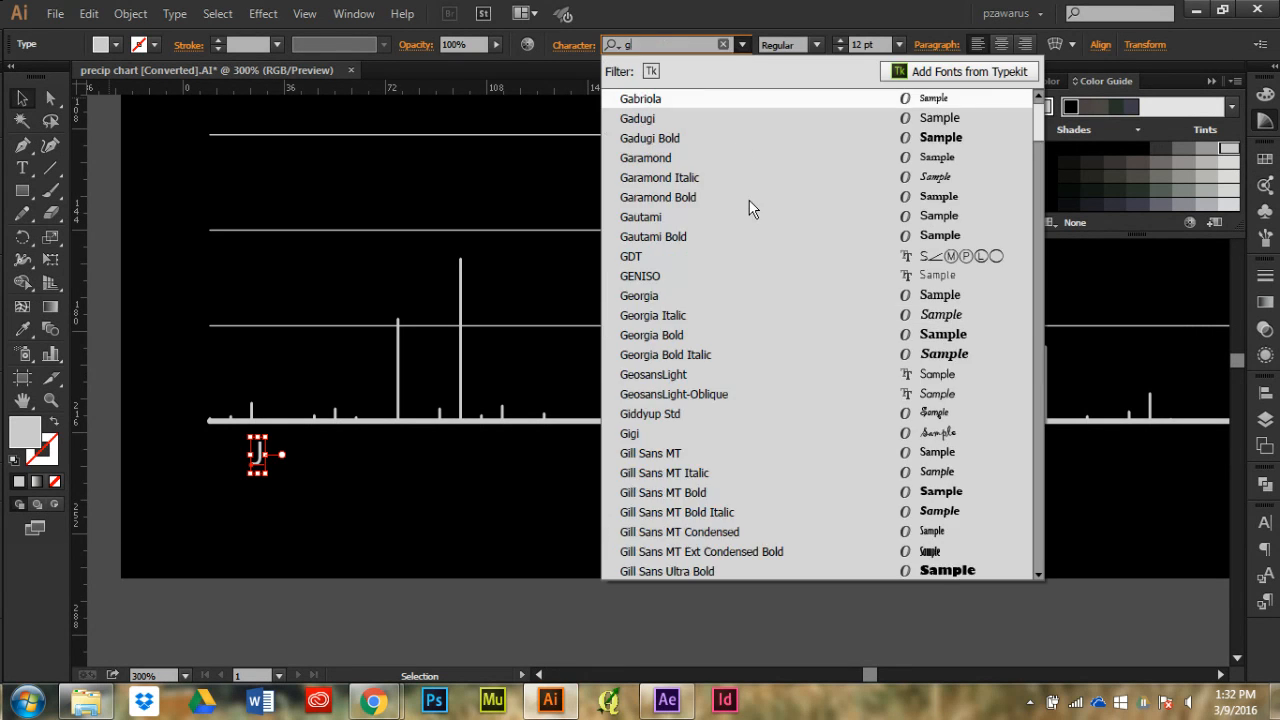
text(ra)
click(741, 137)
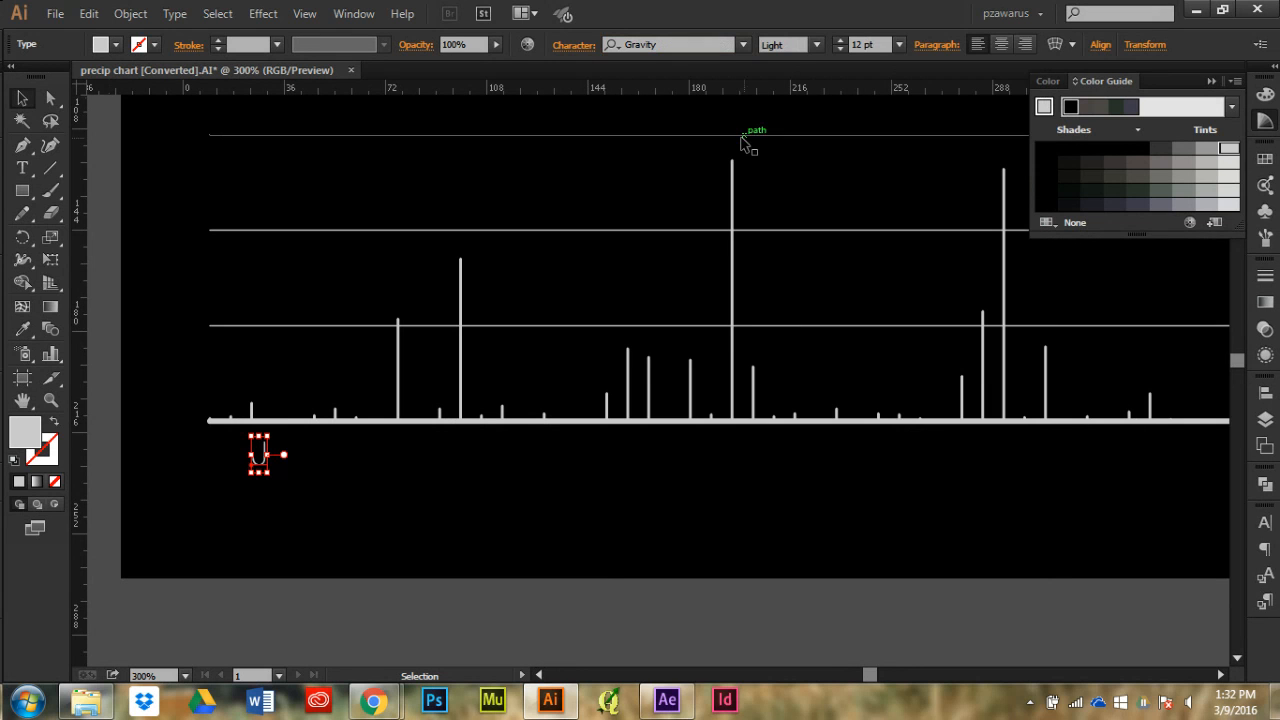
click(998, 45)
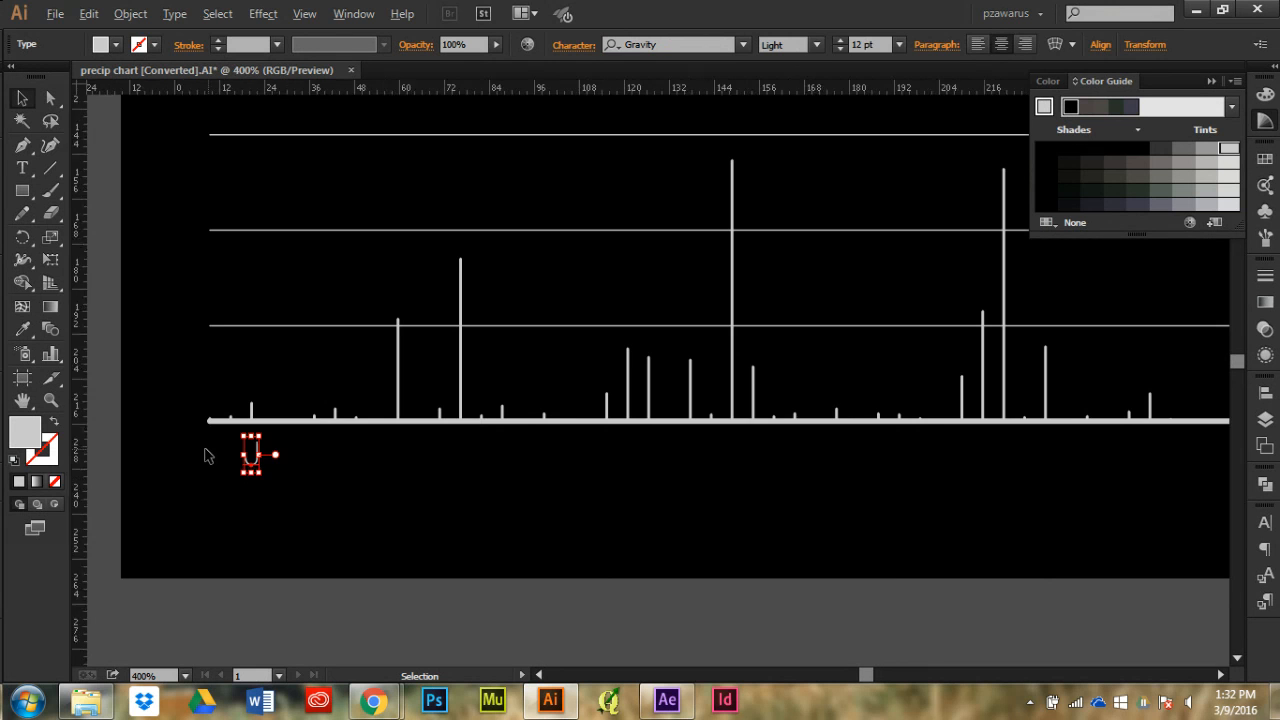
Stretch the baseline and all horizontal gridlines together leftward, almost to the left edge of the black background
scroll(210, 449, up, 2)
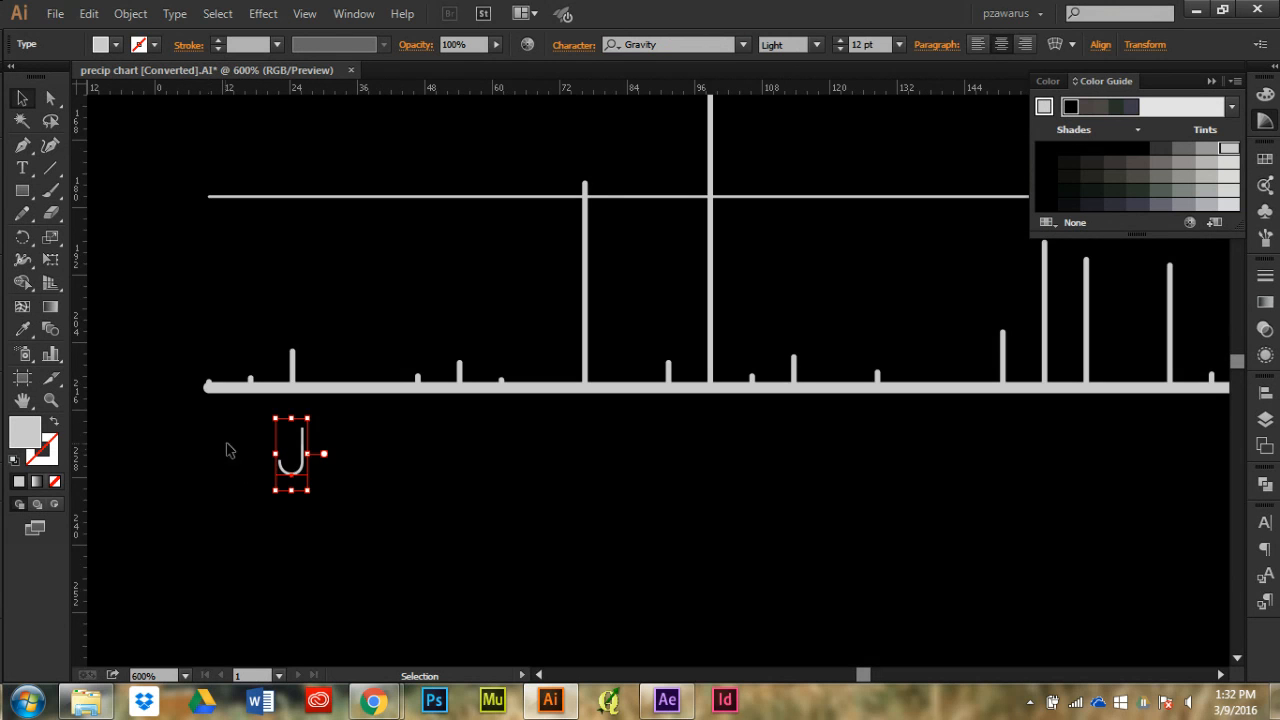
click(285, 388)
scroll(418, 382, down, 2)
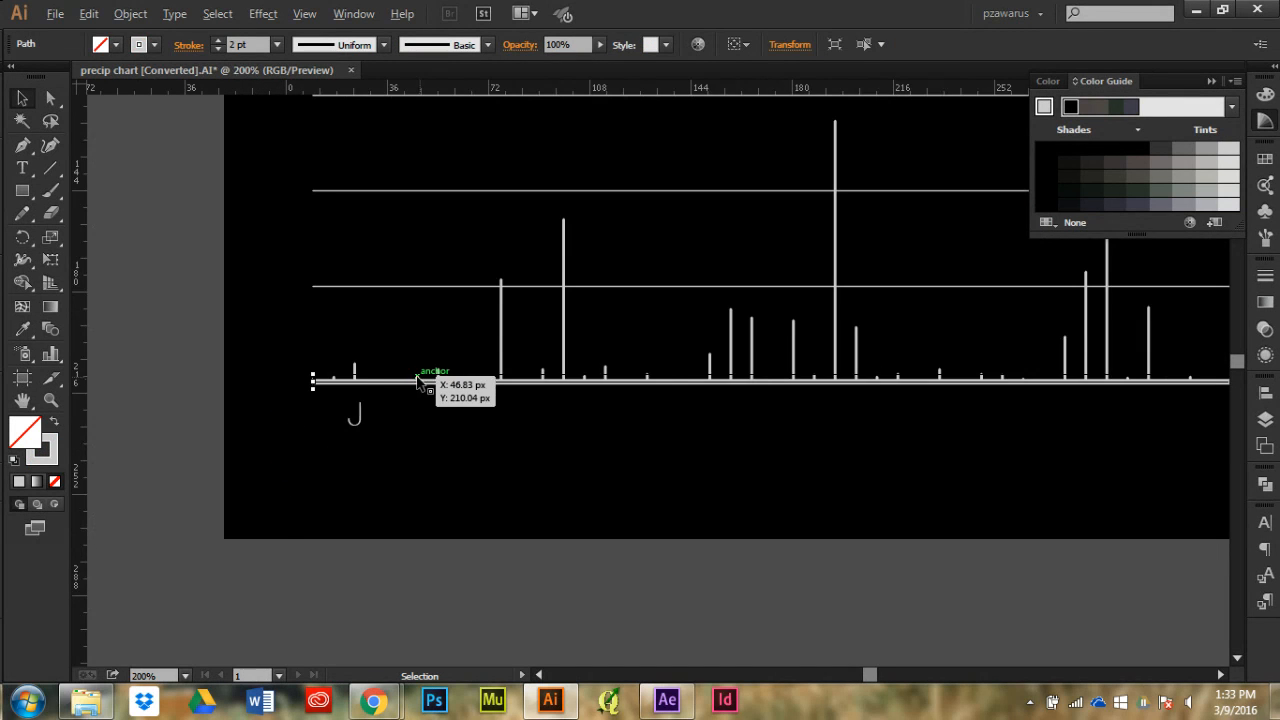
scroll(420, 380, down, 1)
scroll(418, 347, up, 4)
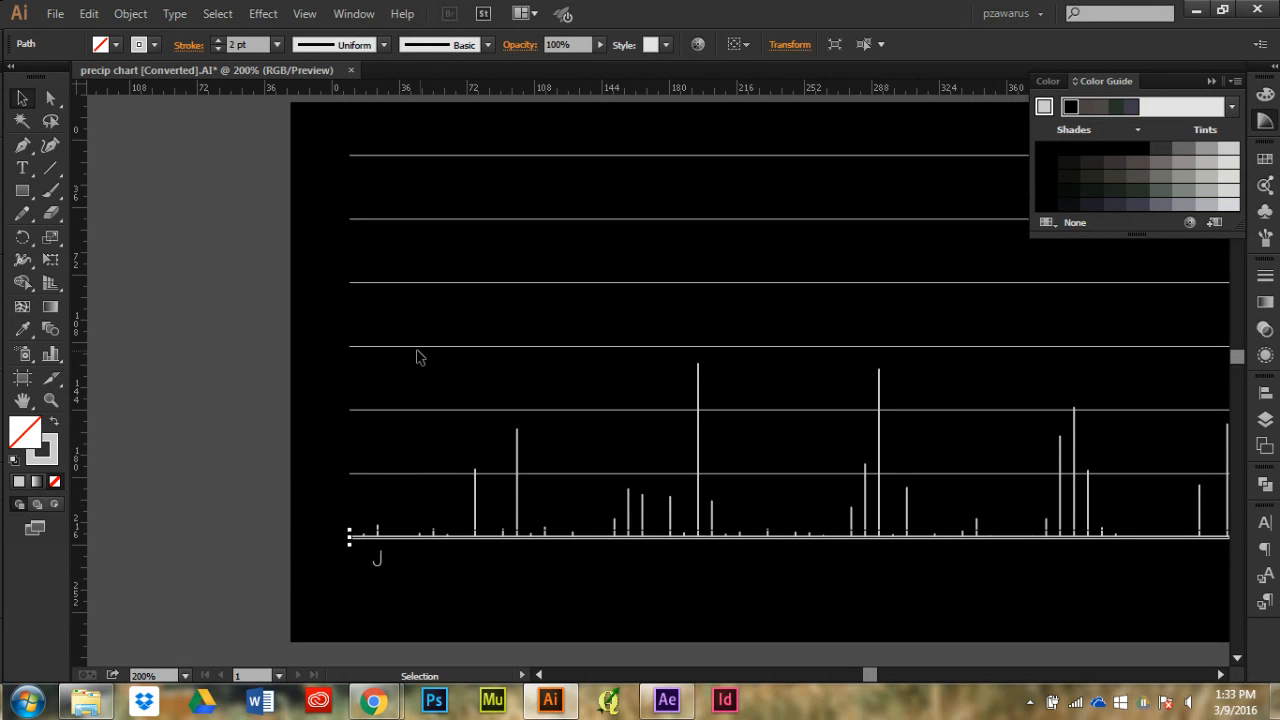
drag(421, 504, 377, 200)
drag(351, 343, 300, 355)
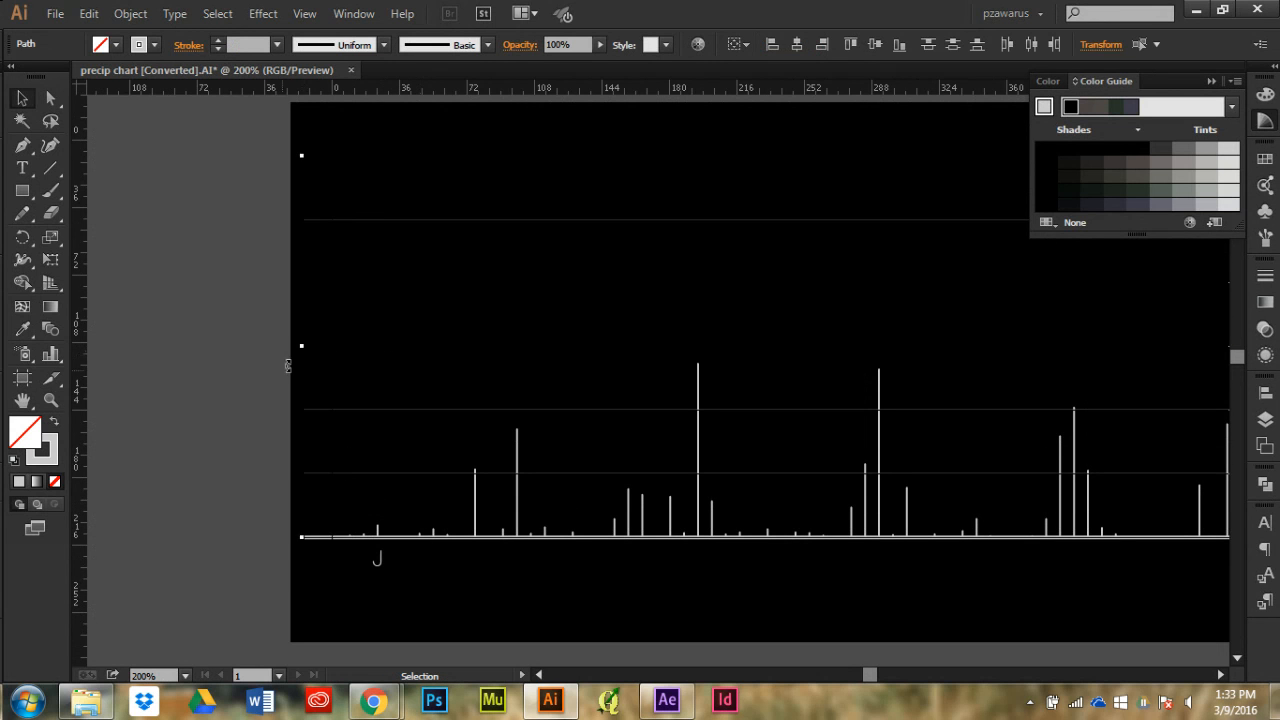
click(322, 580)
Move the "J" label left so that it sits centered below the first precipitation bar
alt+scroll(322, 580, up, 5)
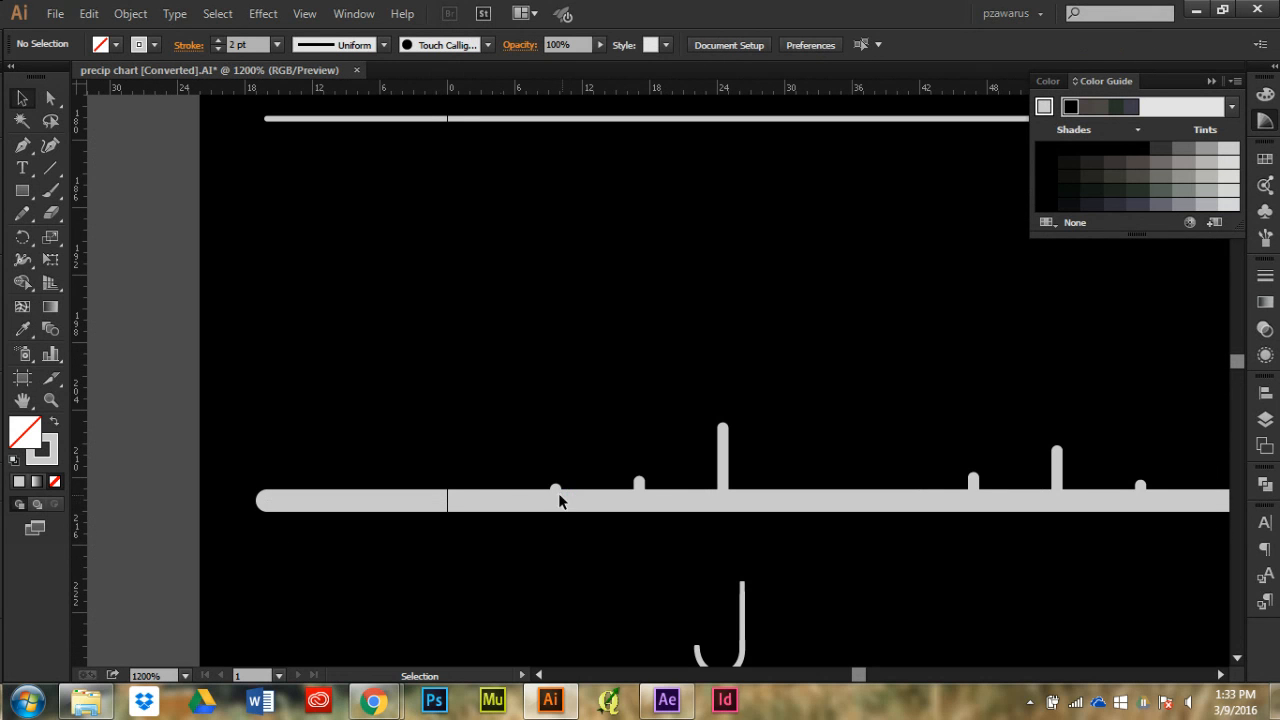
click(741, 618)
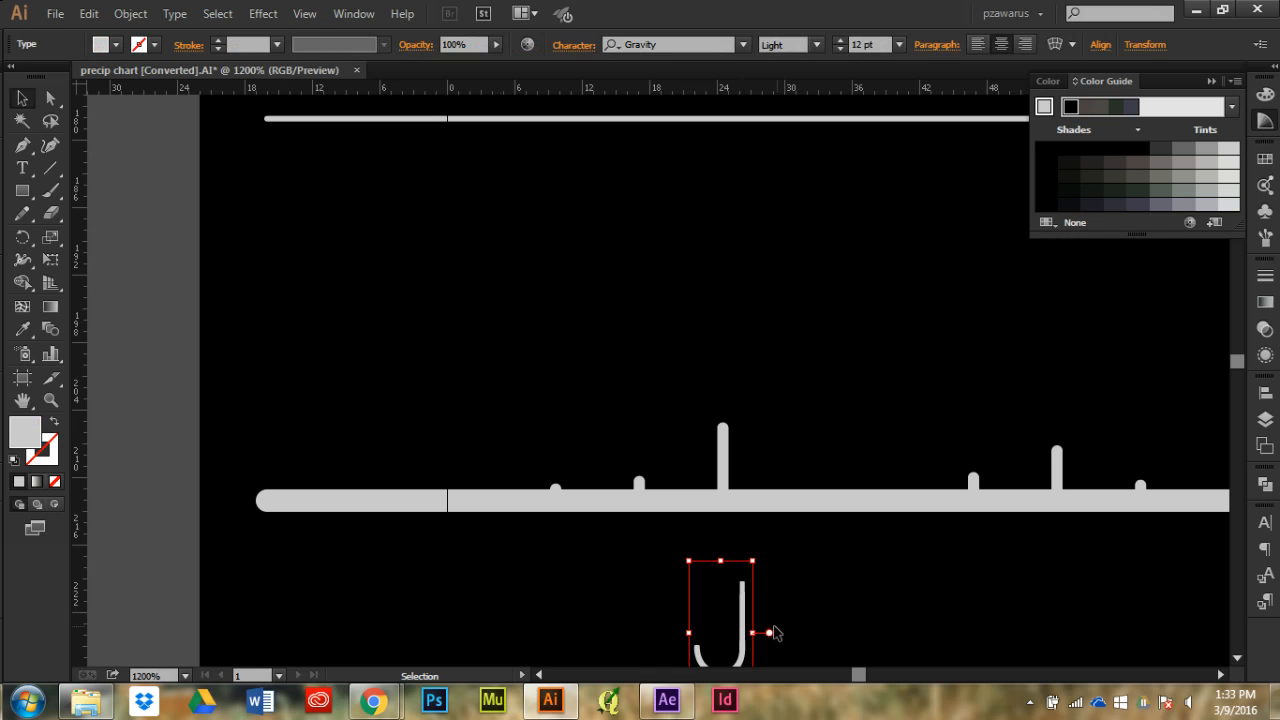
drag(743, 605, 577, 560)
scroll(614, 563, down, 1)
click(588, 563)
click(619, 534)
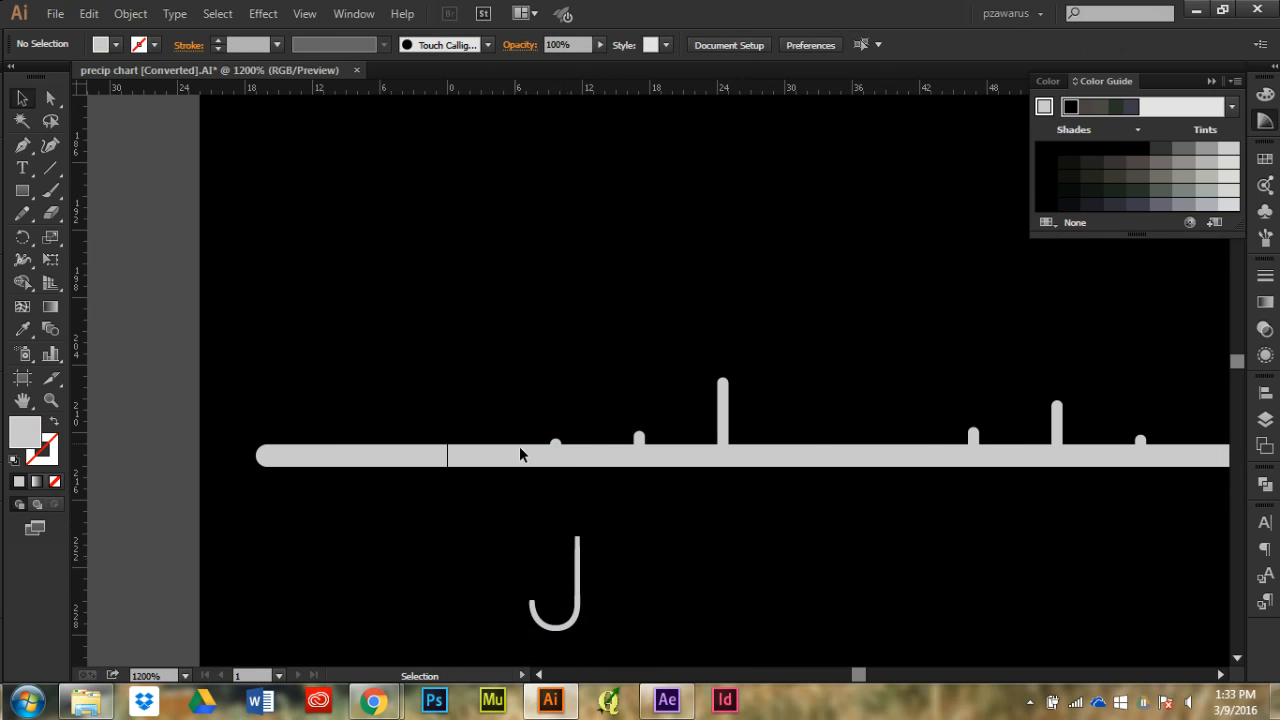
Duplicate the "J" label horizontally so that the copy sits centered below the second precipitation bar
scroll(492, 435, down, 3)
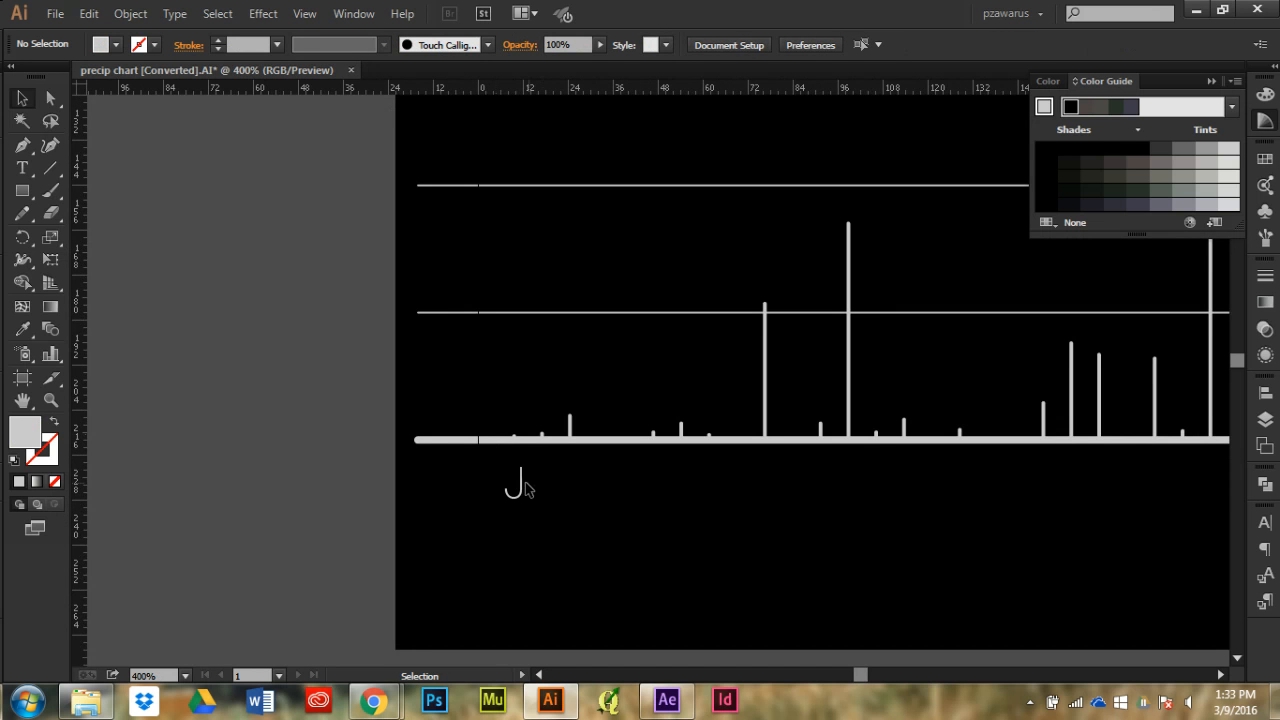
click(519, 486)
scroll(534, 488, up, 2)
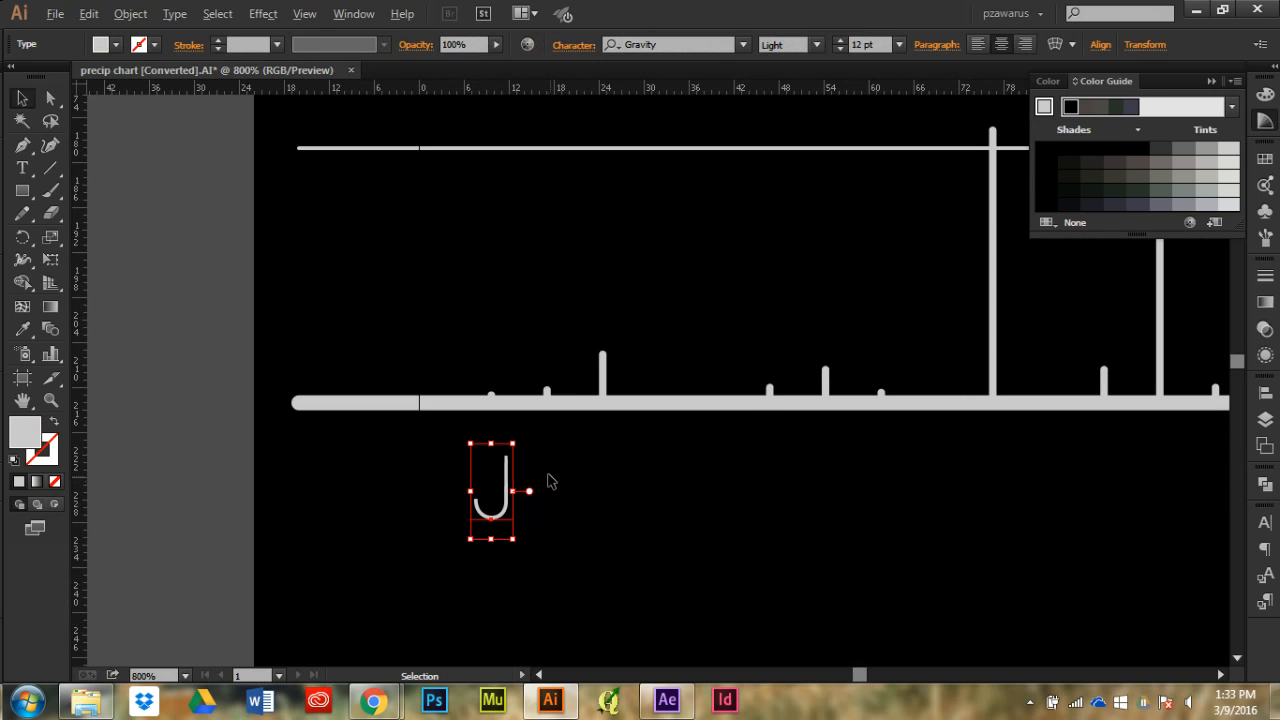
scroll(548, 482, up, 2)
drag(476, 488, 590, 490)
scroll(310, 368, down, 2)
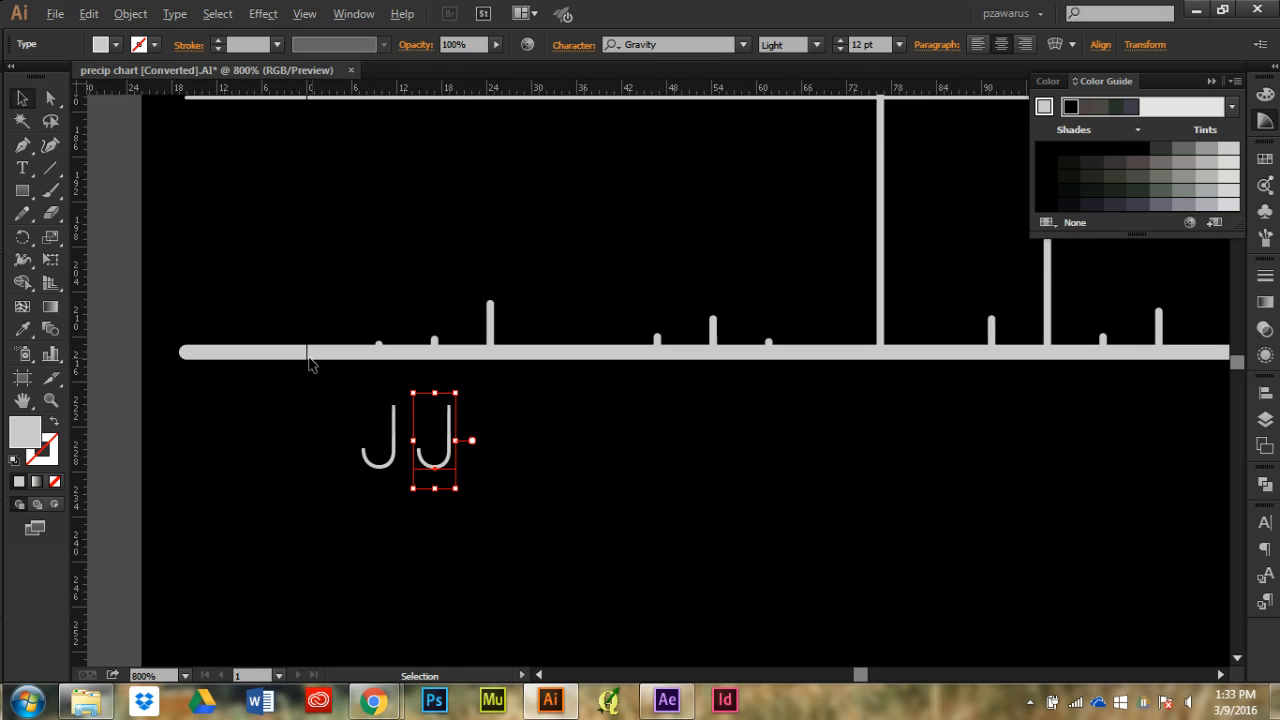
scroll(590, 374, down, 1)
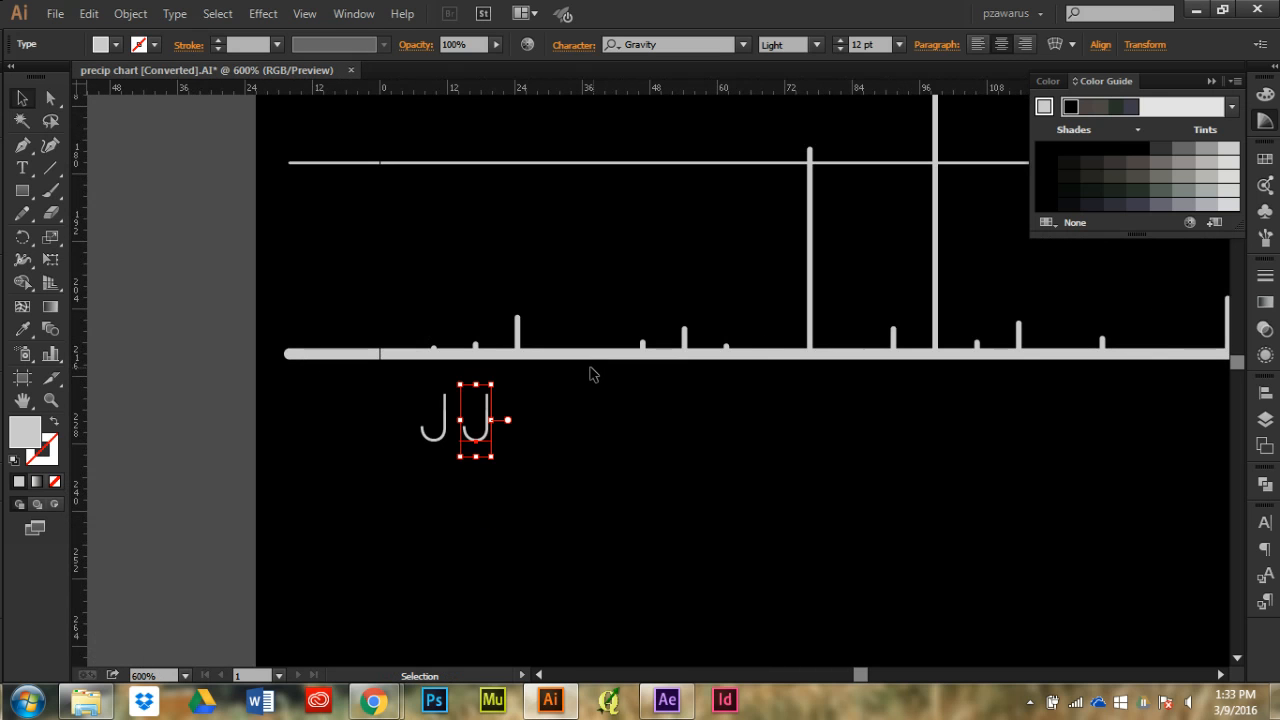
Repeat the last duplication until a row of twelve evenly spaced "J" labels runs below the baseline
key(a)
key(ctrl+d)
key(ctrl+d)
key(ctrl+d)
key(ctrl+d)
key(ctrl+d)
key(ctrl+d)
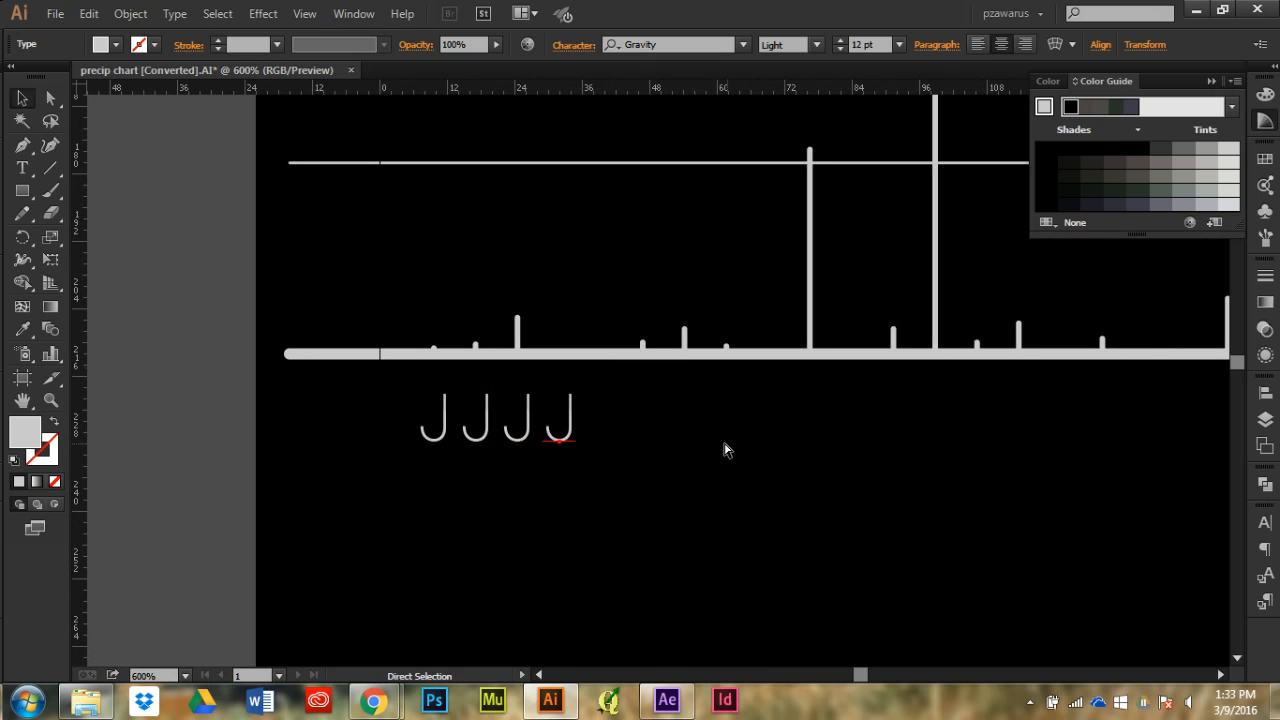
key(ctrl+d)
key(ctrl+d)
key(ctrl+d)
key(ctrl+d)
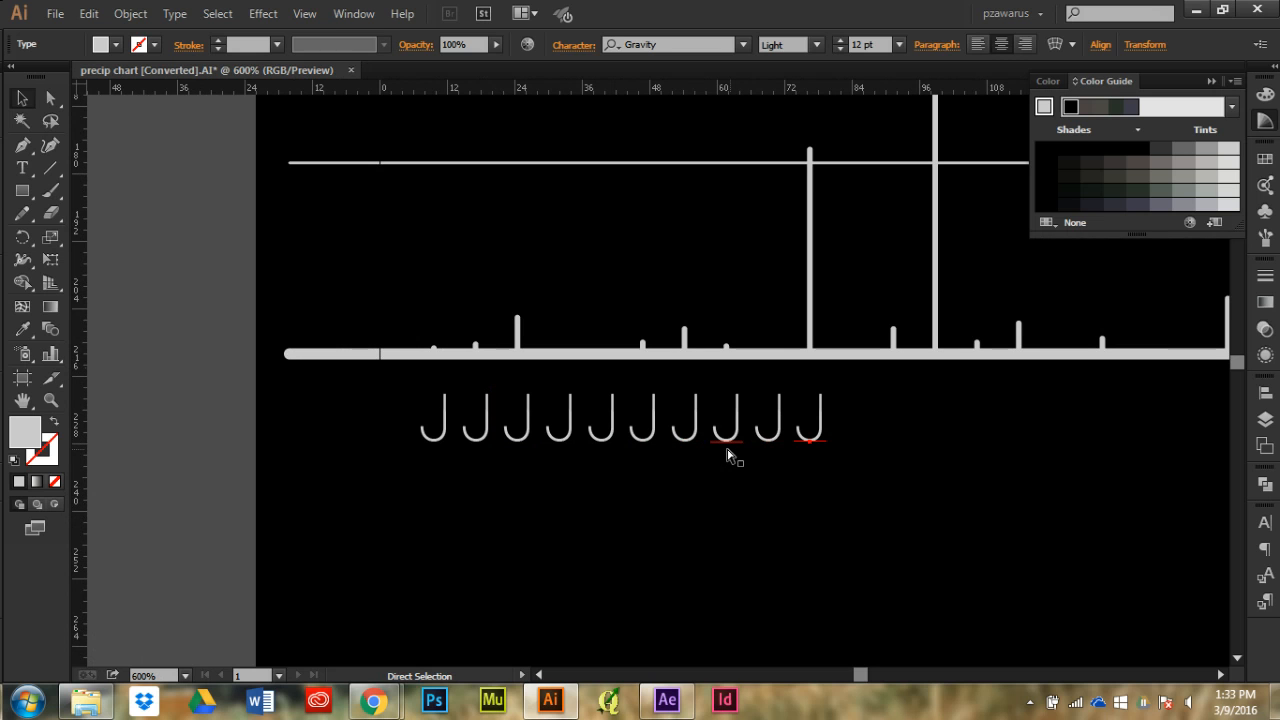
key(v)
click(698, 504)
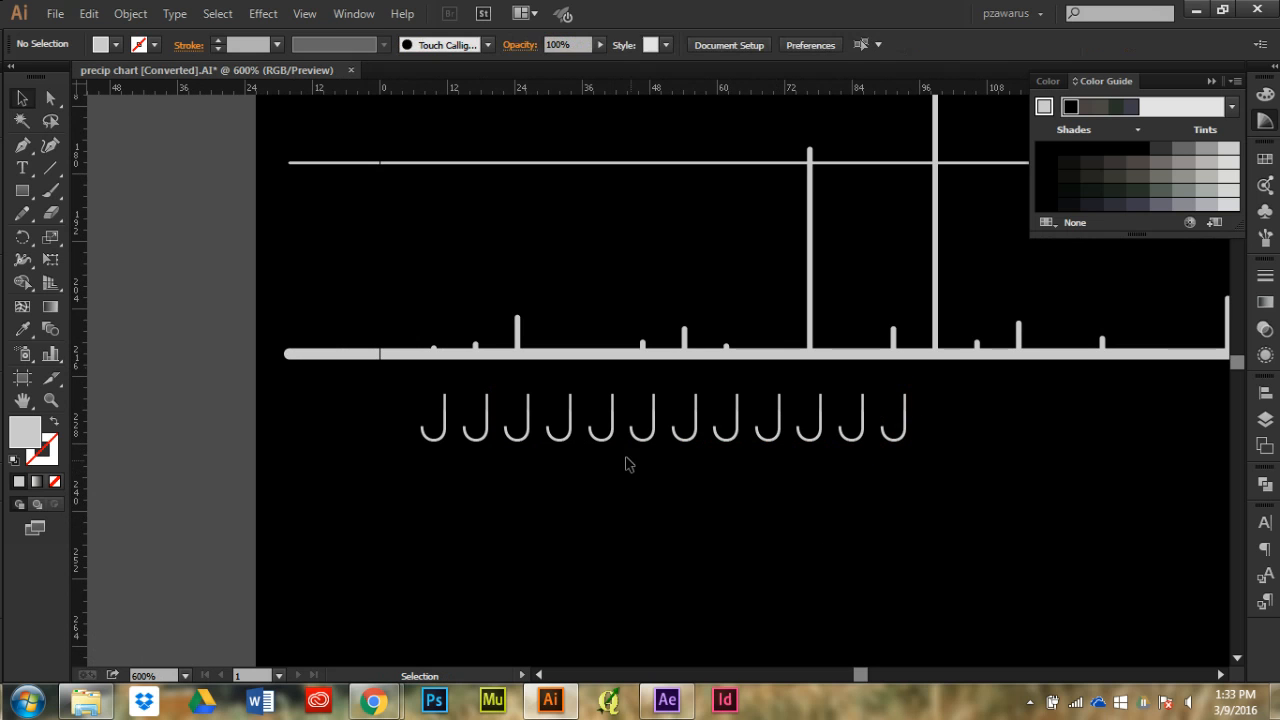
Change the second through fifth month labels to "F", "M", "A" and "M"
double_click(487, 443)
double_click(487, 443)
text(F)
double_click(511, 412)
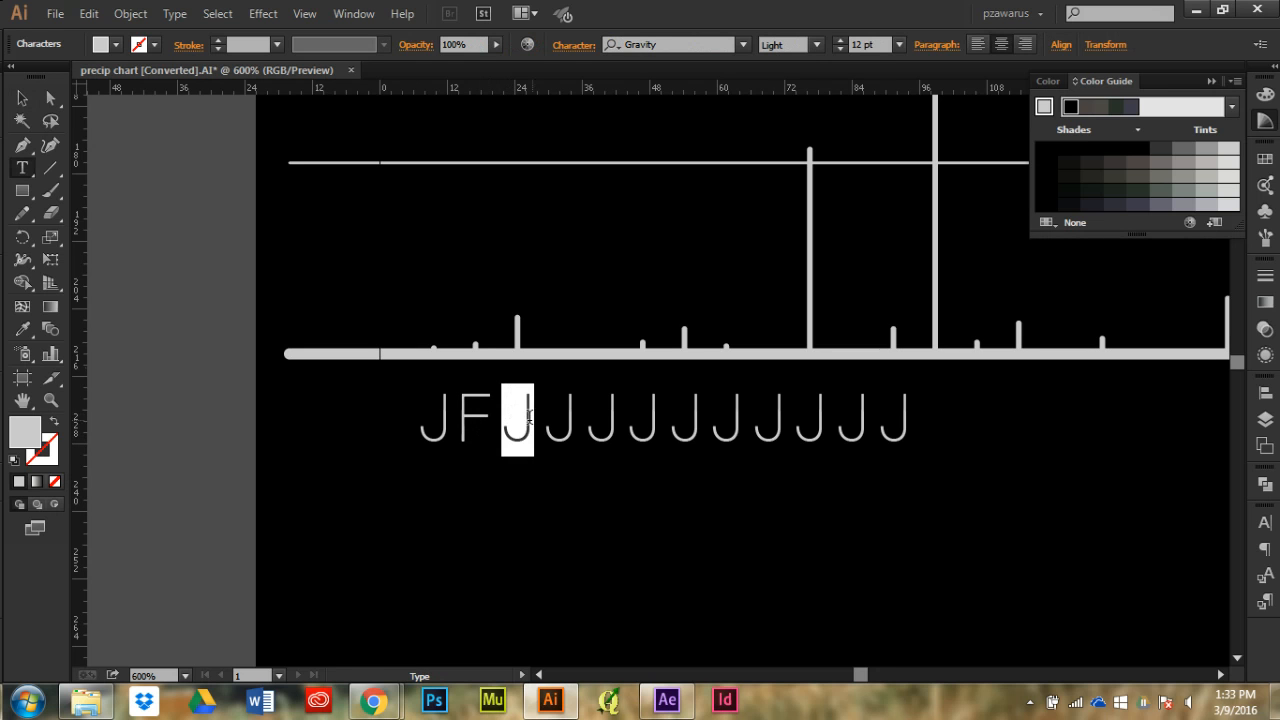
text(M)
double_click(564, 420)
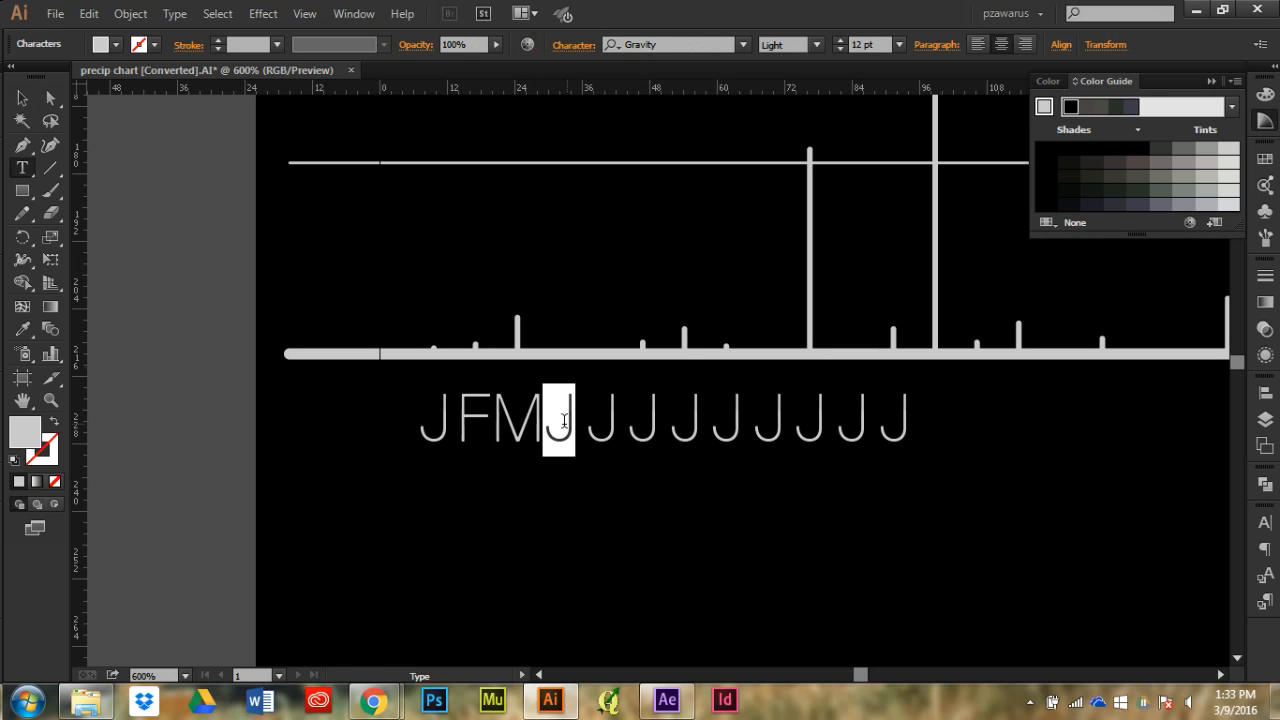
text(A)
double_click(611, 425)
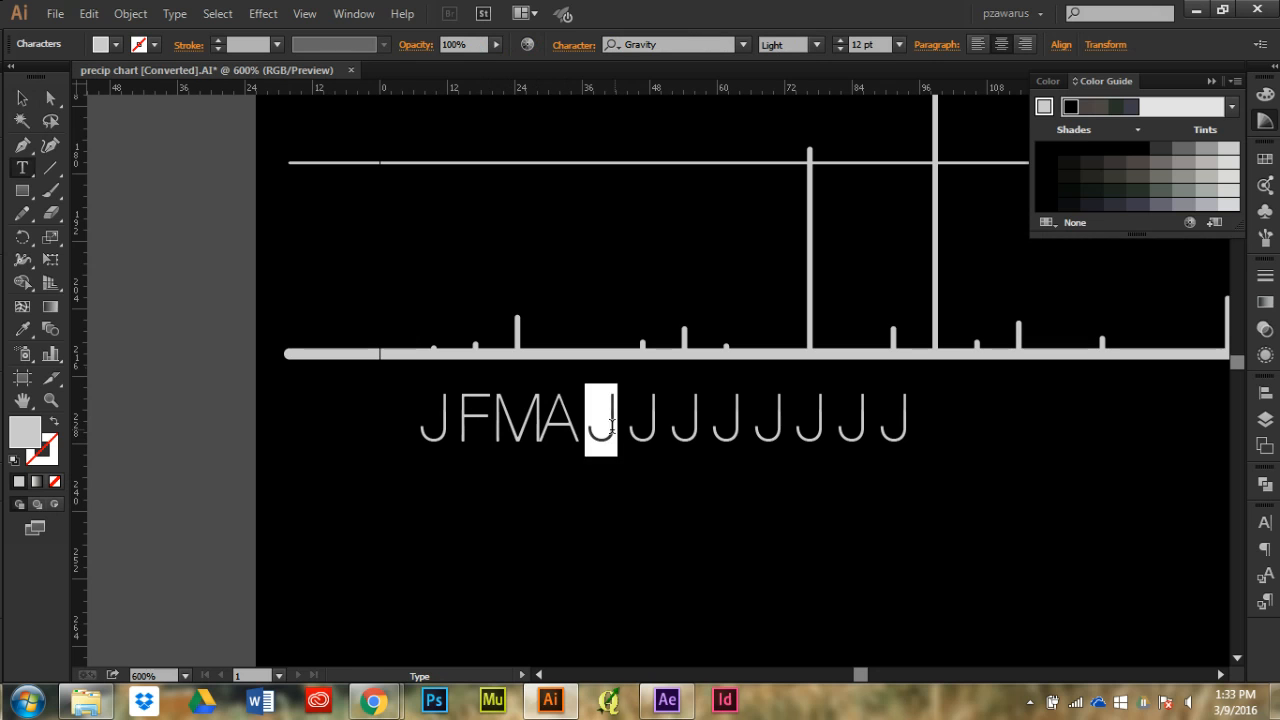
text(M)
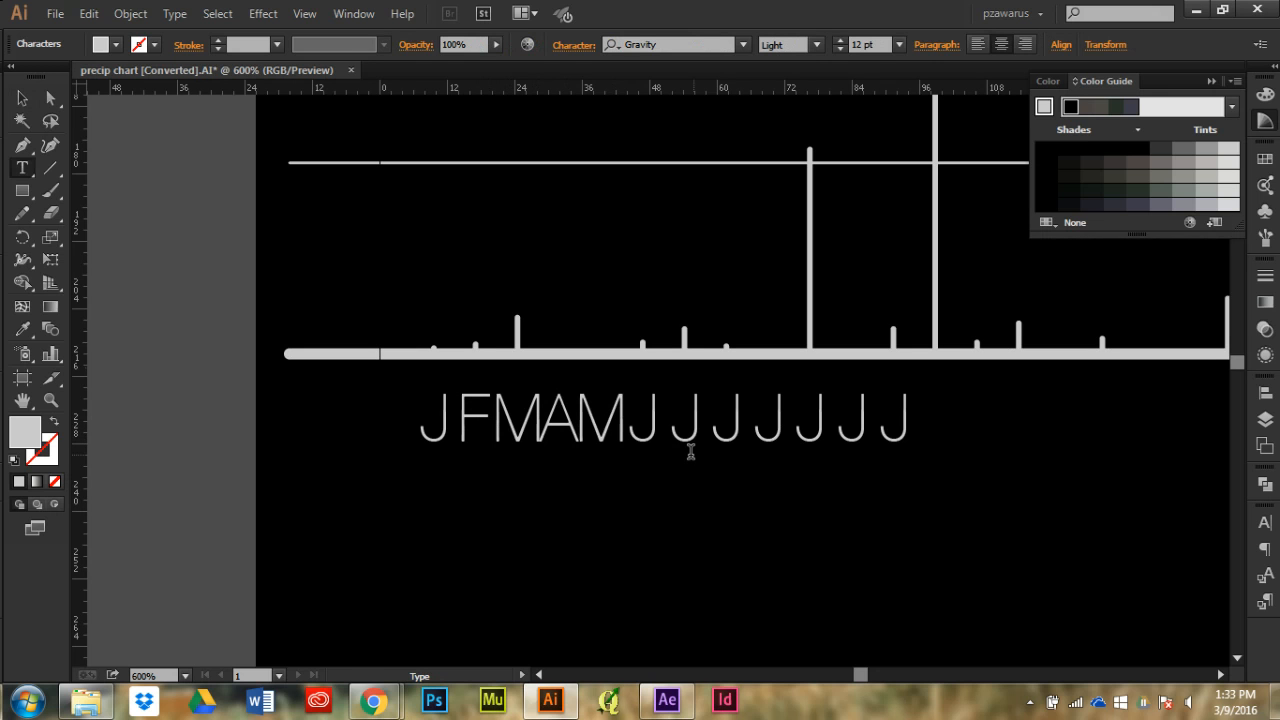
Change the eighth through twelfth month labels to "A", "S", "O", "N" and "D"
double_click(645, 404)
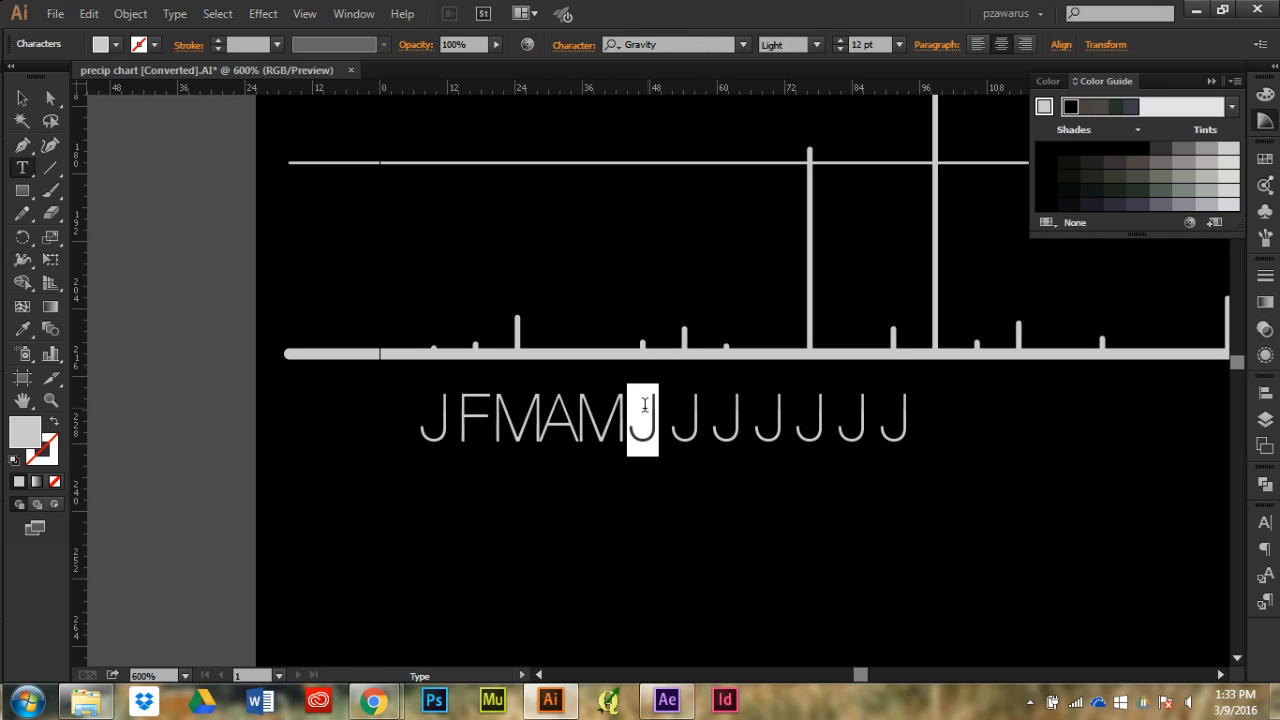
double_click(716, 406)
text(A)
double_click(772, 416)
text(S)
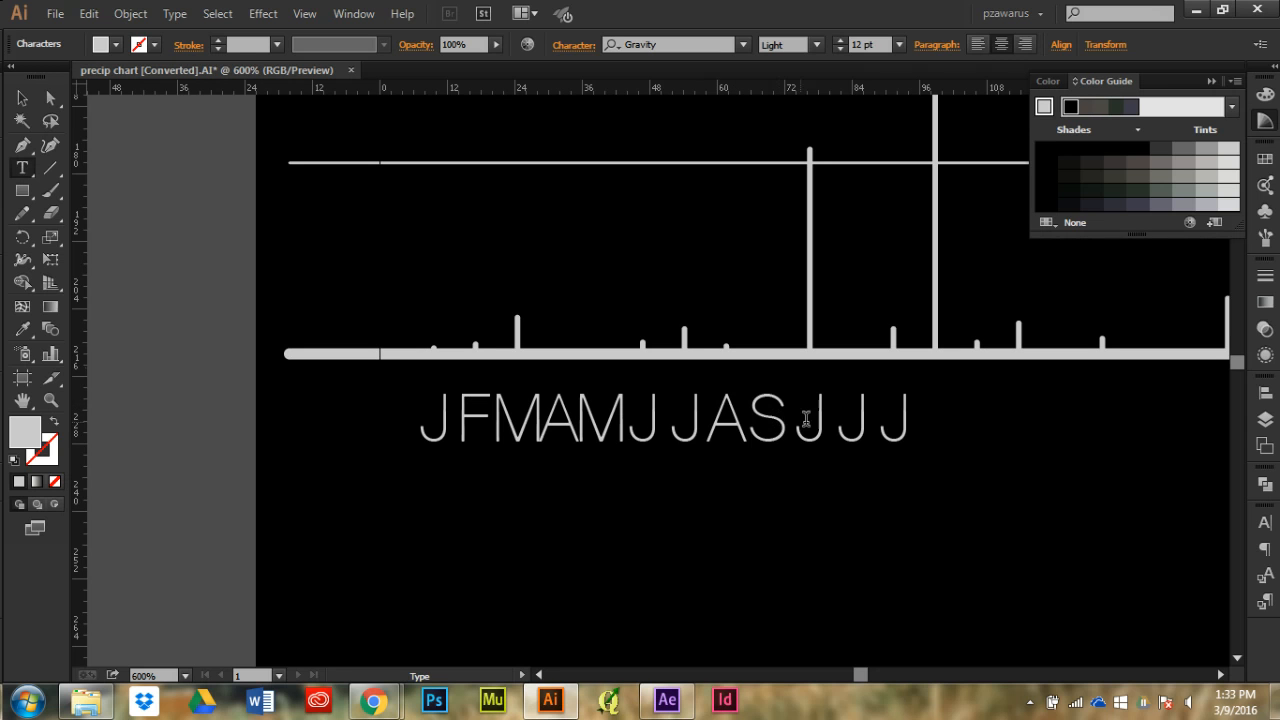
double_click(819, 420)
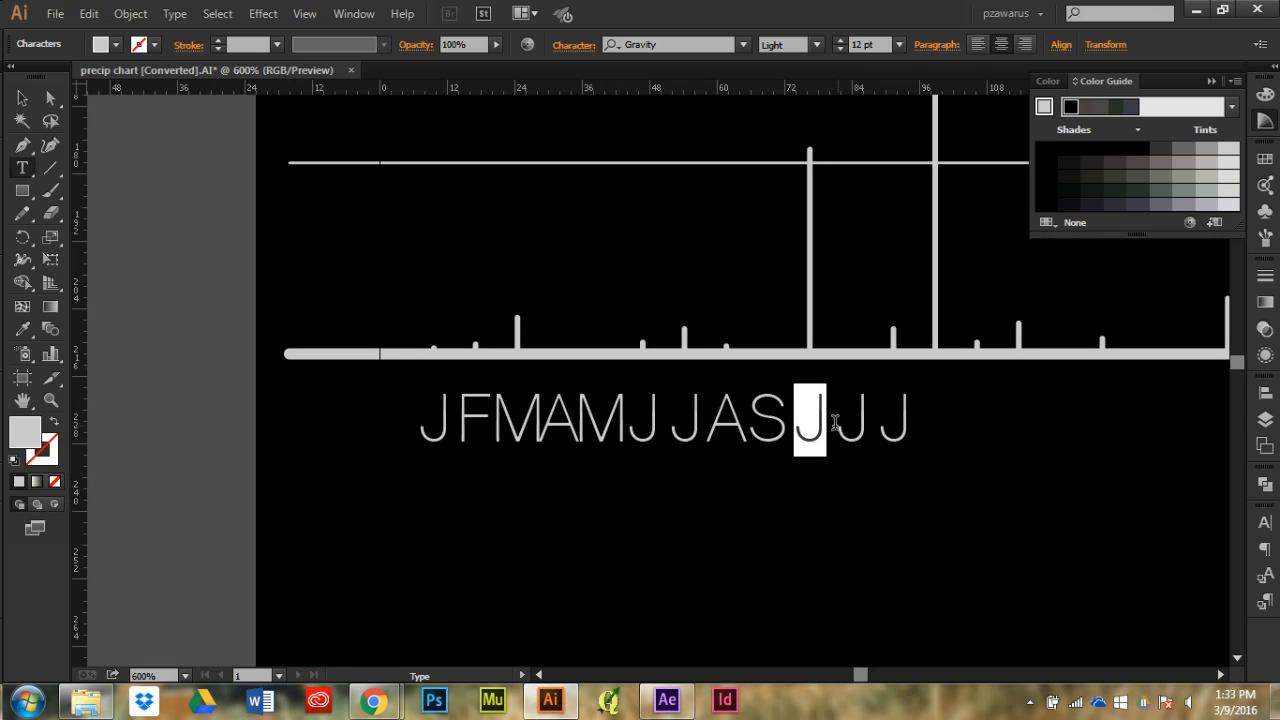
text(O)
double_click(840, 421)
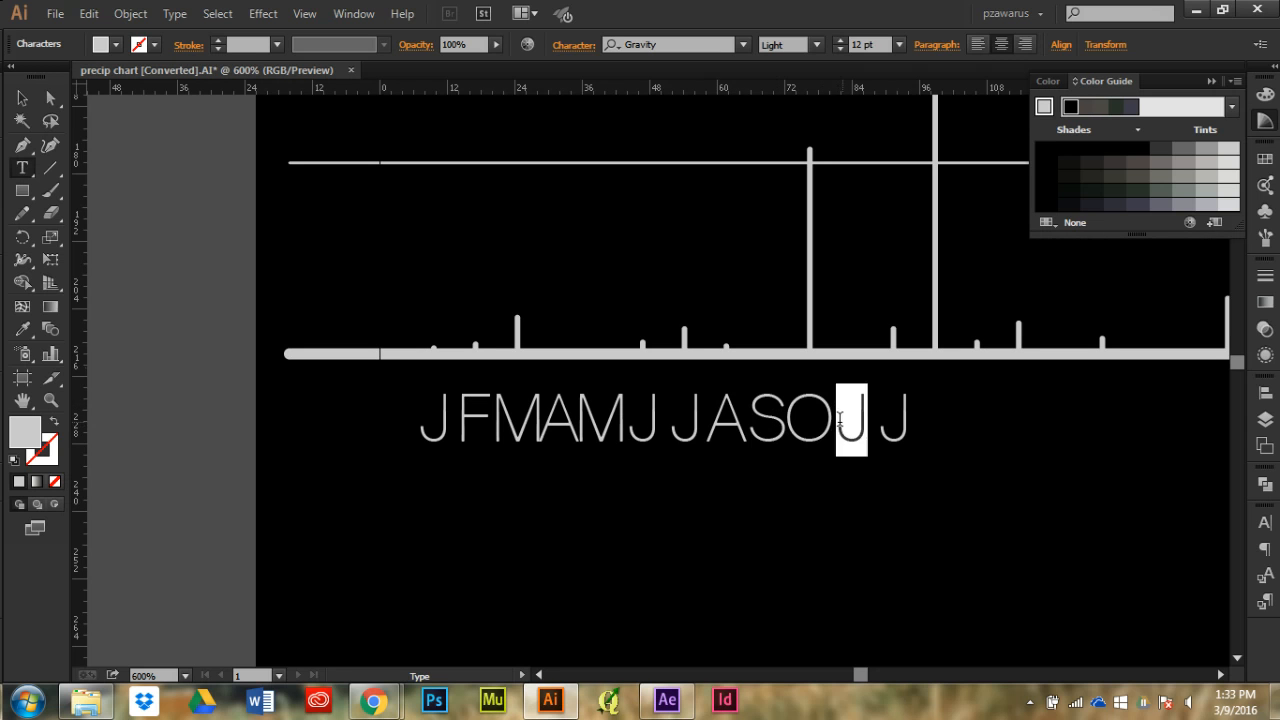
text(N)
double_click(894, 425)
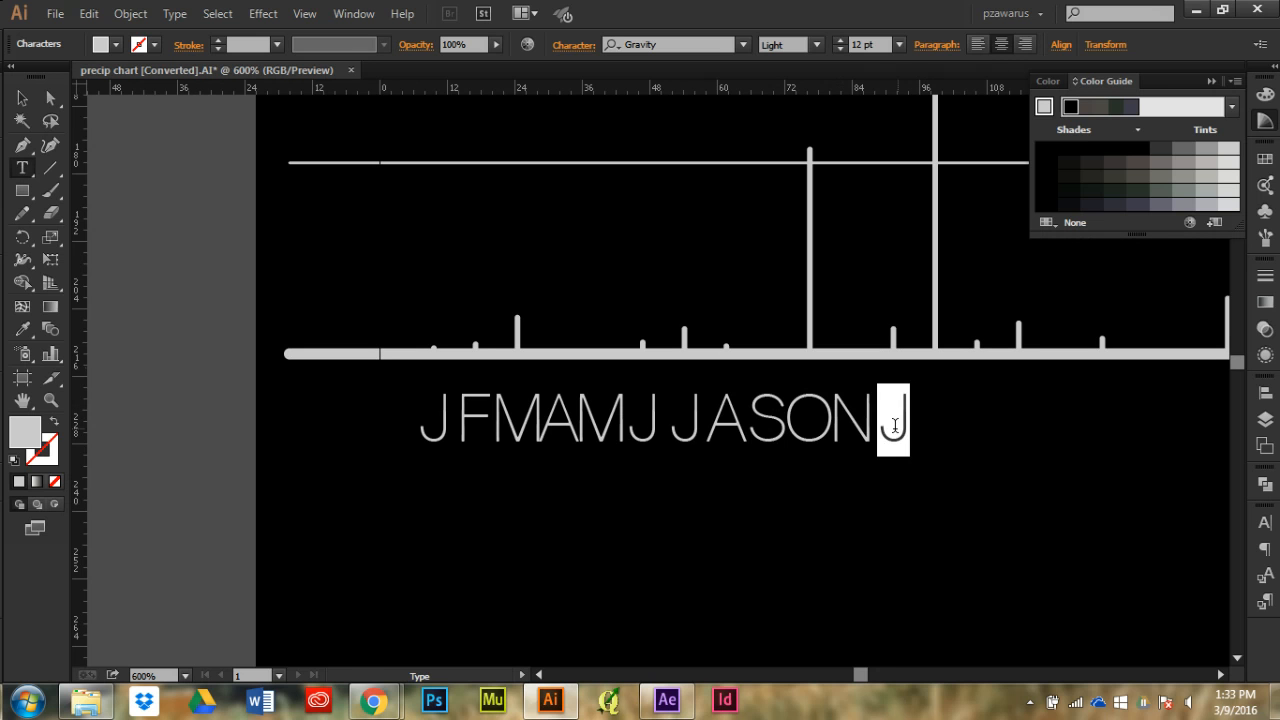
text(D)
key(Escape)
Set the font size of all twelve month labels to 9 pt
drag(1008, 487, 362, 410)
click(896, 44)
click(936, 156)
click(449, 300)
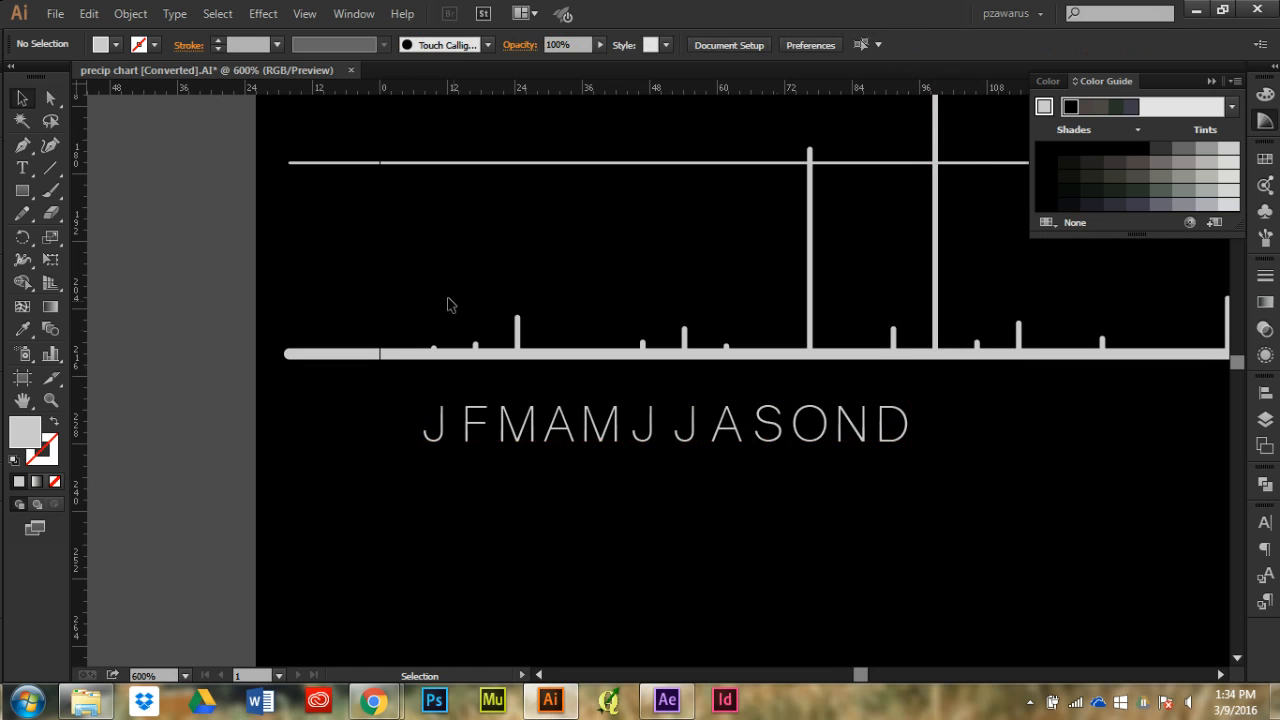
Nudge the whole row of month labels up, closer to the baseline
scroll(406, 272, down, 2)
scroll(742, 307, up, 1)
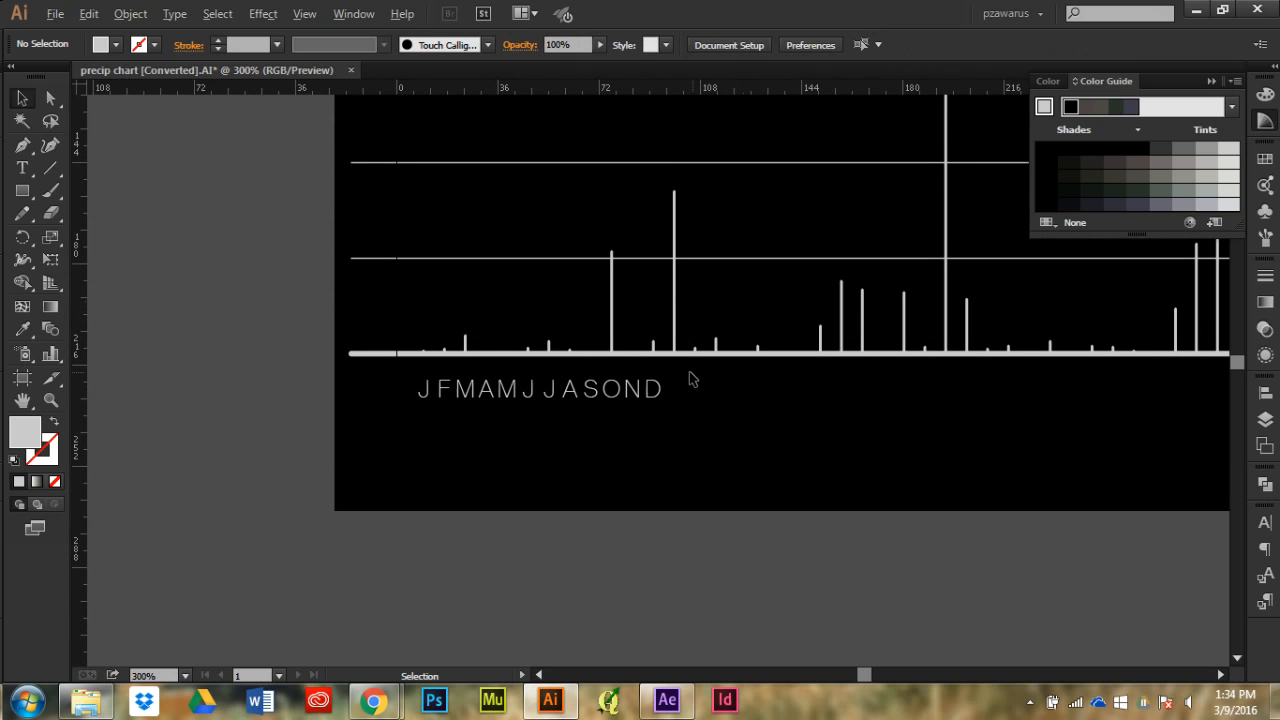
scroll(690, 378, up, 1)
drag(722, 470, 340, 398)
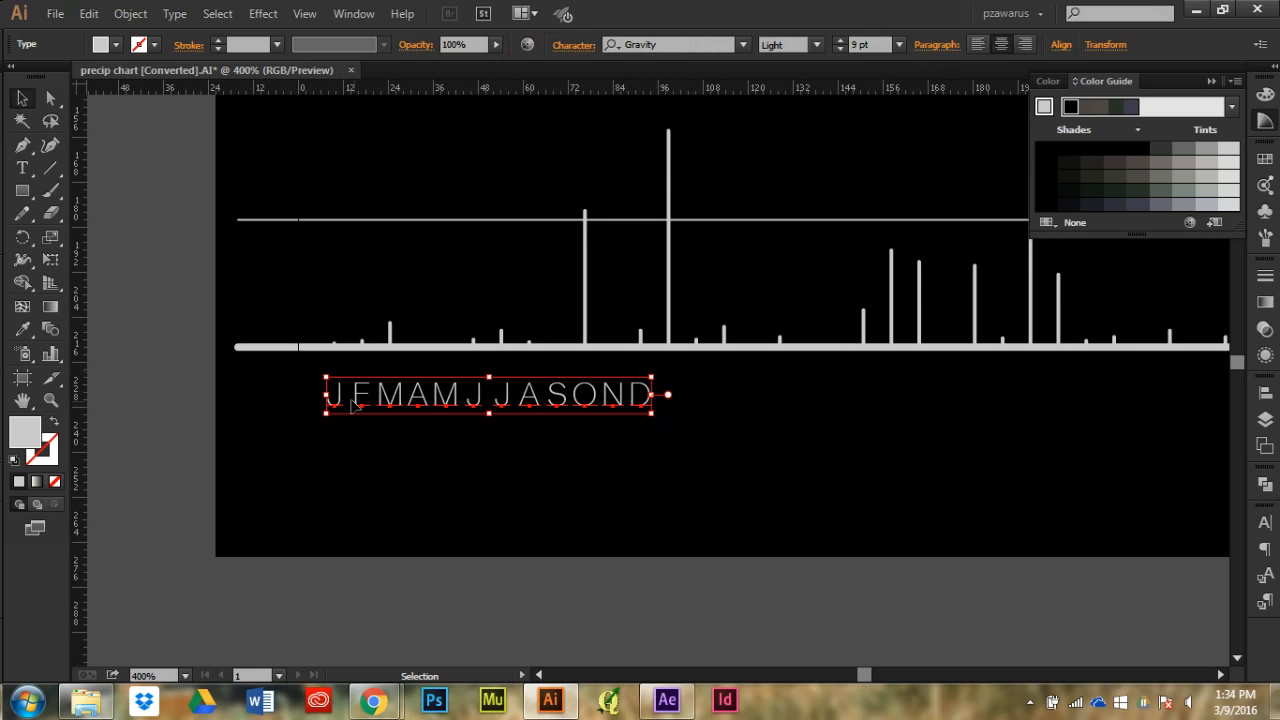
key(Up)
key(Up)
key(Up)
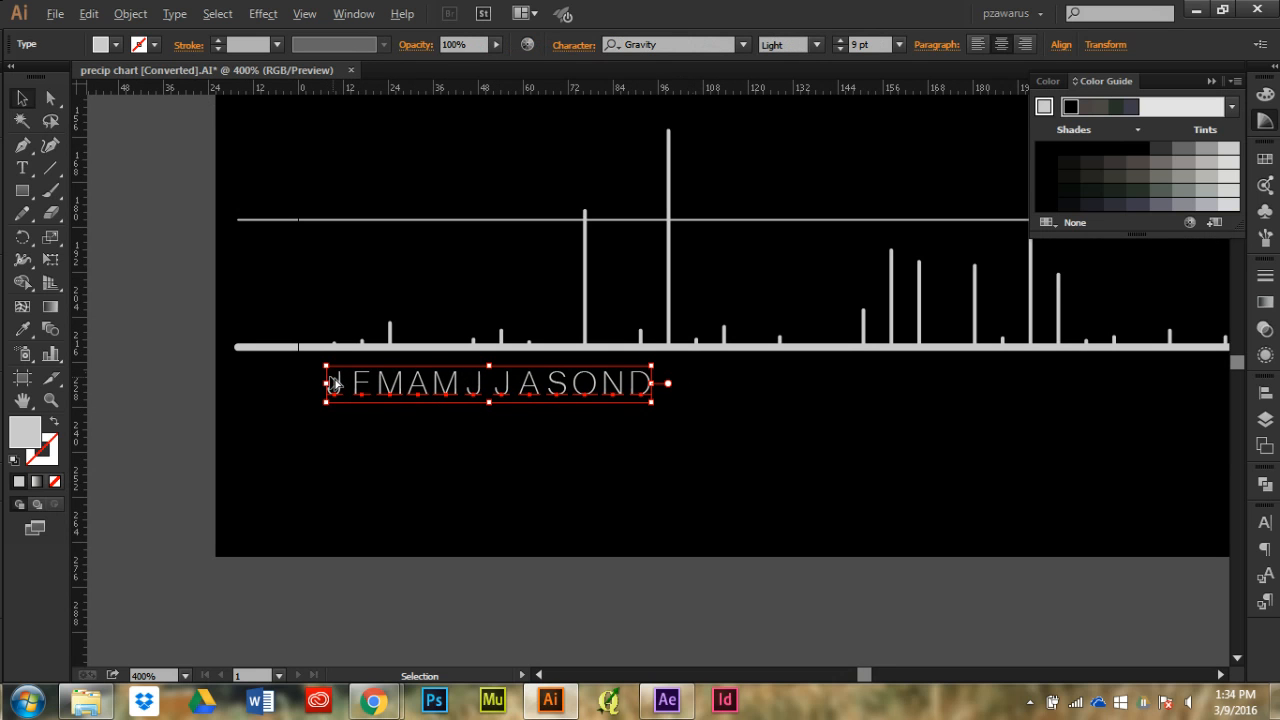
Duplicate the twelve month labels horizontally so the copy's "J" sits below the thirteenth bar position
drag(338, 383, 694, 381)
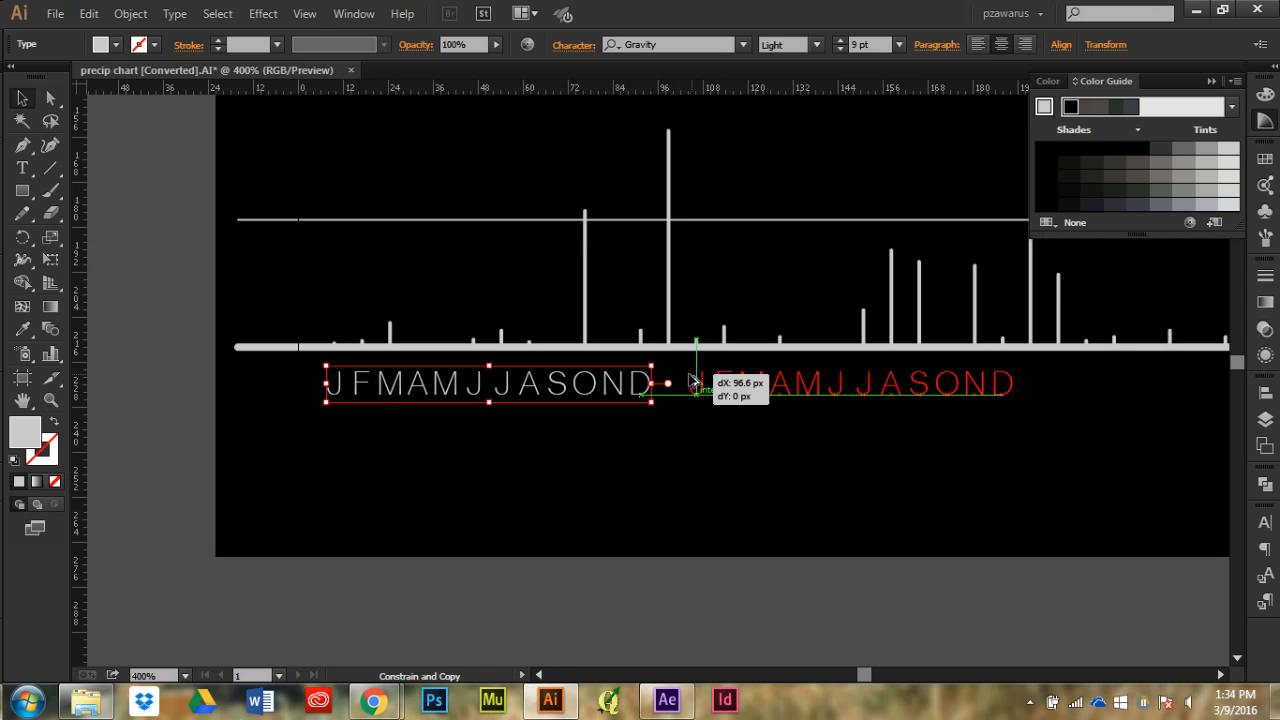
drag(694, 381, 694, 381)
key(ctrl+minus)
key(ctrl+minus)
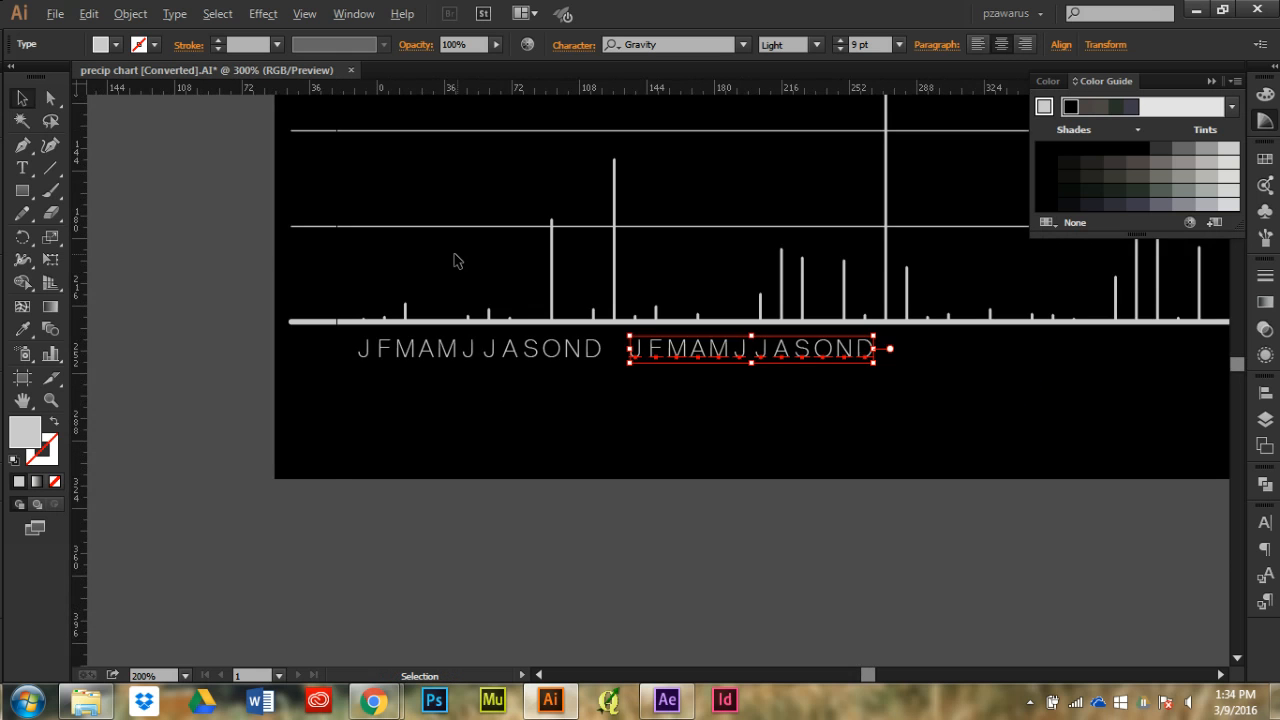
Repeat the duplication of the month labels until ten sets run along the whole baseline
key(ctrl+d)
key(ctrl+d)
key(ctrl+d)
key(ctrl+shift+a)
key(ctrl+minus)
key(ctrl+minus)
key(ctrl+minus)
key(ctrl+minus)
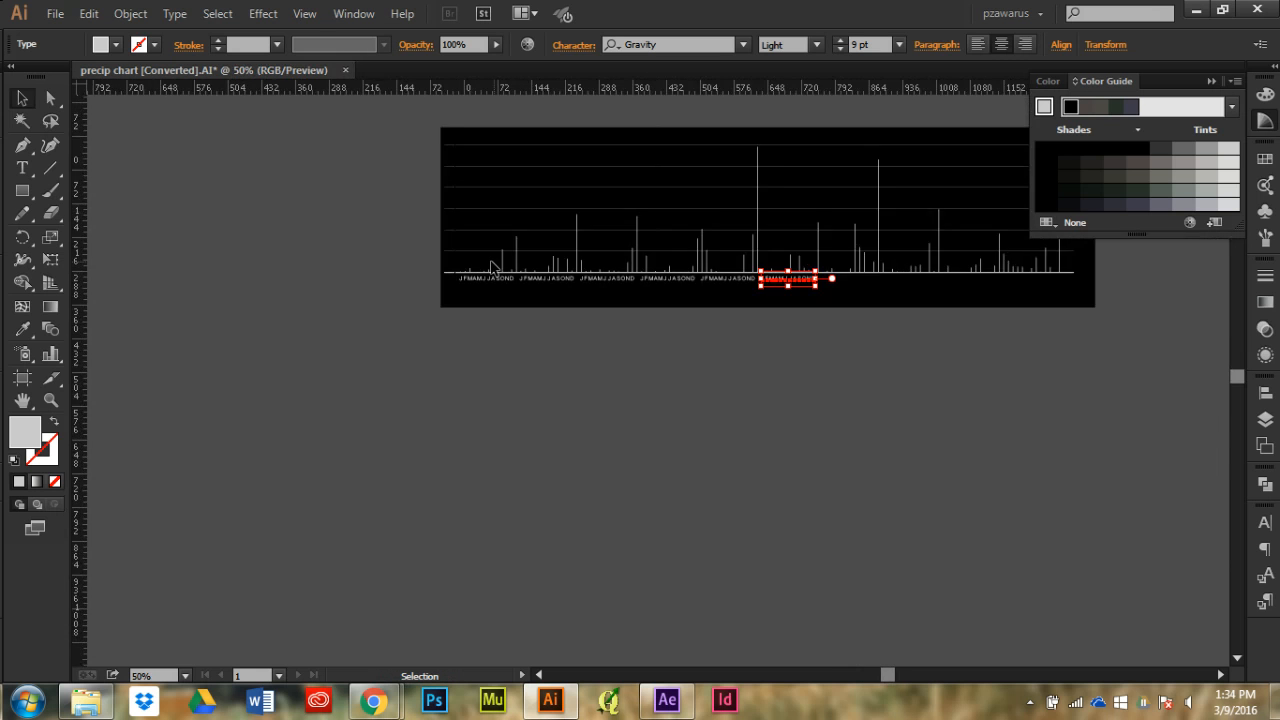
key(ctrl+d)
key(ctrl+d)
key(ctrl+d)
key(ctrl+d)
key(ctrl+shift+a)
Examine how the repeated month labels line up with the bars from the chart's end back to its start
scroll(890, 270, up, 2)
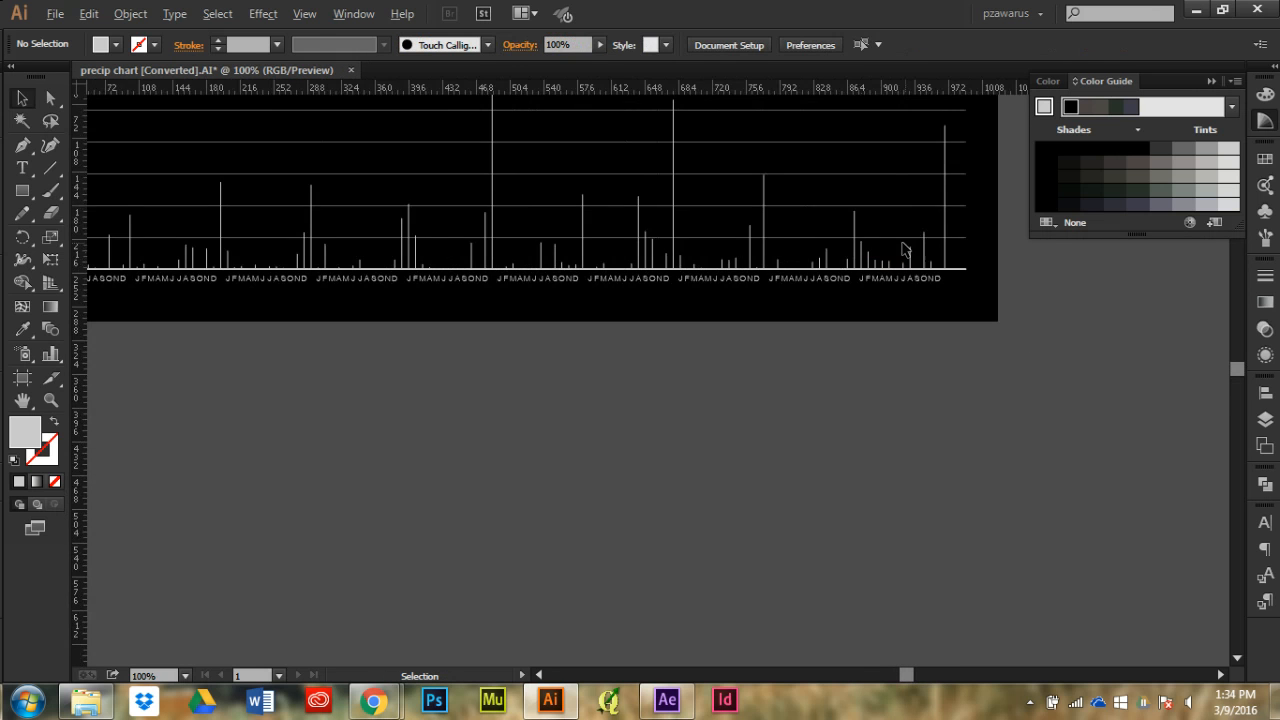
scroll(903, 249, up, 1)
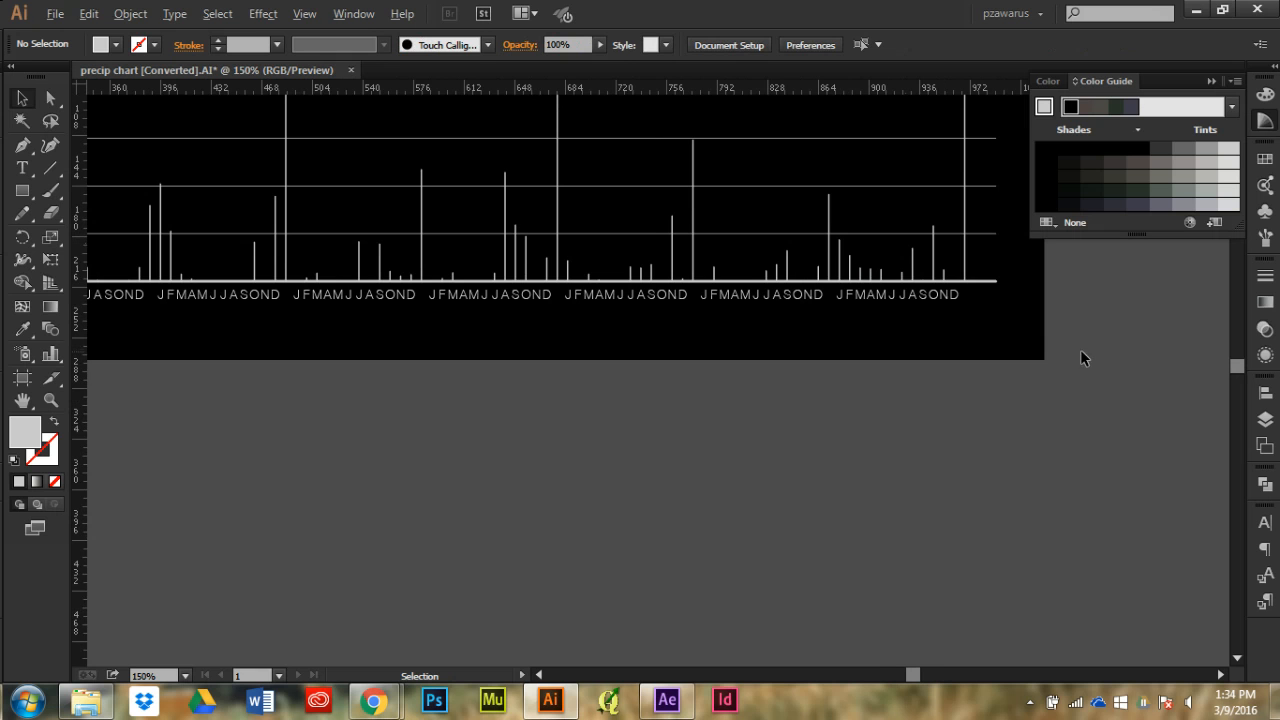
scroll(1084, 356, down, 1)
scroll(1082, 355, up, 2)
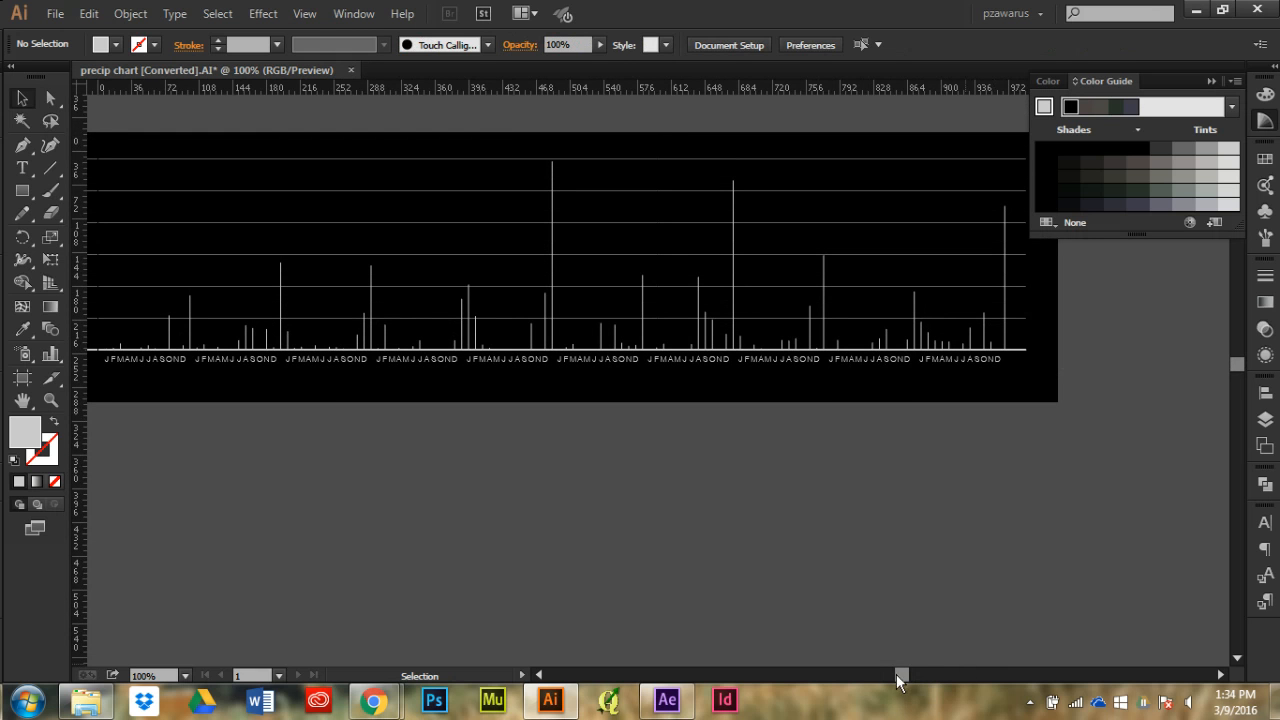
drag(896, 676, 871, 676)
scroll(487, 347, up, 1)
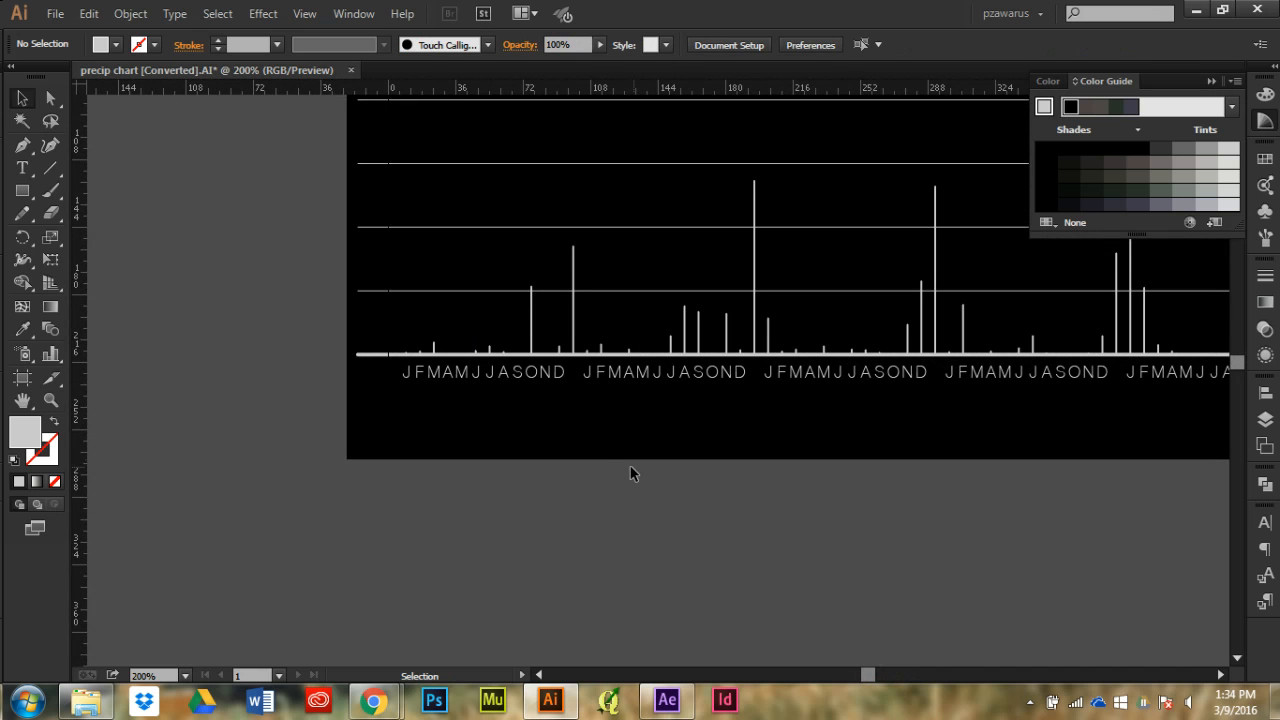
key(y)
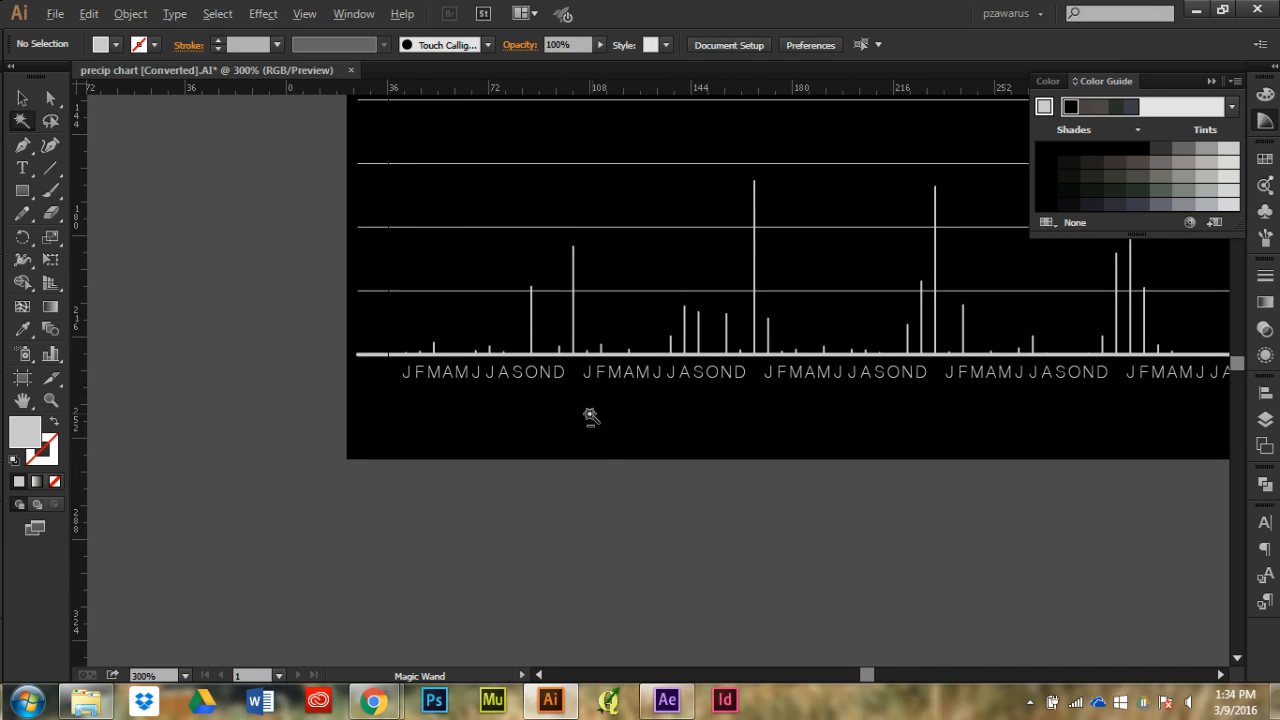
scroll(593, 413, up, 1)
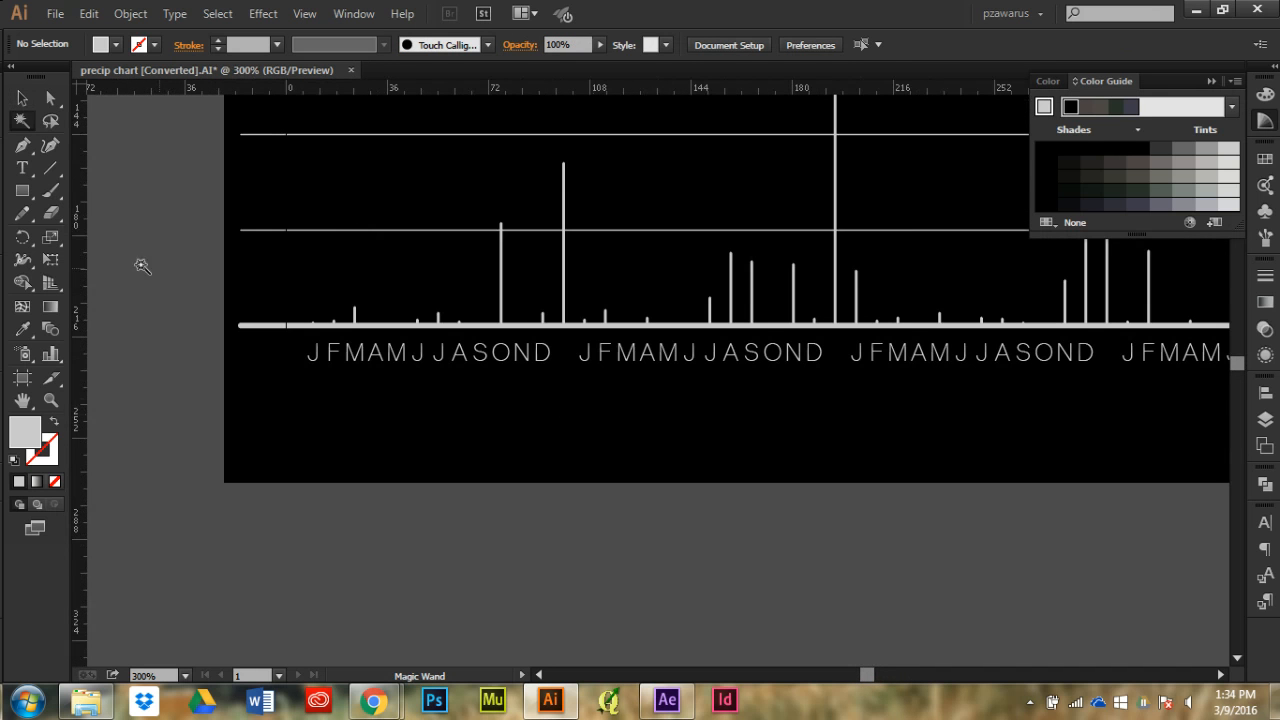
Add an area-text label "2006" below the first two sets of month labels and fill it with the lightest grey tint
click(22, 168)
drag(515, 399, 646, 444)
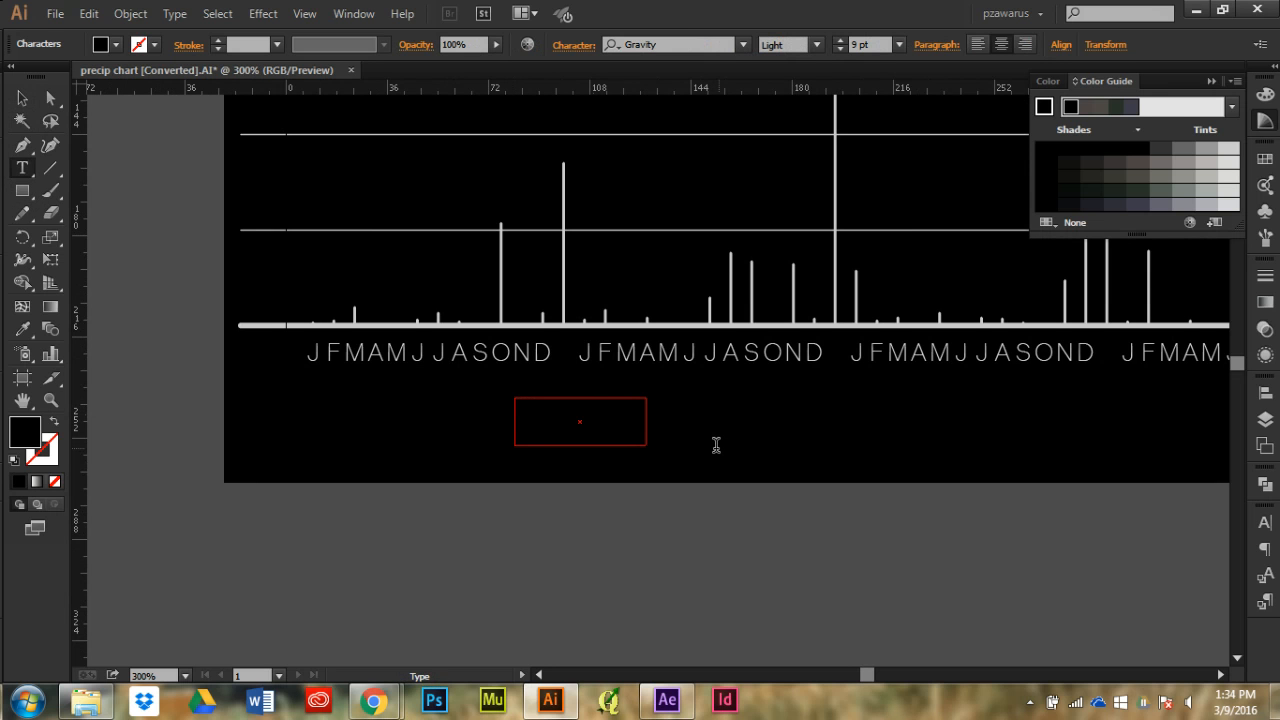
key(ctrl+a)
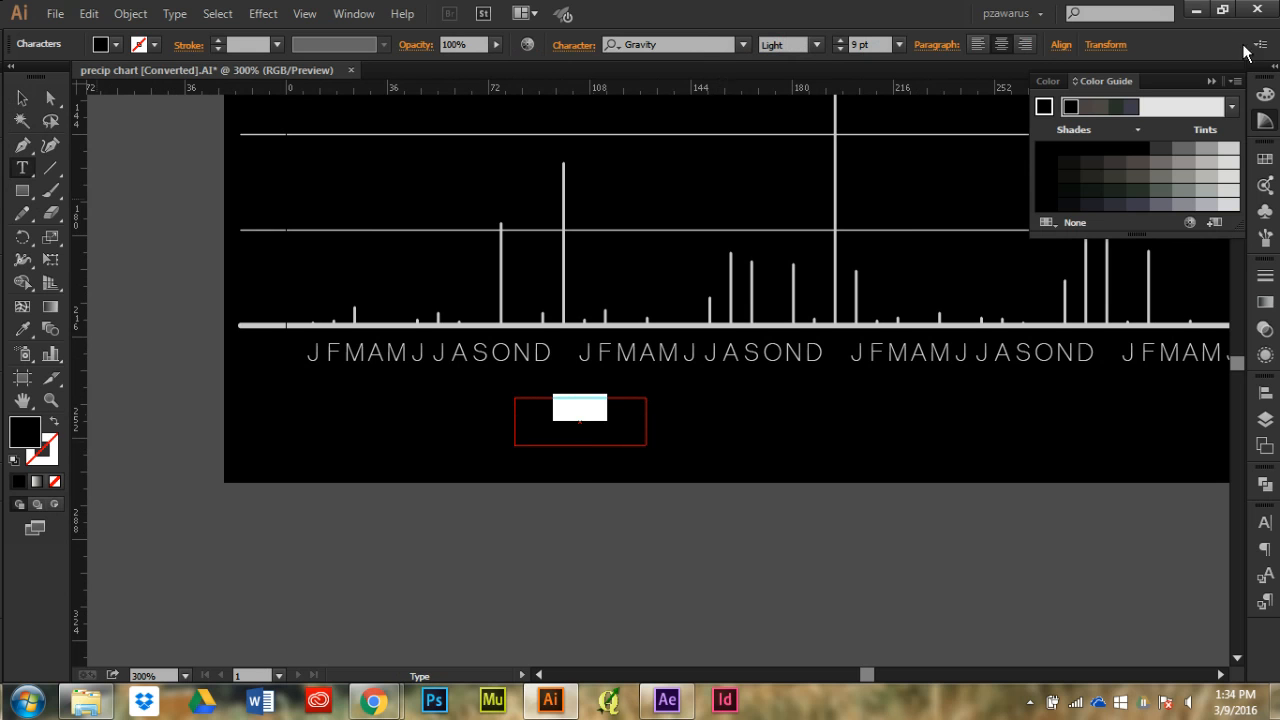
click(1222, 148)
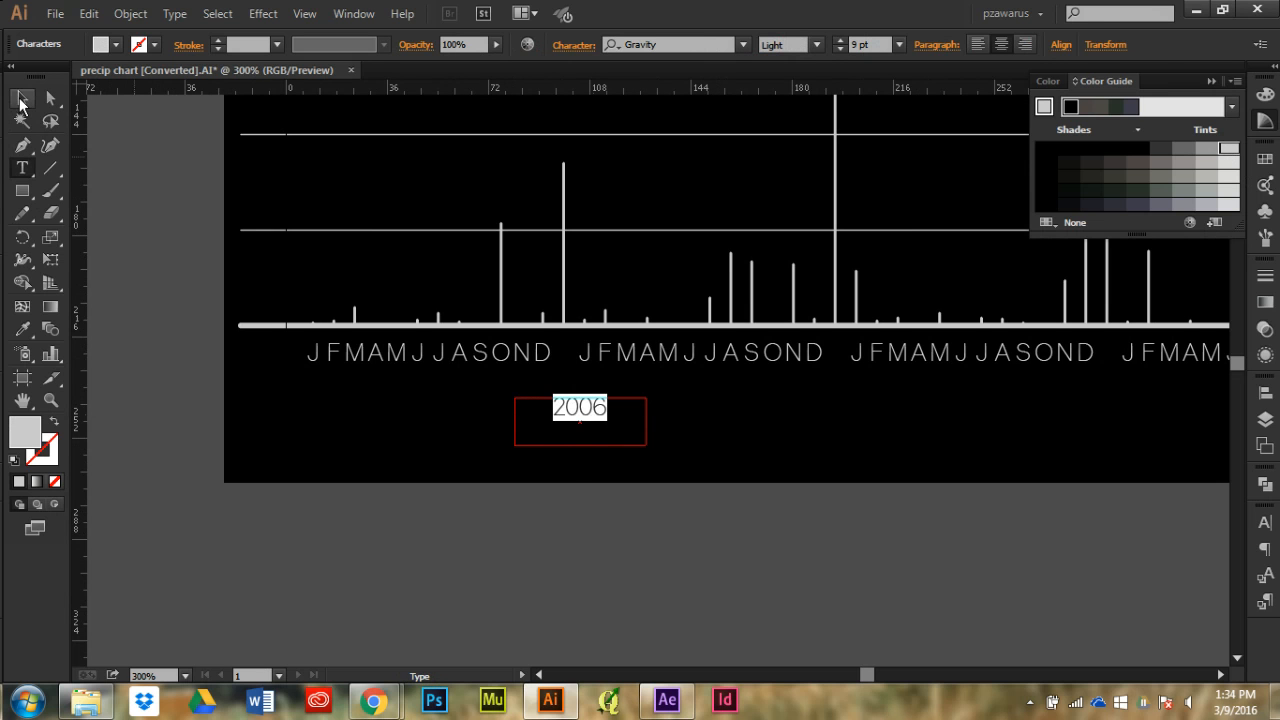
key(Escape)
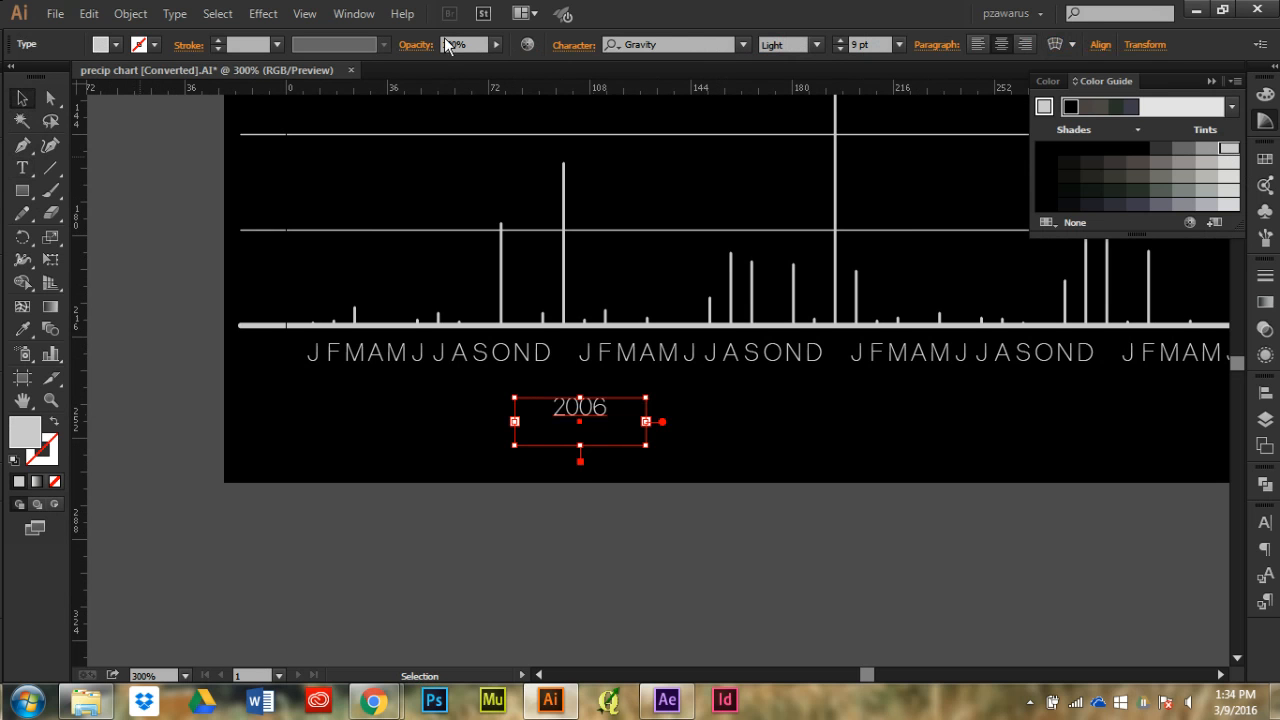
Set the "2006" label to the Bold font style at 11 pt
click(820, 40)
click(807, 193)
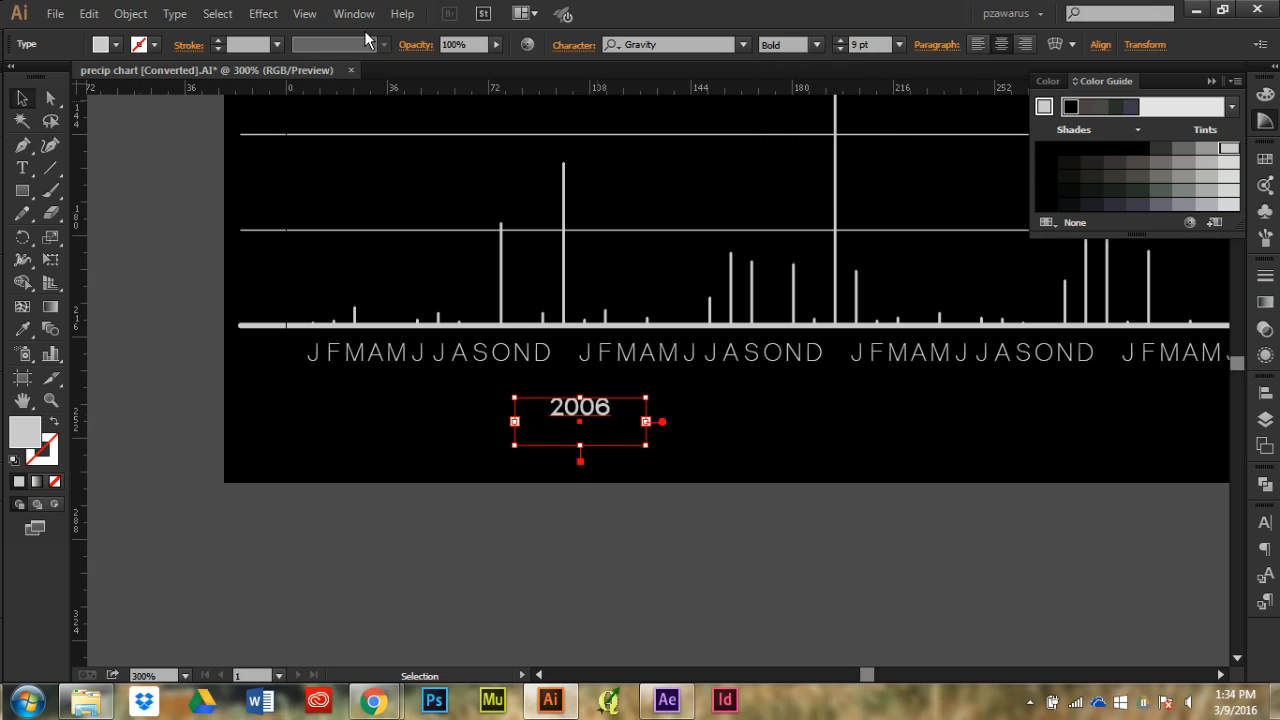
click(838, 40)
click(838, 40)
click(788, 450)
Duplicate the "2006" label at equal spacing along the baseline until ten year labels sit below the month labels
drag(595, 418, 851, 412)
key(ctrl+d)
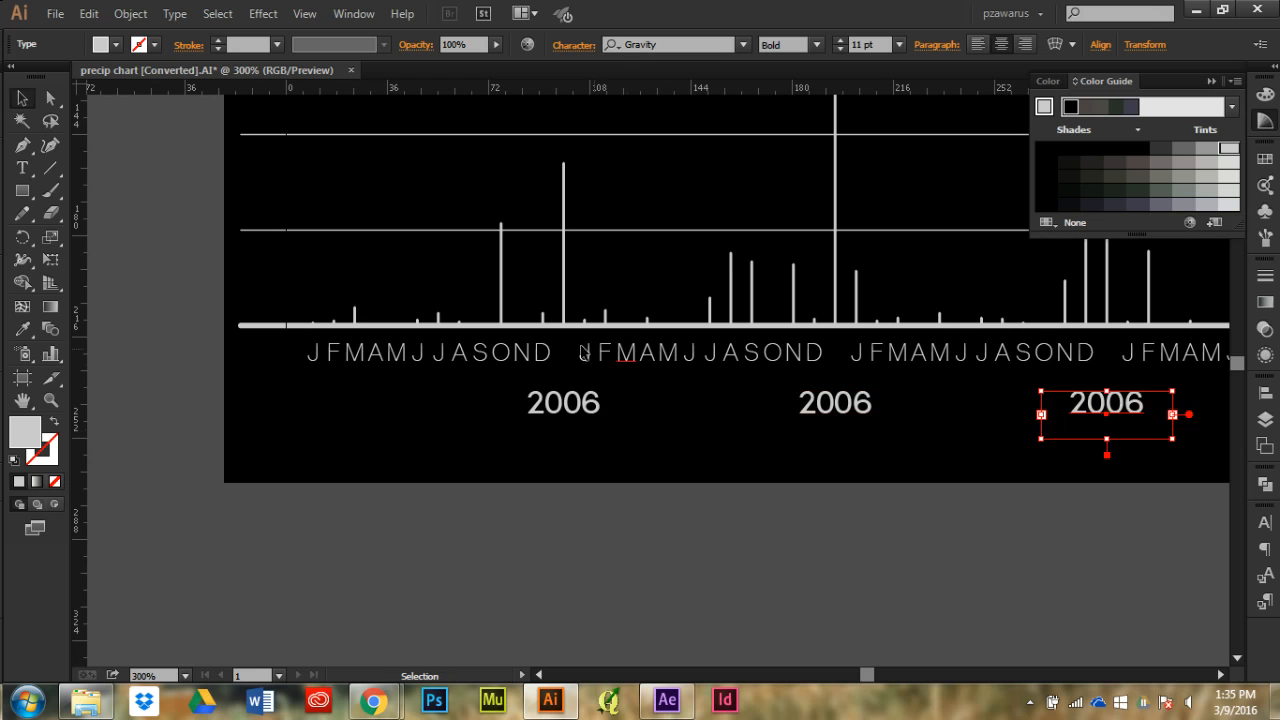
scroll(508, 306, down, 4)
key(ctrl+d)
key(ctrl+d)
key(ctrl+d)
key(ctrl+d)
key(ctrl+d)
key(ctrl+d)
key(ctrl+d)
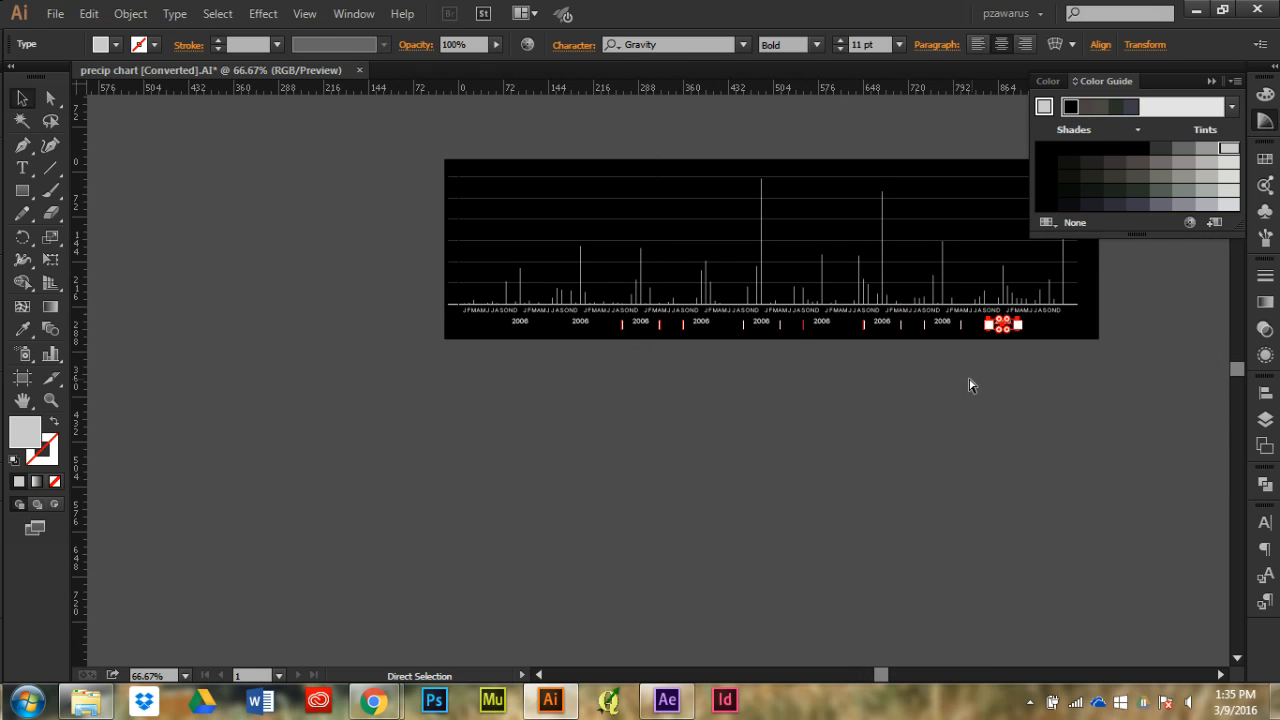
click(975, 382)
scroll(868, 254, up, 2)
scroll(868, 254, up, 1)
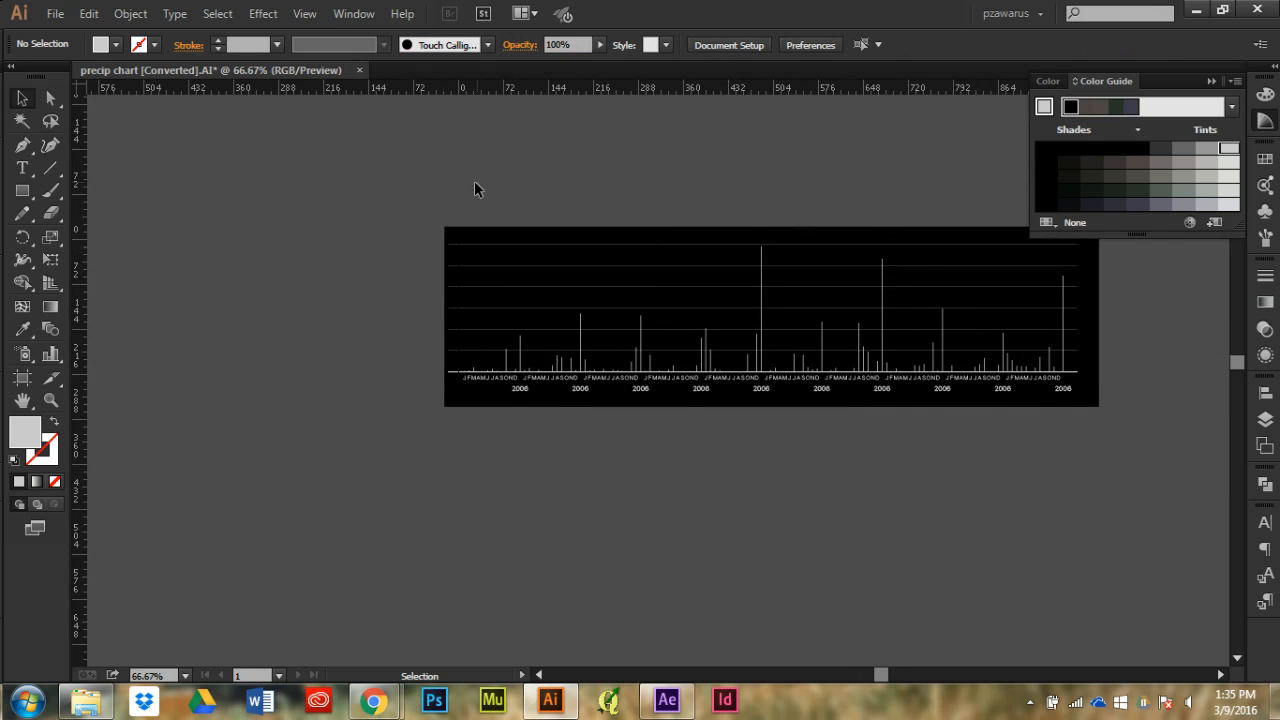
scroll(840, 284, up, 1)
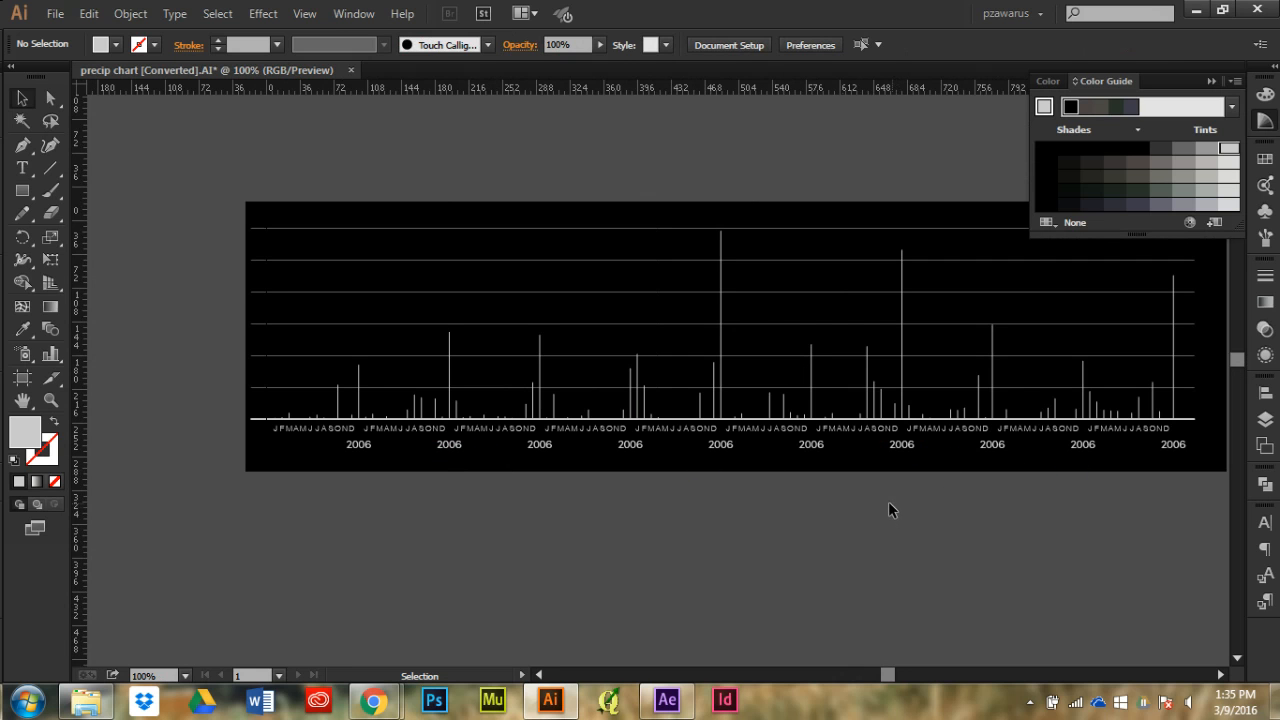
Select the ten bars standing directly above the "2006" labels and move them from Layer 01 onto a new layer above it
click(358, 384)
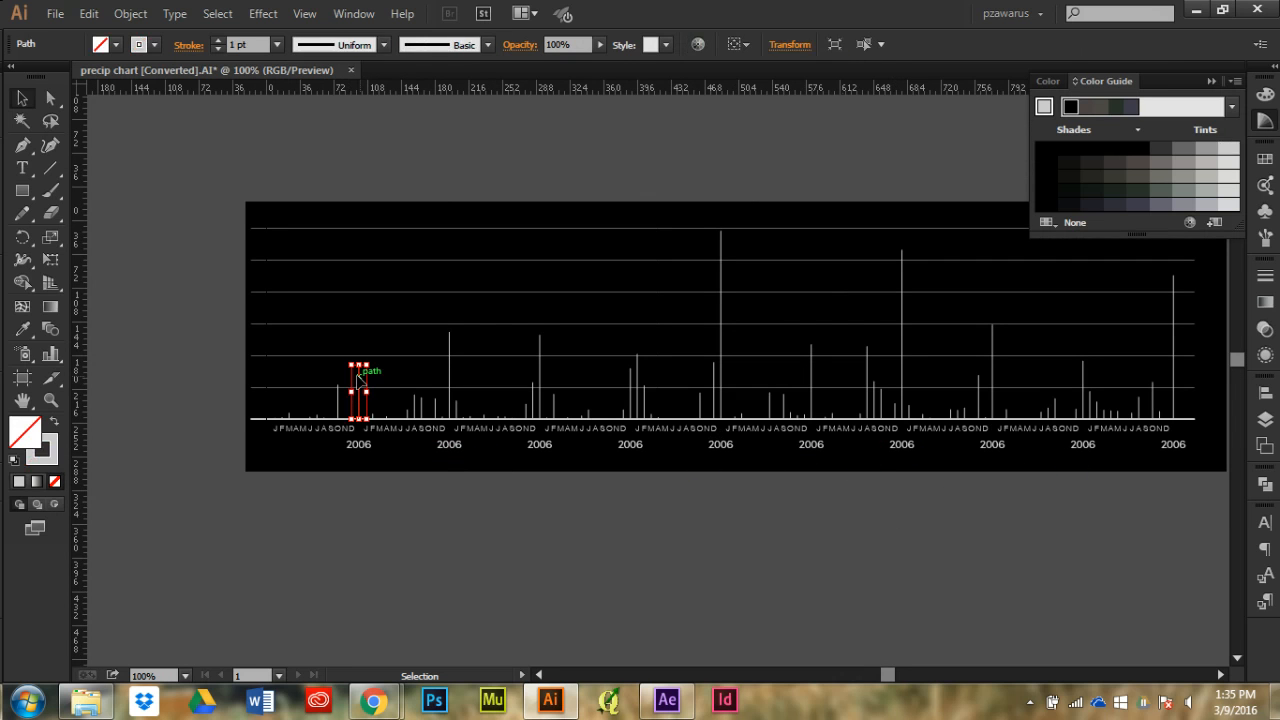
shift+click(449, 372)
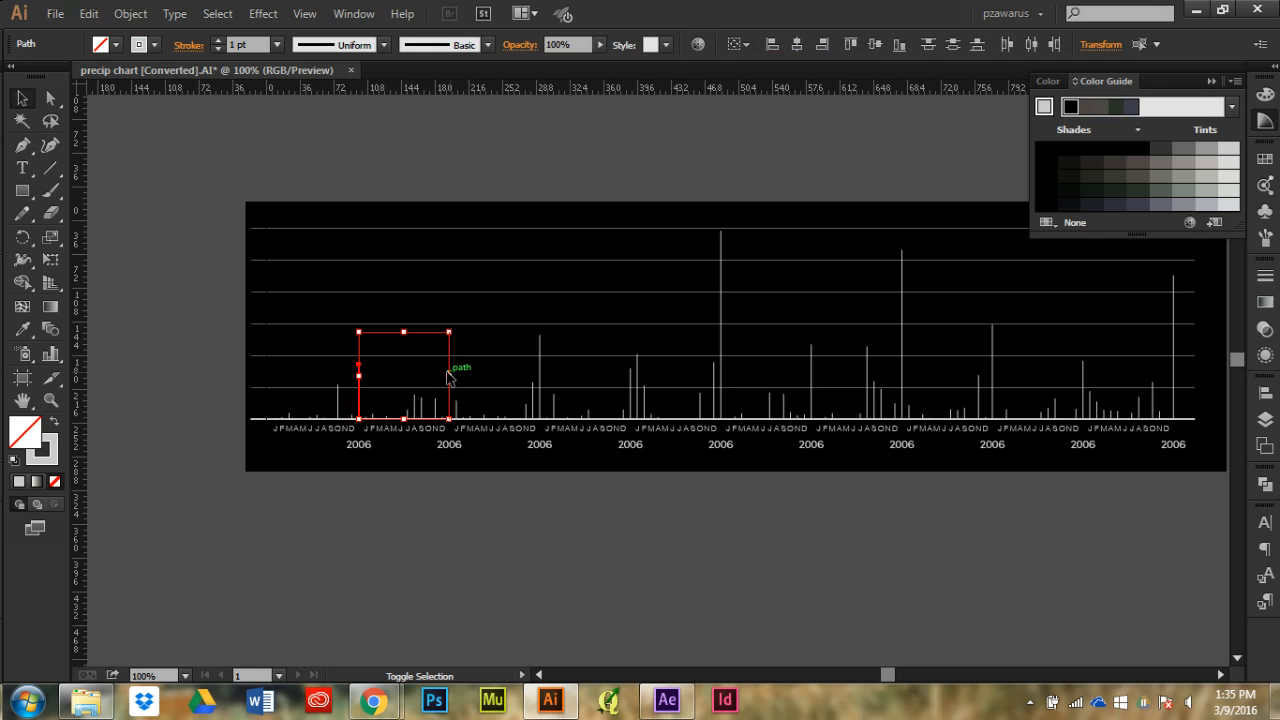
shift+click(541, 376)
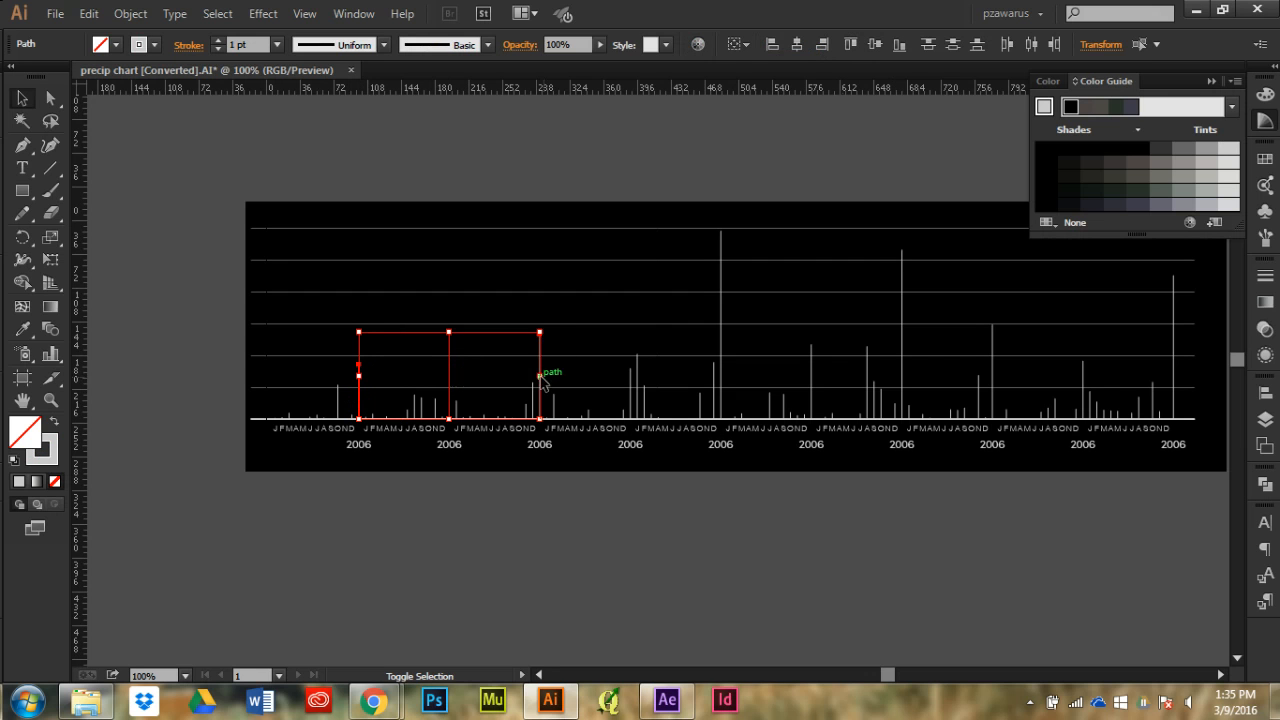
shift+click(629, 378)
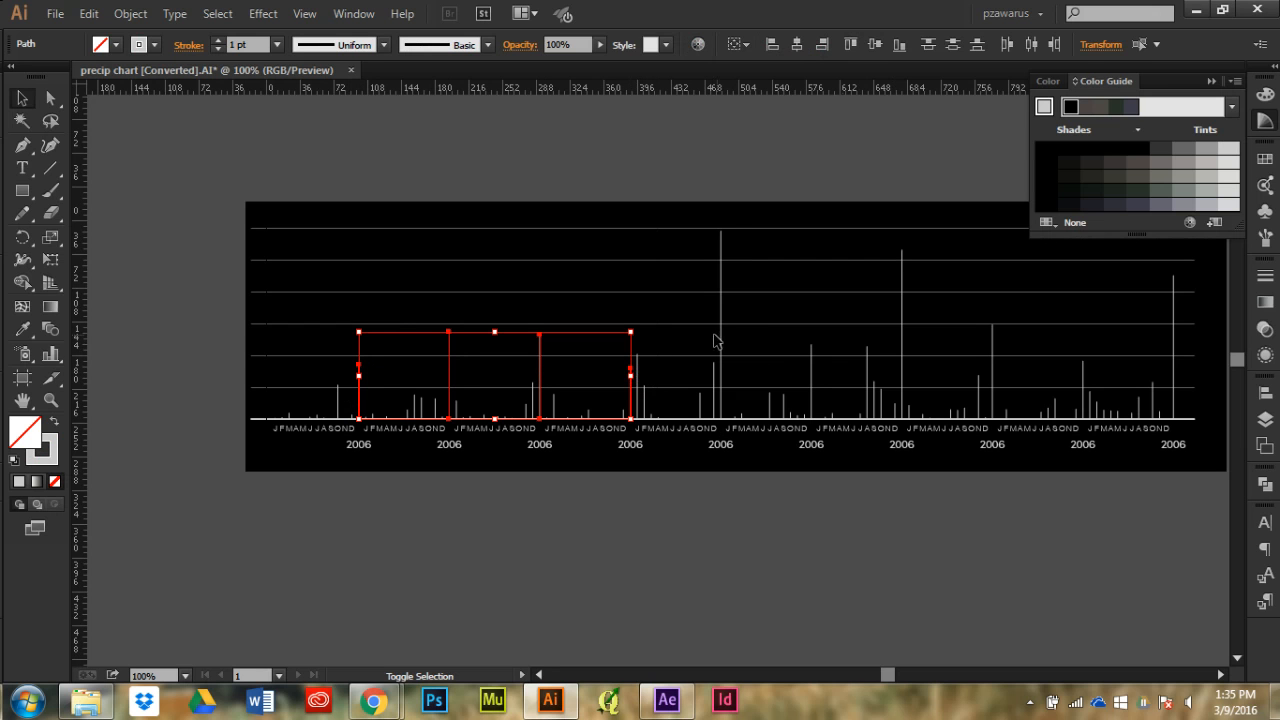
shift+click(720, 340)
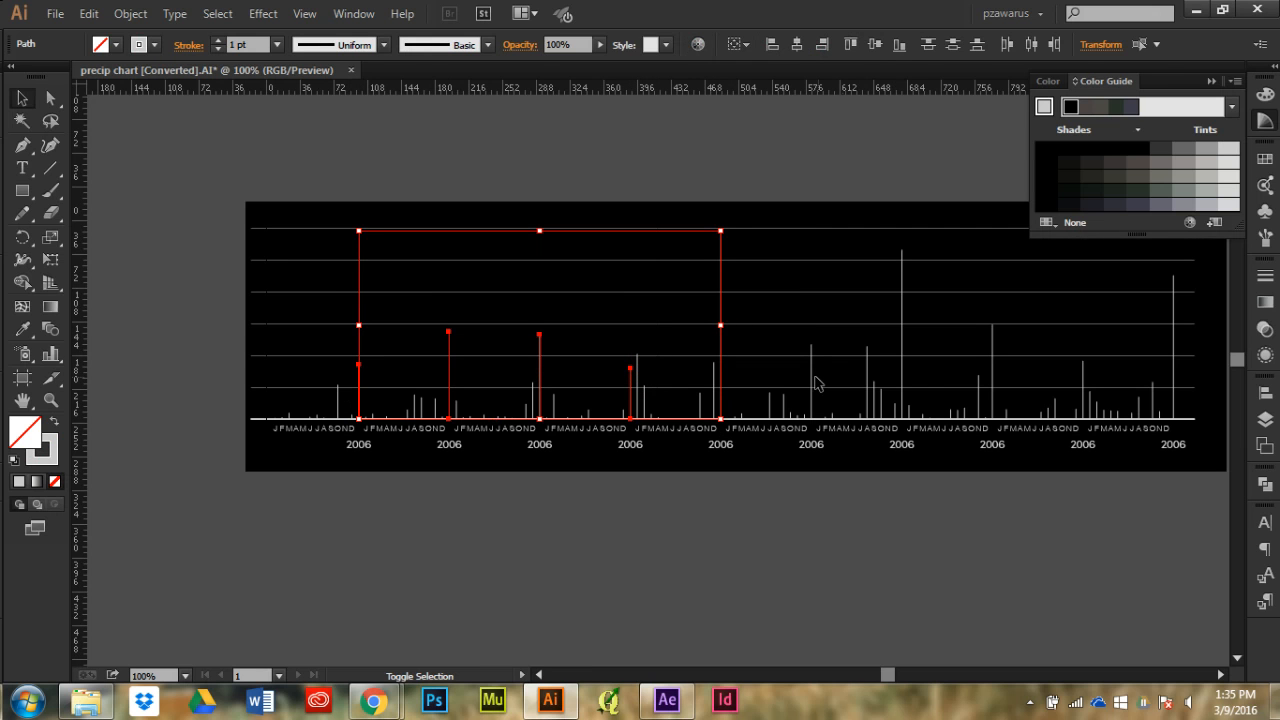
shift+click(812, 372)
shift+click(905, 370)
shift+click(994, 370)
shift+click(1085, 384)
shift+click(1174, 378)
key(a)
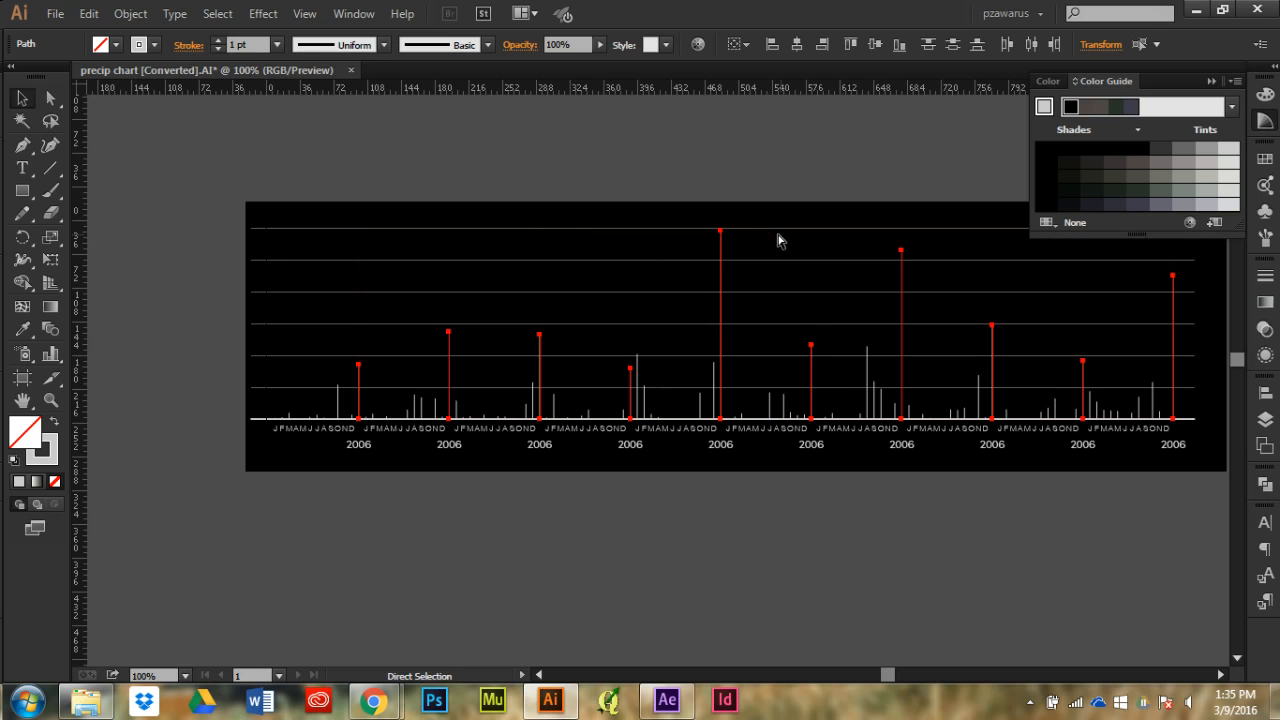
key(v)
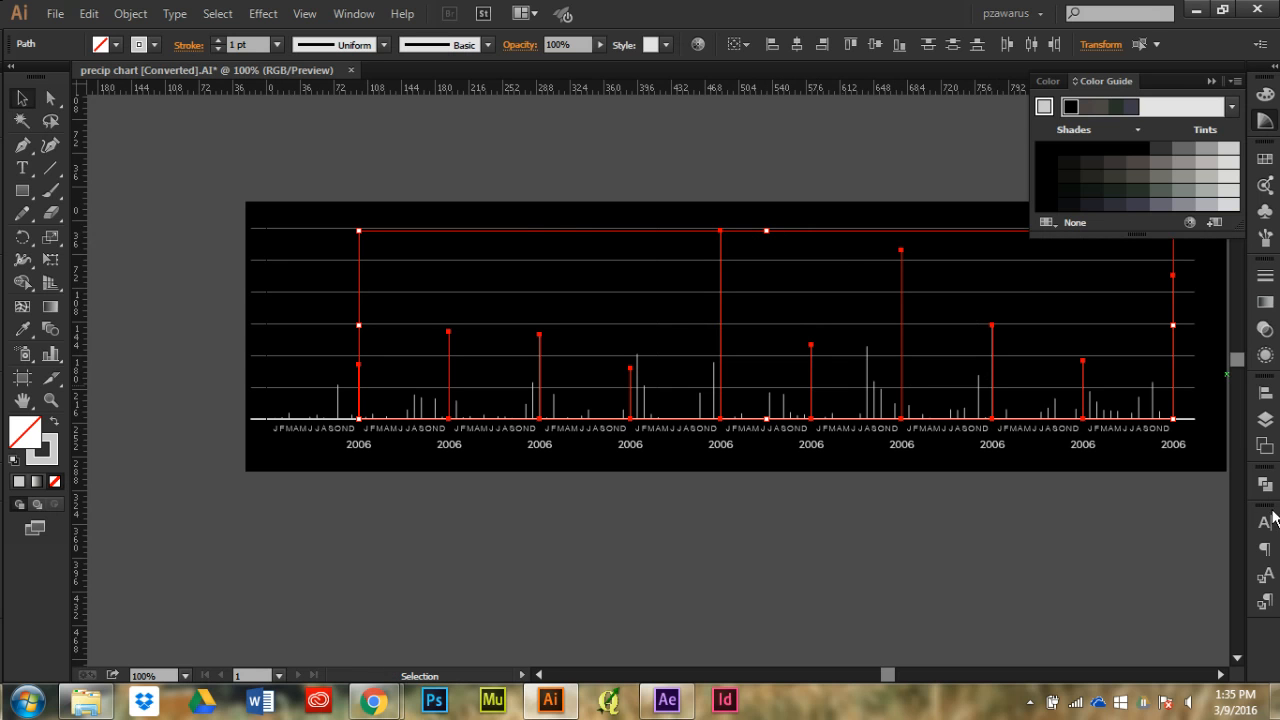
click(1265, 419)
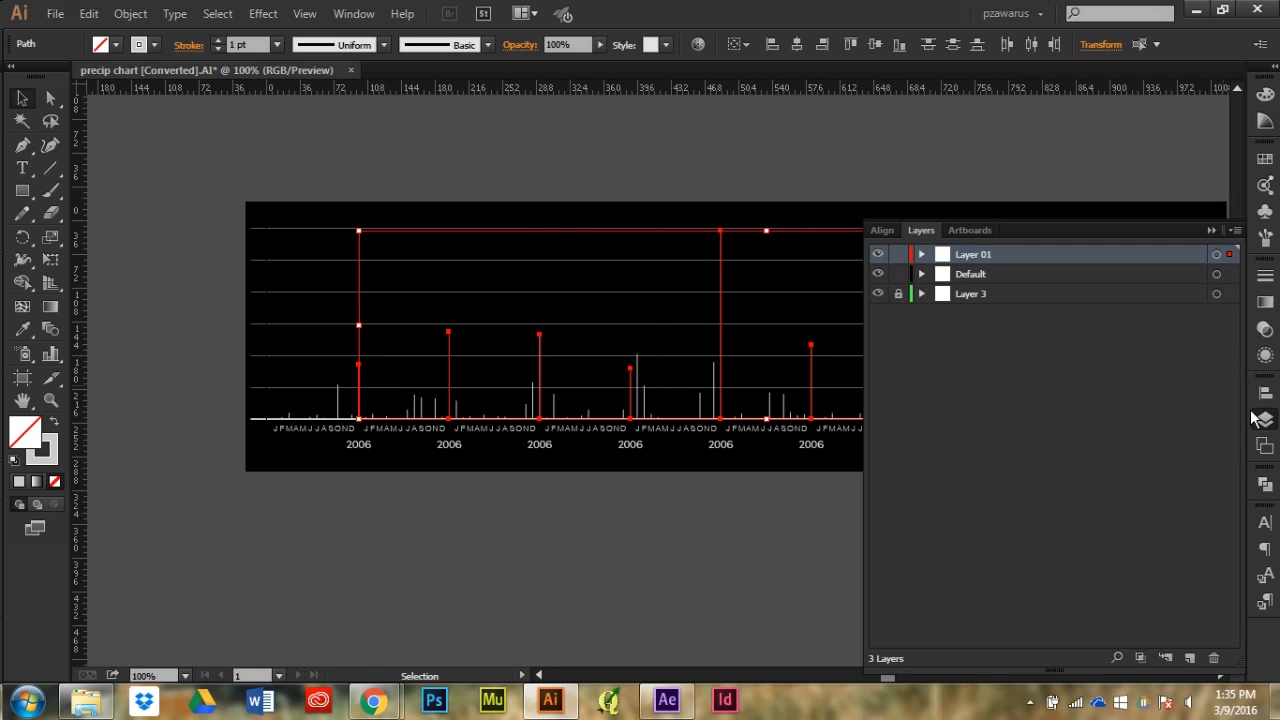
click(1188, 658)
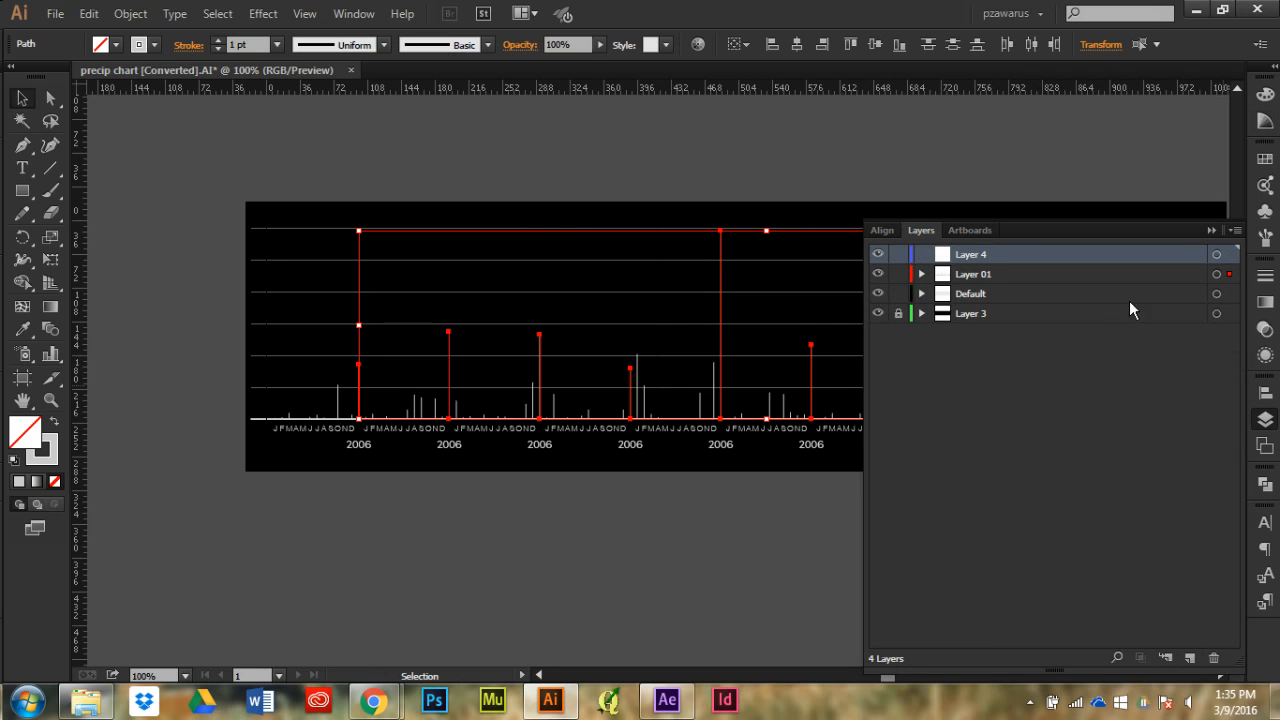
click(1036, 270)
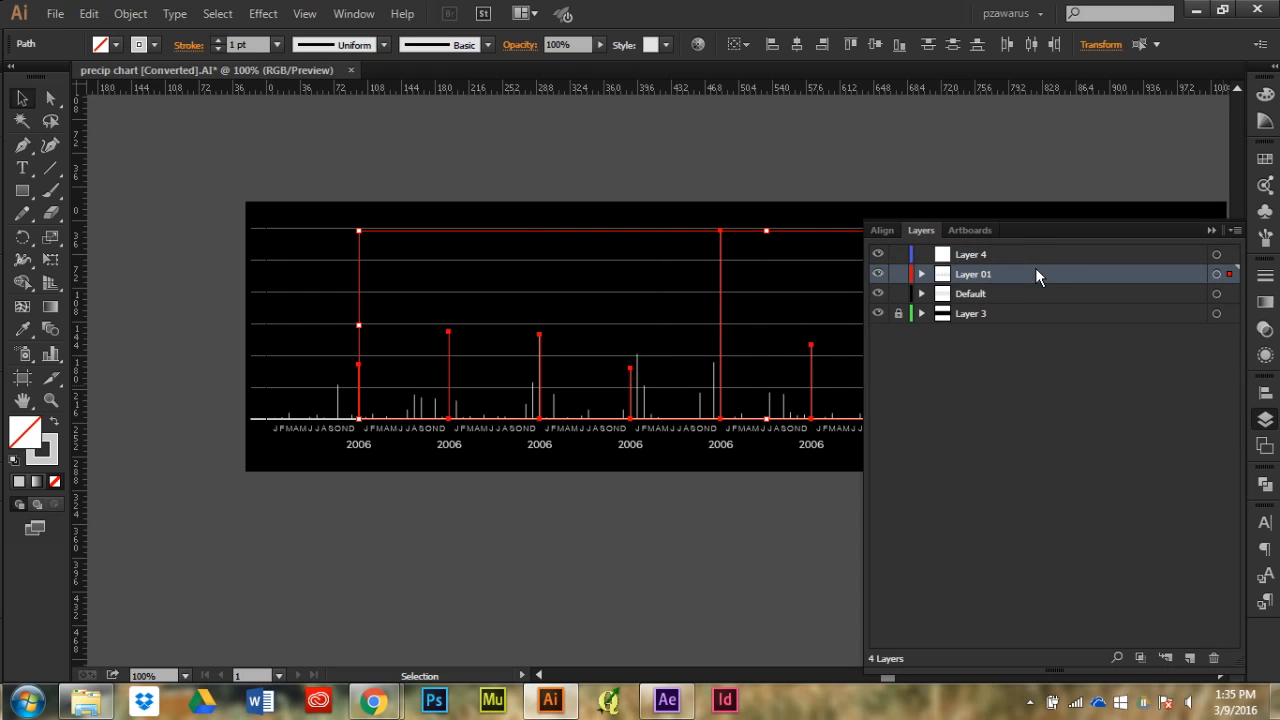
drag(1230, 274, 1230, 256)
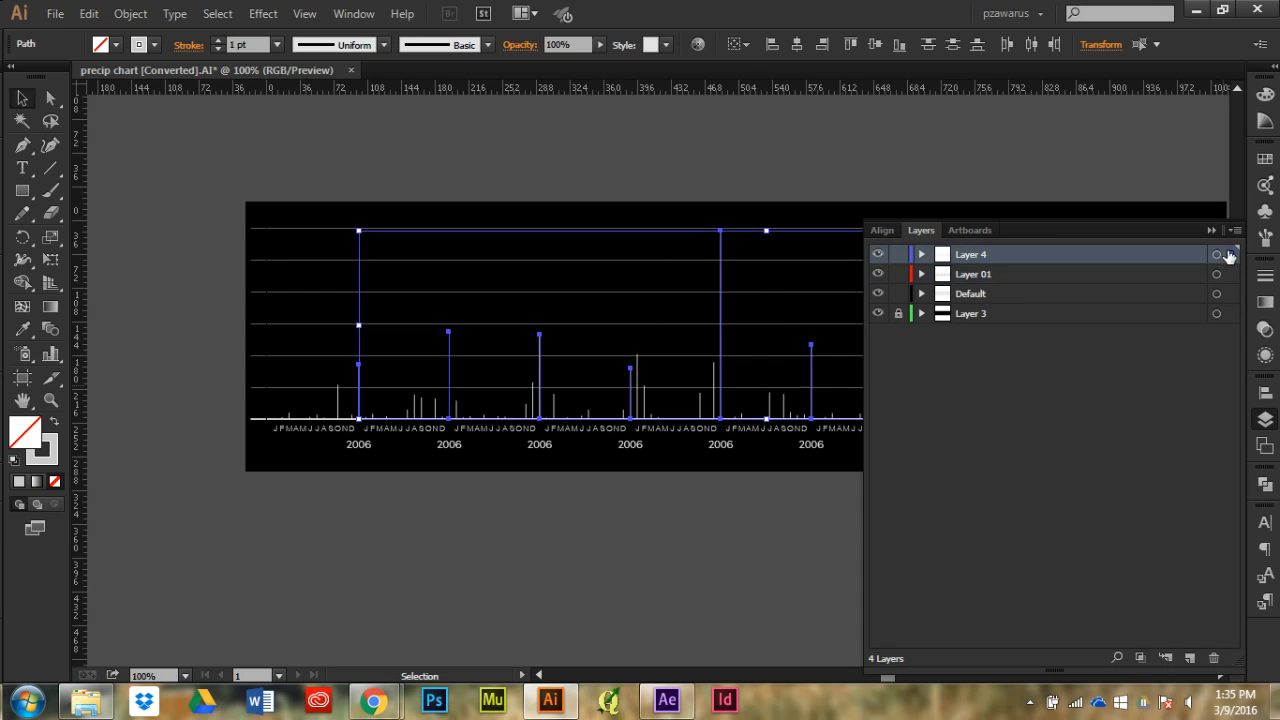
click(1210, 231)
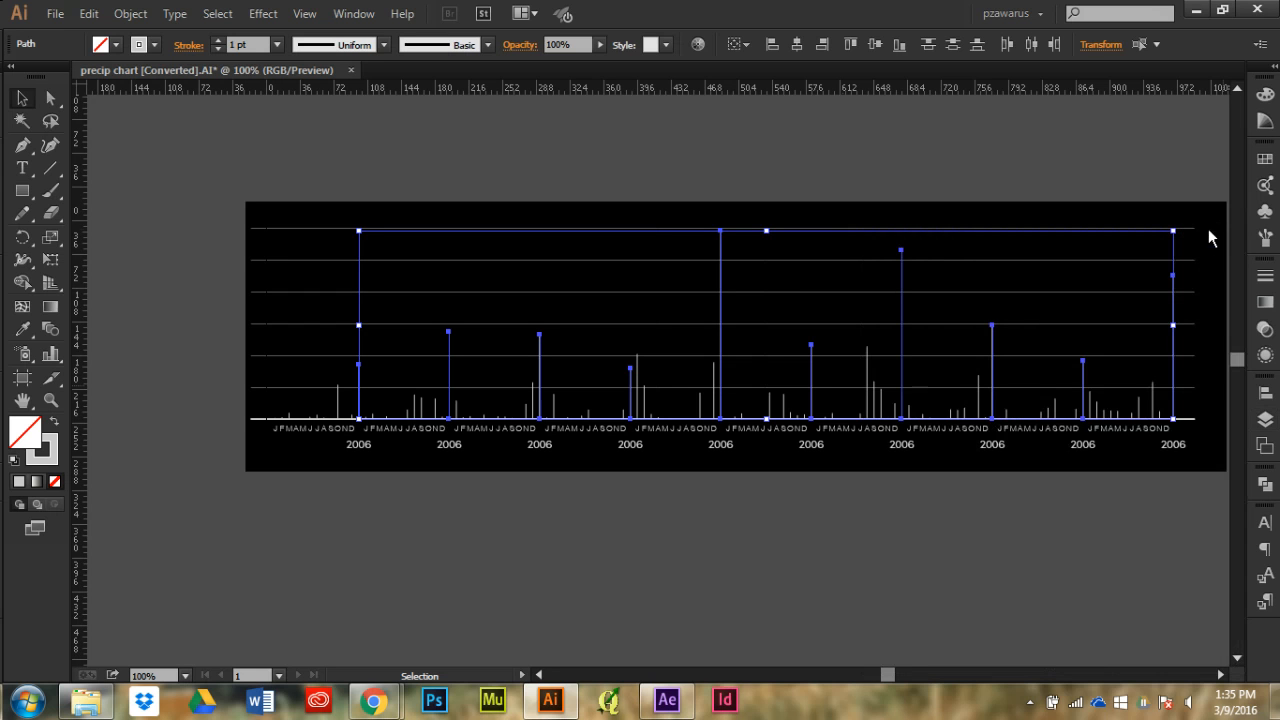
Change the stroke of the ten selected bars to a bright sky blue
click(1266, 187)
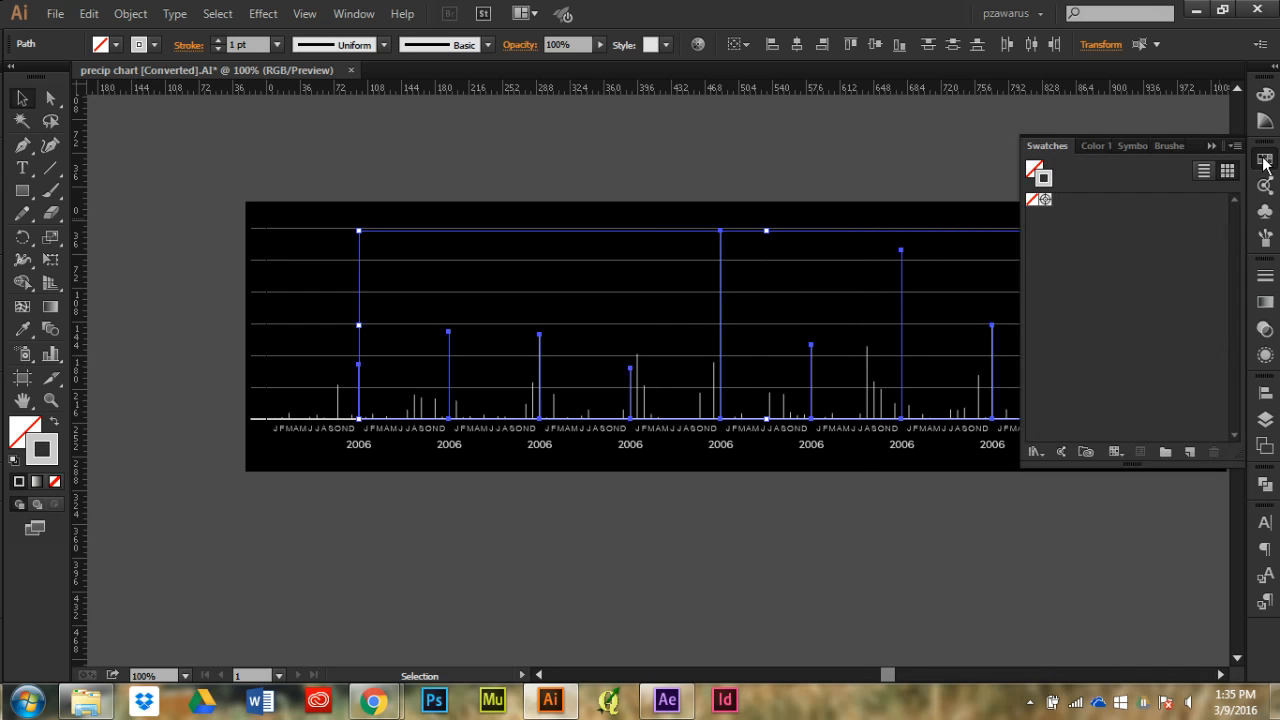
click(1266, 121)
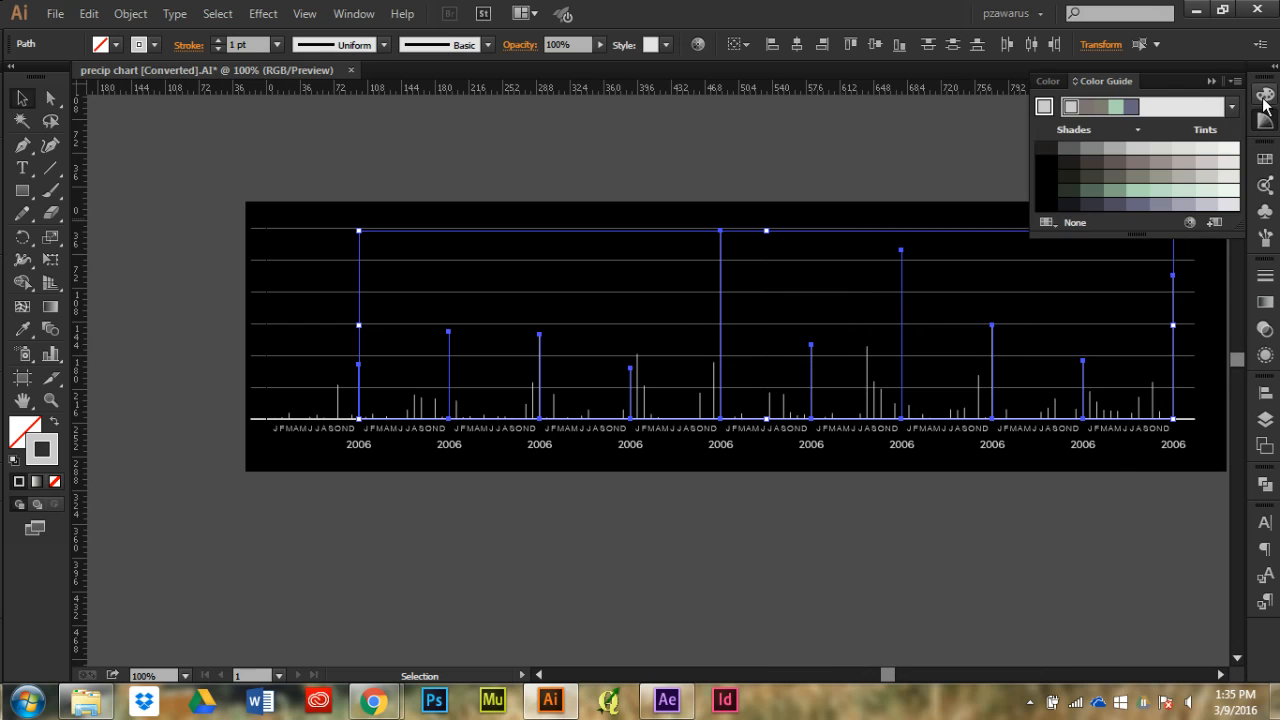
click(1266, 94)
drag(1137, 162, 1139, 168)
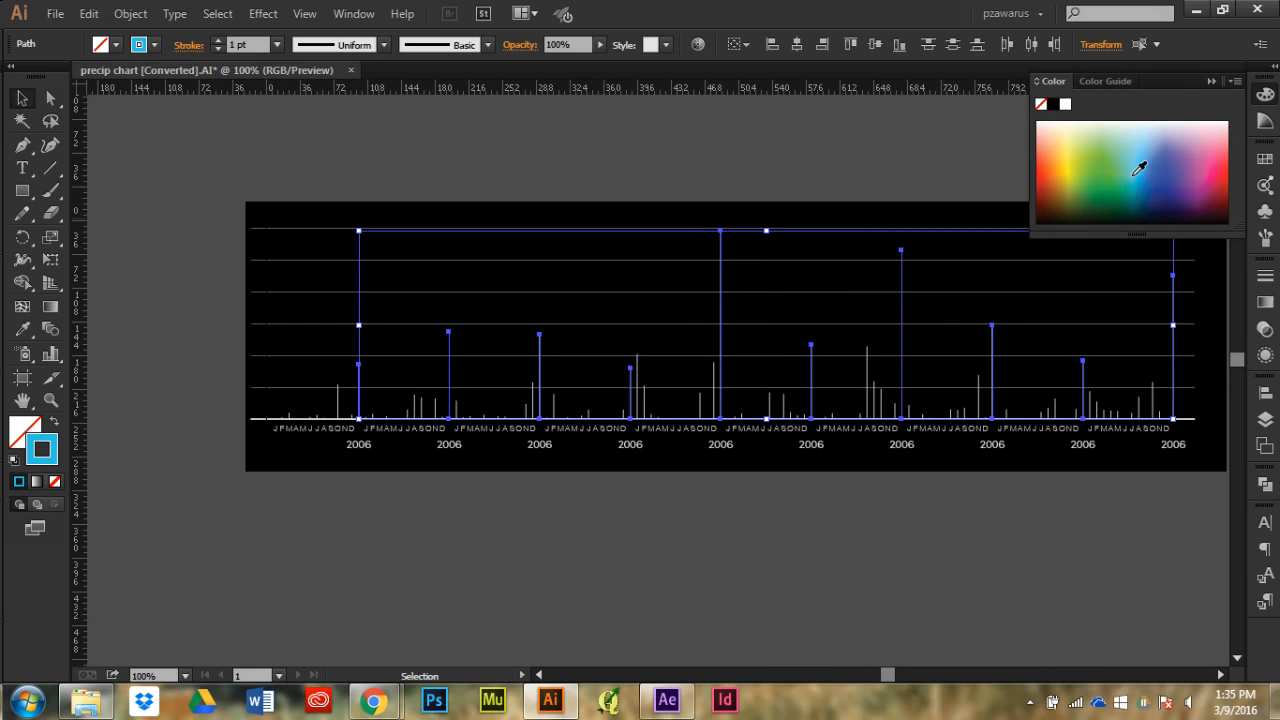
click(18, 104)
click(596, 168)
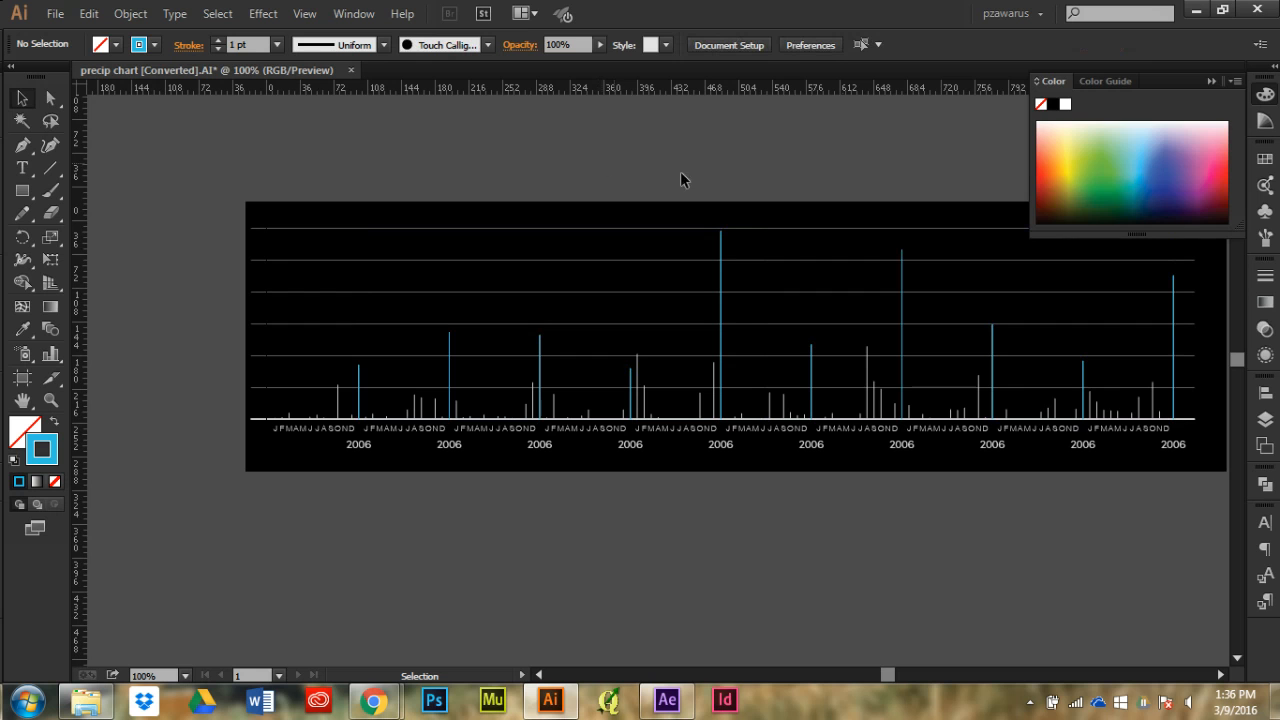
Set the stroke weight of all the blue bars on Layer 4 to 2 pt
click(1265, 420)
click(1215, 256)
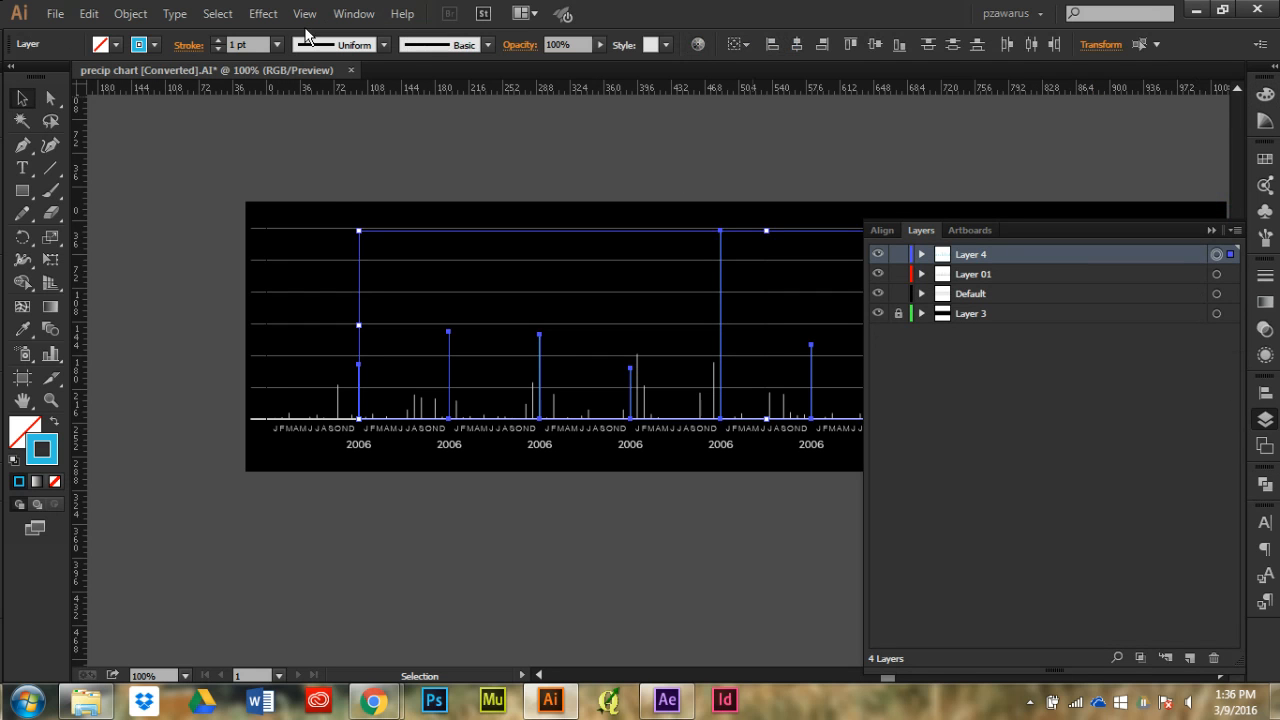
click(276, 45)
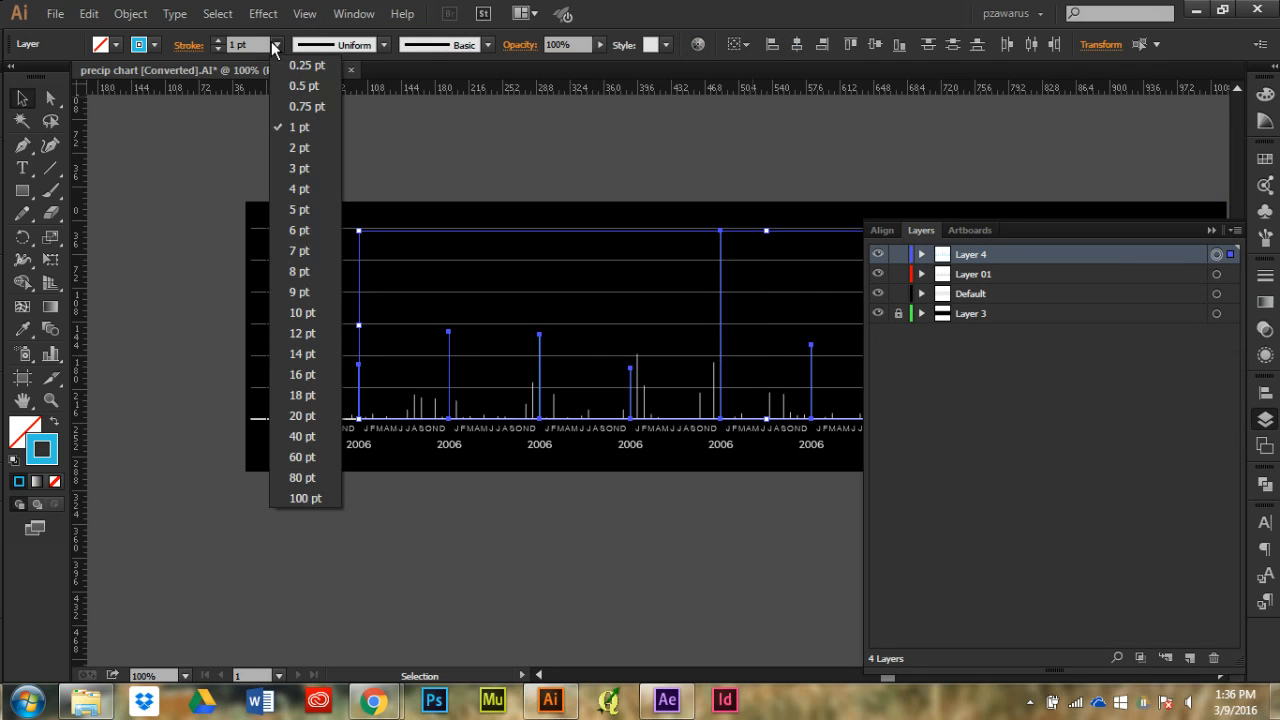
click(298, 147)
click(500, 197)
scroll(440, 211, down, 1)
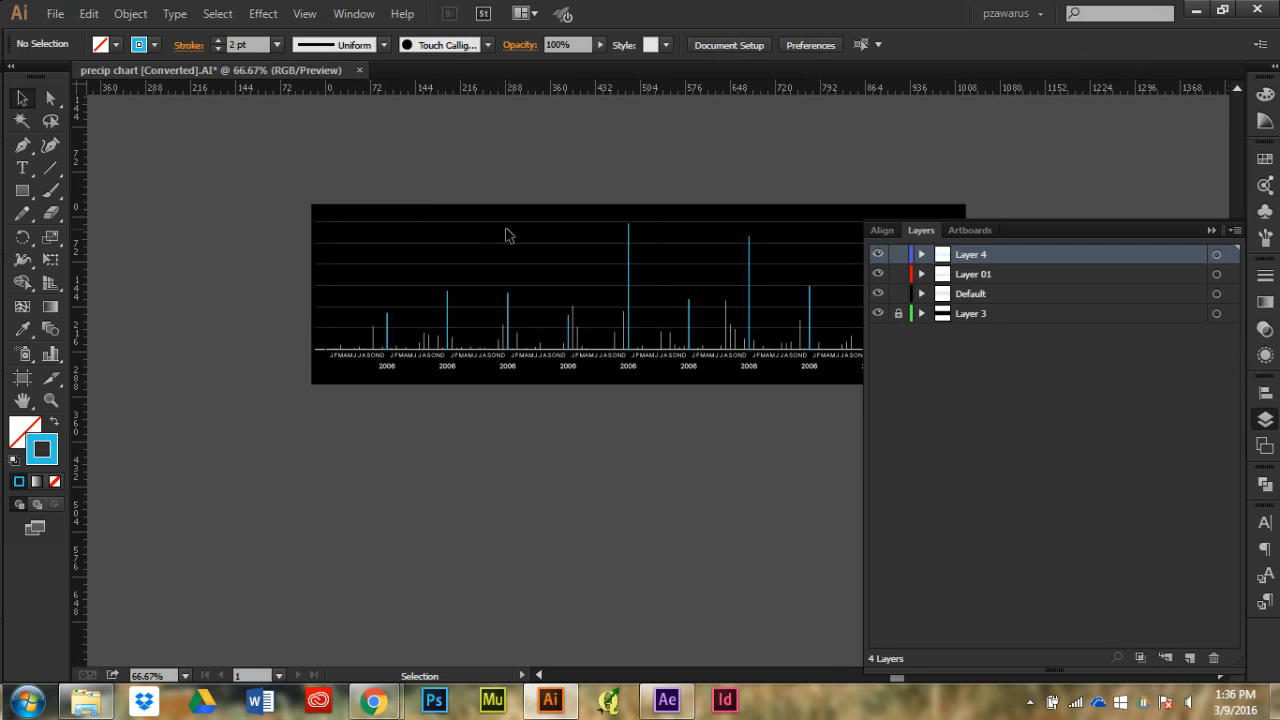
Shorten the baseline and horizontal grid lines at their left ends so they start just before the first month label
click(1210, 231)
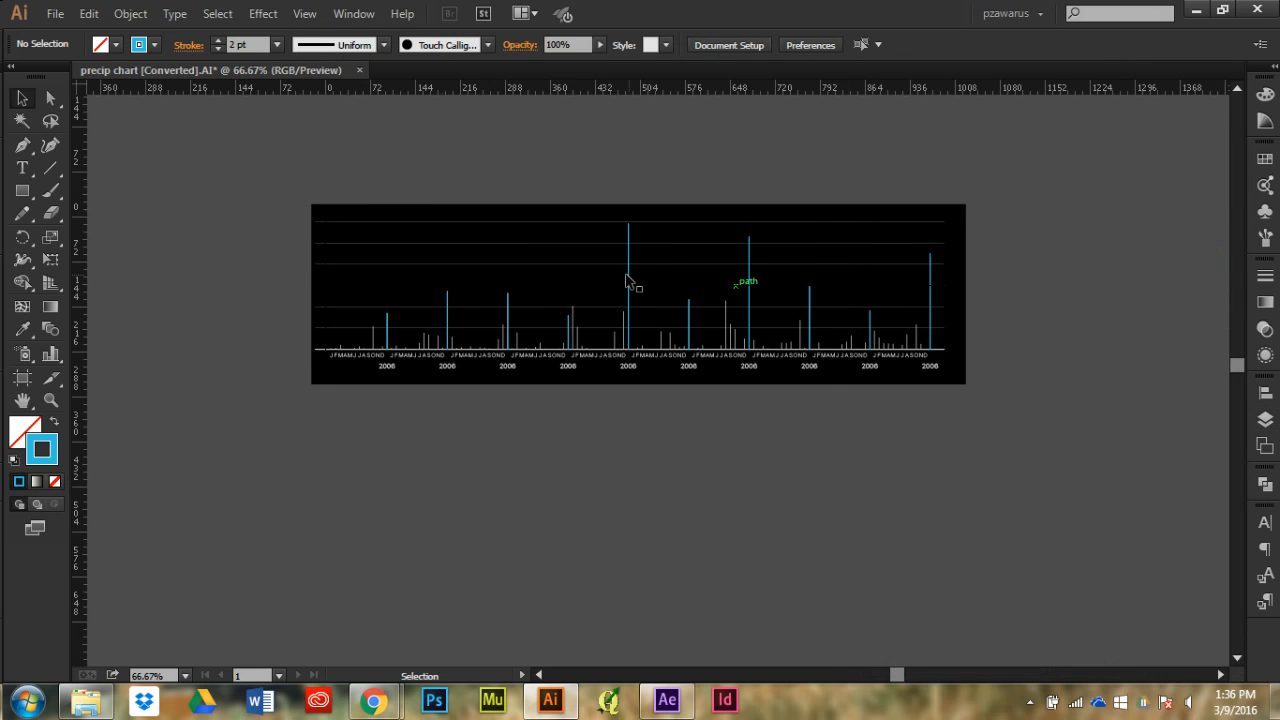
scroll(852, 329, up, 1)
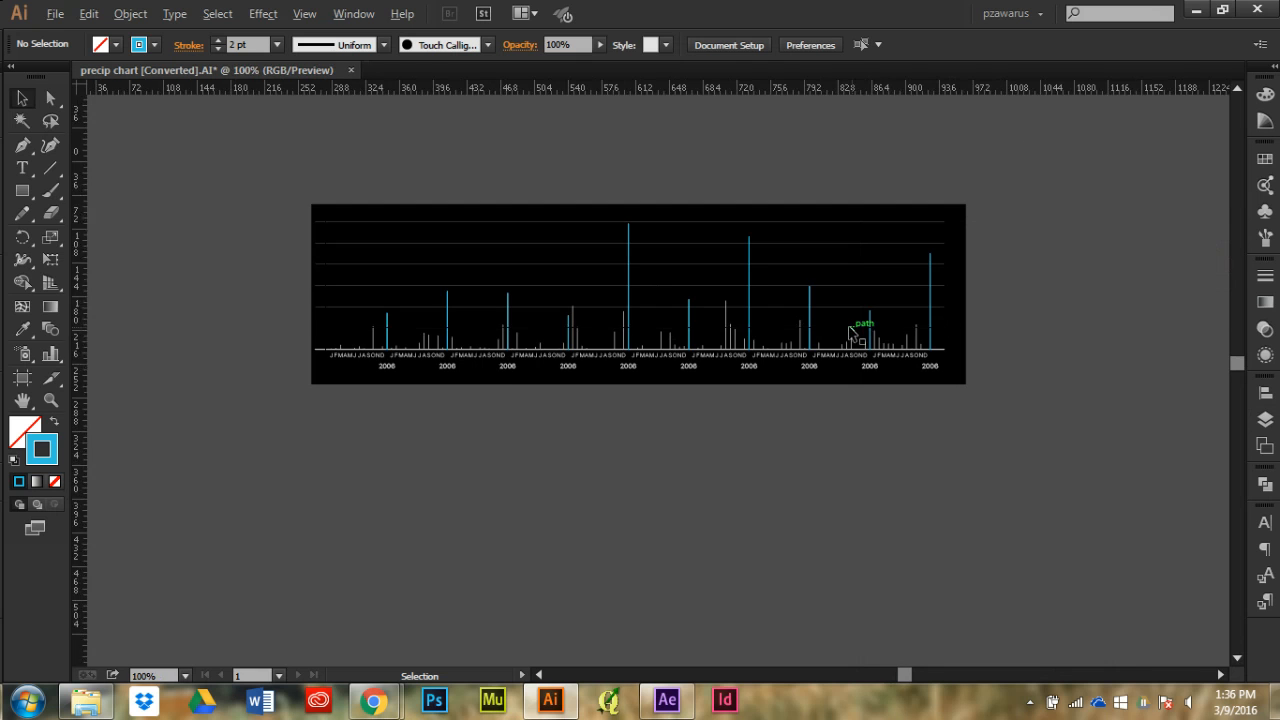
scroll(1076, 360, down, 1)
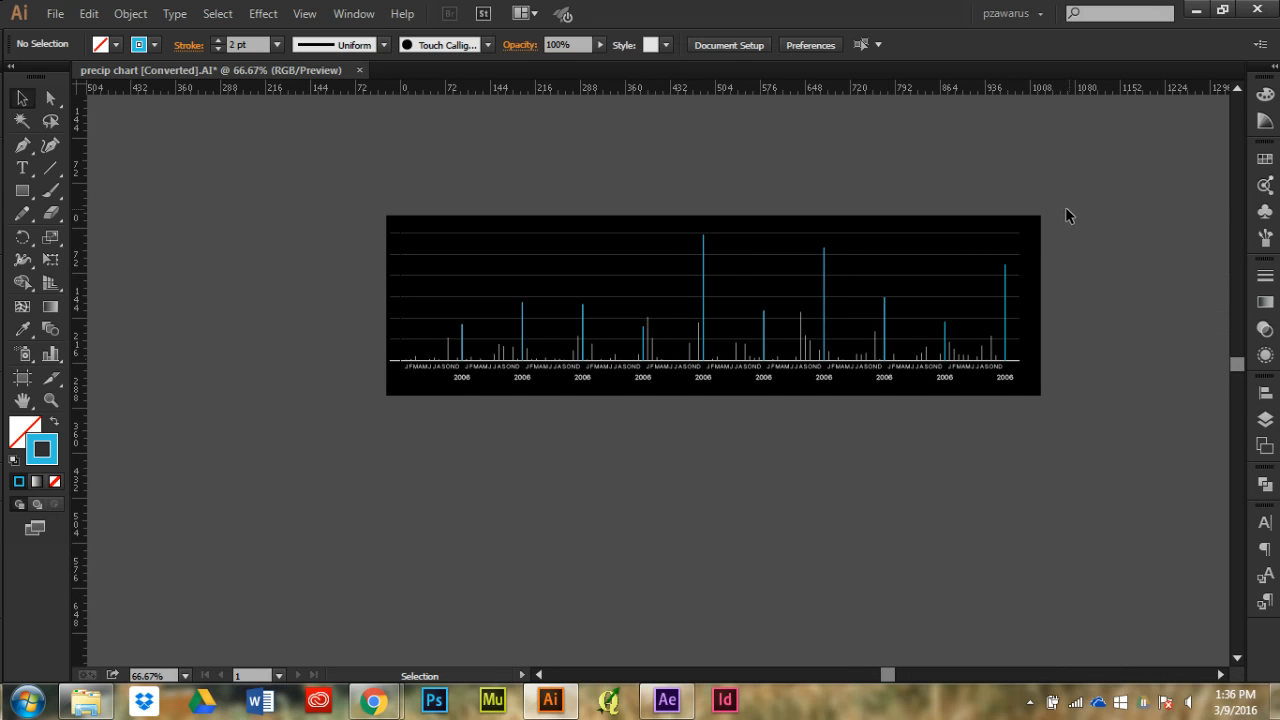
scroll(349, 272, up, 2)
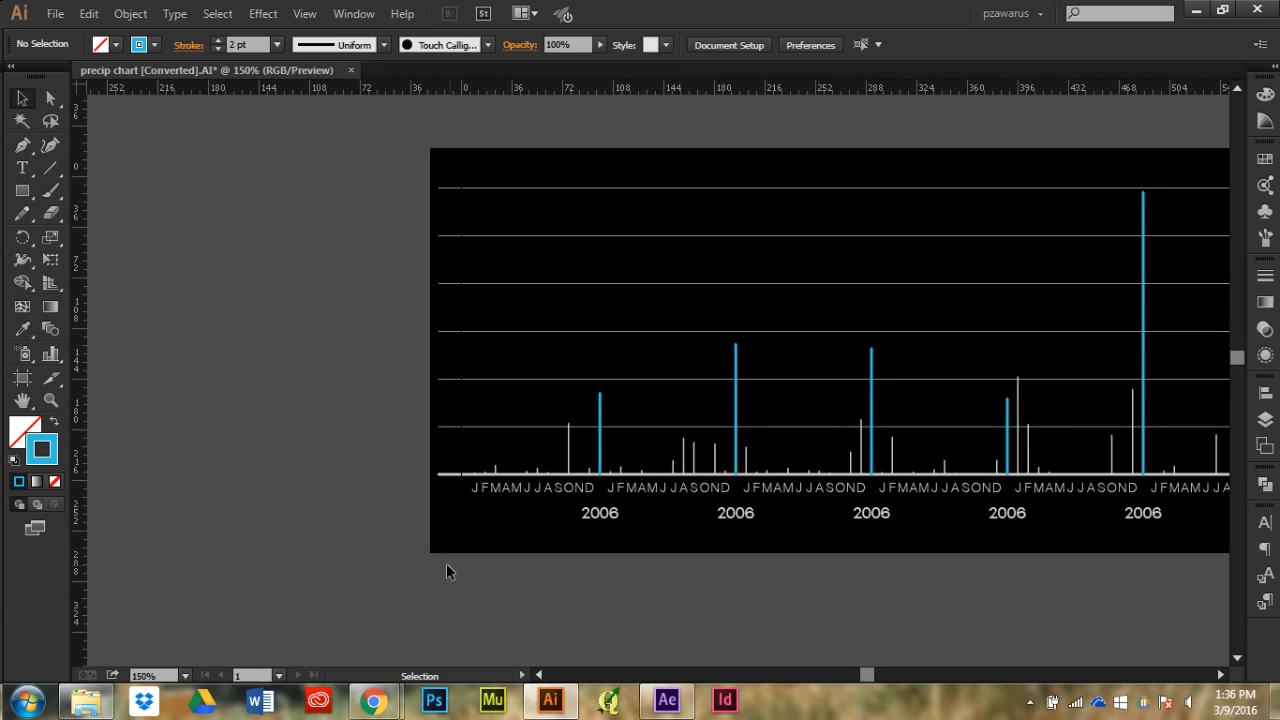
drag(444, 516, 380, 137)
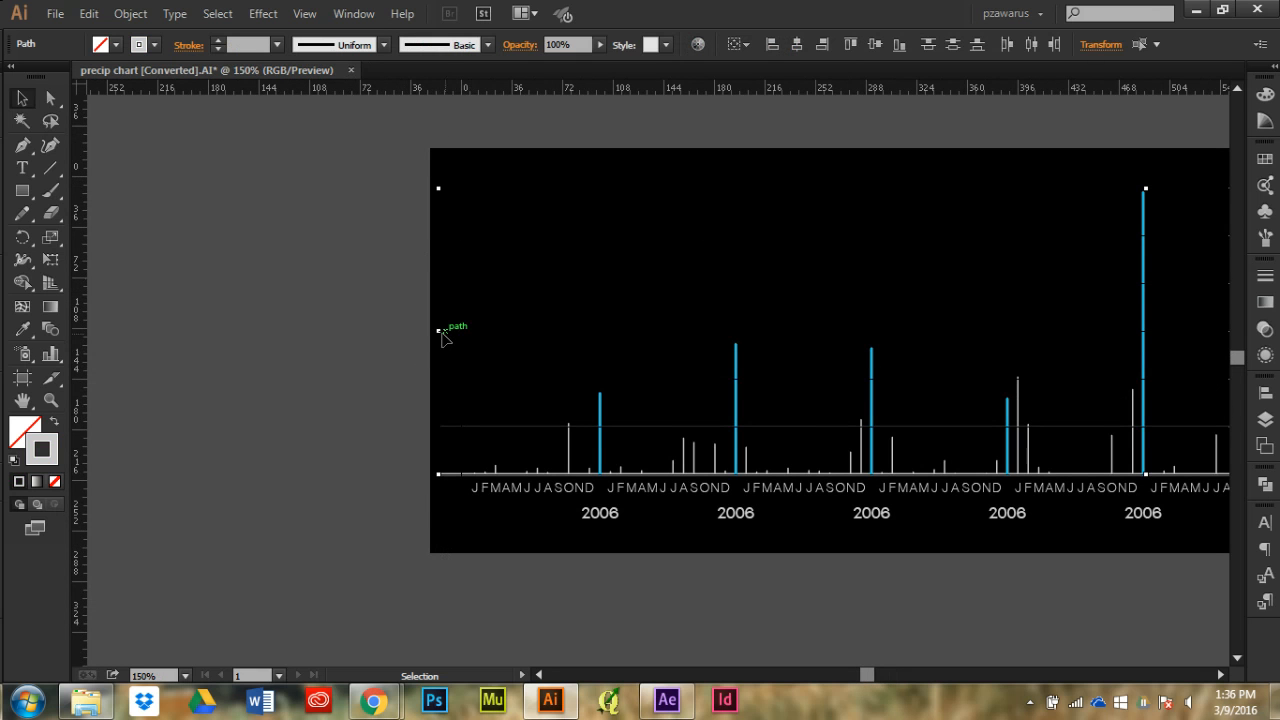
drag(441, 332, 455, 344)
click(252, 373)
scroll(250, 360, down, 2)
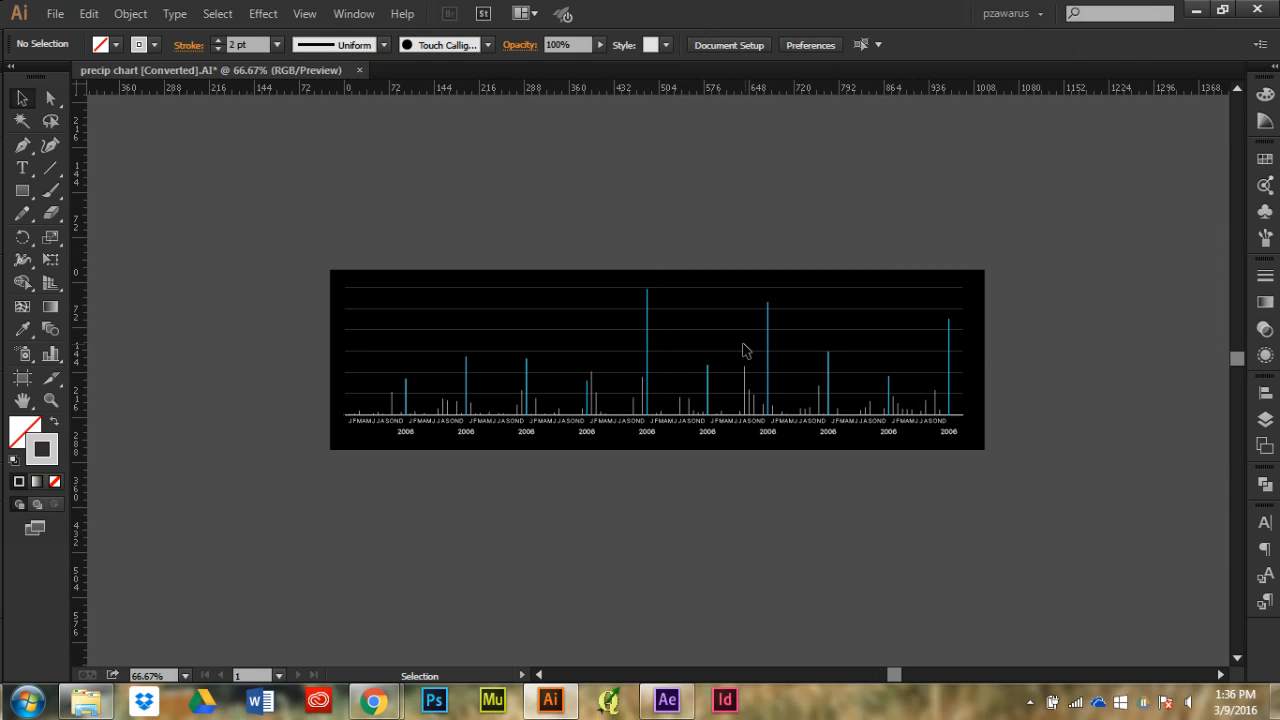
Switch to After Effects to view the oblique composition, and return to the Illustrator chart
click(667, 700)
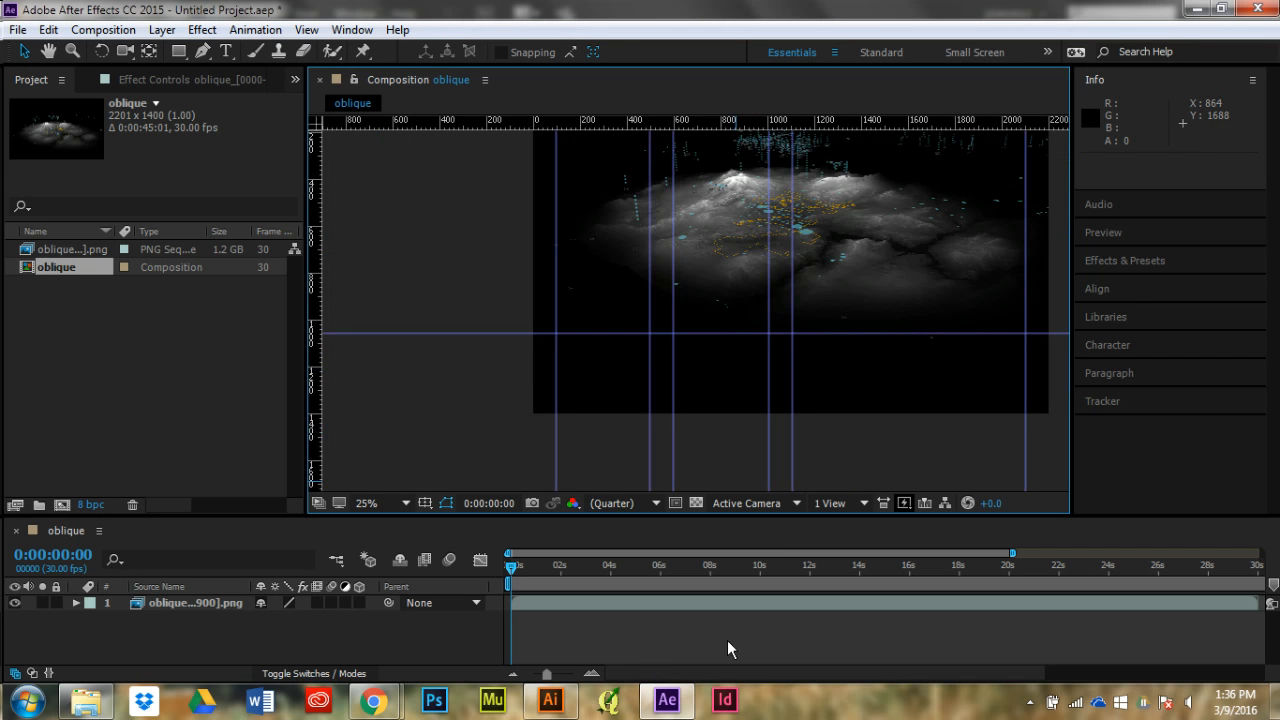
click(667, 700)
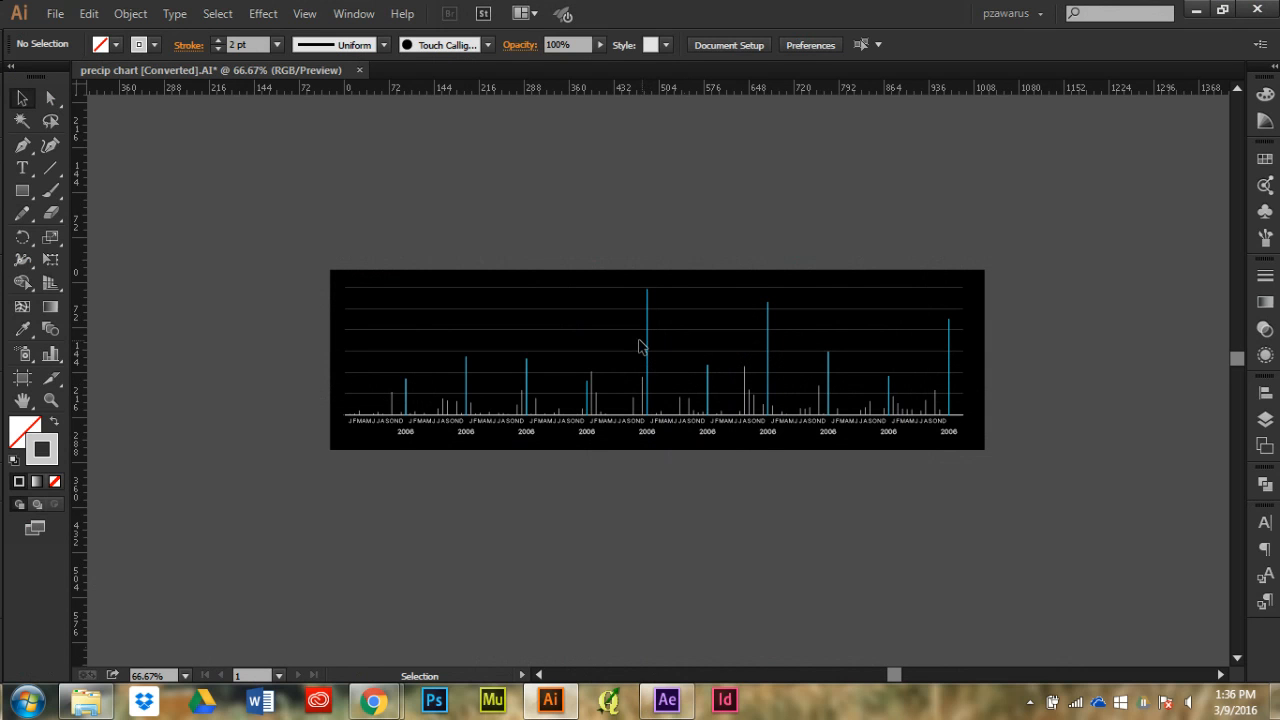
Select all the blue bars on Layer 4 and release them to layers with the Build option
click(1264, 420)
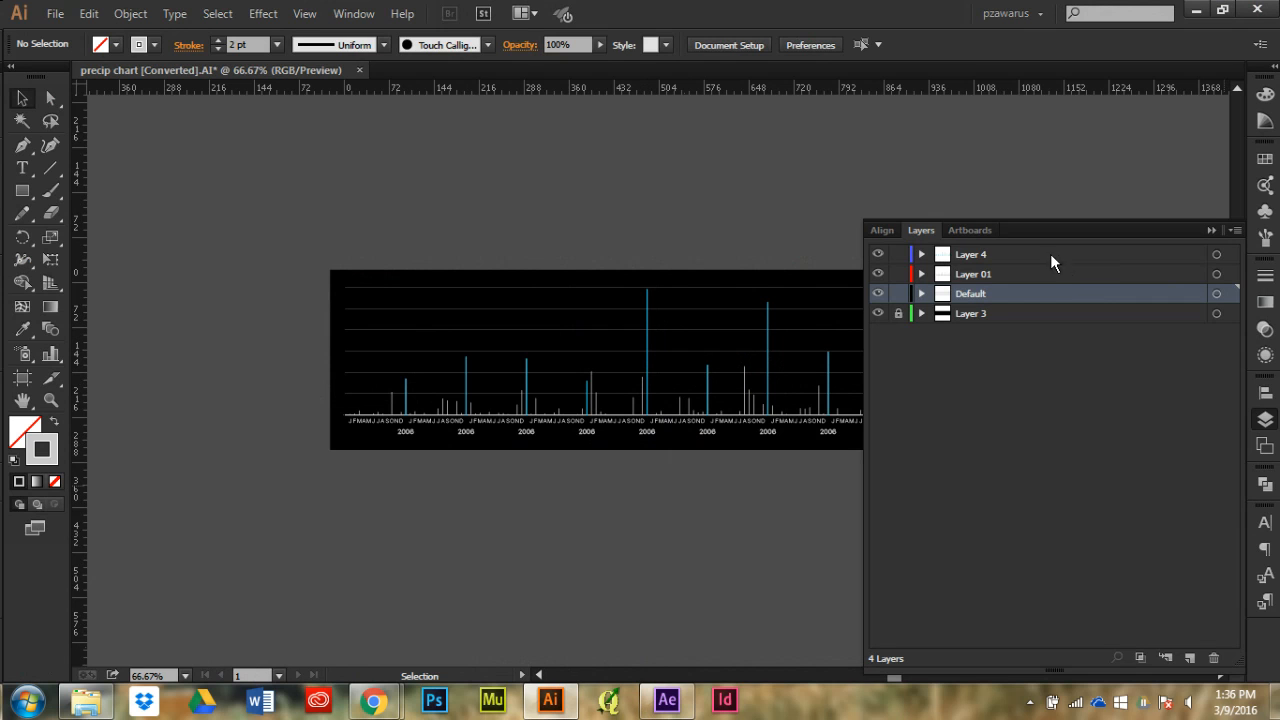
click(1215, 255)
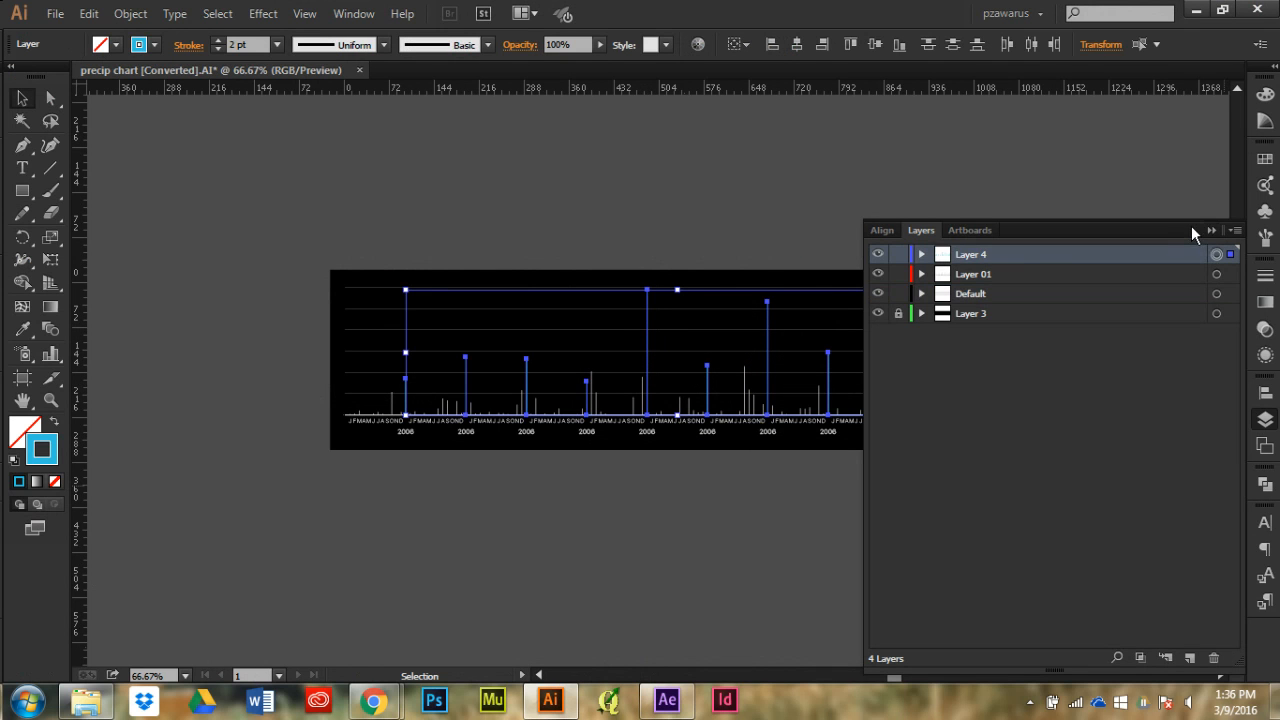
click(1204, 231)
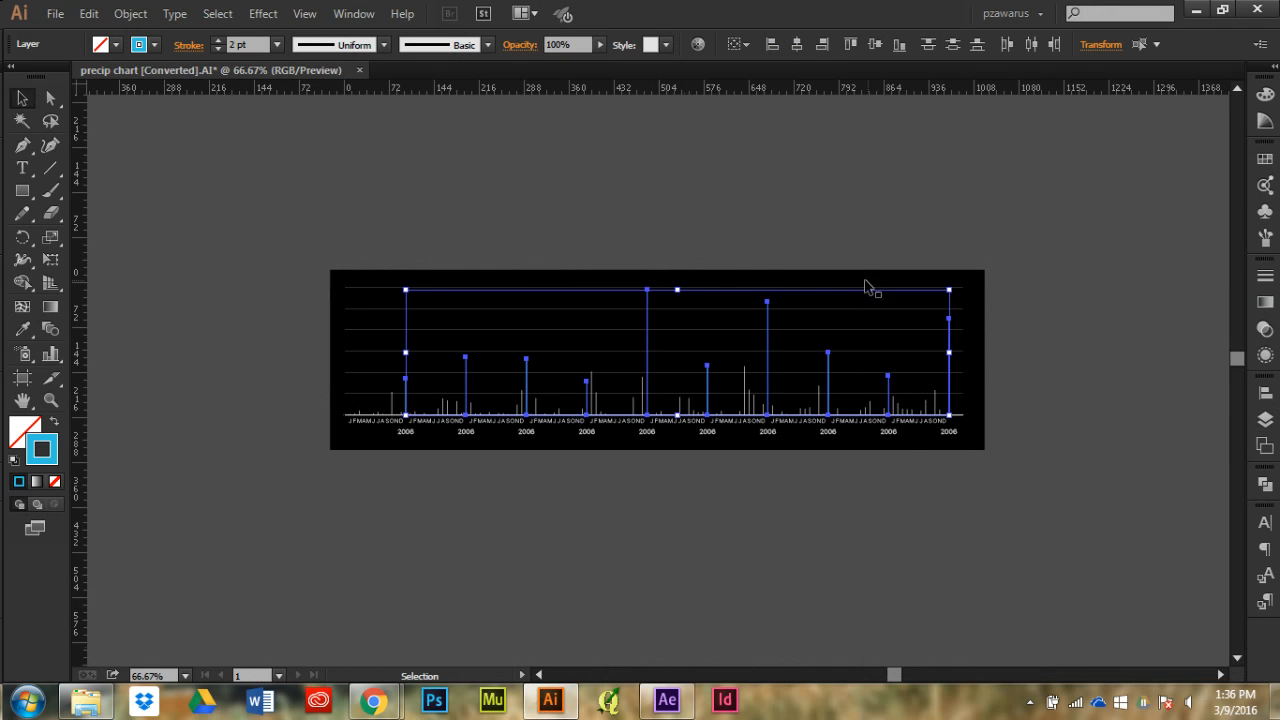
click(1265, 419)
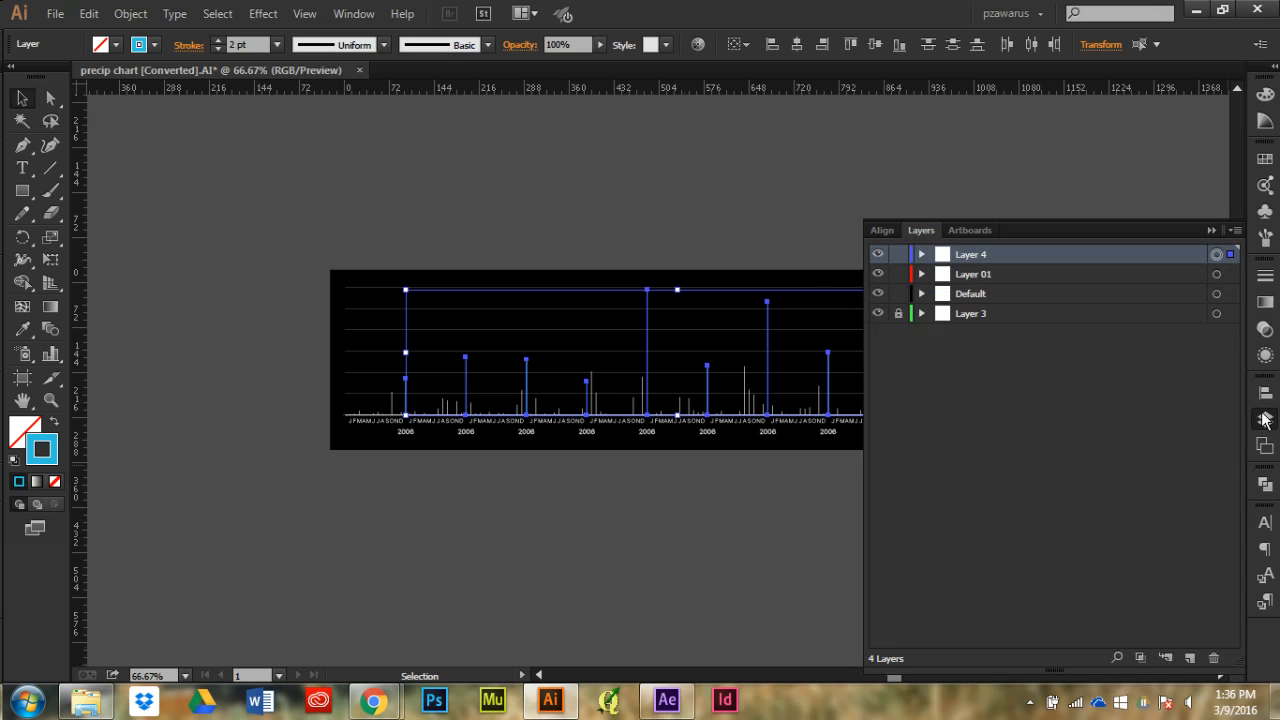
click(1234, 231)
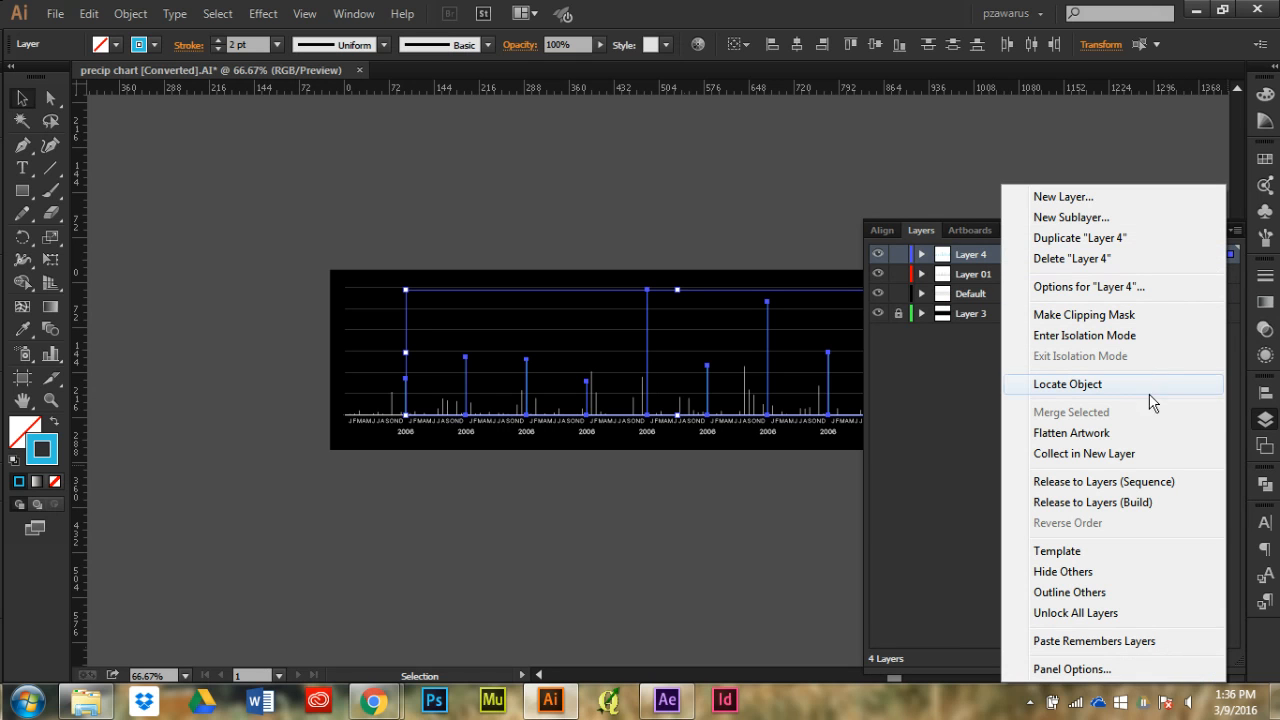
click(1176, 501)
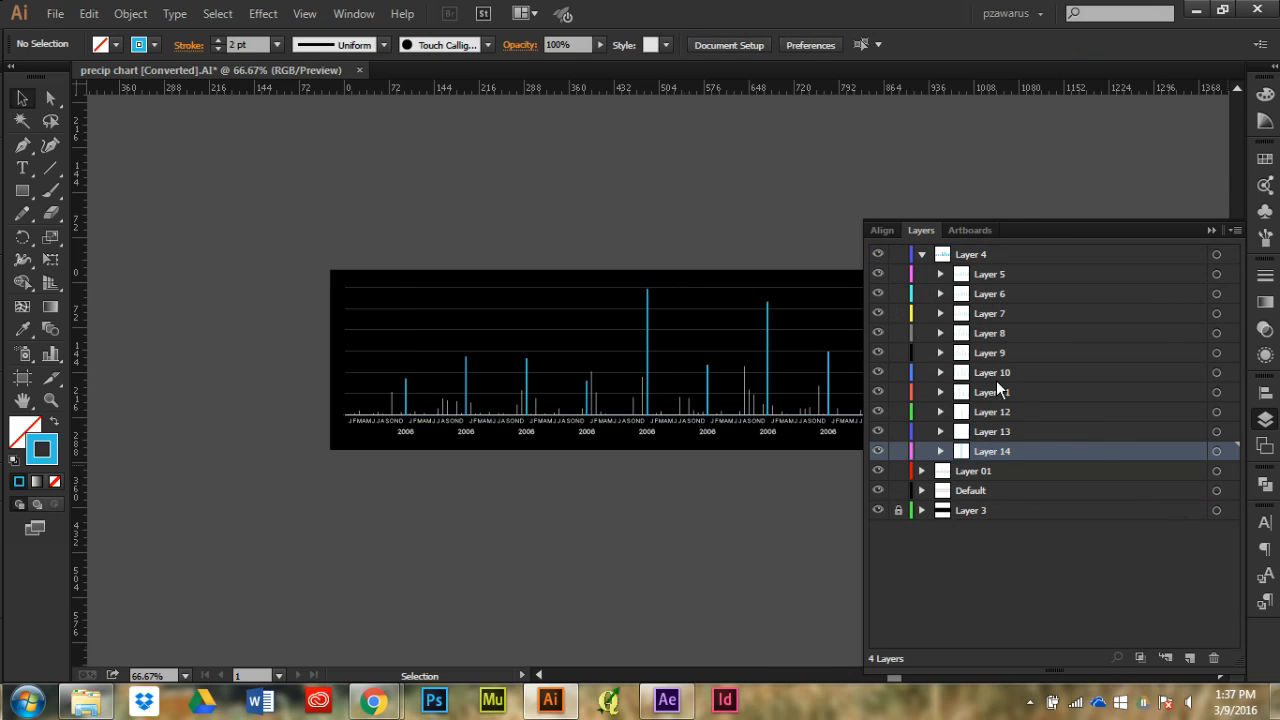
Move sublayers Layer 5 to Layer 14 out of Layer 4 to the top level, and delete the emptied Layer 4
shift+click(1004, 277)
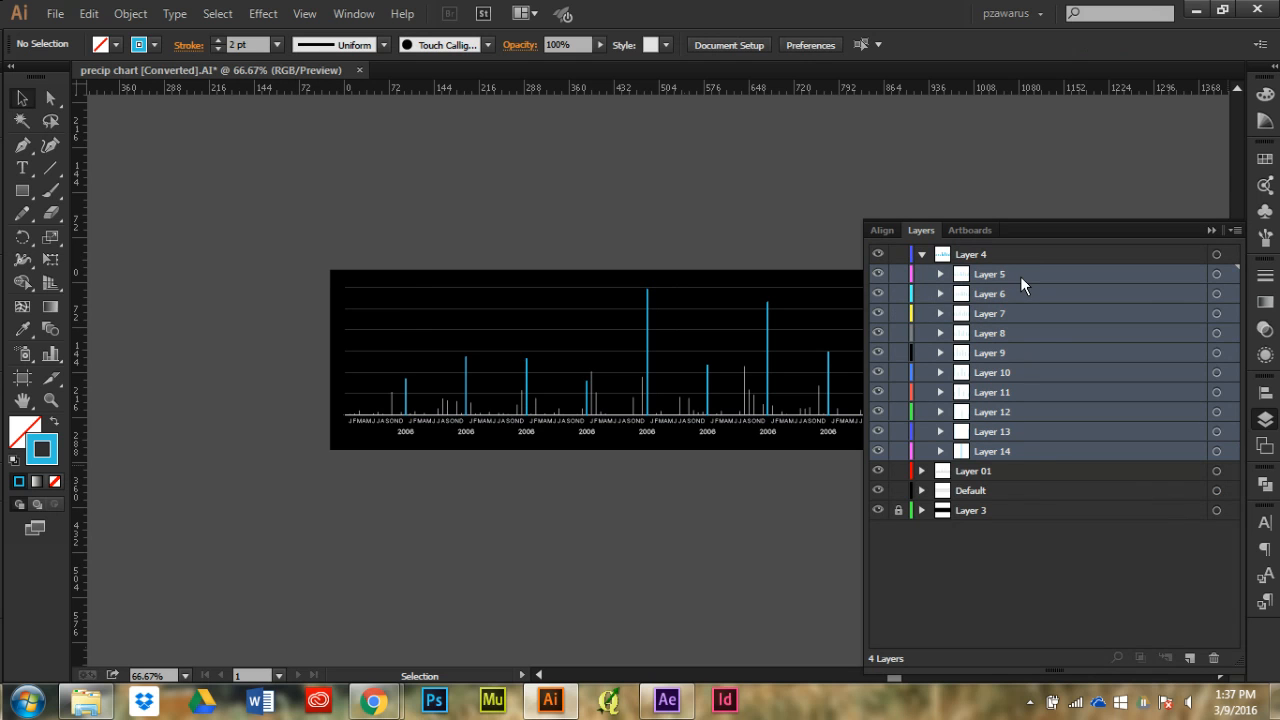
drag(1020, 276, 1022, 245)
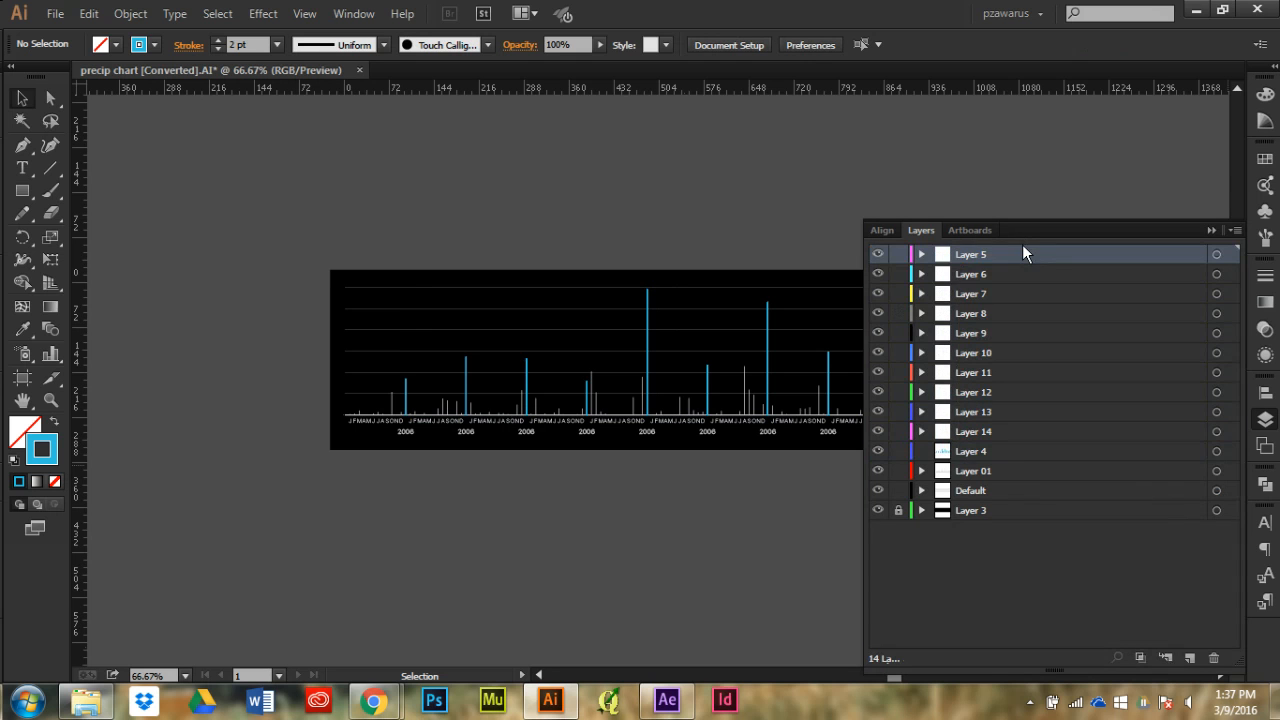
click(1006, 451)
click(1215, 657)
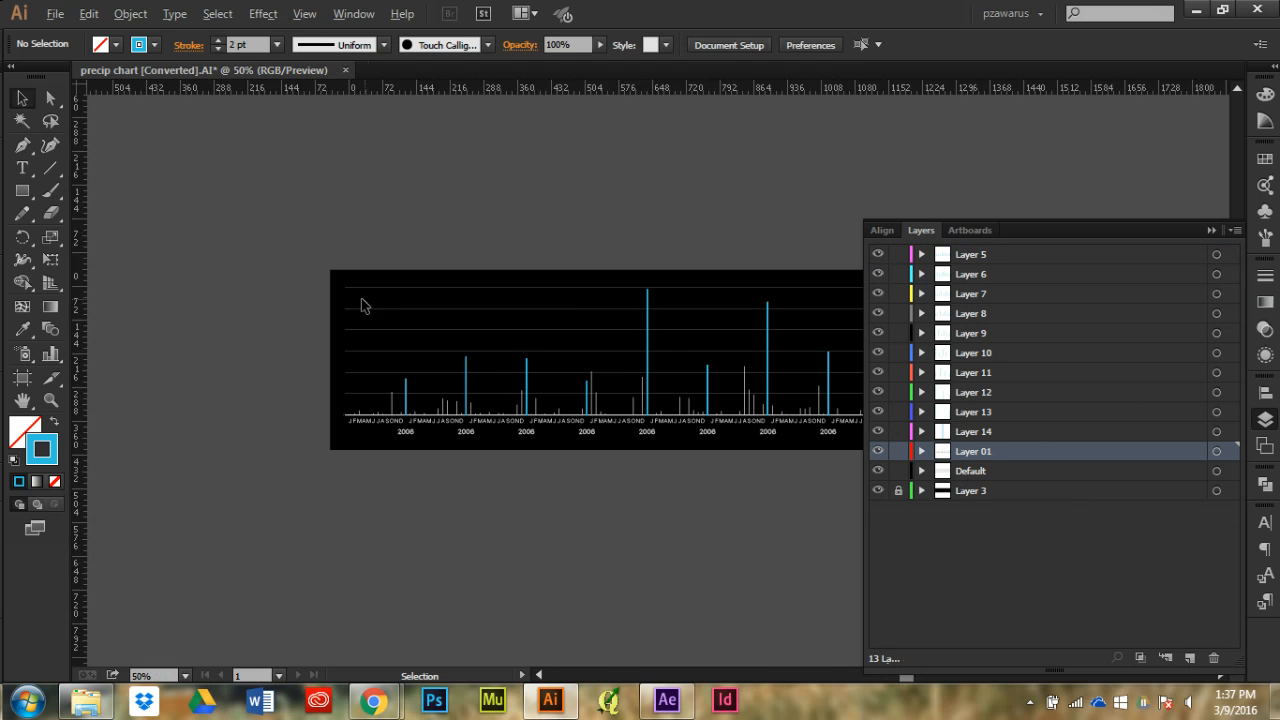
Check which blue bars Layer 01 and Layer 5 hold by toggling their visibility and selecting the last bar
scroll(363, 300, down, 1)
click(877, 453)
click(876, 455)
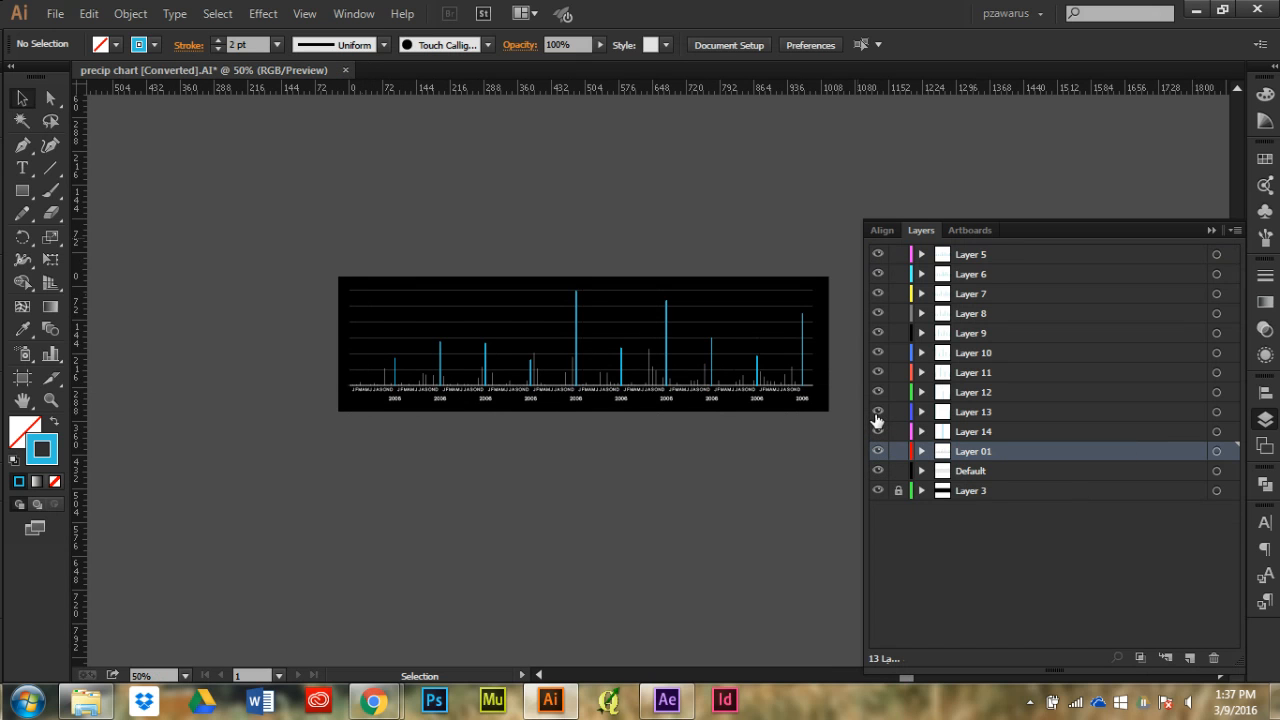
click(802, 345)
click(838, 336)
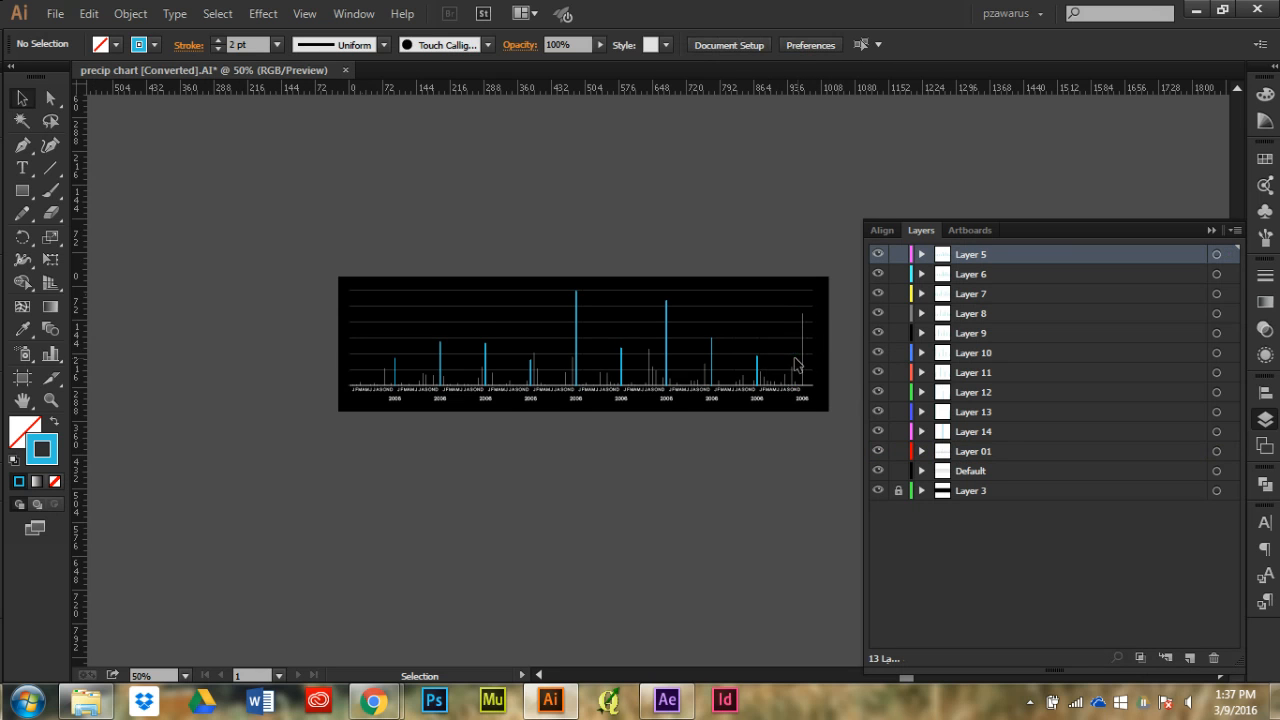
ctrl+click(803, 343)
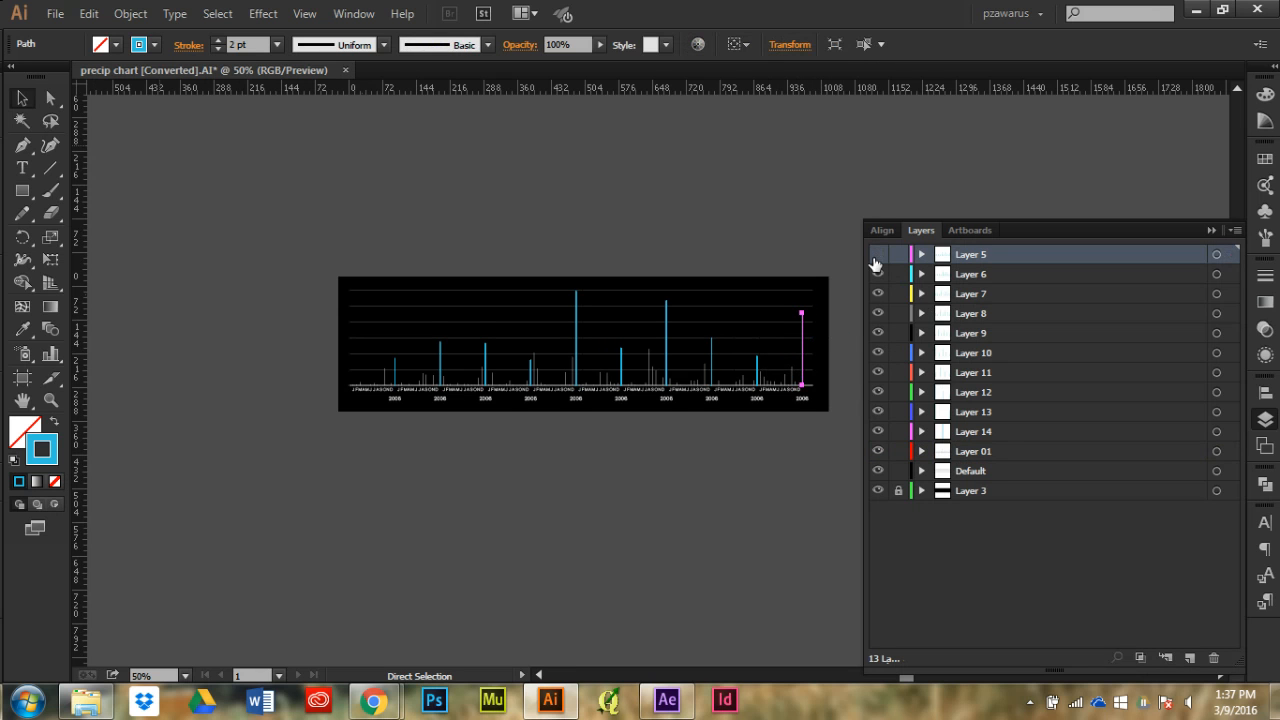
click(876, 256)
click(879, 255)
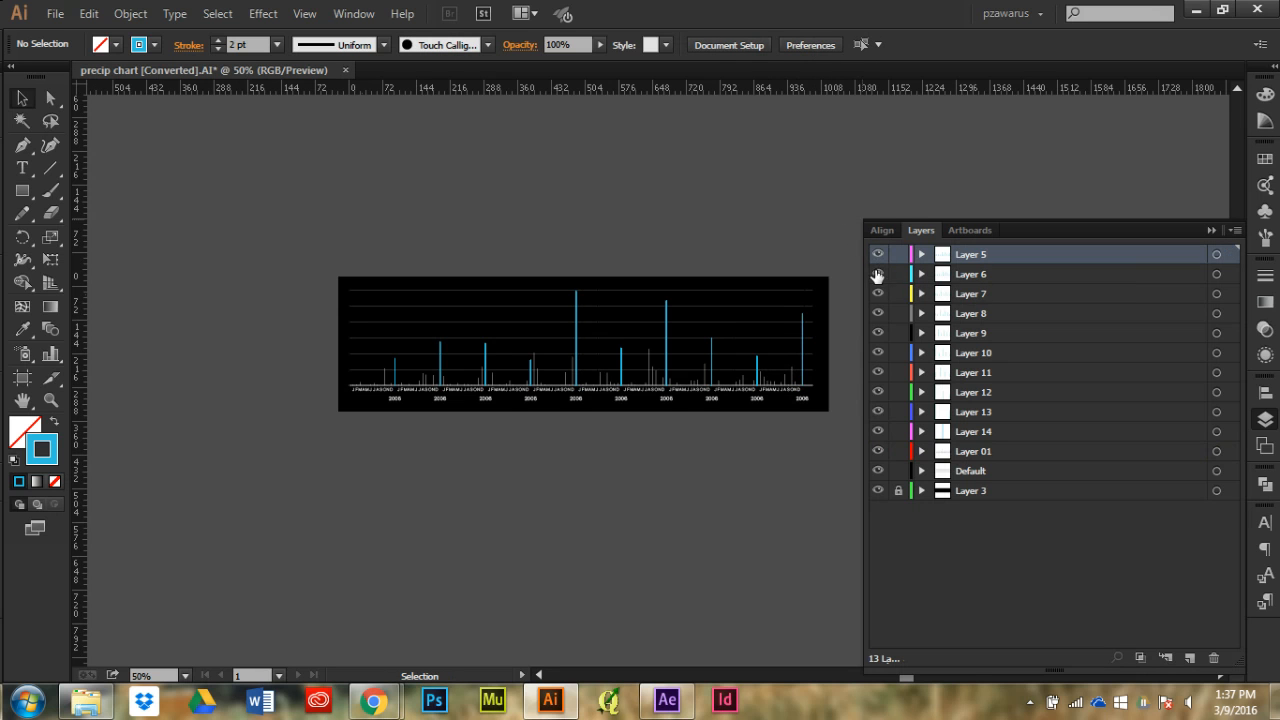
Hide Layer 6 and try to remove the extra blue bars from Layer 5 one by one, from the second-to-last bar back to the first
click(877, 275)
click(762, 362)
scroll(776, 336, up, 1)
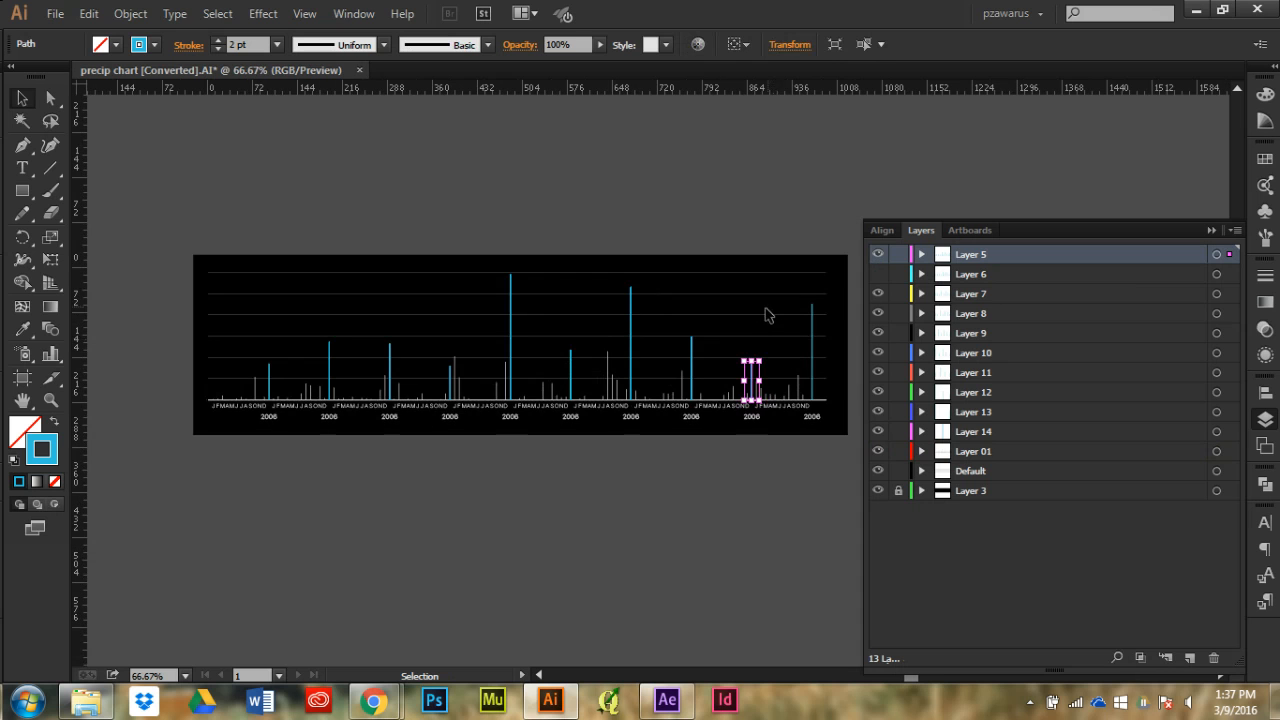
click(776, 296)
click(694, 357)
click(643, 330)
click(632, 321)
click(586, 365)
click(571, 374)
click(496, 330)
click(511, 322)
click(457, 346)
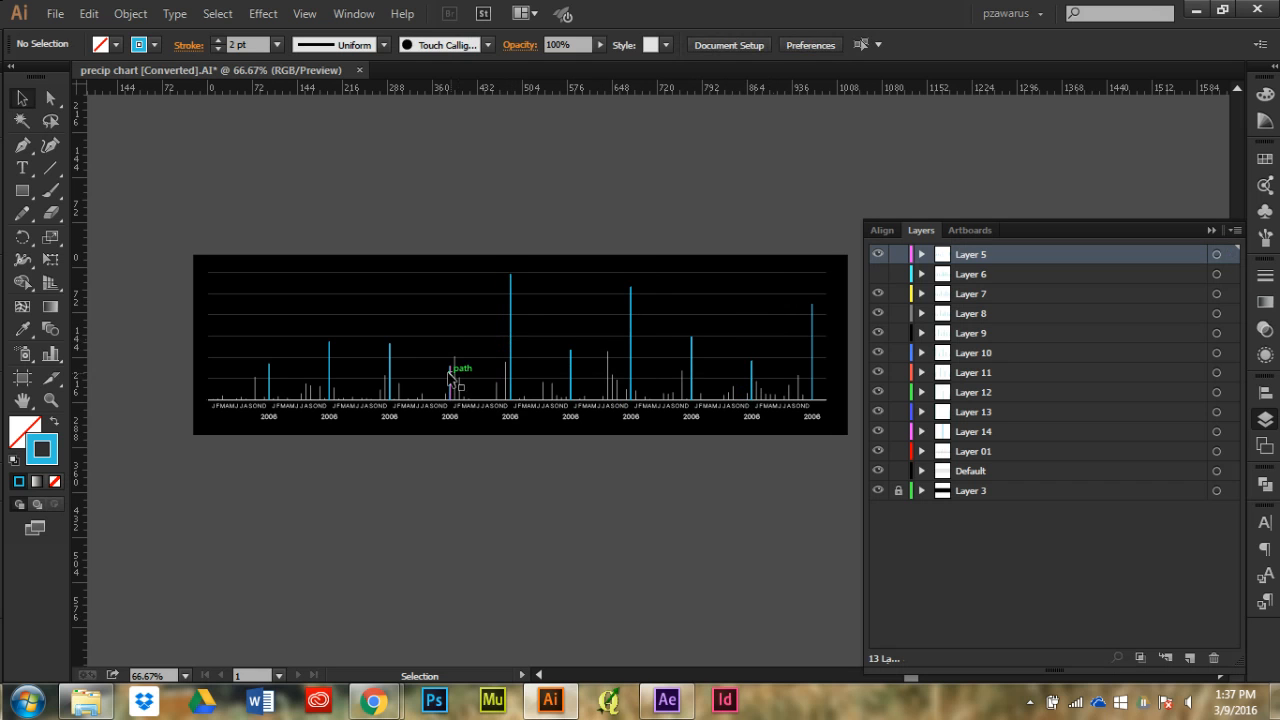
click(449, 372)
key(ctrl+2)
click(389, 352)
key(ctrl+2)
click(330, 350)
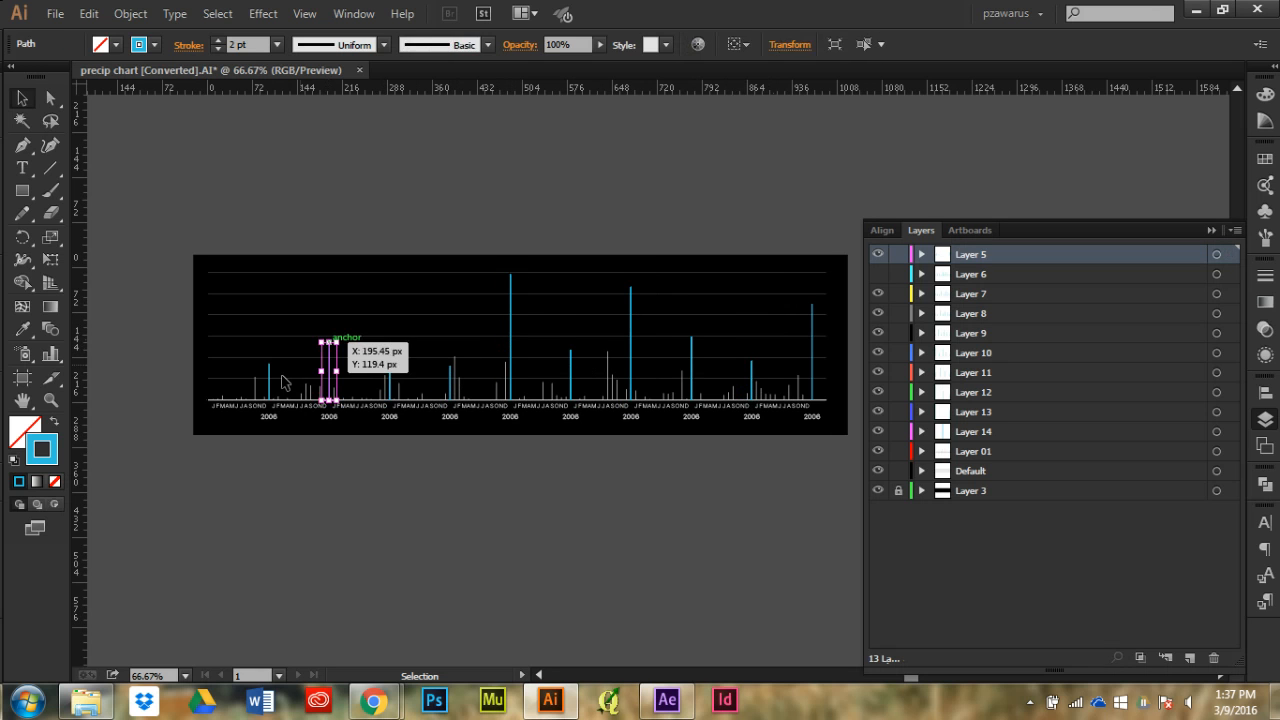
key(ctrl+2)
click(268, 385)
key(ctrl+2)
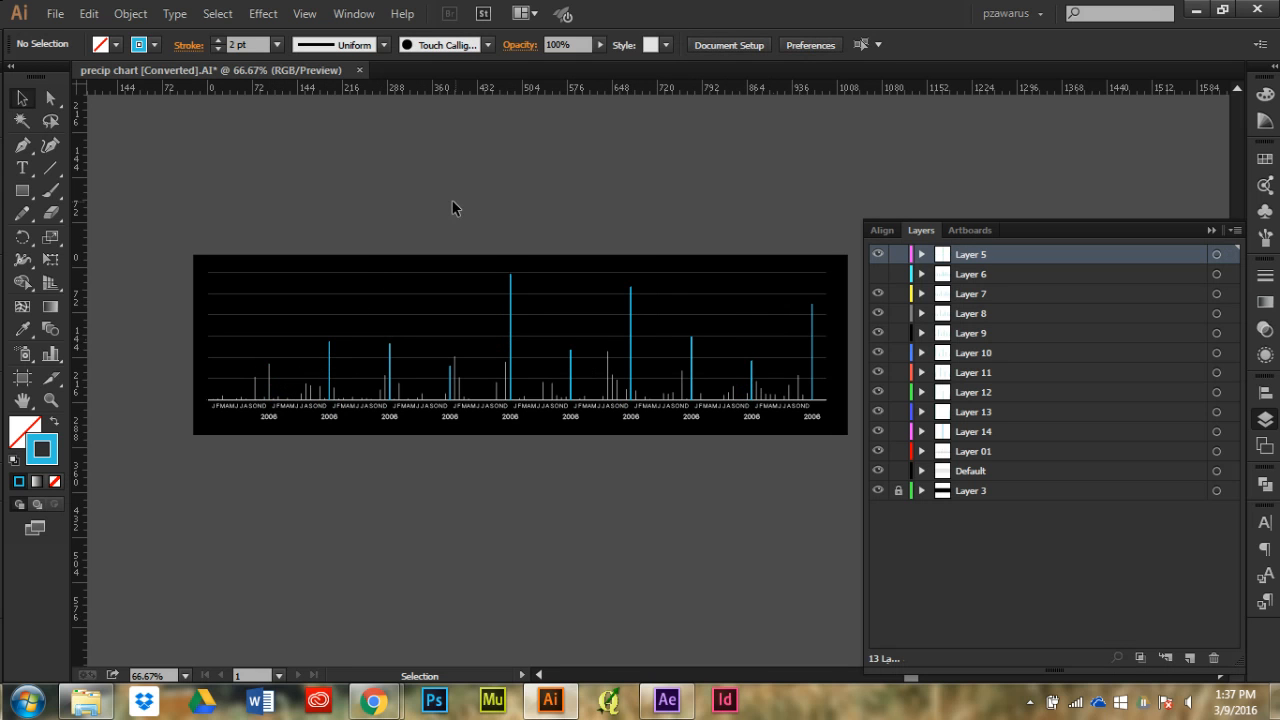
Undo the removal of the first blue bar and make Layer 6 visible again
key(ctrl+z)
click(462, 202)
click(873, 254)
click(877, 255)
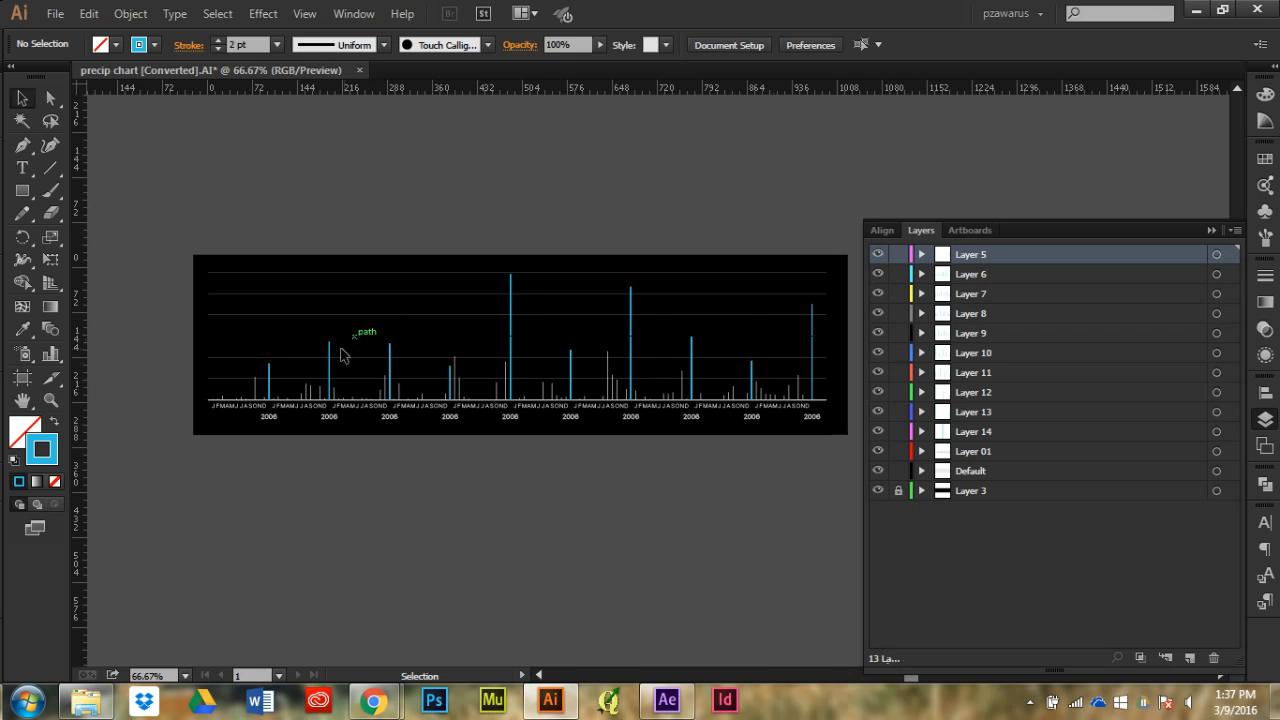
Examine which layer holds each blue bar by selecting individual bars and the full contents of Layers 6 to 9
click(268, 370)
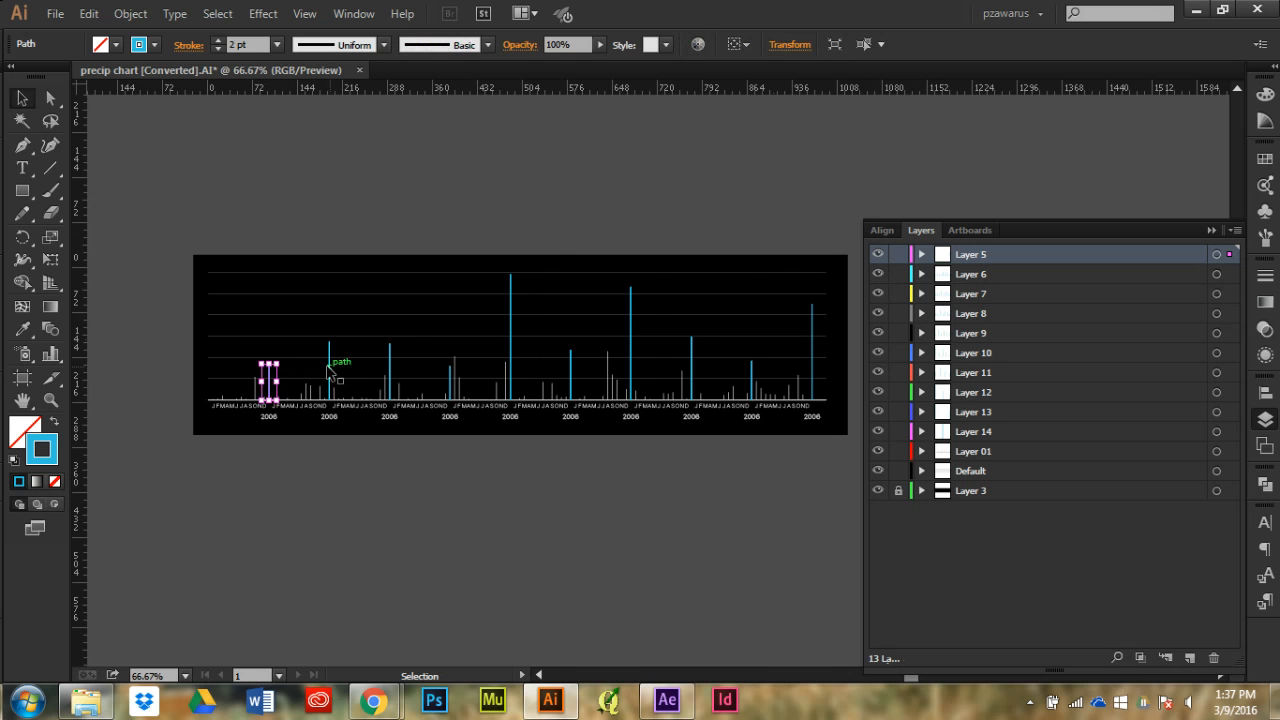
shift+click(329, 370)
click(329, 372)
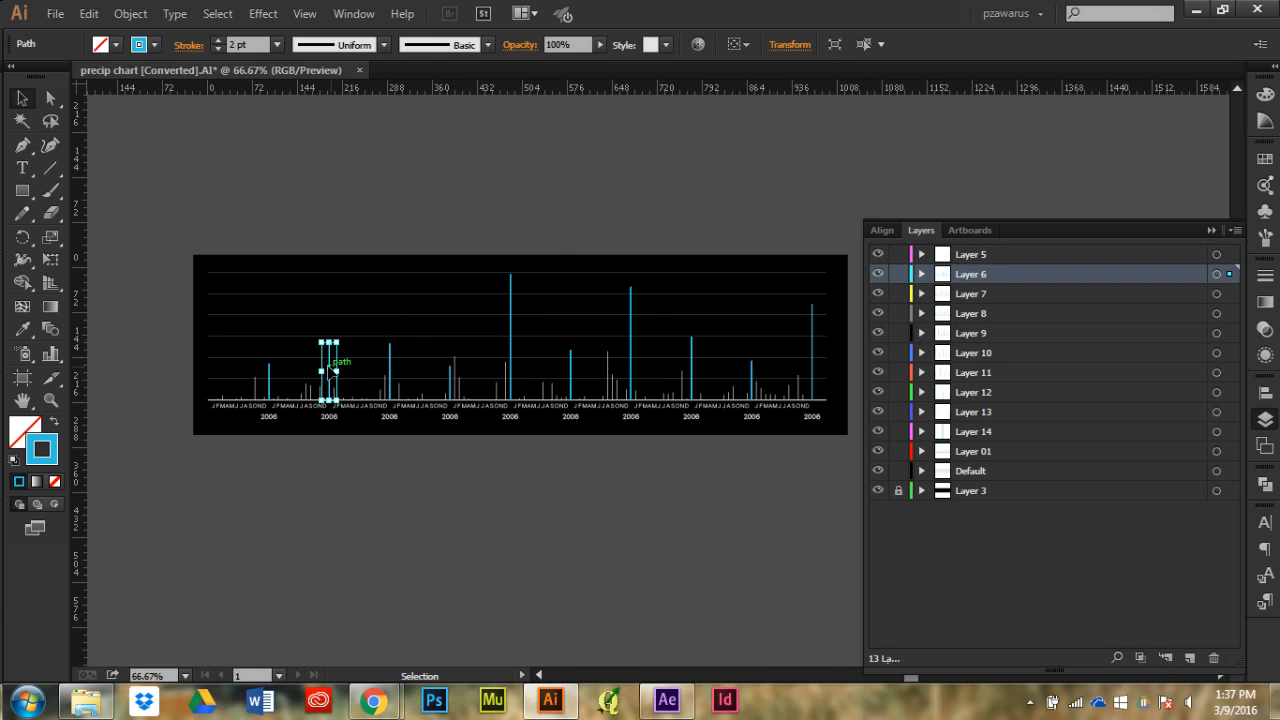
click(390, 370)
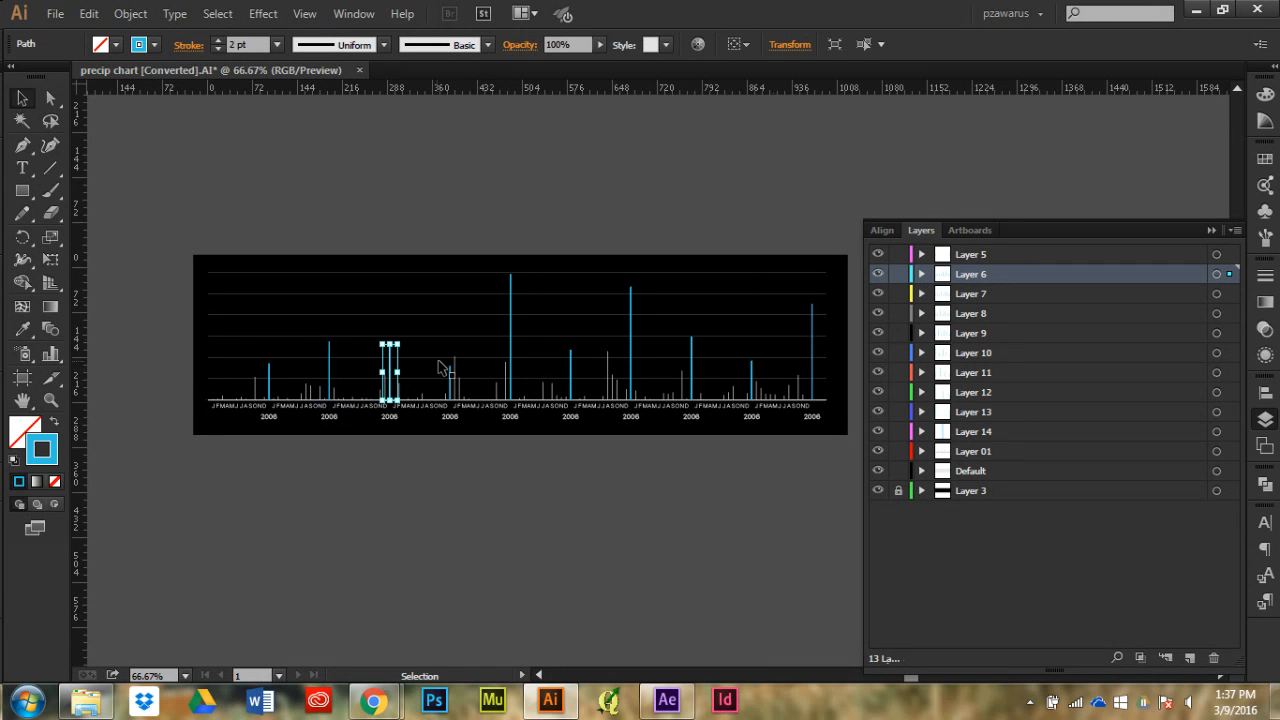
click(511, 345)
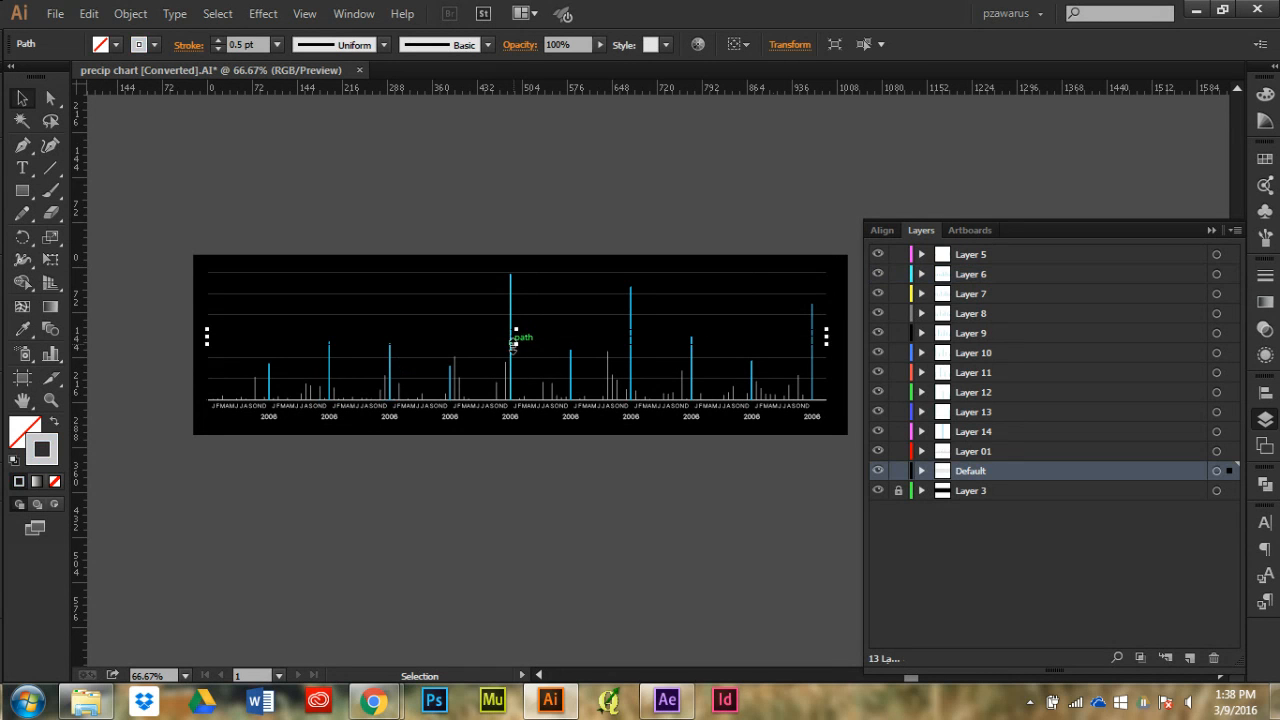
click(511, 330)
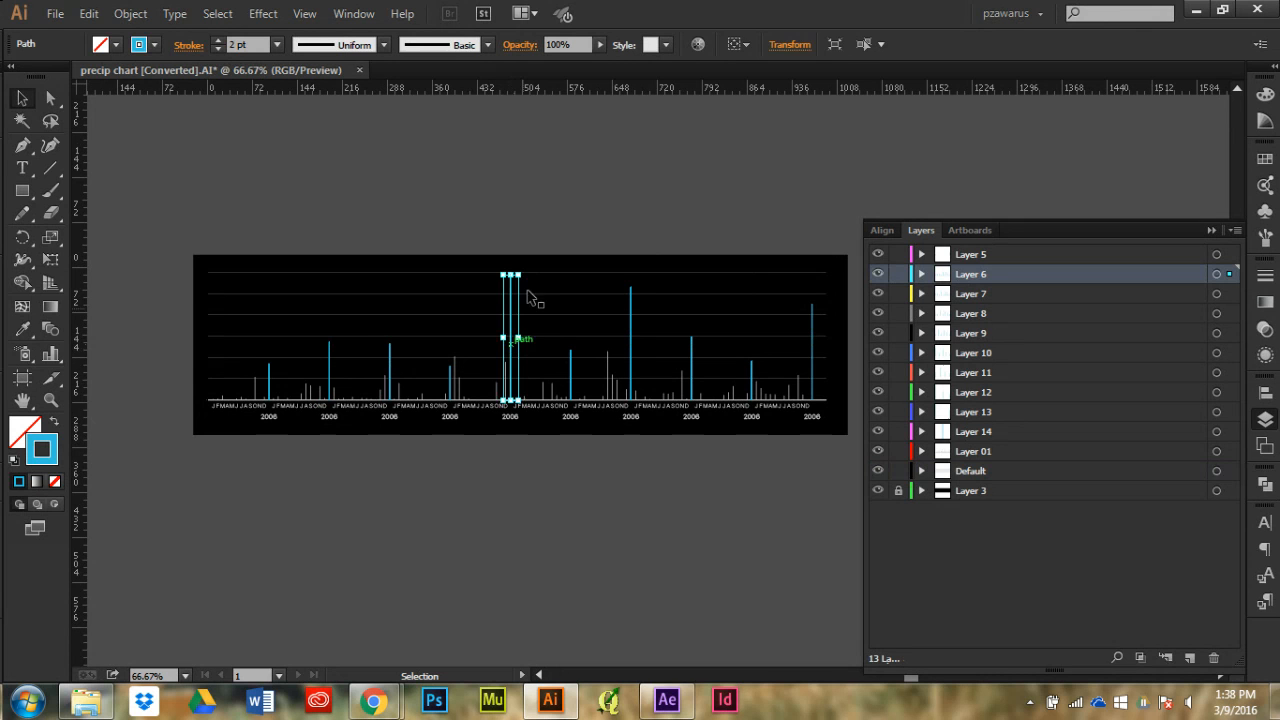
click(576, 178)
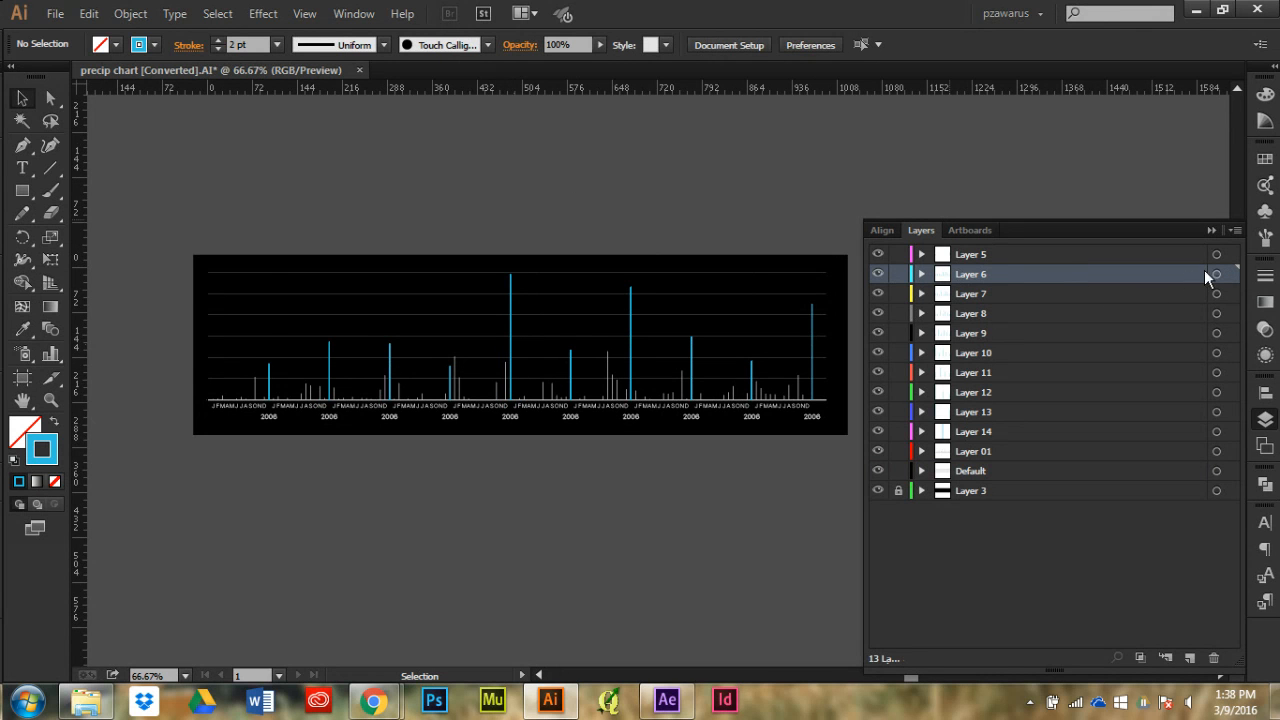
click(1215, 275)
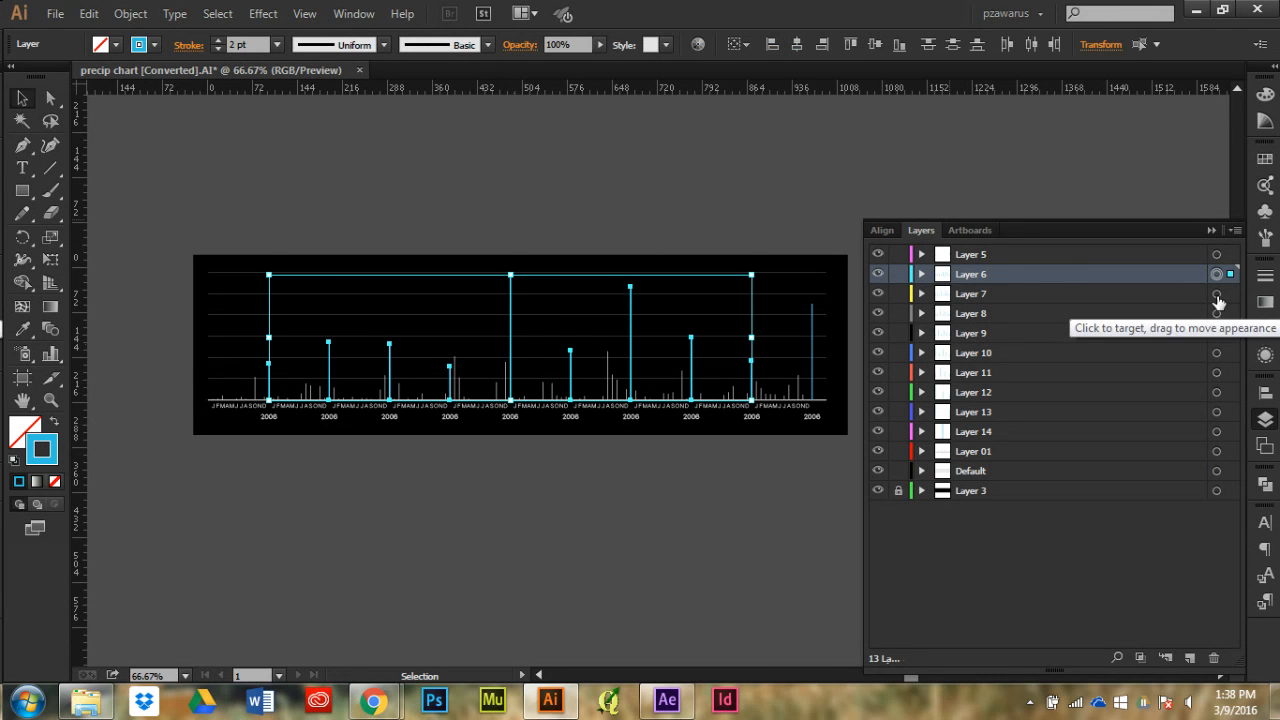
click(1217, 295)
click(1217, 314)
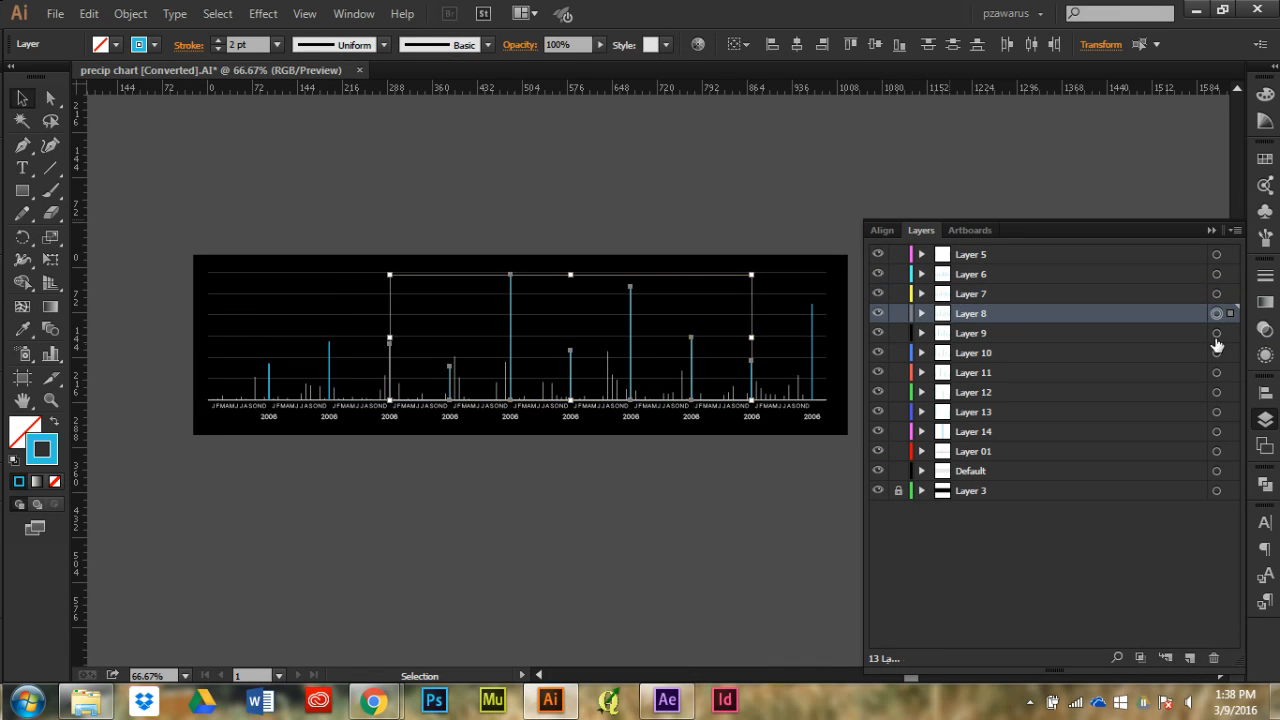
click(1217, 334)
click(747, 207)
Undo the bar removals, layer moves and Build release until the bars are plain paths on Layer 4 again
key(ctrl+z)
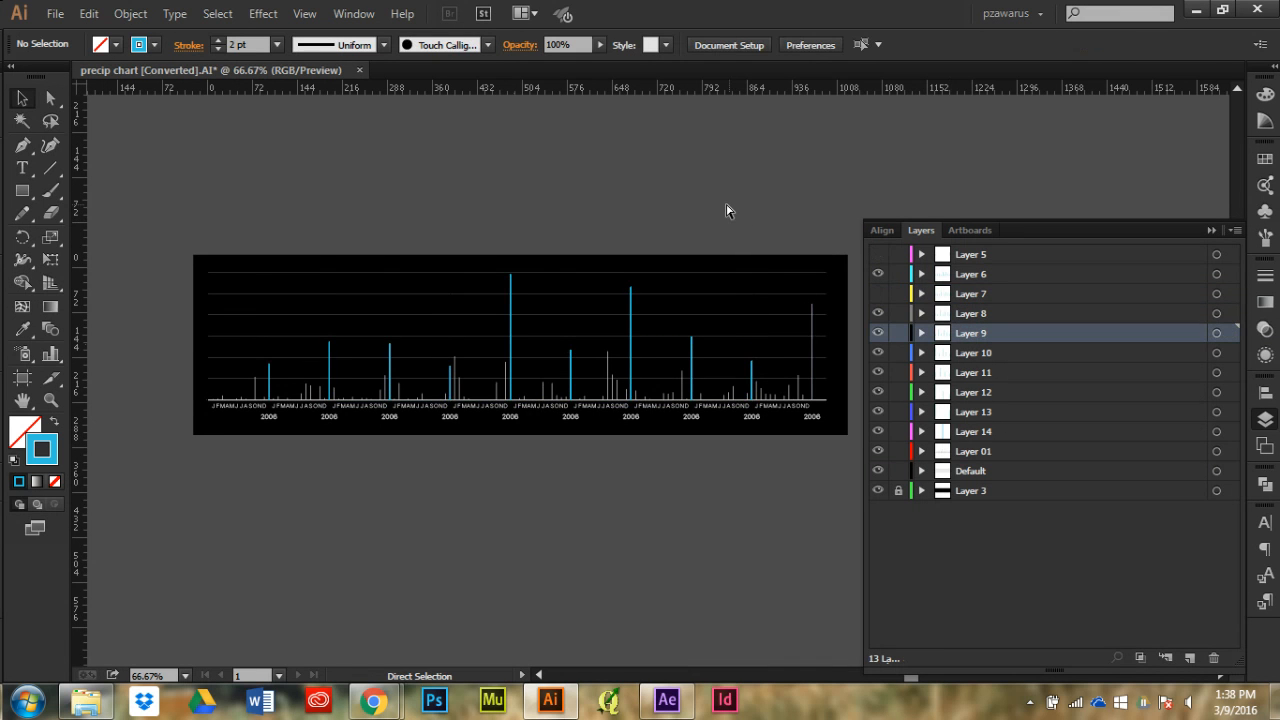
key(ctrl+z)
key(ctrl+z)
key(ctrl+z)
key(ctrl+z)
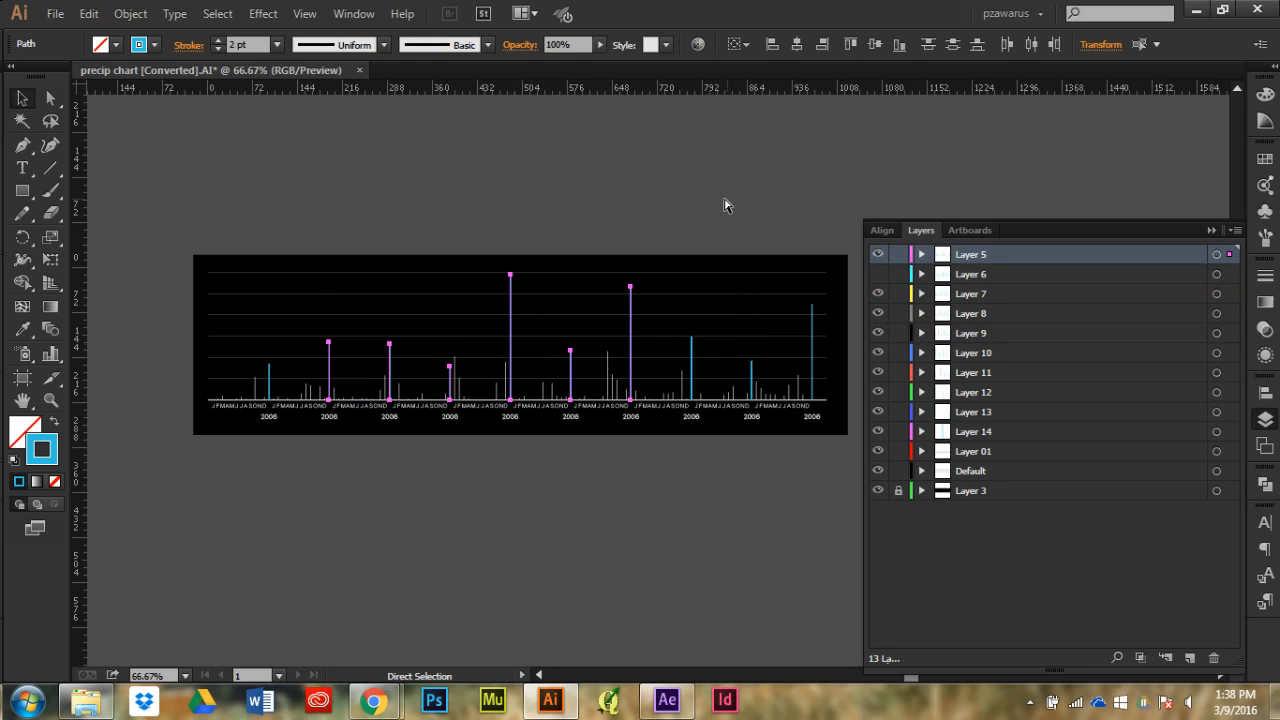
key(ctrl+z)
key(ctrl+z)
key(ctrl+z)
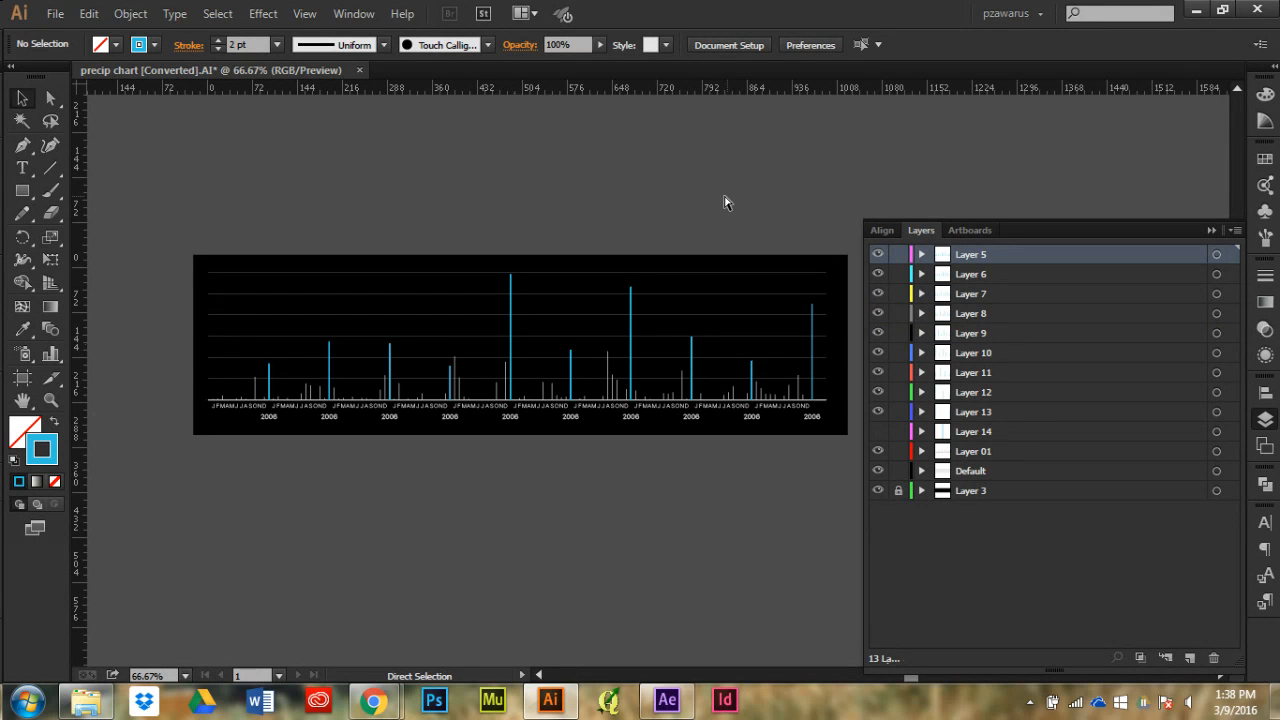
key(ctrl+z)
key(ctrl+z)
key(ctrl+z)
key(ctrl+z)
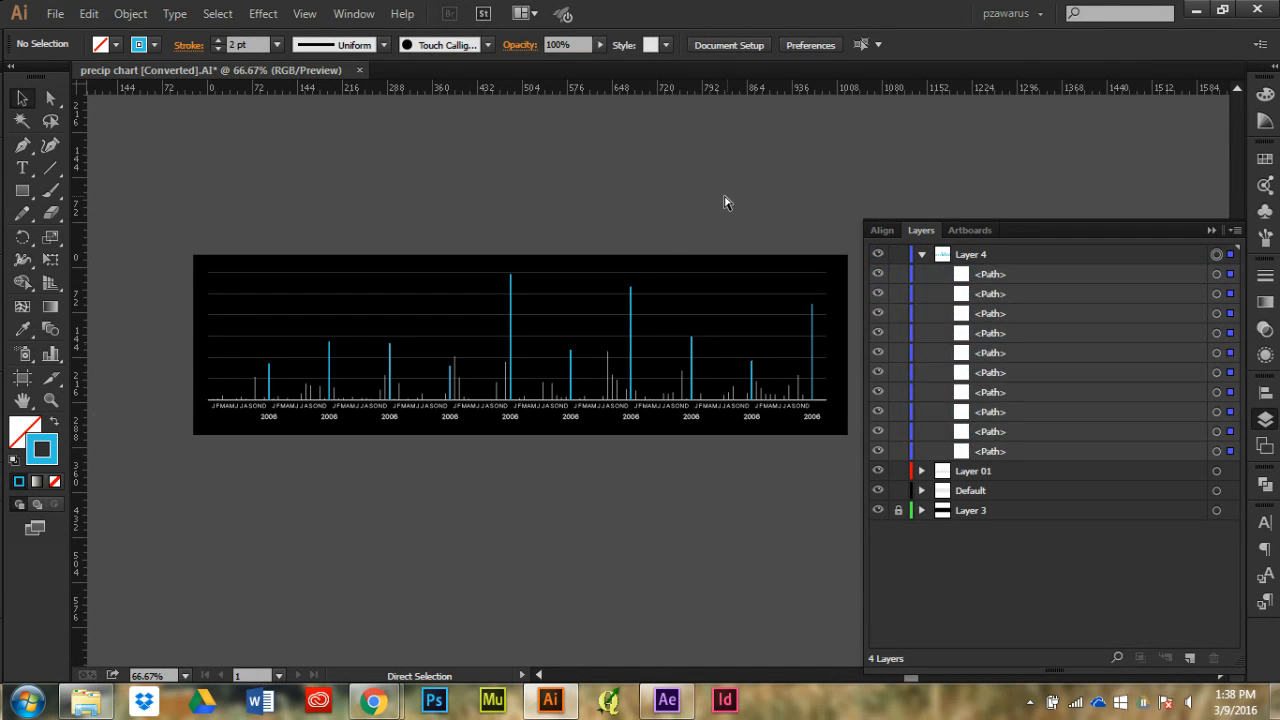
key(ctrl+z)
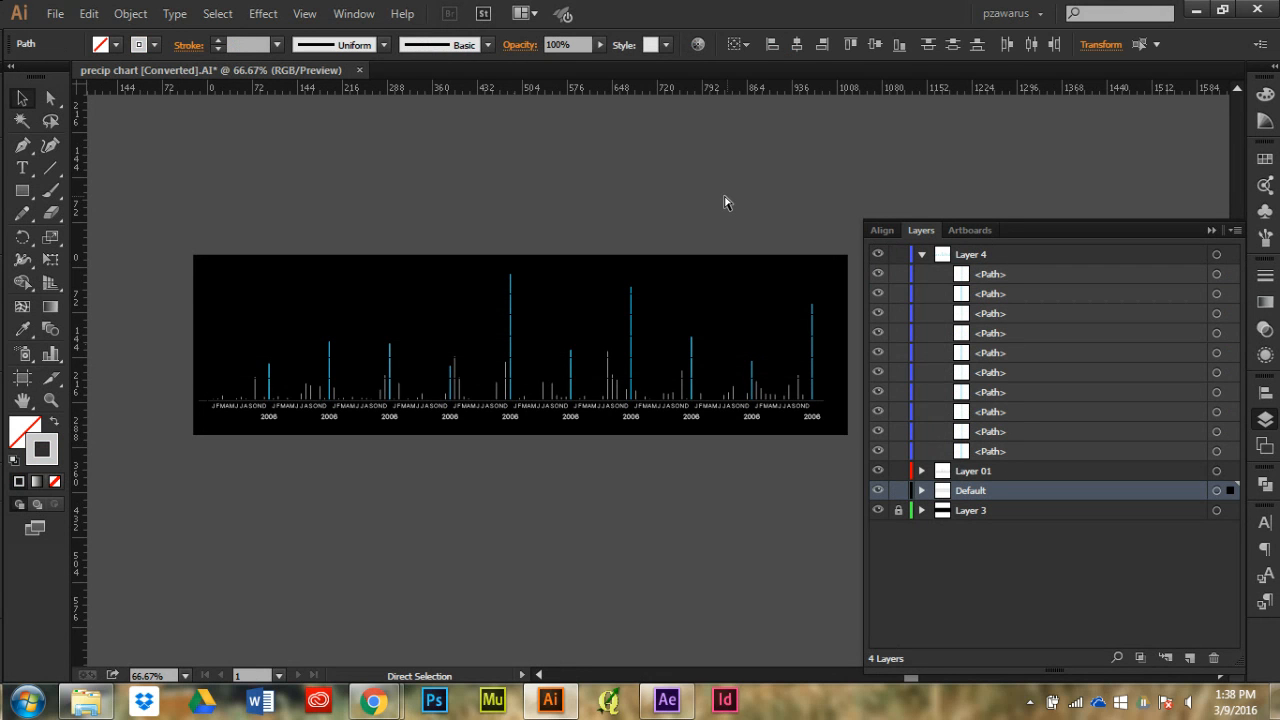
key(ctrl+z)
key(ctrl+z)
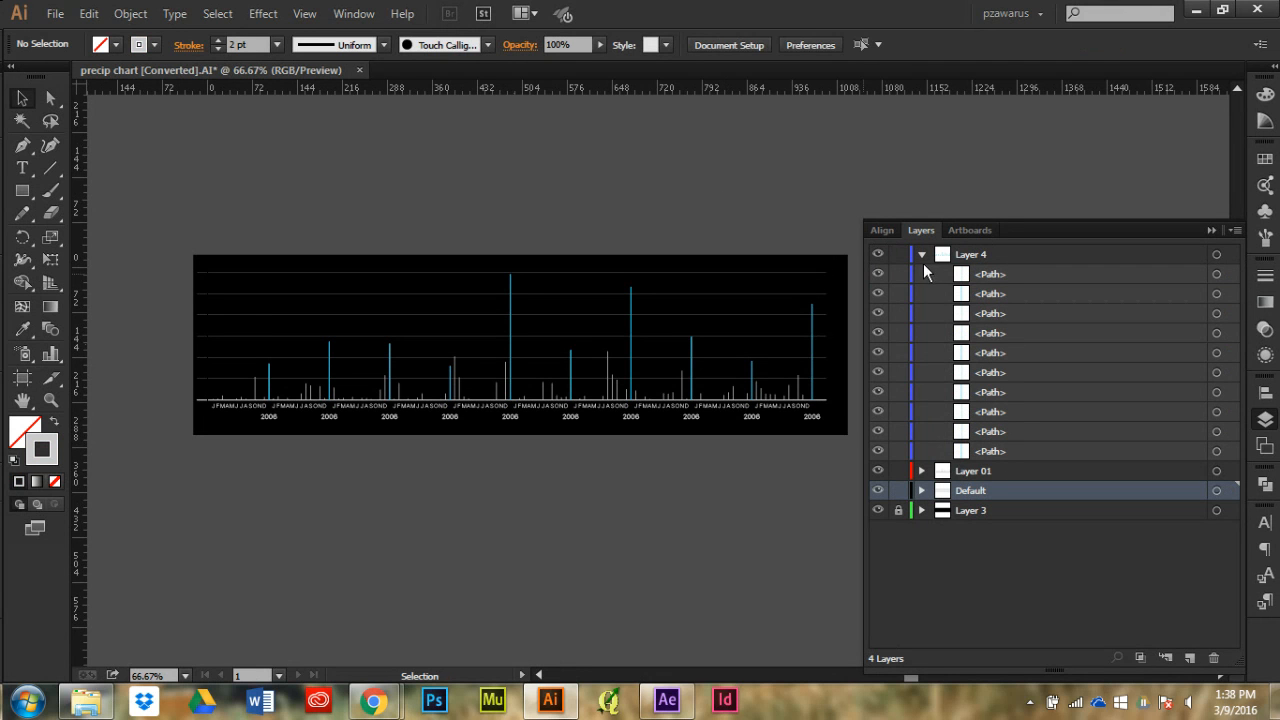
Release the Layer 4 bars to separate layers with the Sequence option, and select the contents of Layer 5 to check them
click(1216, 254)
click(1236, 231)
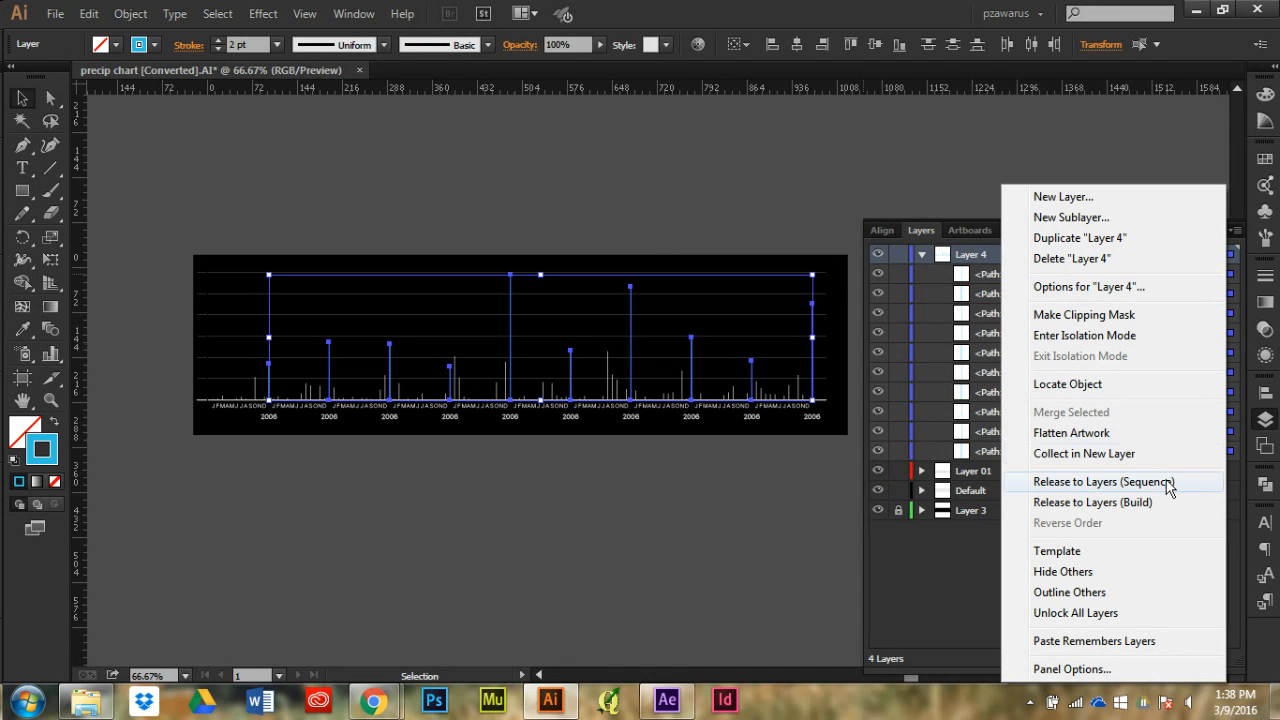
click(1168, 482)
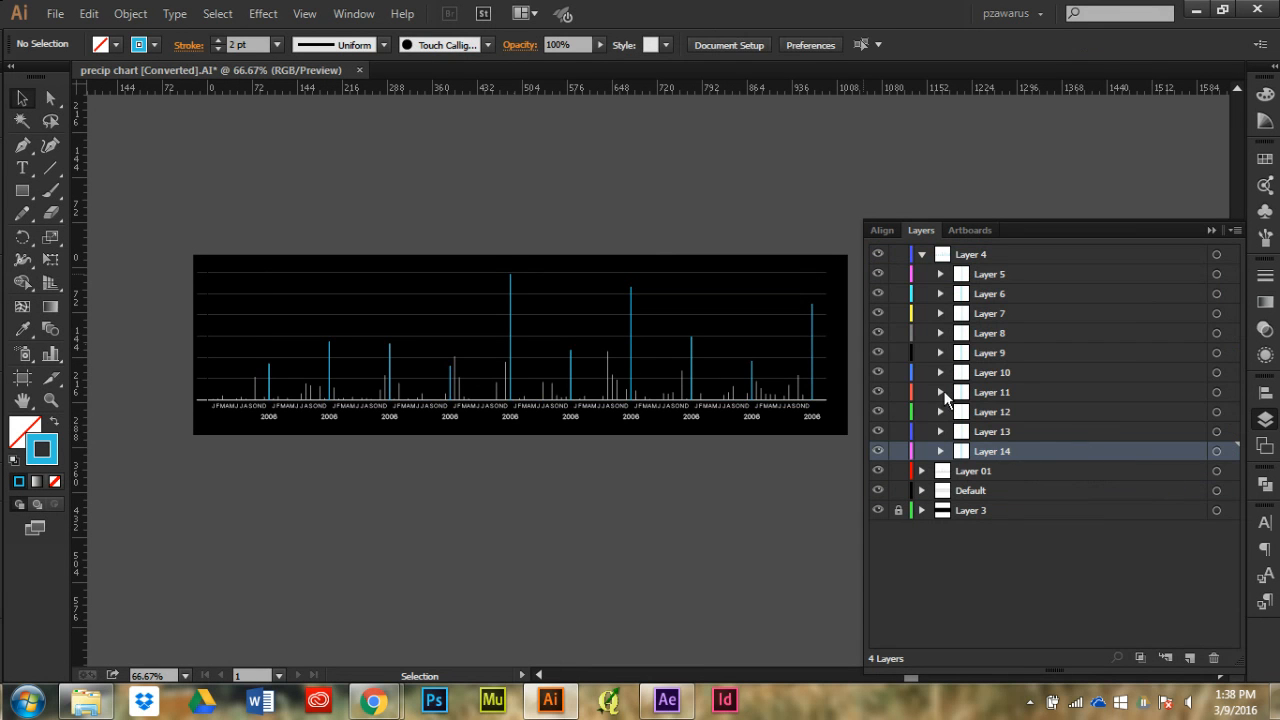
click(1217, 275)
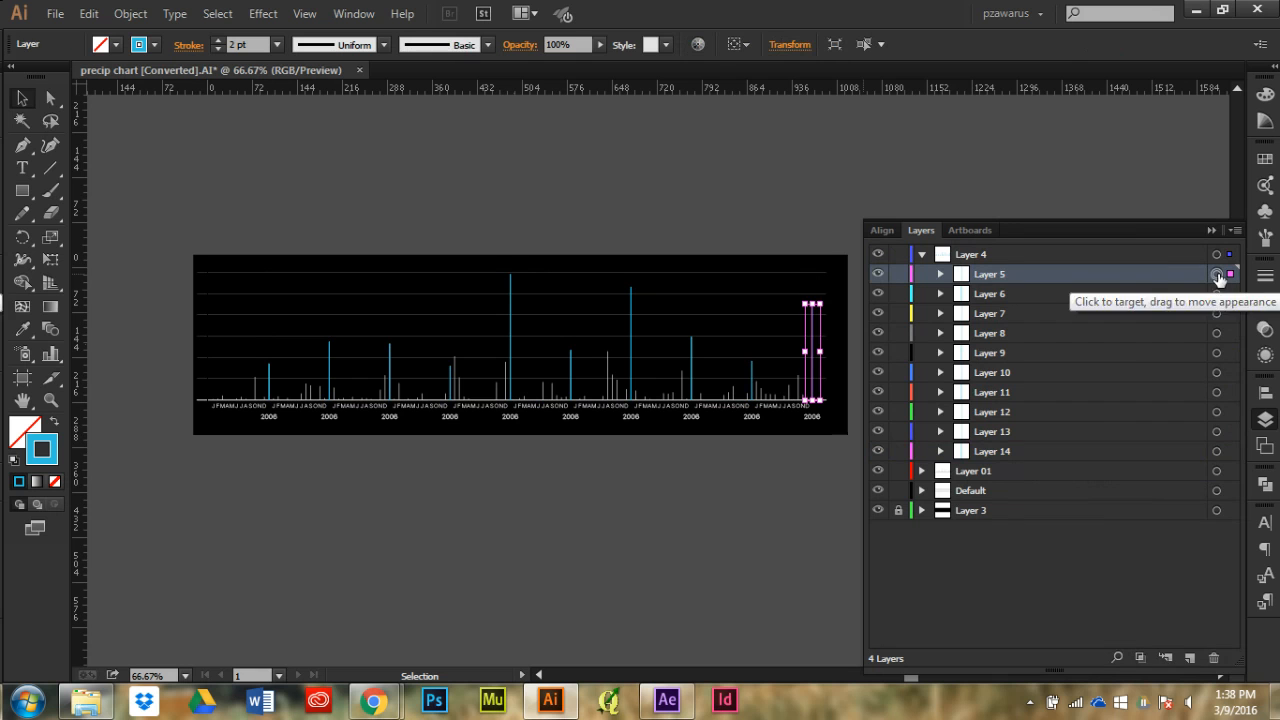
Move Layers 5 to 14 out of Layer 4 to the top level and delete the emptied Layer 4
shift+click(1060, 451)
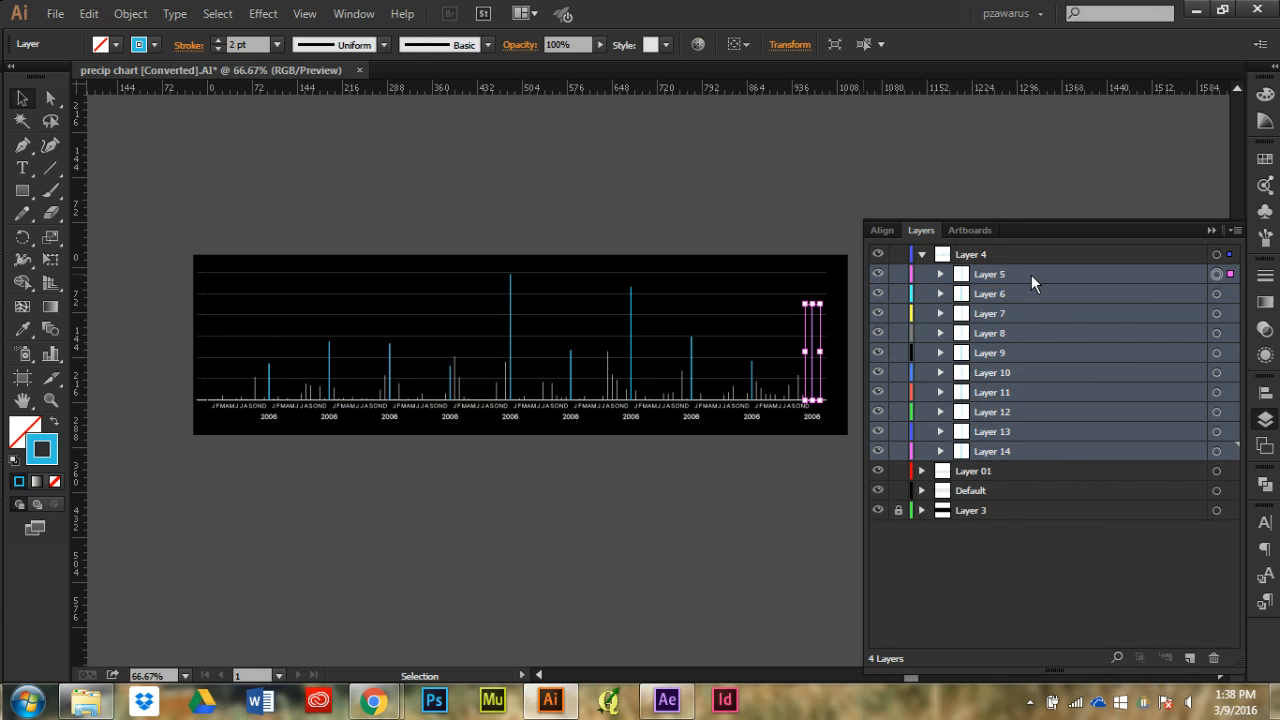
drag(1031, 275, 1025, 251)
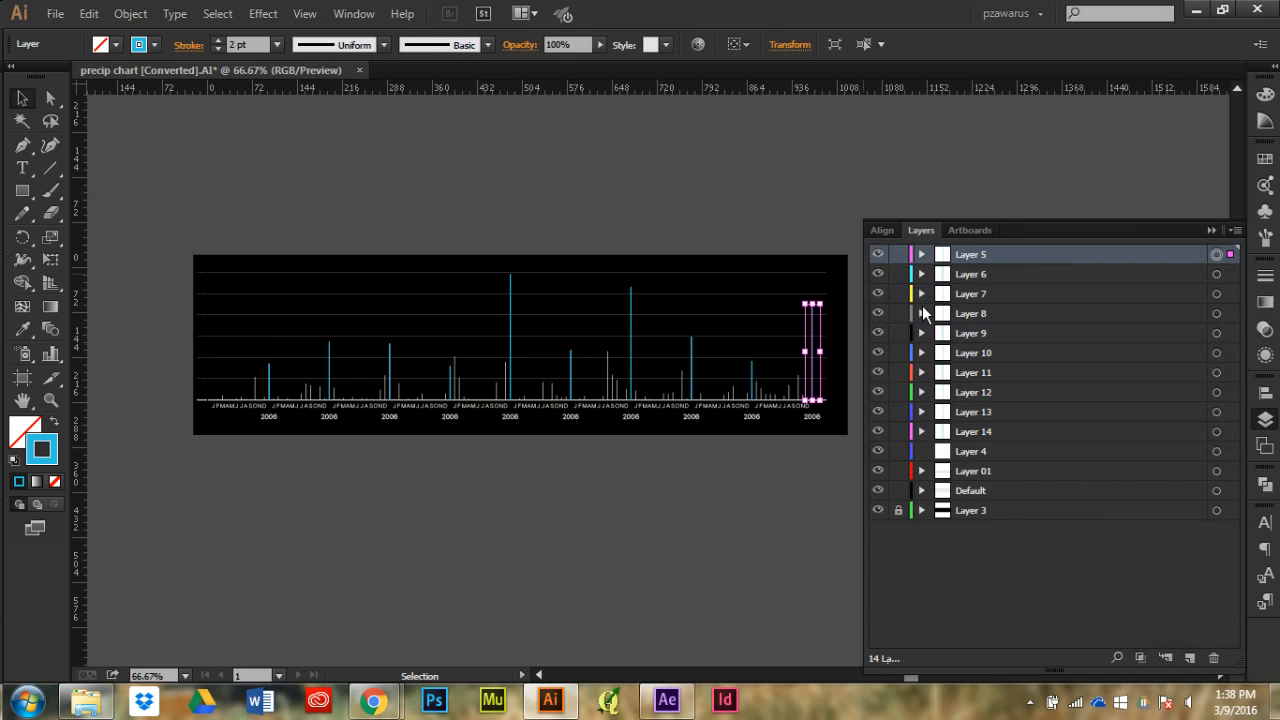
click(1016, 451)
click(1215, 659)
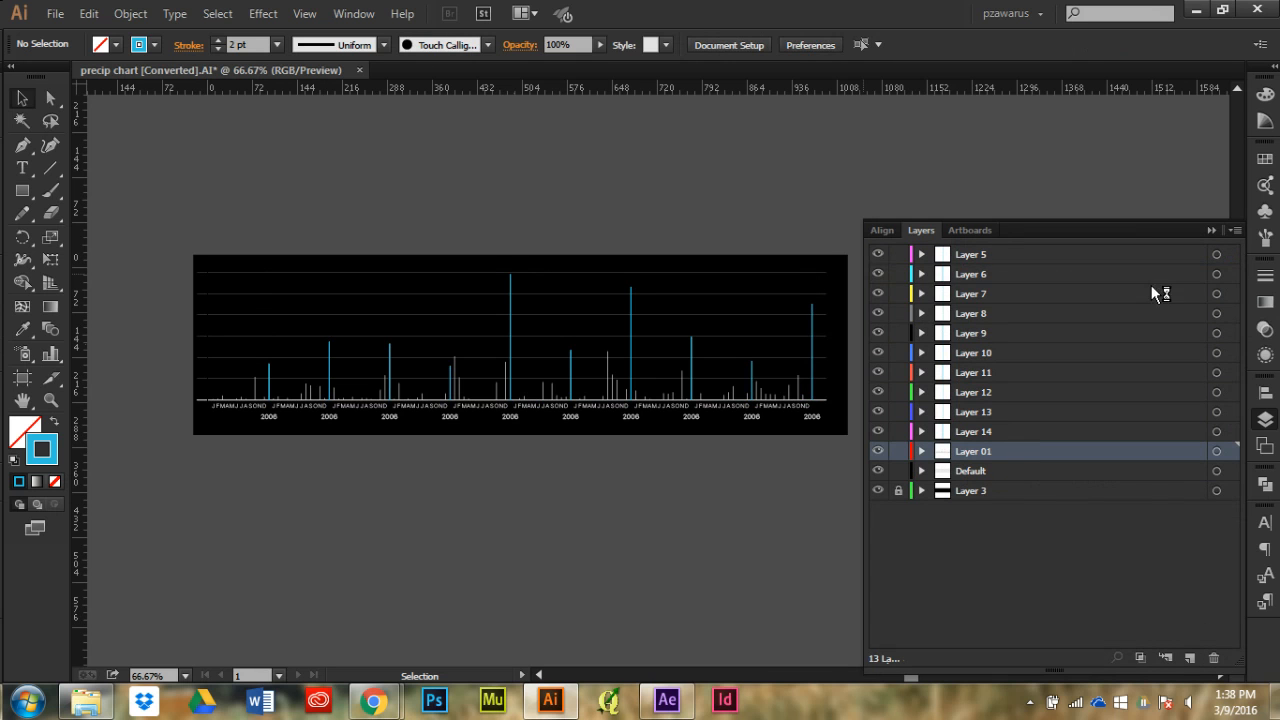
Examine which bar each separated layer holds by selecting the contents of Layers 6 to 14 and Layer 01
click(1216, 274)
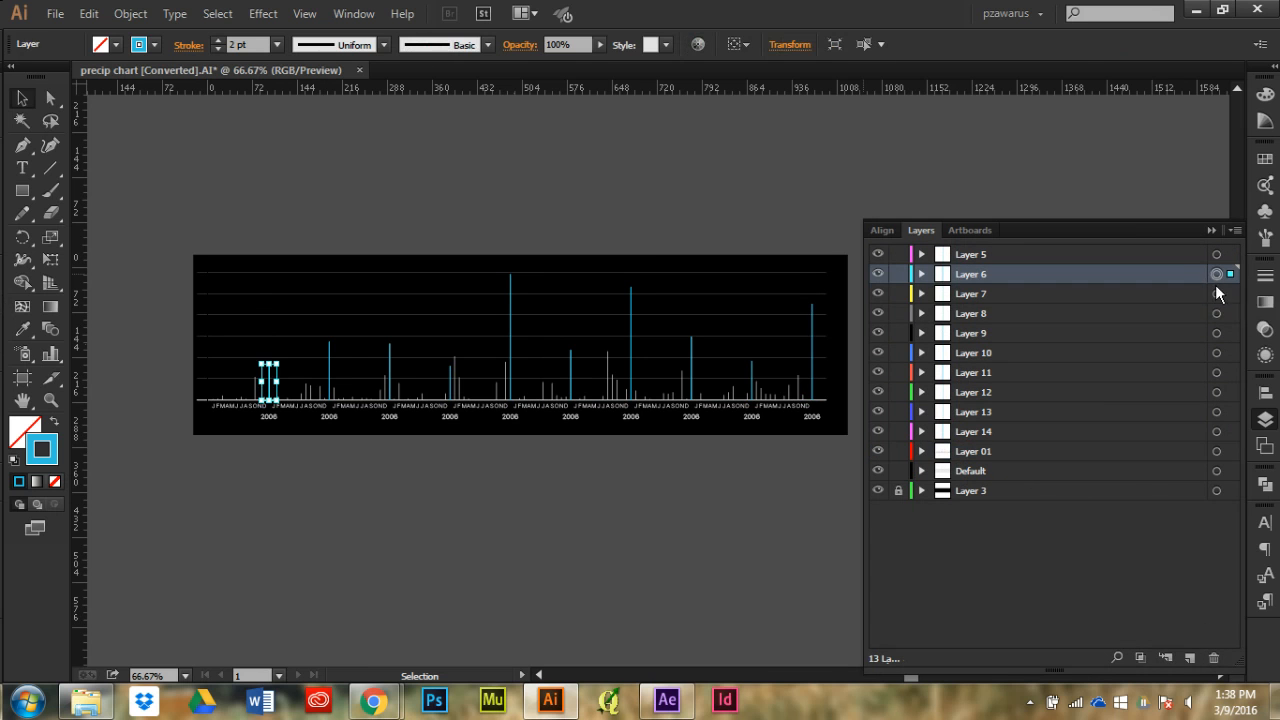
click(1216, 313)
click(1216, 294)
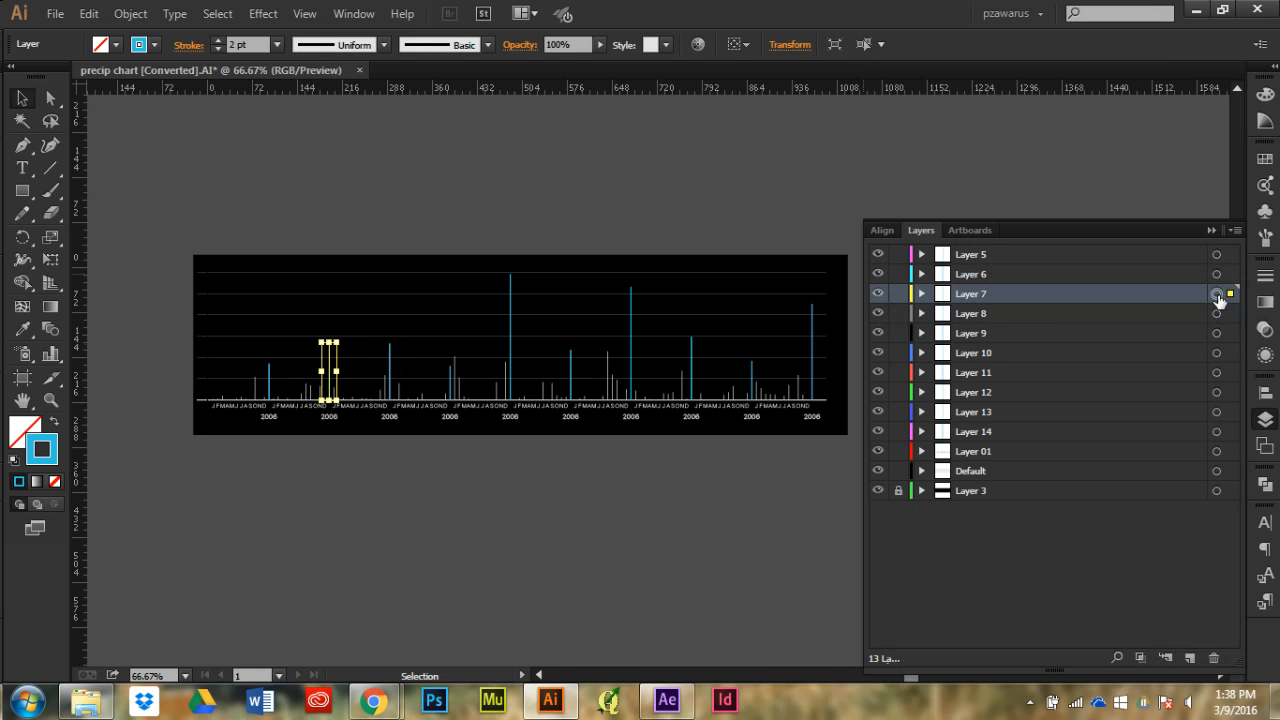
click(1216, 333)
click(1216, 353)
click(1216, 372)
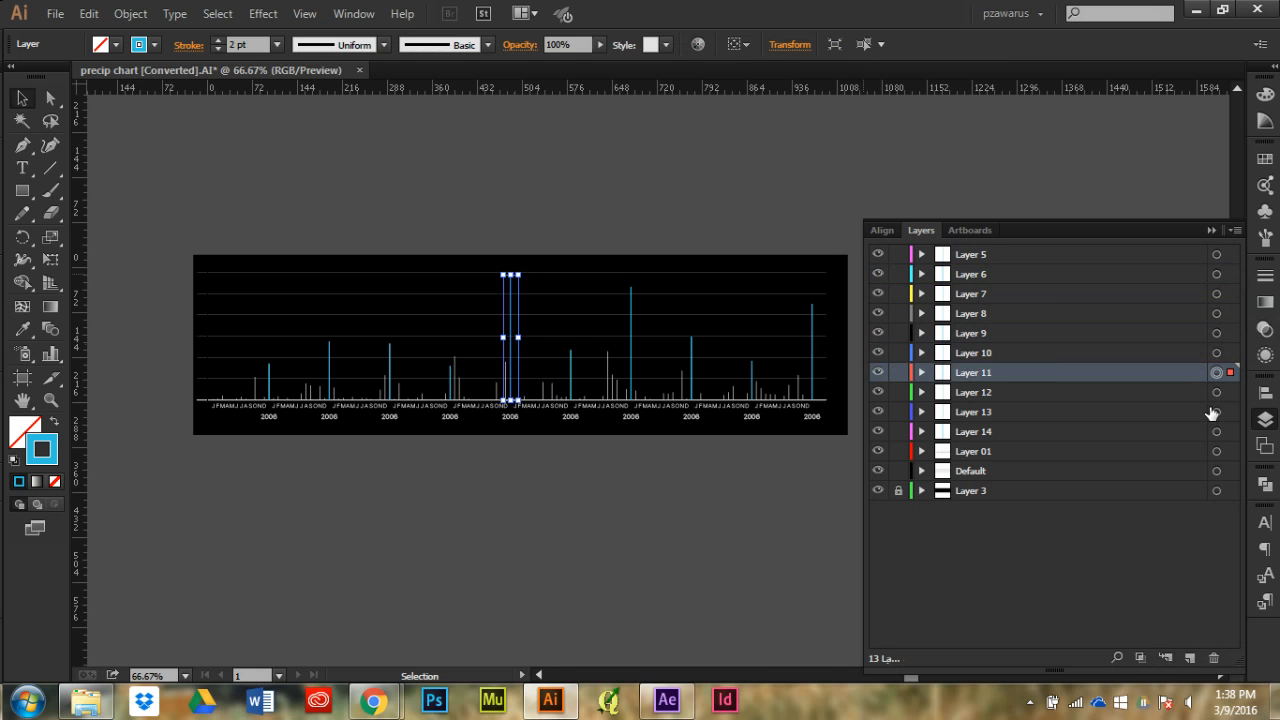
click(1216, 392)
click(1216, 412)
click(1216, 431)
click(1216, 451)
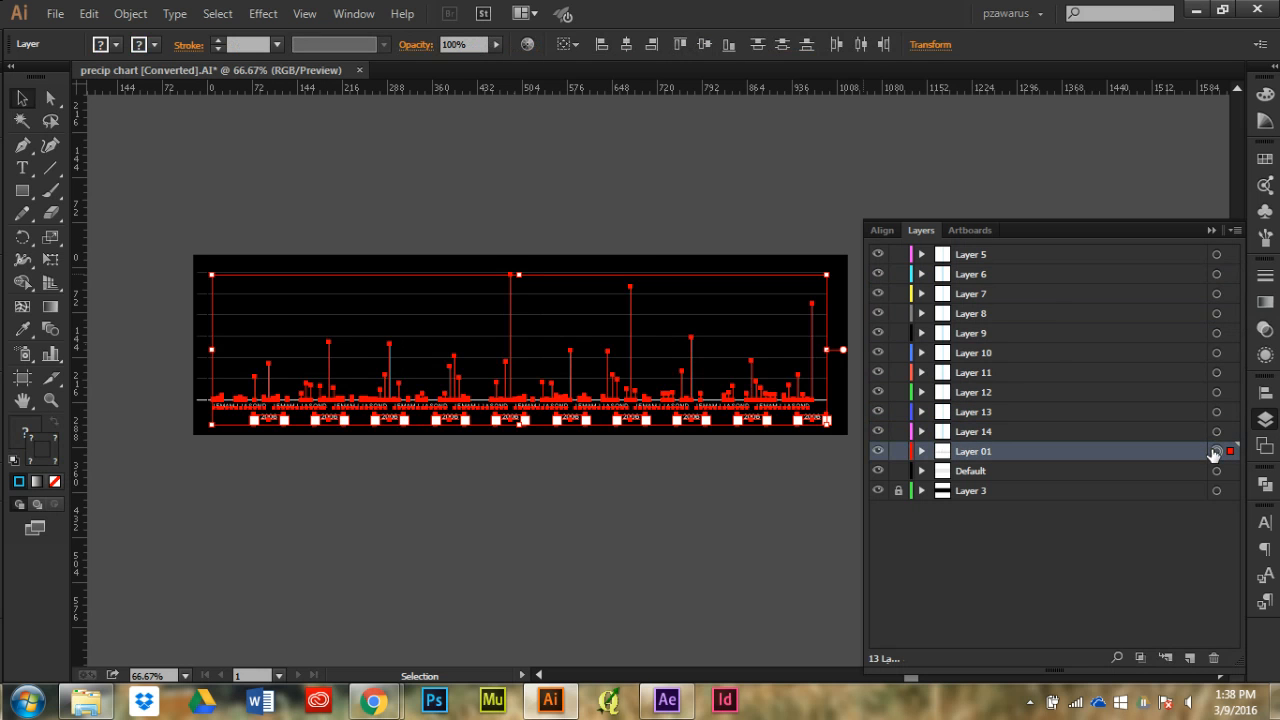
click(1216, 431)
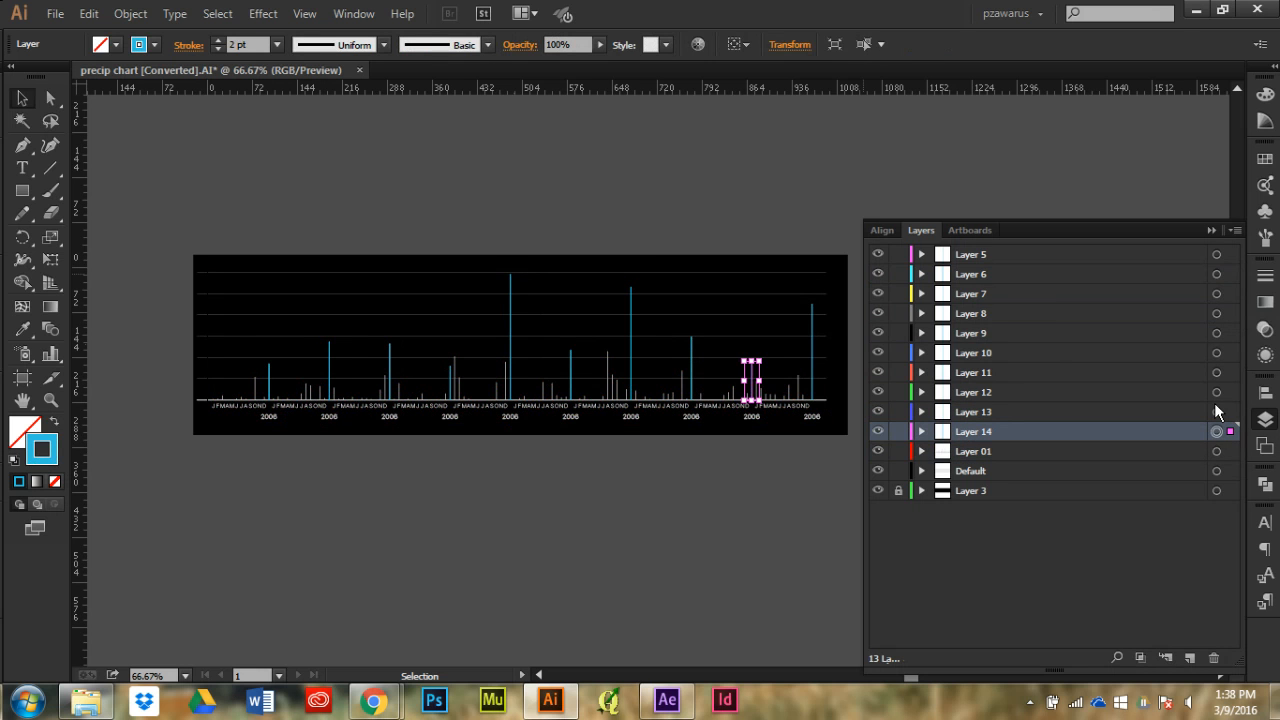
click(1216, 411)
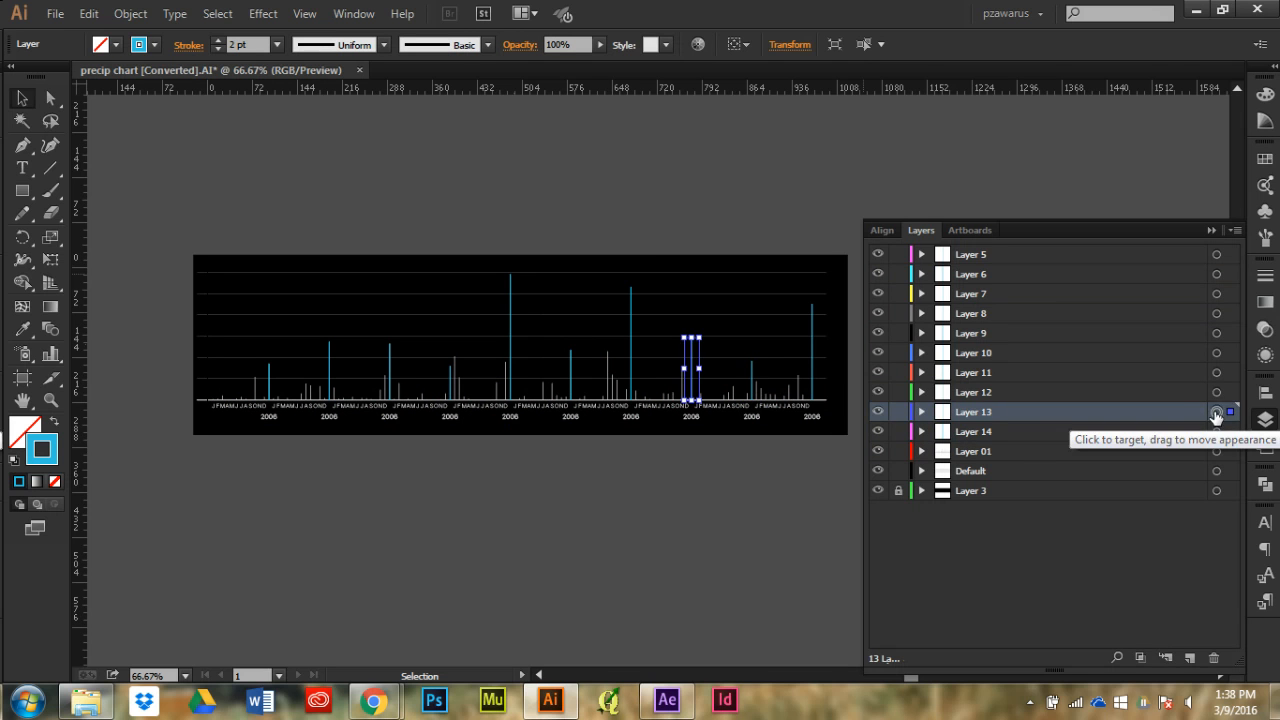
click(1217, 392)
click(1217, 372)
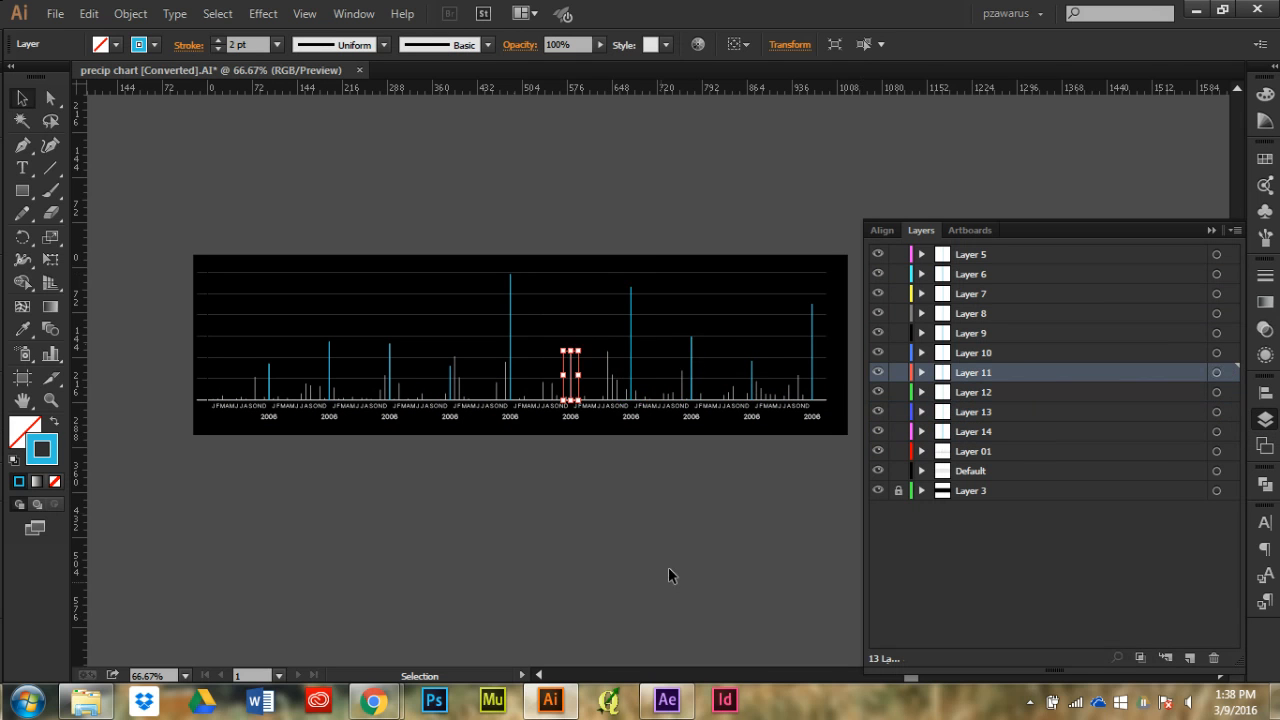
click(668, 567)
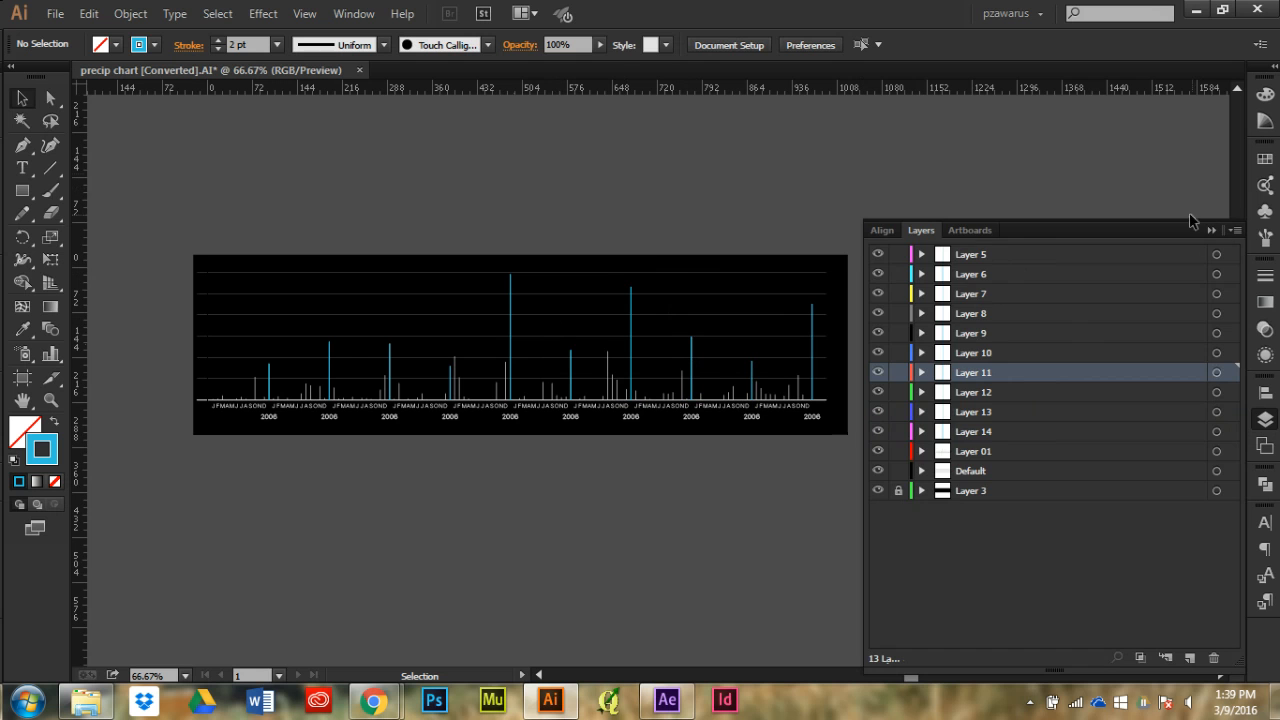
Open the file monthly data chart.AI from the Downloads folder
click(1211, 231)
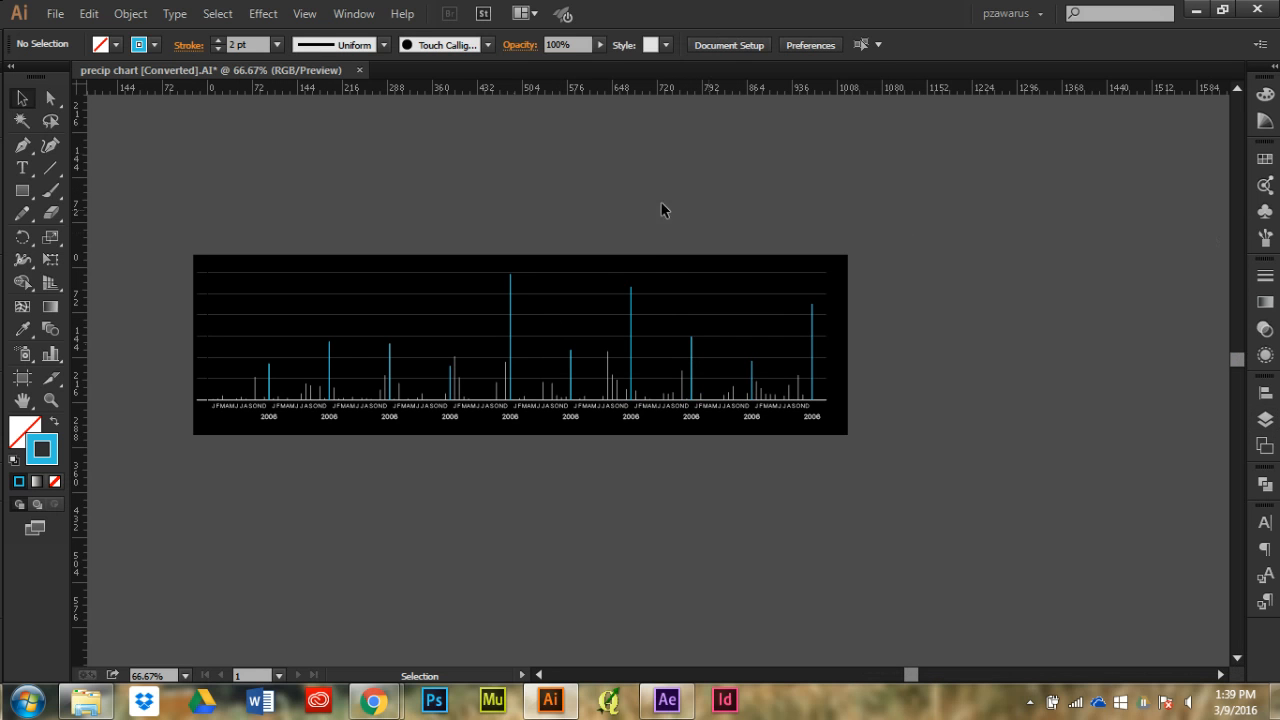
click(55, 14)
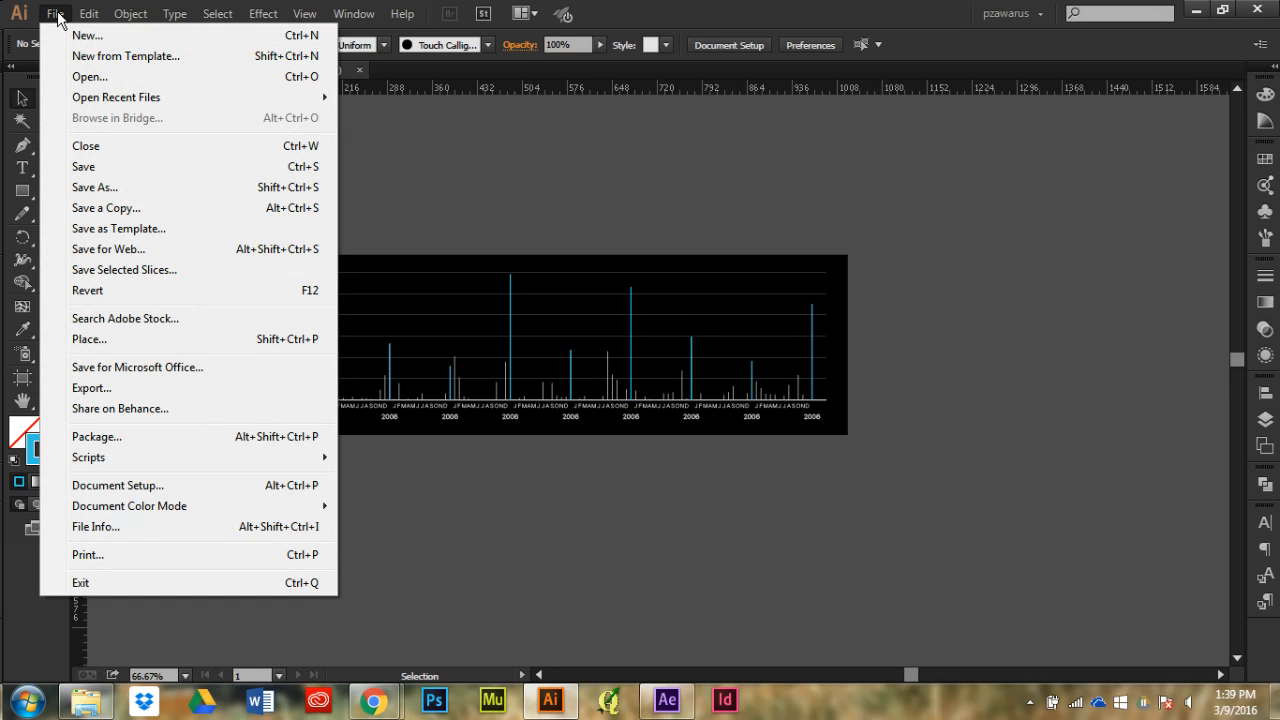
click(90, 77)
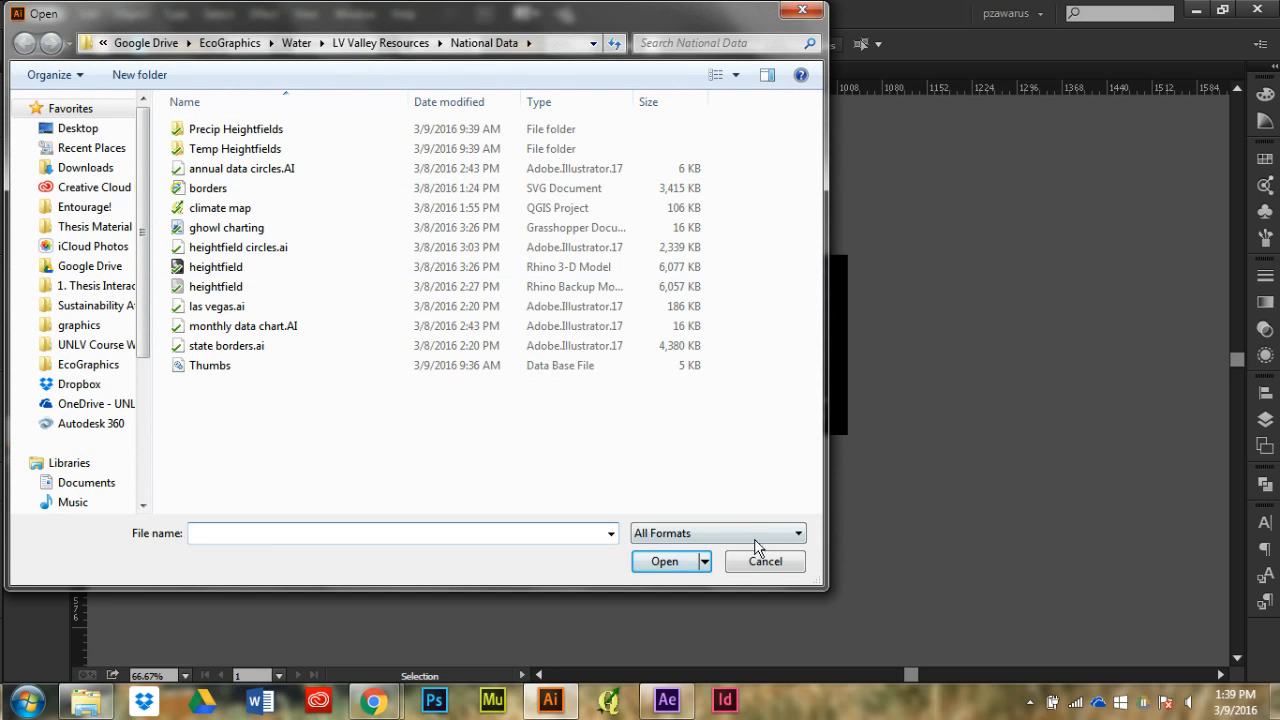
click(84, 167)
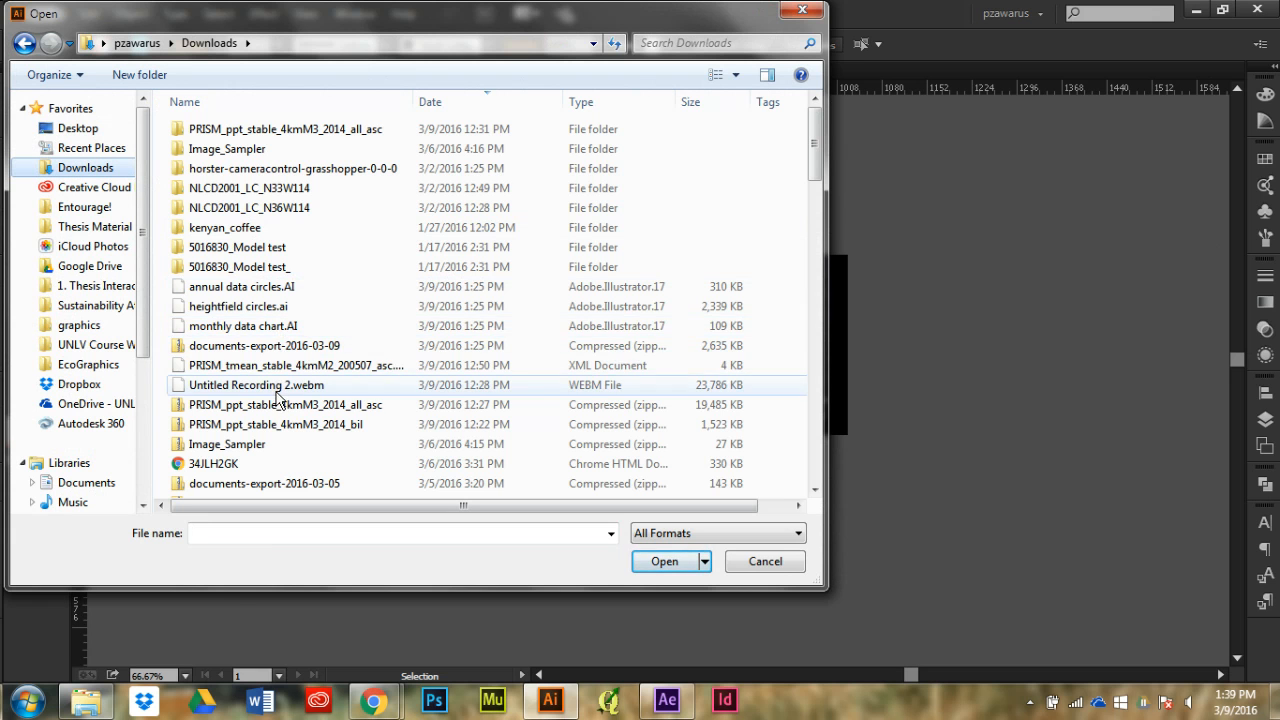
click(268, 327)
click(664, 561)
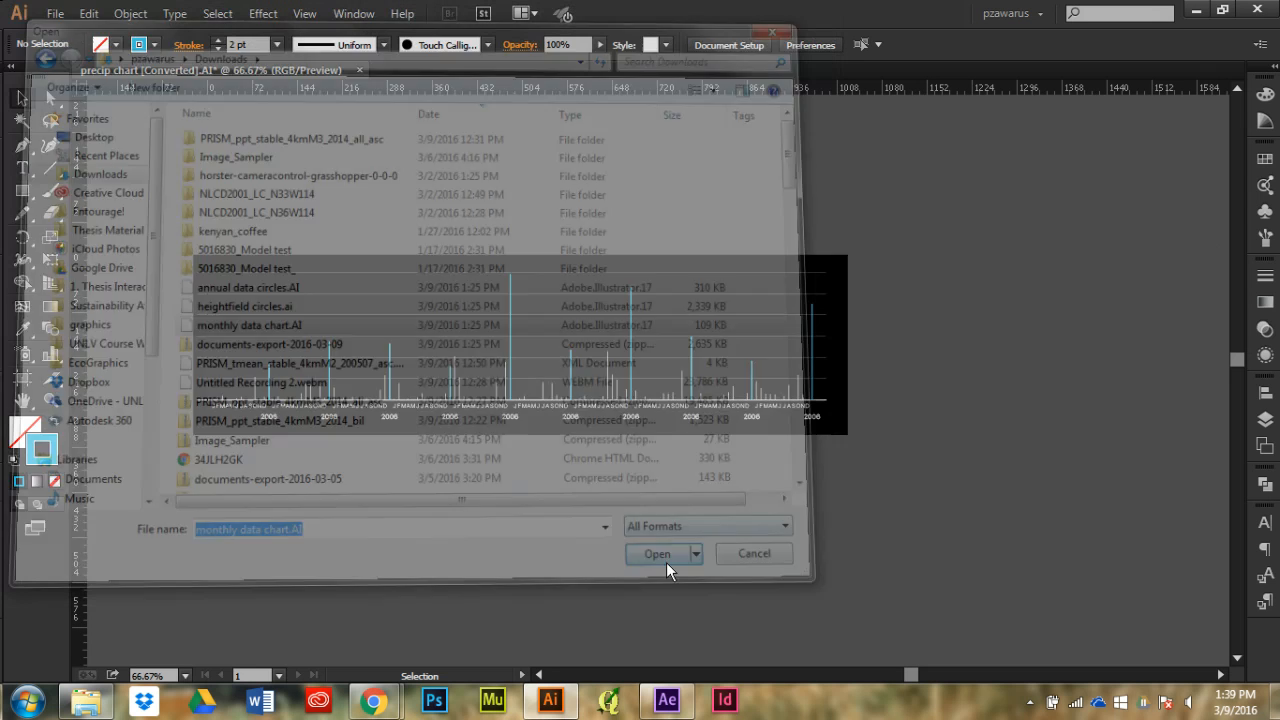
Examine how the finished monthly chart is layered by hiding and showing the yearly bar layers 06 to 12 one at a time
scroll(409, 189, down, 2)
scroll(657, 300, down, 1)
scroll(700, 314, up, 1)
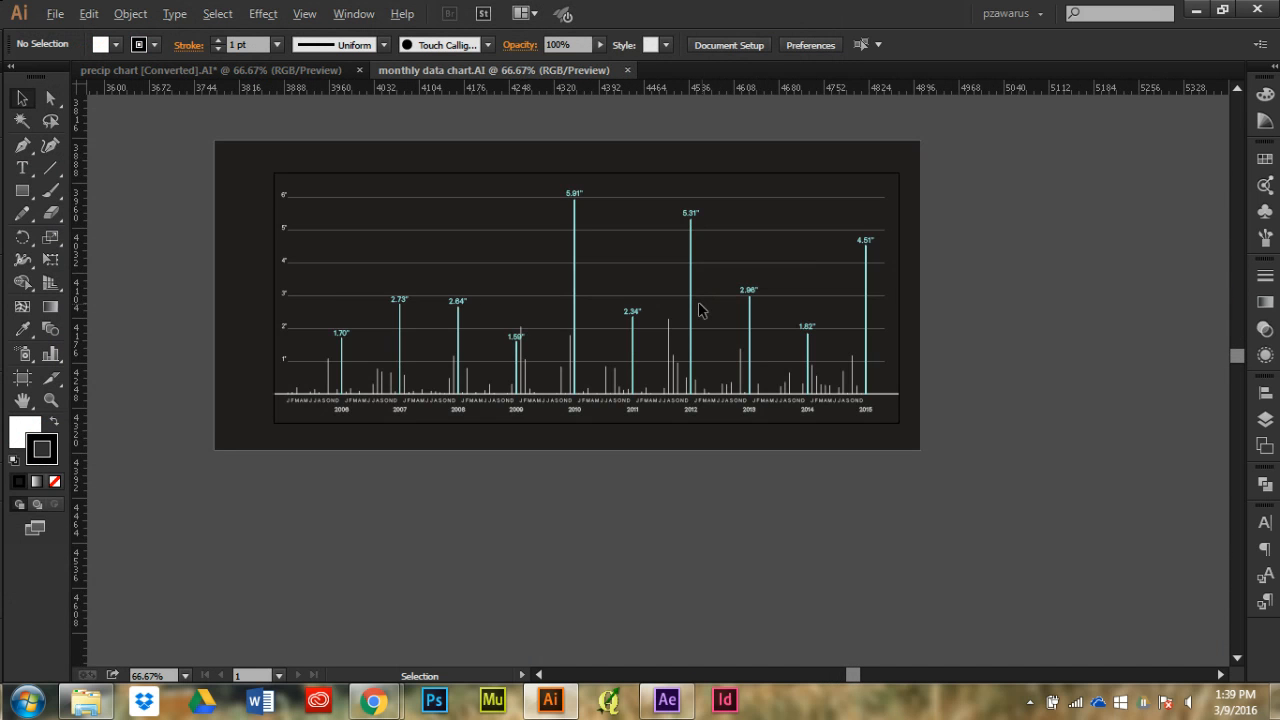
scroll(562, 254, up, 1)
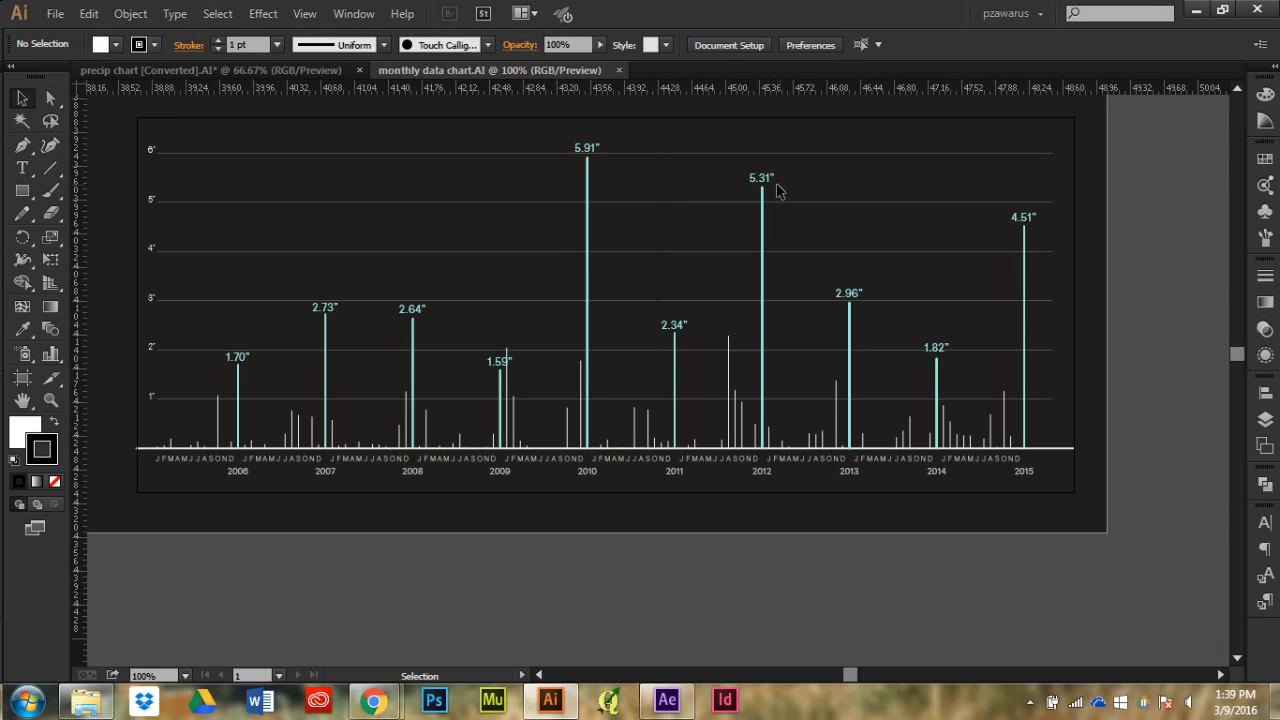
click(1267, 421)
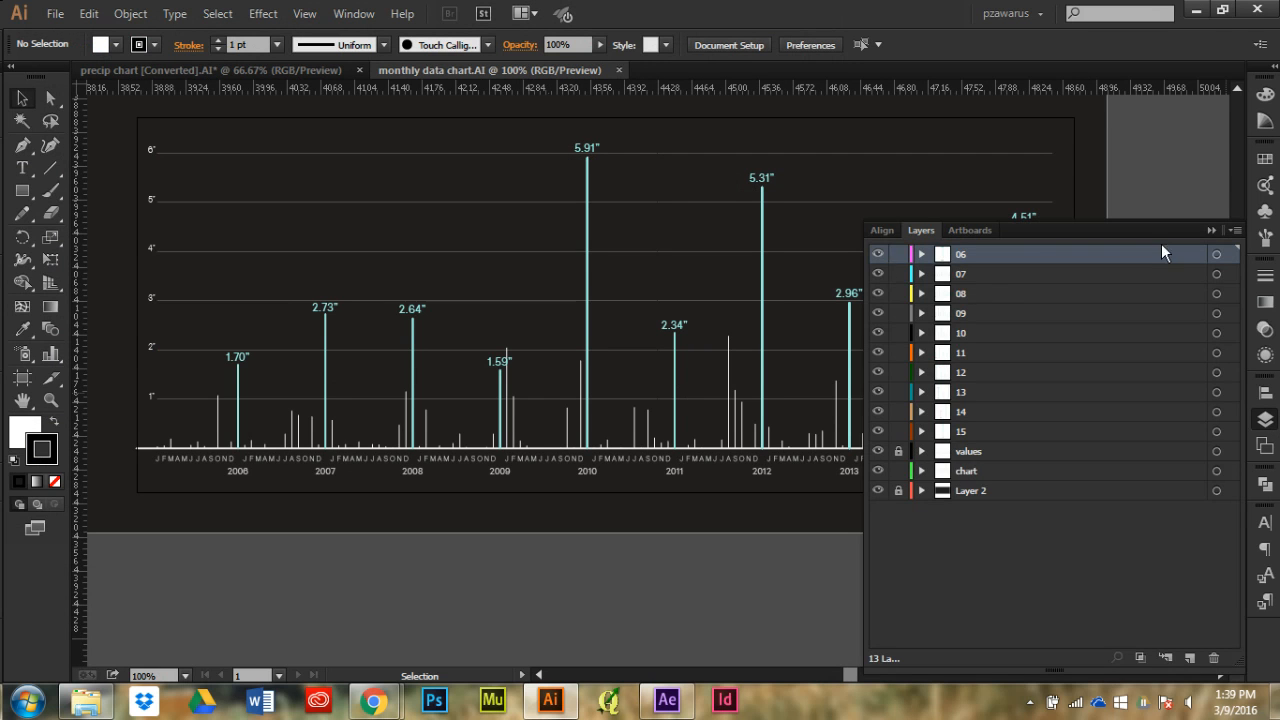
scroll(583, 251, down, 1)
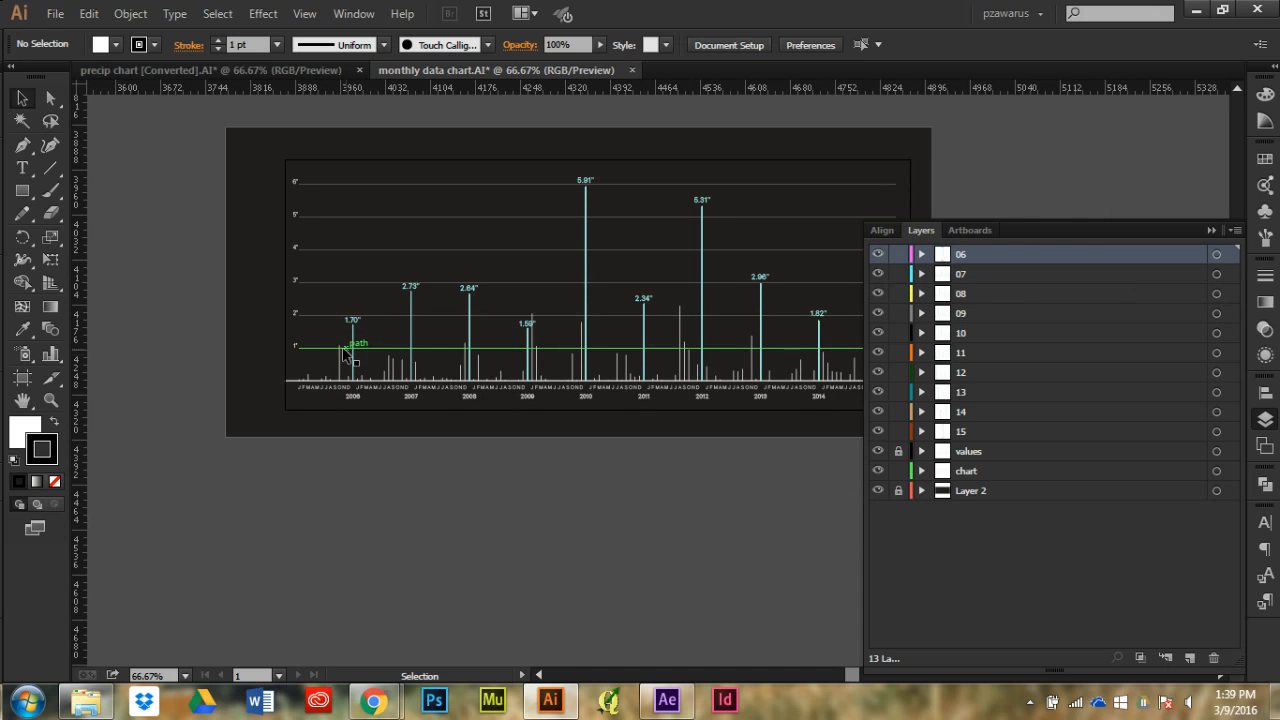
click(880, 257)
click(880, 257)
click(876, 276)
click(874, 277)
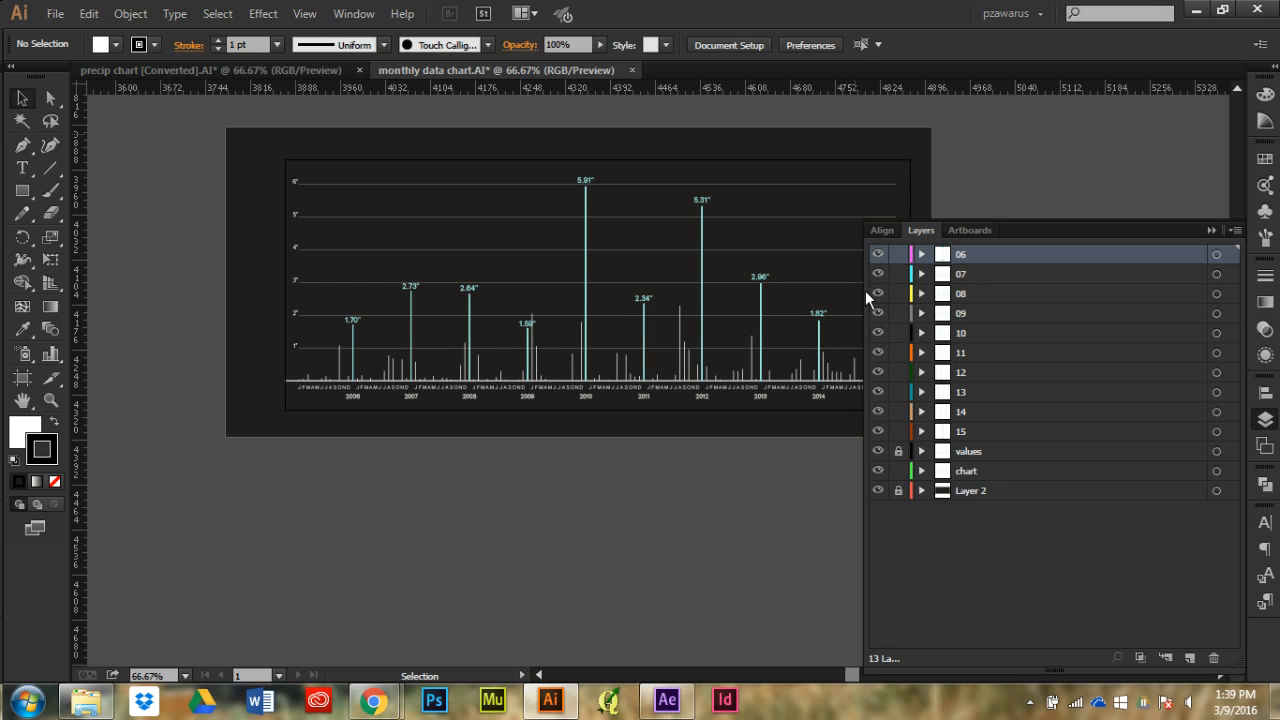
click(873, 296)
click(873, 297)
click(875, 314)
click(875, 315)
click(874, 335)
click(874, 359)
click(874, 359)
click(874, 374)
click(874, 375)
click(1208, 230)
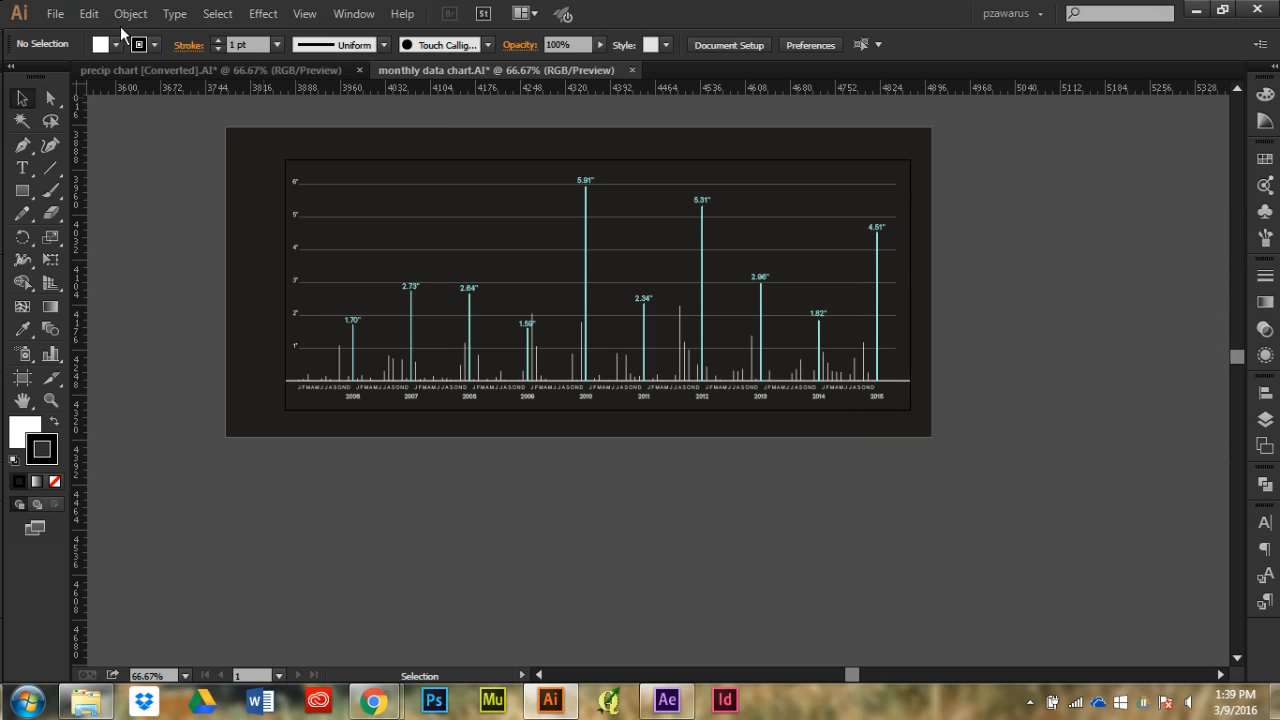
Open the file heightfield circles.ai from the Downloads folder
click(55, 15)
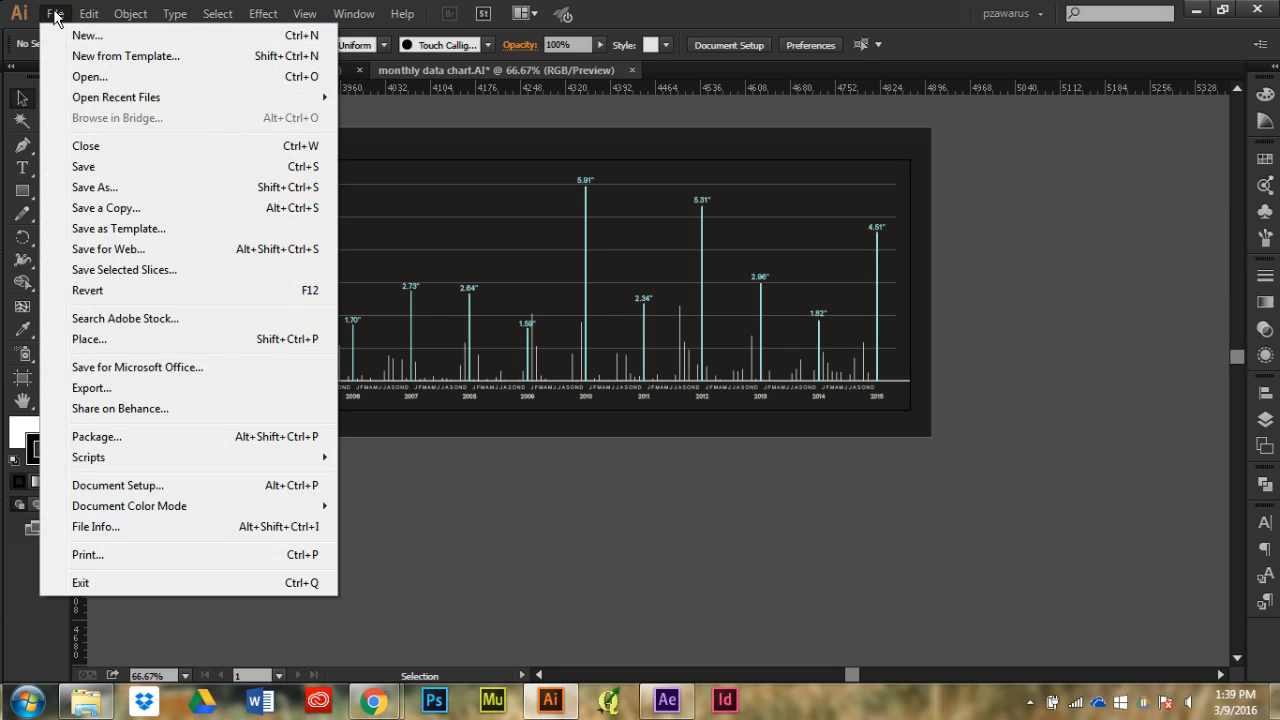
click(98, 77)
click(358, 326)
click(352, 316)
click(660, 562)
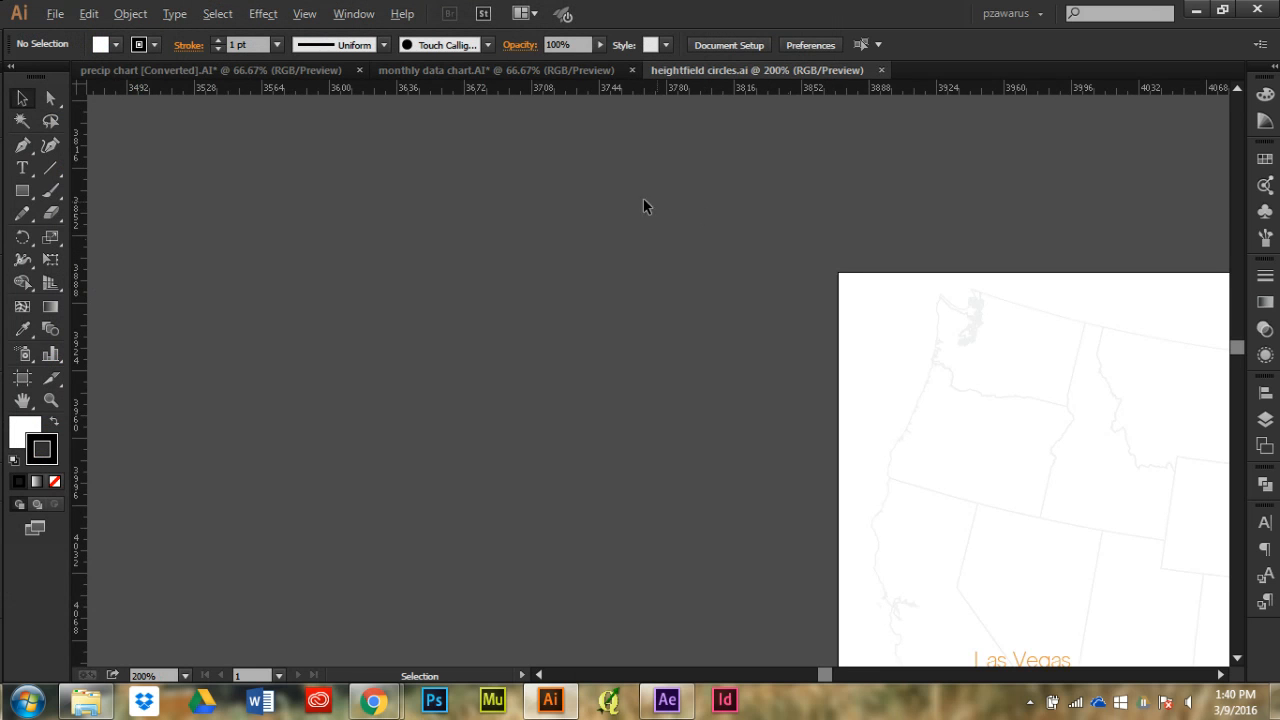
Add a new layer to the heightfield circles map and place it beneath the Borders layer
scroll(609, 209, down, 1)
scroll(373, 220, down, 1)
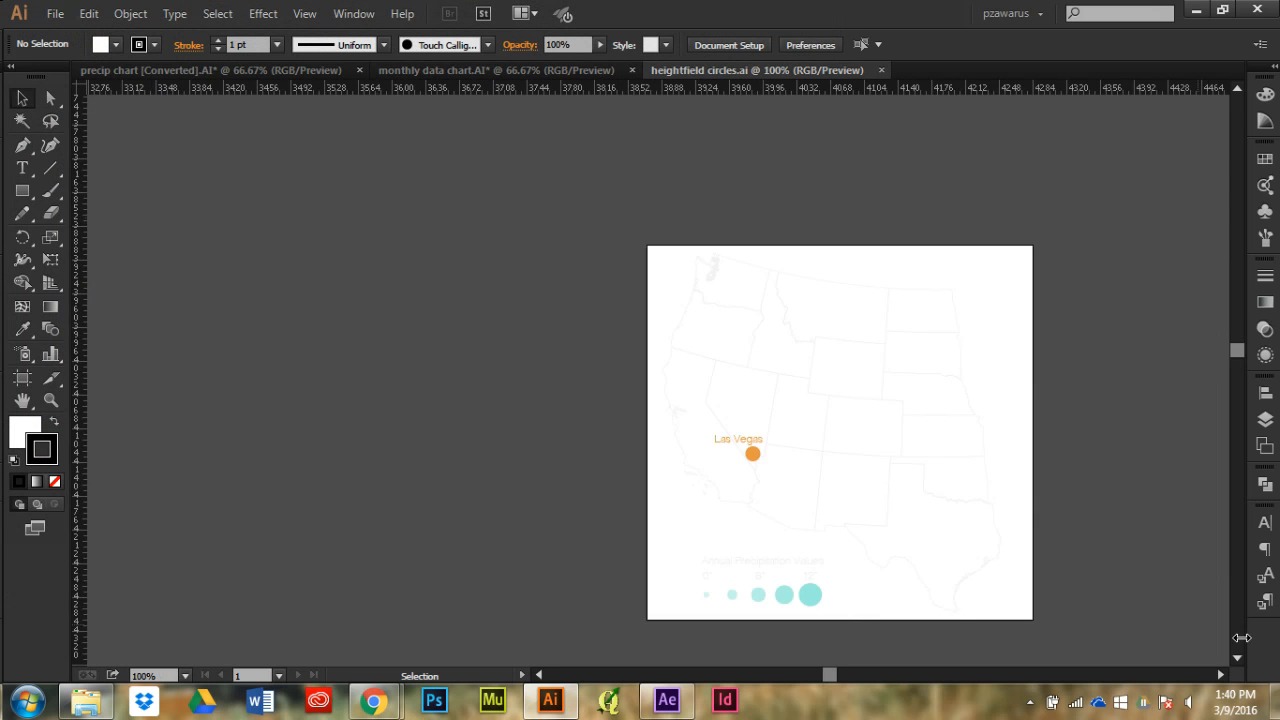
click(1266, 421)
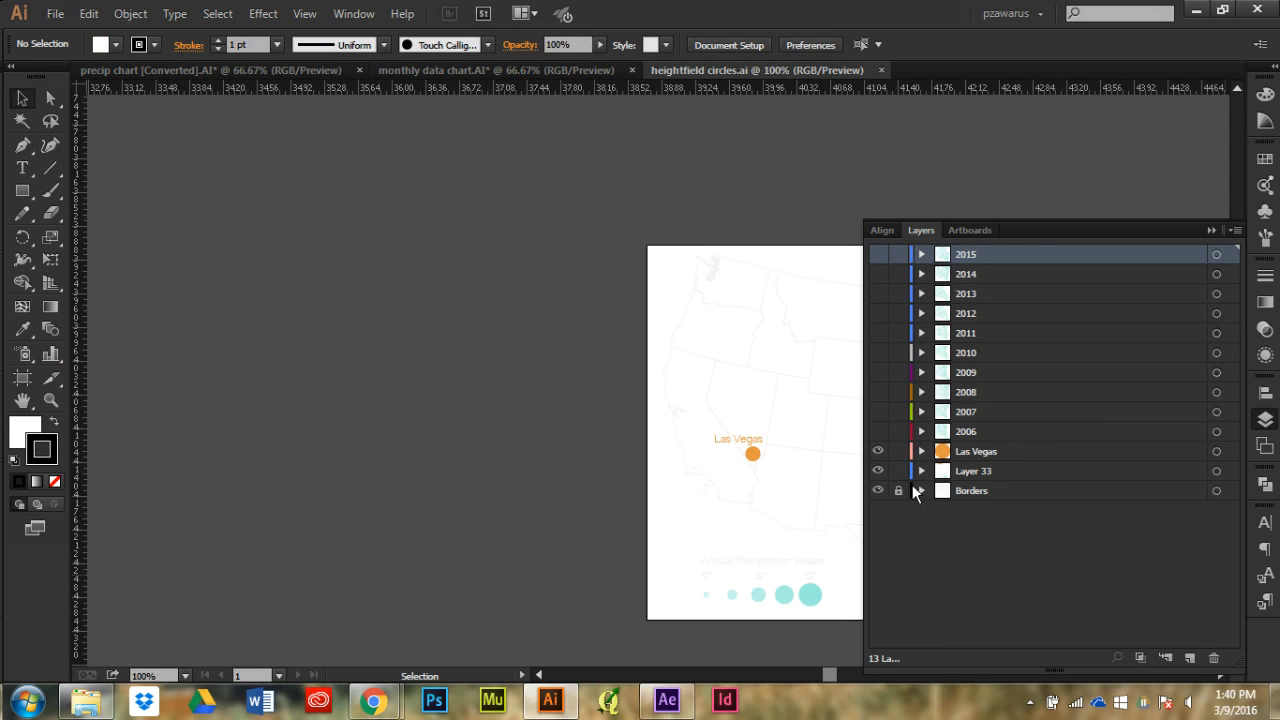
scroll(357, 361, down, 1)
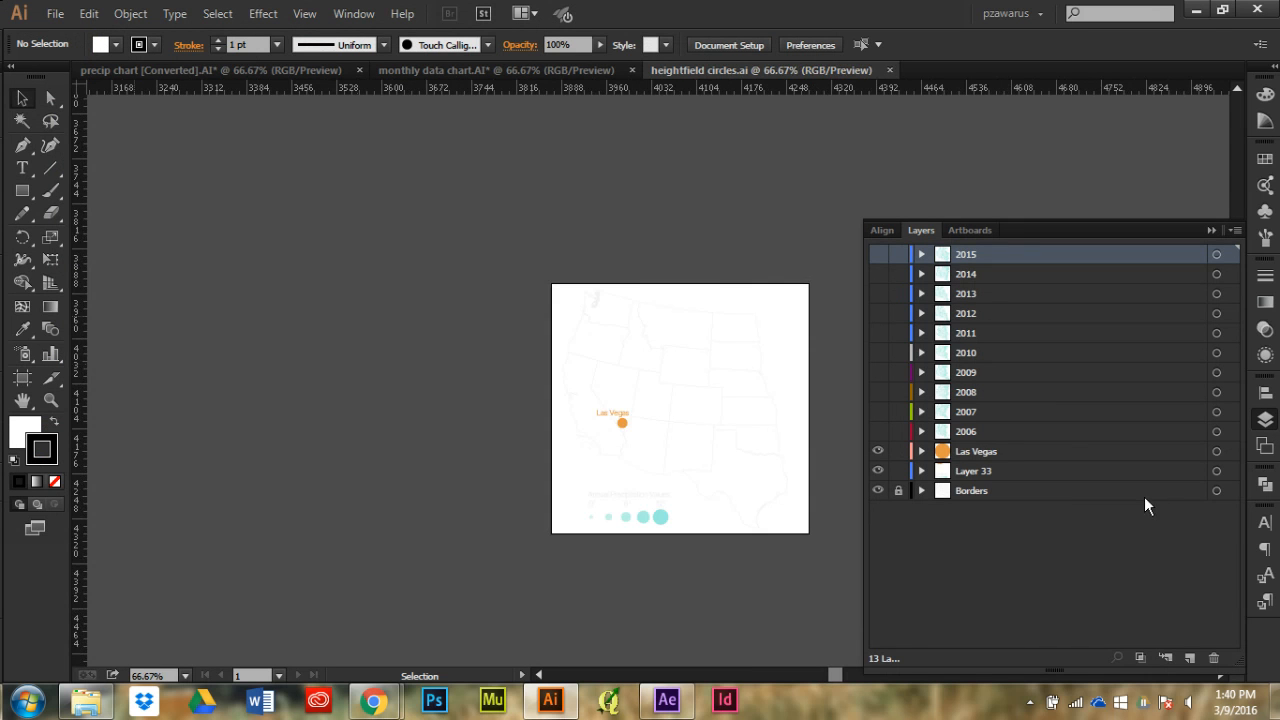
click(1108, 494)
click(1180, 657)
drag(1090, 491, 1073, 540)
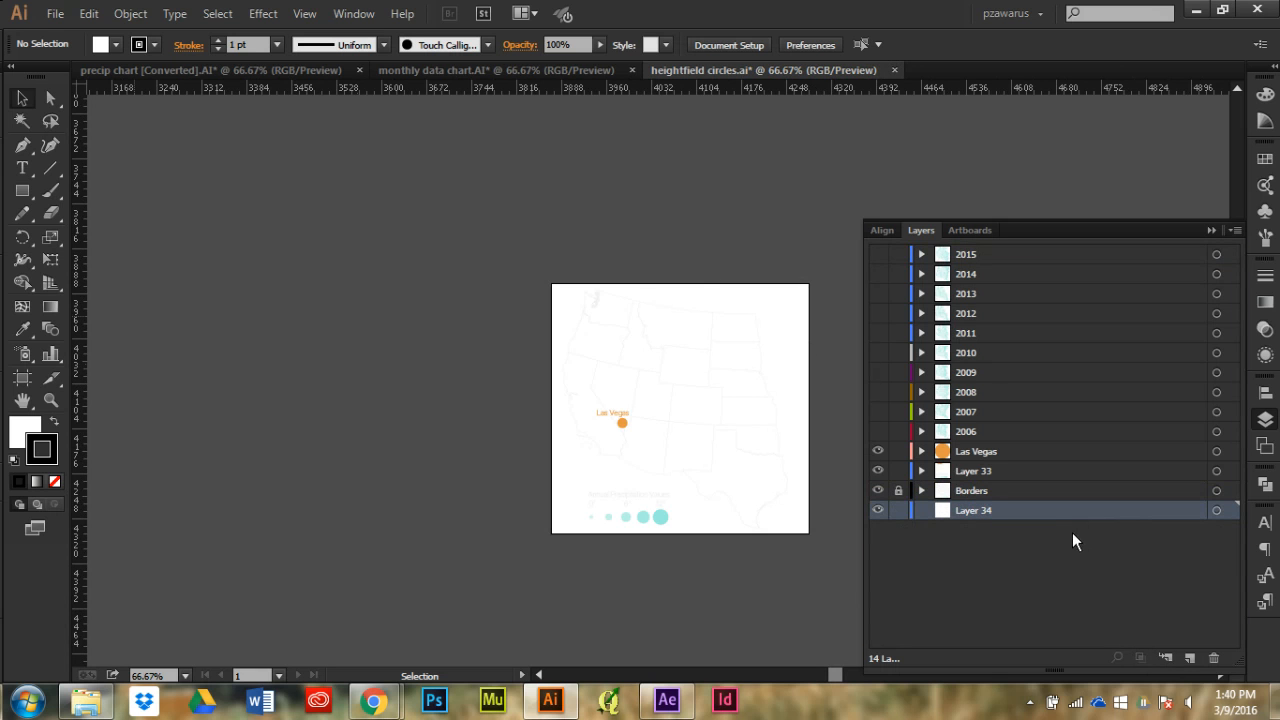
Draw a black-filled, white-stroked rectangle about 466 by 460 px behind the whole map on the new bottom layer, and lock that layer
click(22, 190)
drag(528, 265, 820, 552)
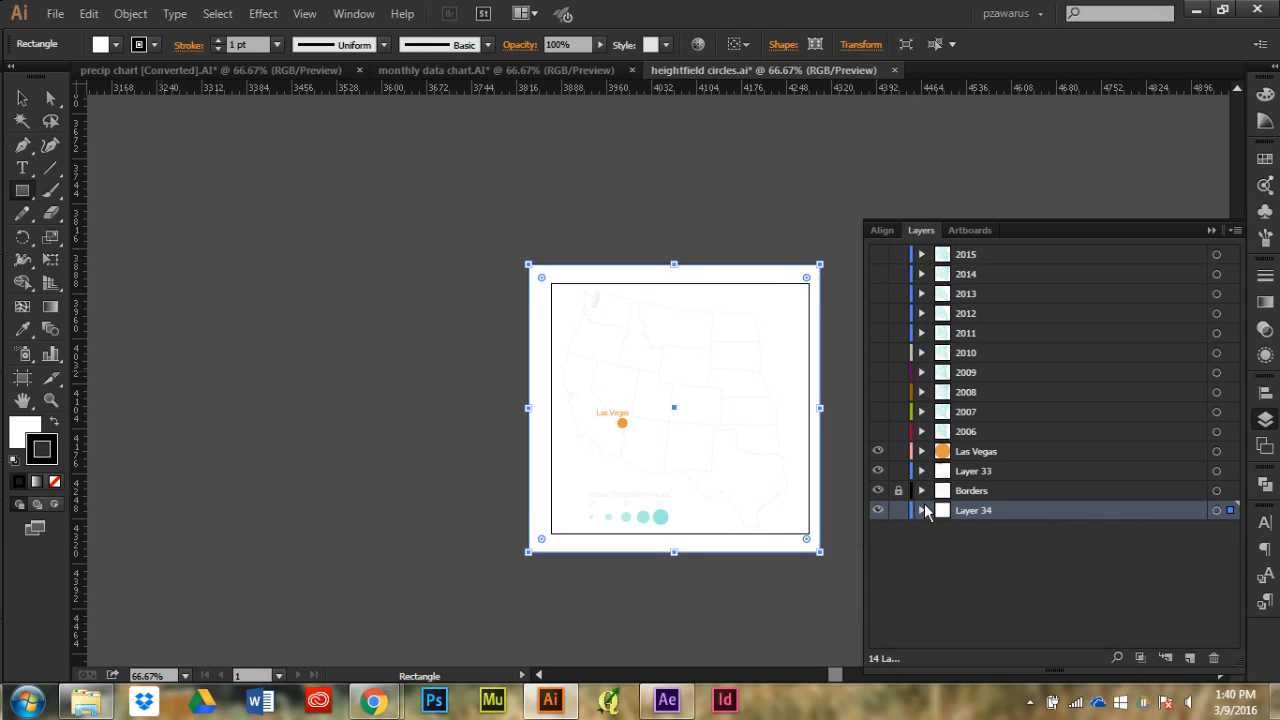
key(shift+x)
key(v)
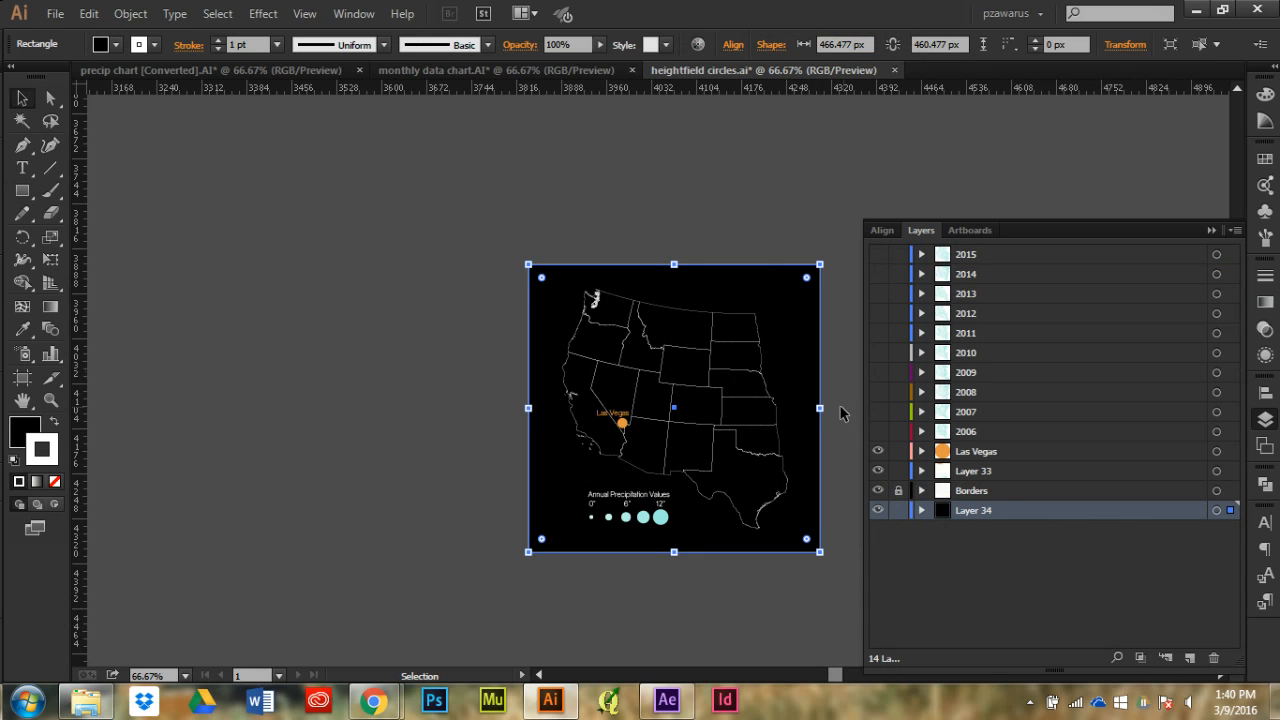
click(829, 412)
ctrl+click(798, 428)
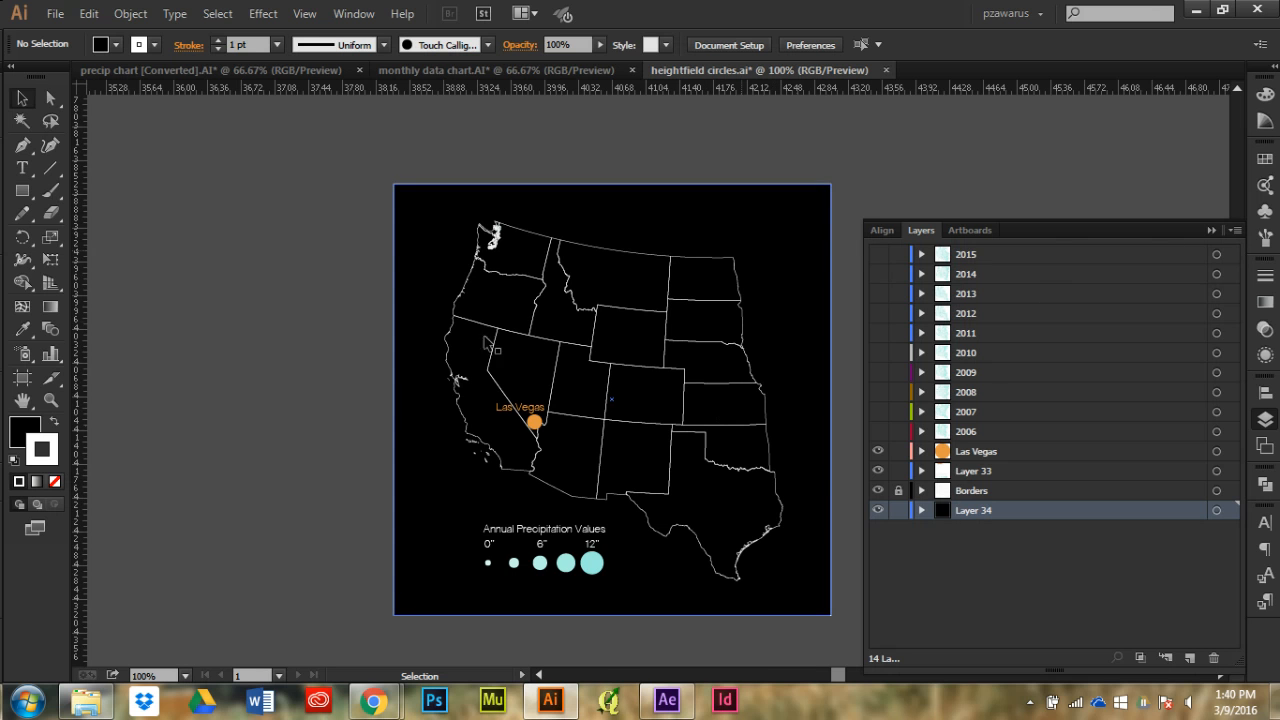
click(897, 511)
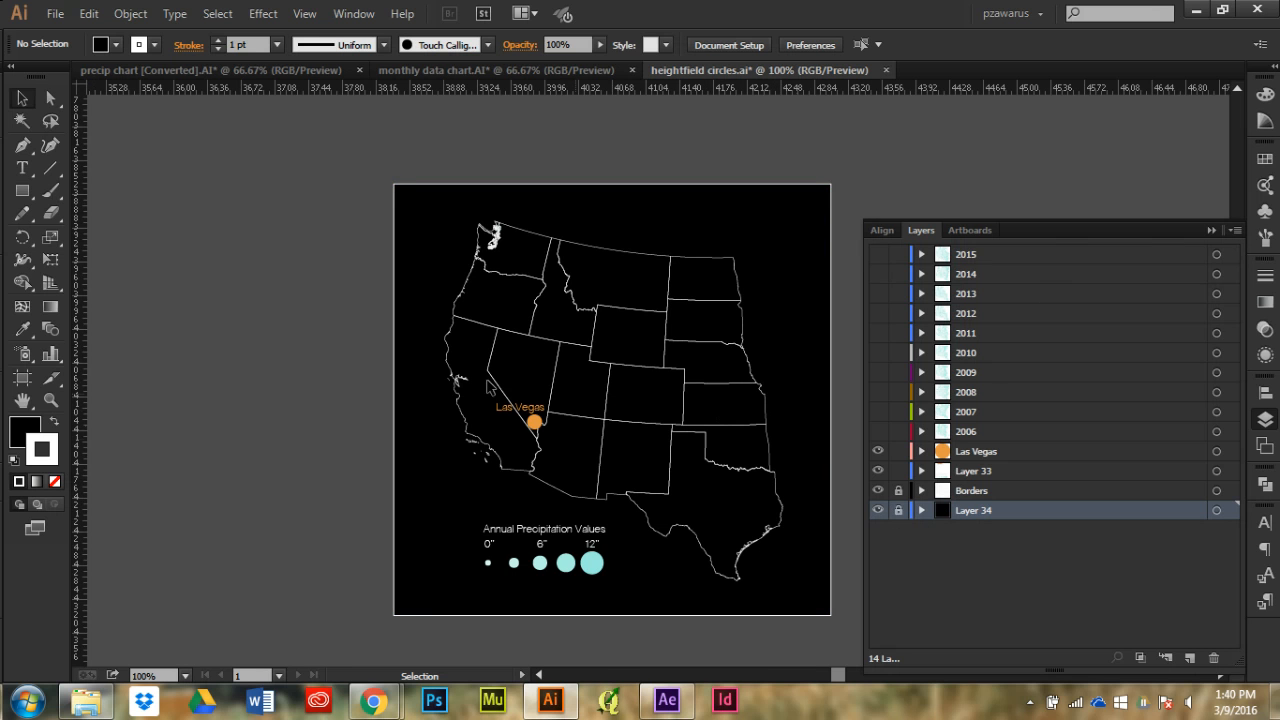
Make the 2006 layer of precipitation circles visible on the map
ctrl+click(533, 421)
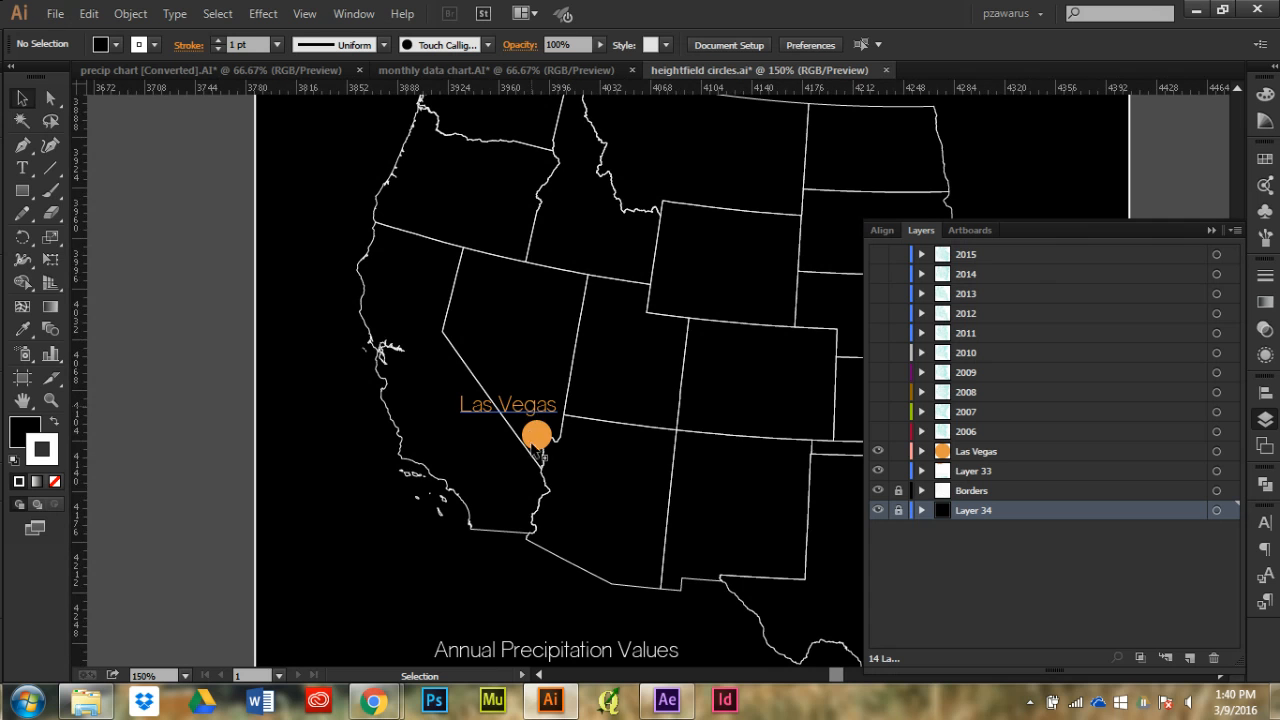
ctrl+alt+click(533, 425)
scroll(500, 485, down, 1)
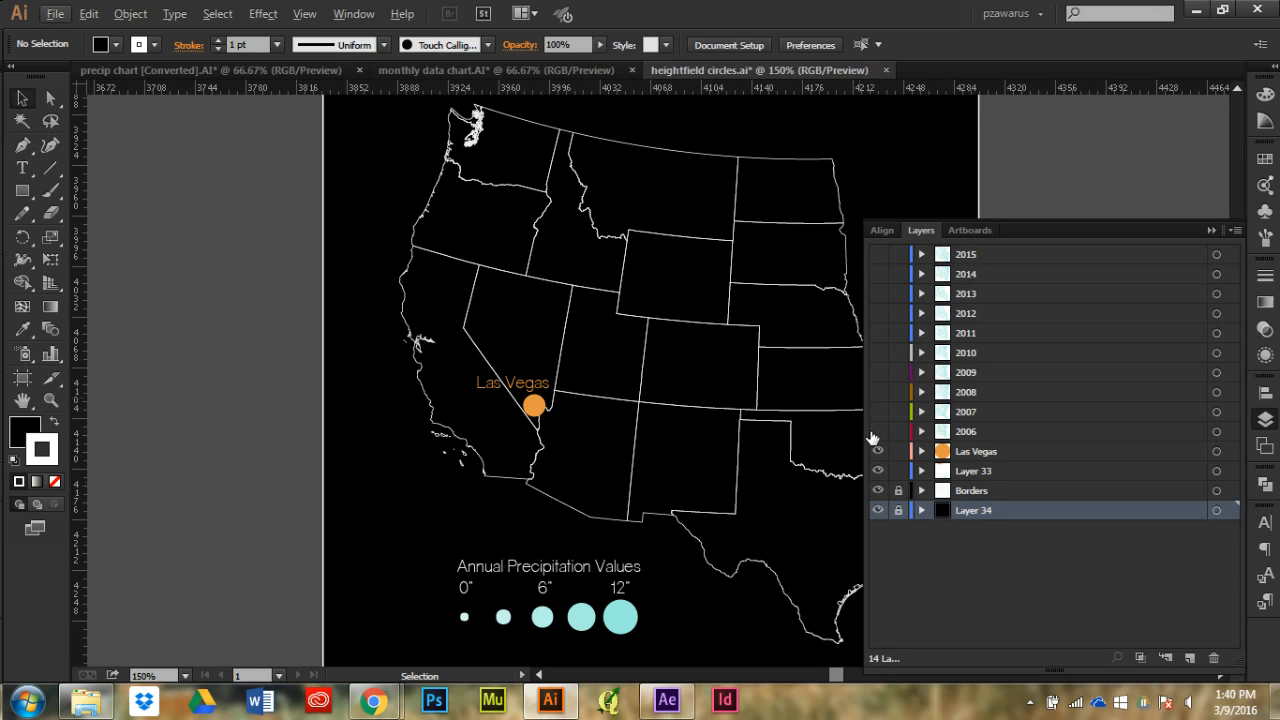
click(877, 432)
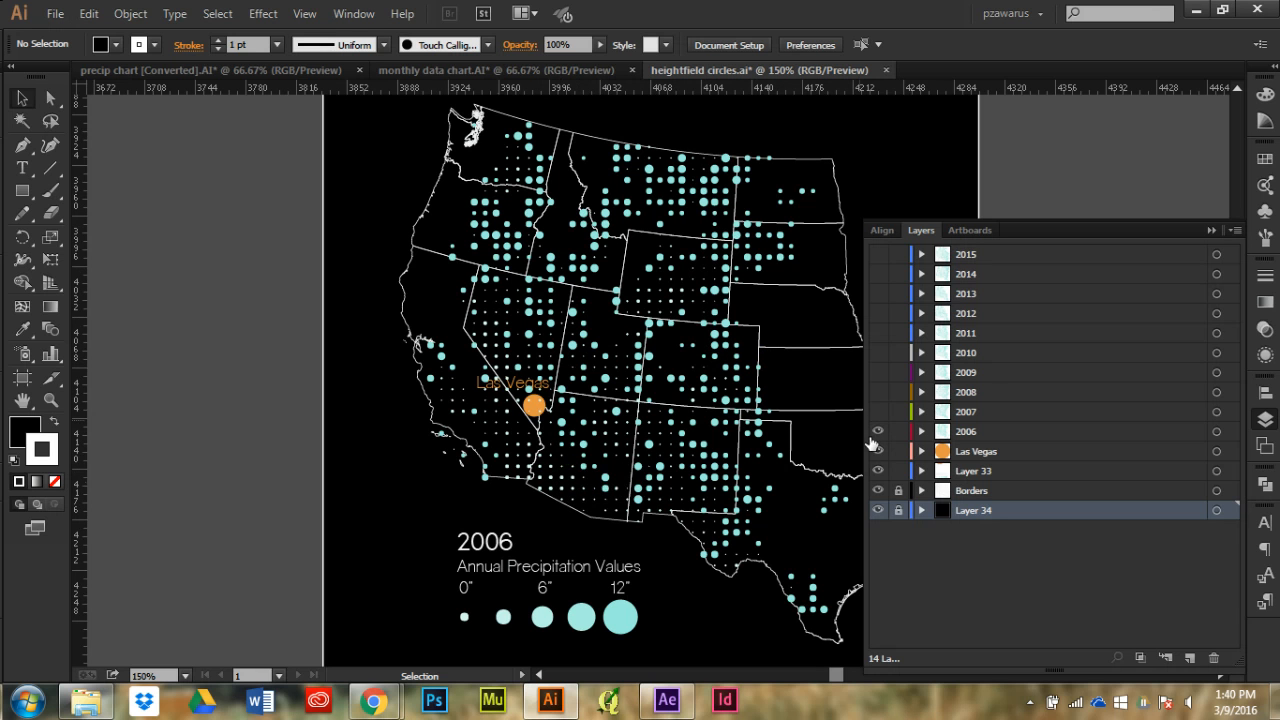
Preview the map's yearly precipitation circle layers from 2007 to 2015, leaving all the year layers hidden
click(877, 432)
click(877, 412)
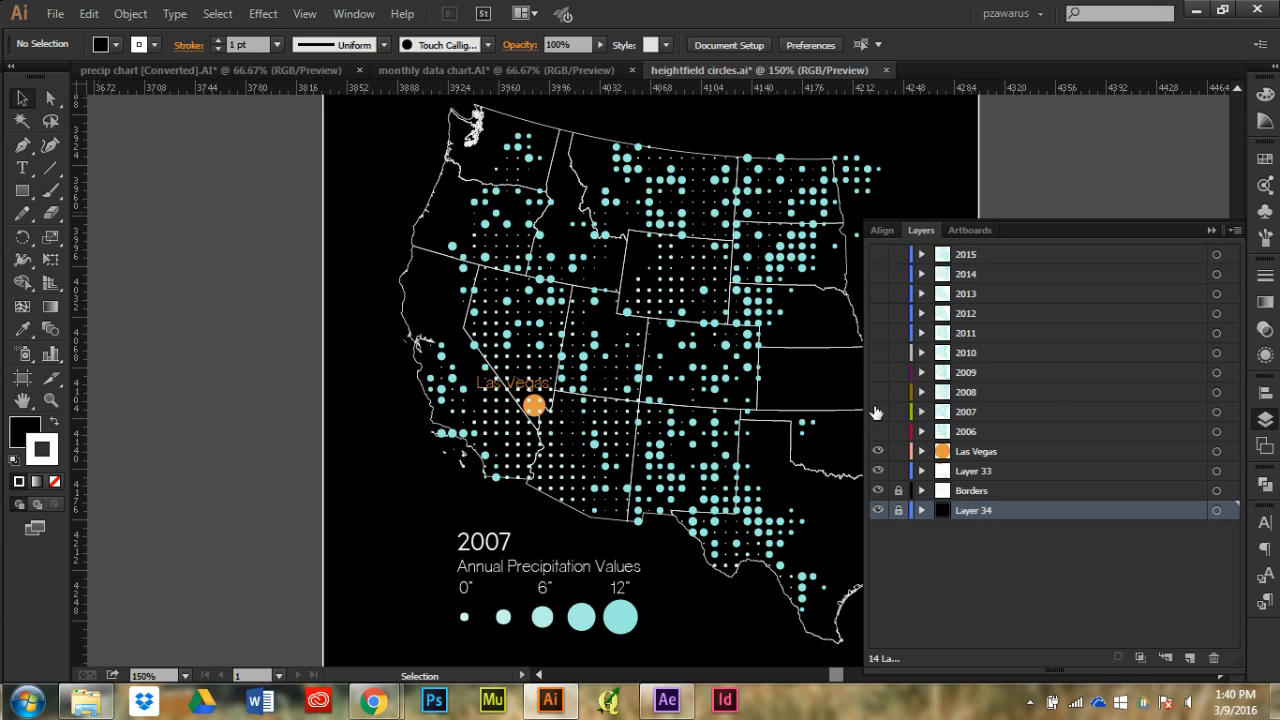
click(877, 412)
click(877, 392)
click(878, 390)
click(878, 372)
click(879, 366)
click(878, 354)
click(878, 354)
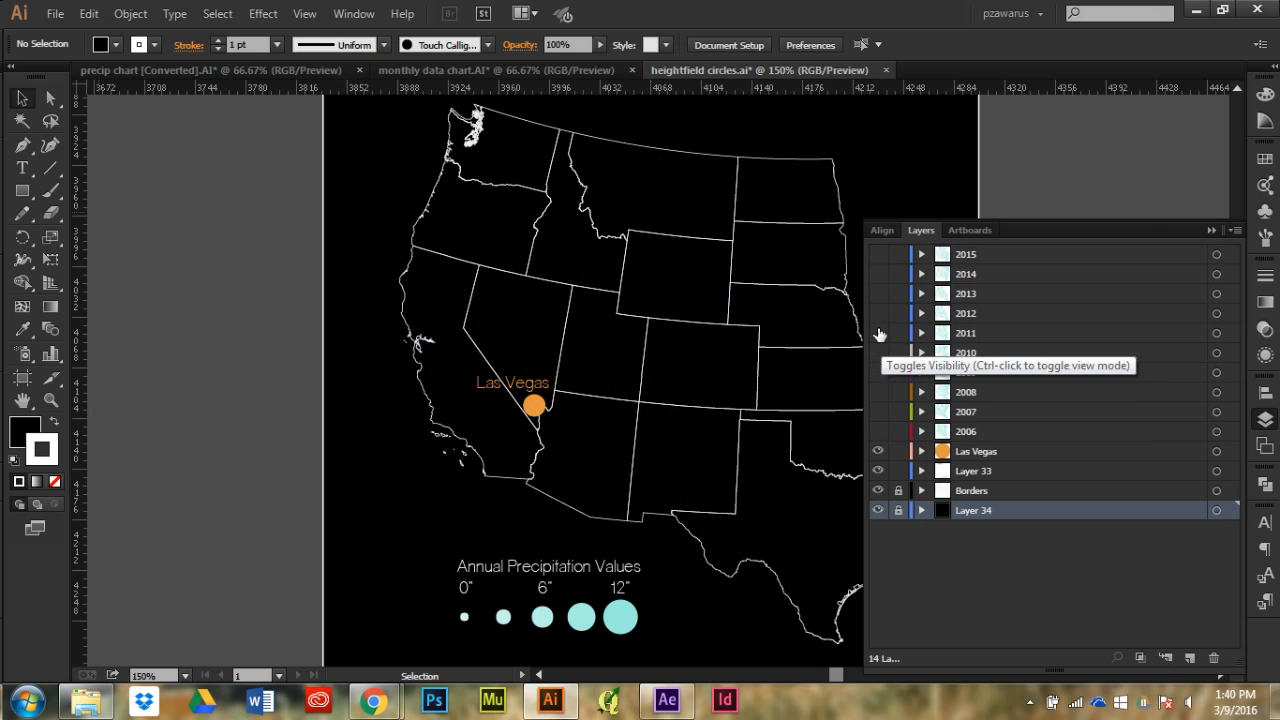
click(879, 330)
click(878, 333)
click(878, 313)
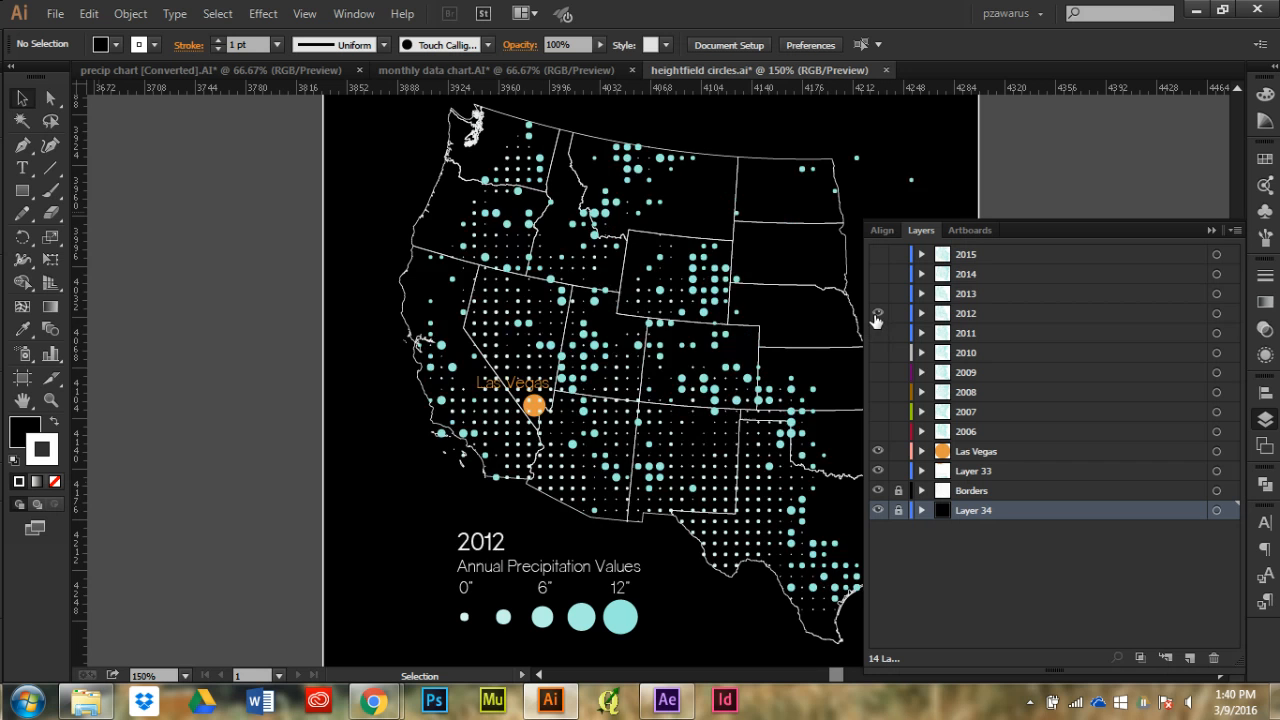
click(876, 313)
click(877, 294)
click(877, 274)
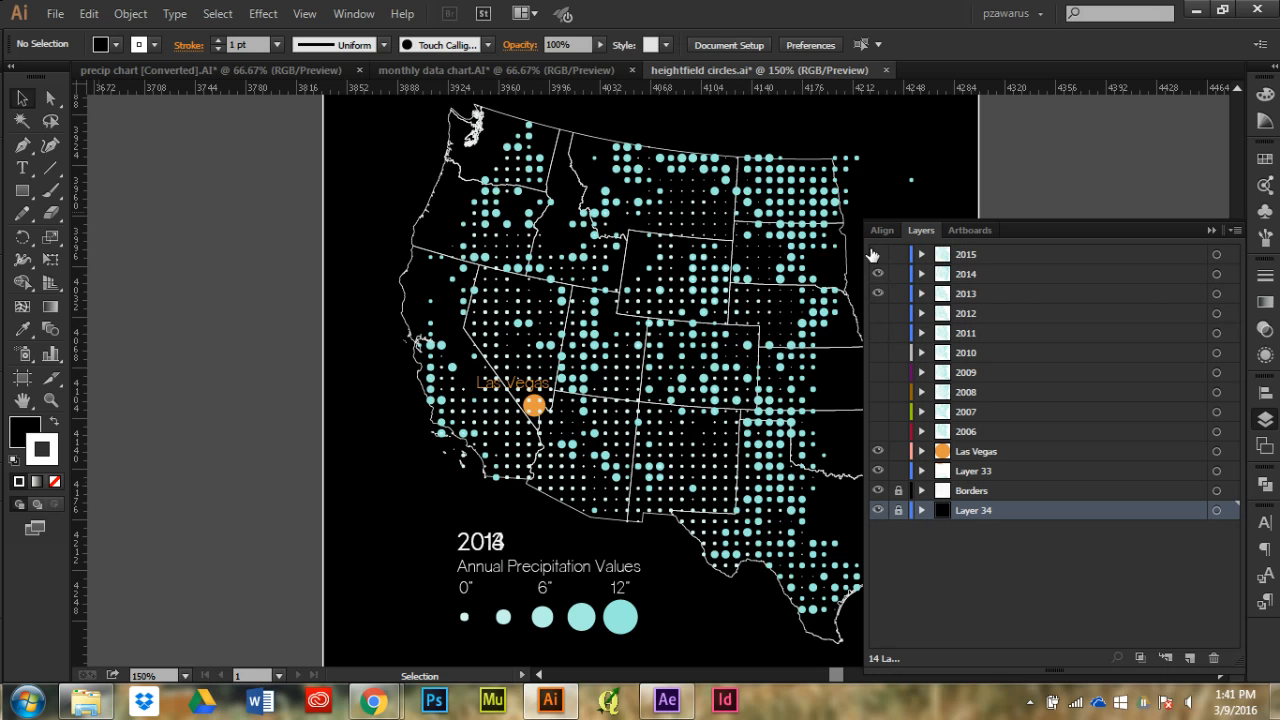
click(877, 254)
click(877, 256)
click(877, 274)
click(877, 293)
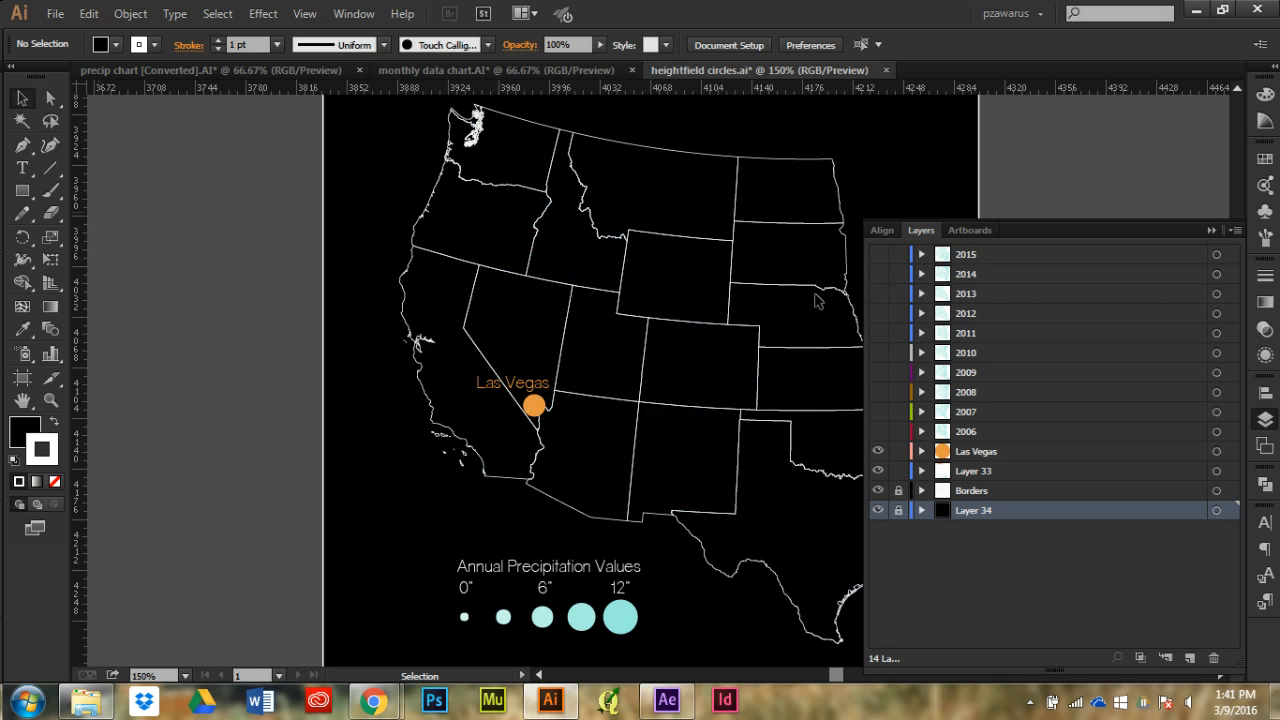
scroll(340, 347, down, 1)
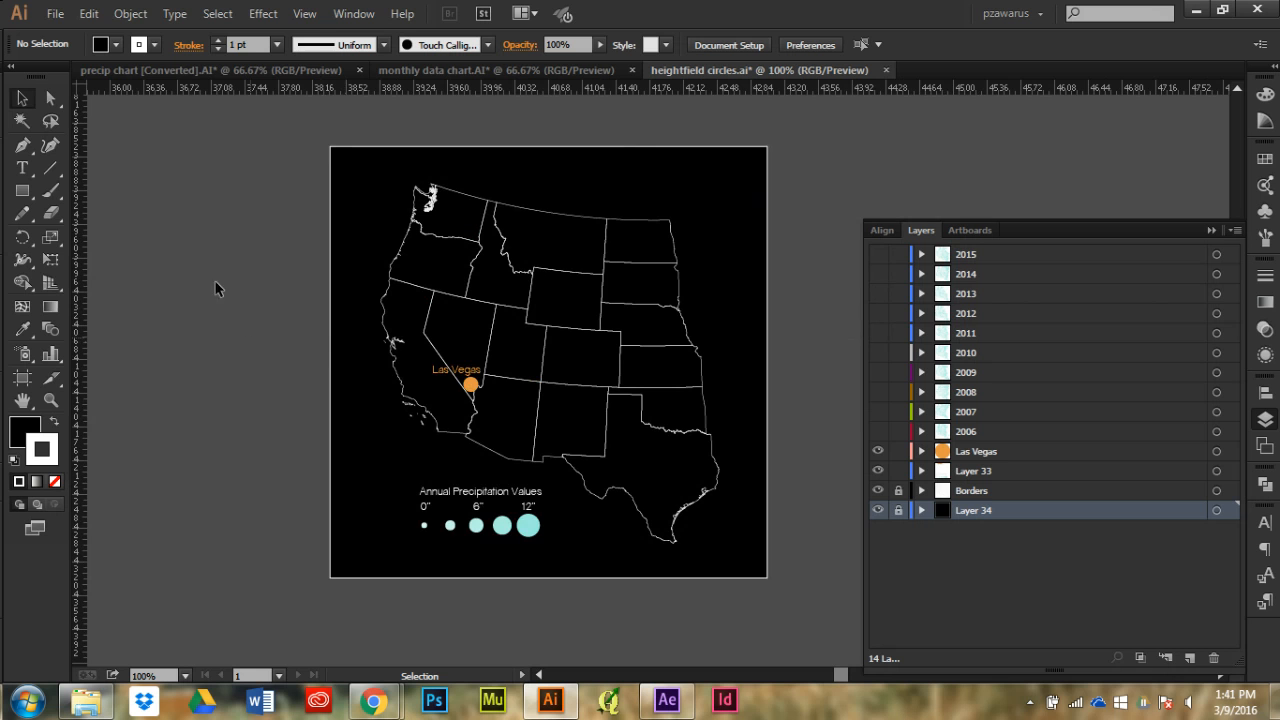
Open the file annual data circles.AI from the Downloads folder
click(58, 12)
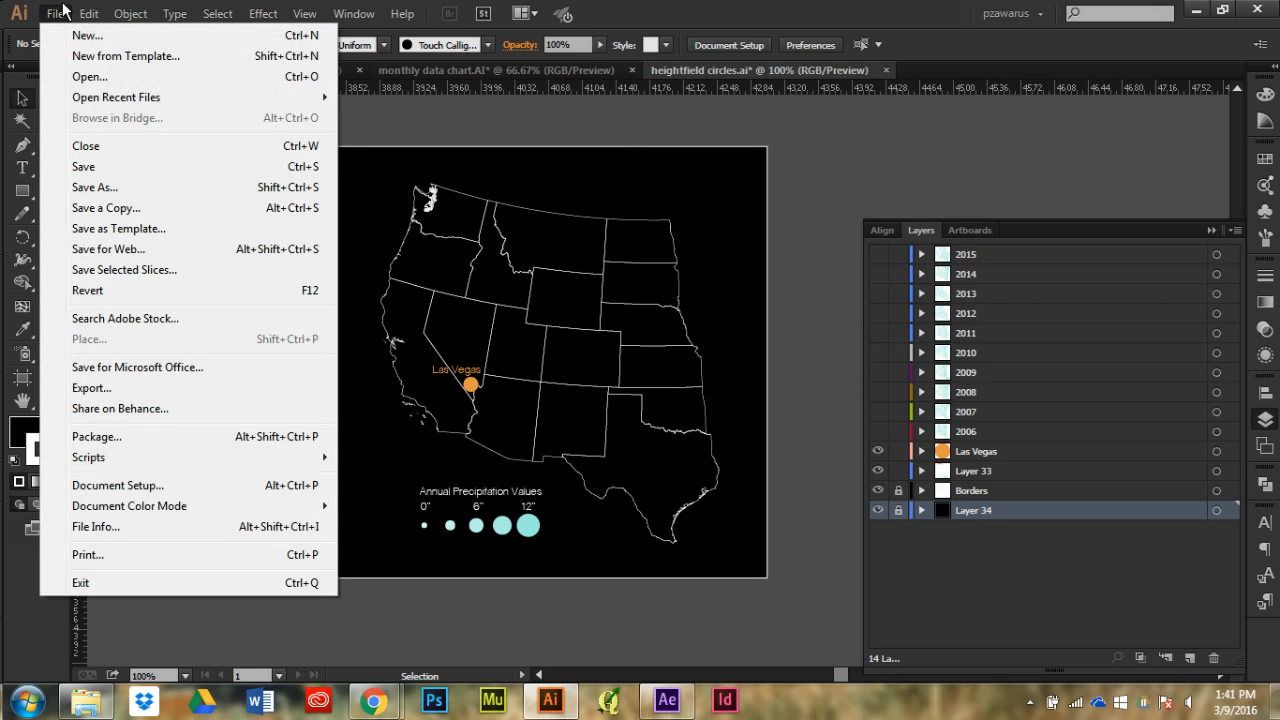
click(89, 77)
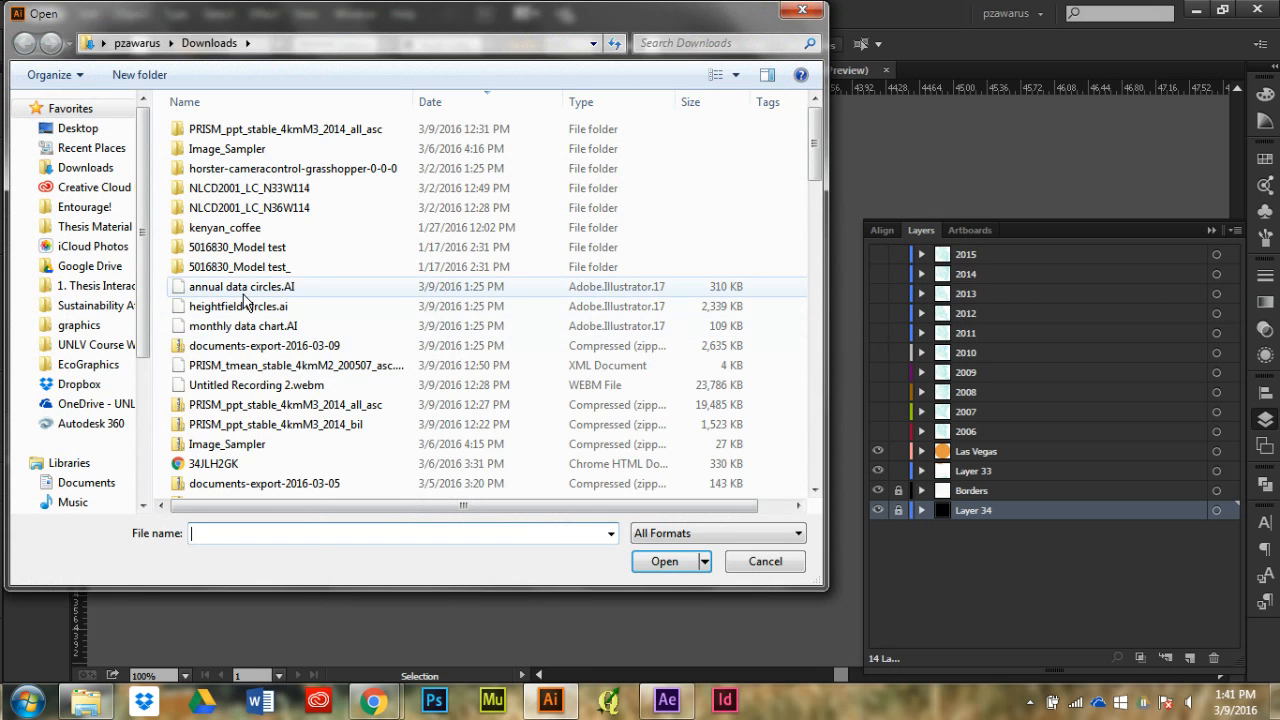
click(251, 306)
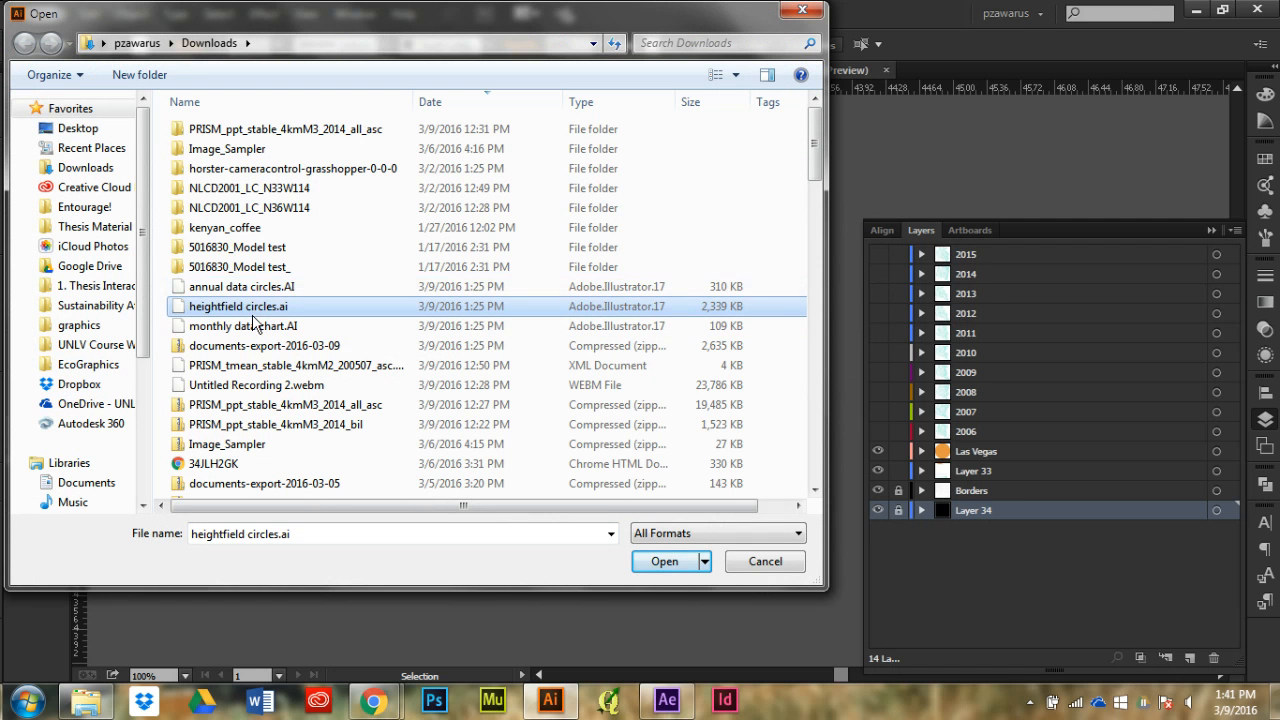
click(255, 287)
click(636, 565)
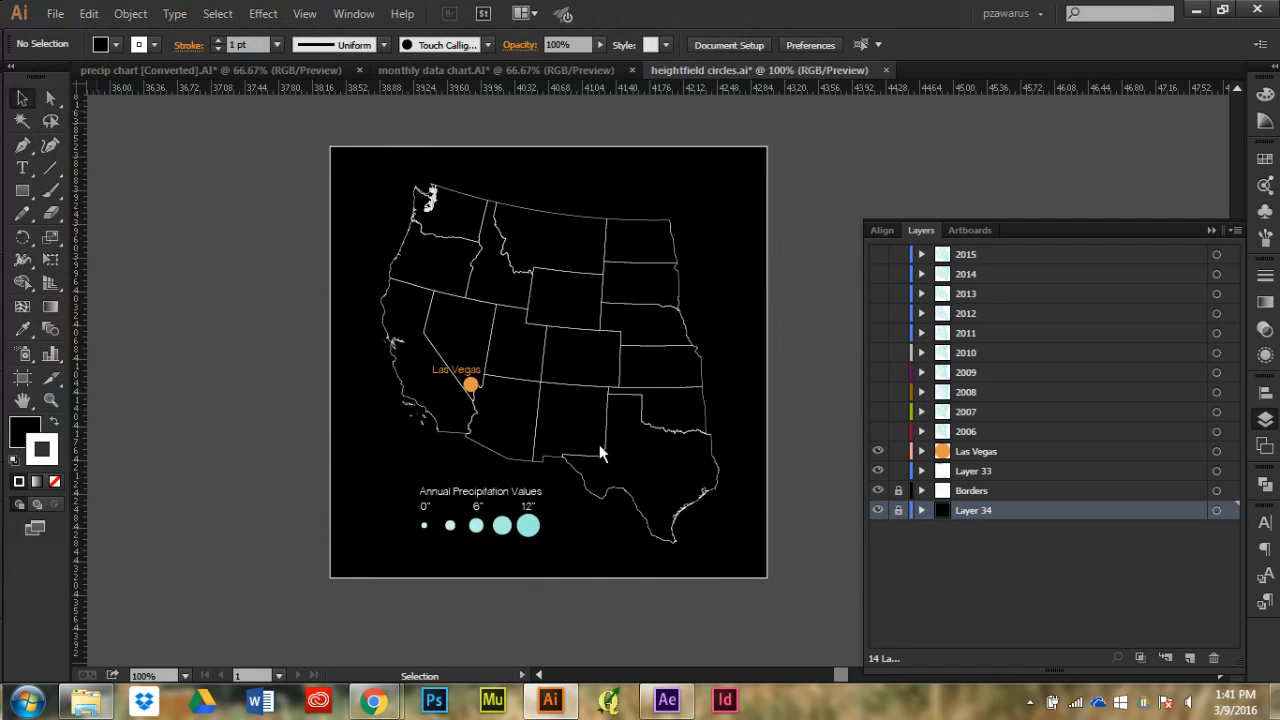
Hide every layer of the annual data circles file except Layer 31::Layer 32 and Layer 10
scroll(301, 214, down, 2)
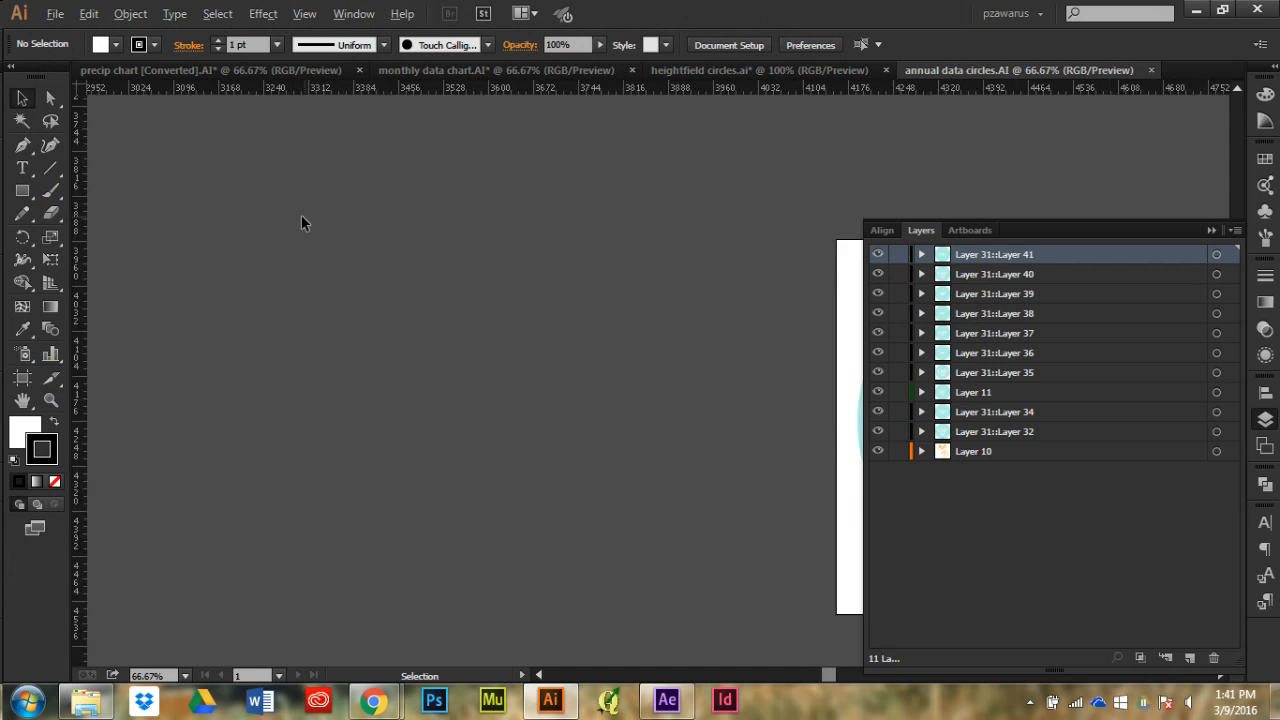
drag(878, 254, 877, 419)
scroll(794, 437, up, 1)
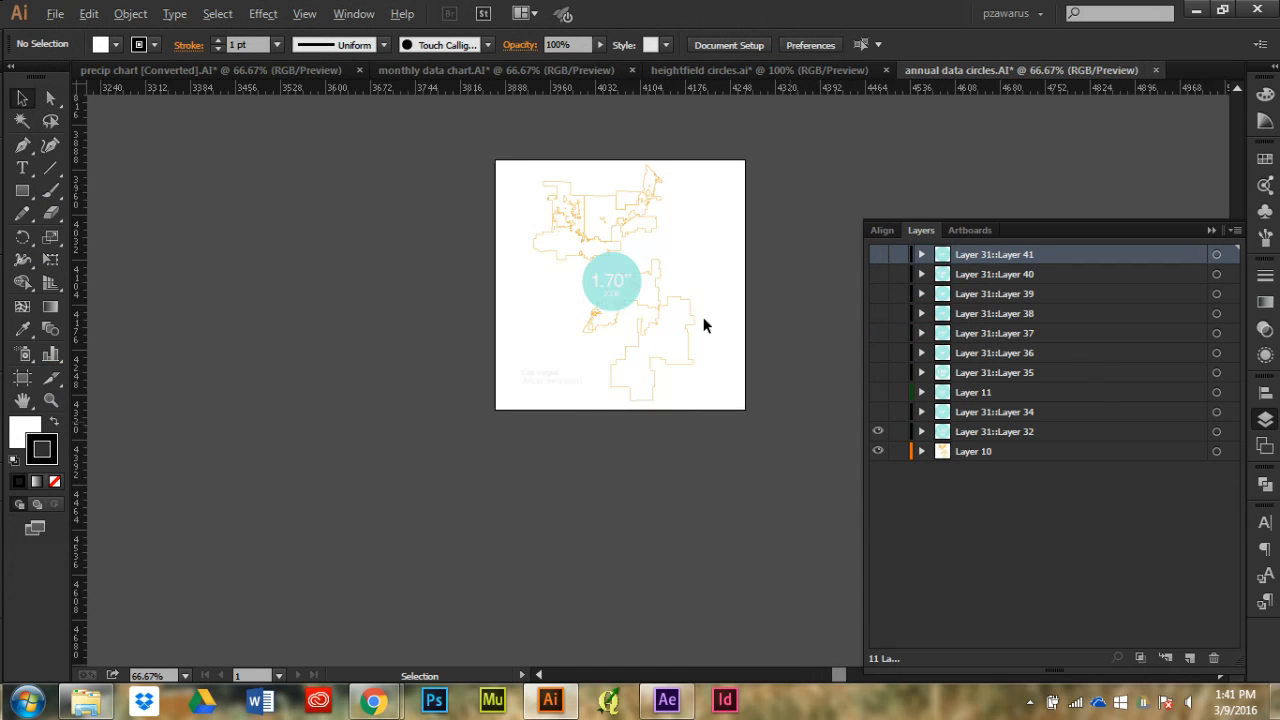
scroll(590, 200, up, 1)
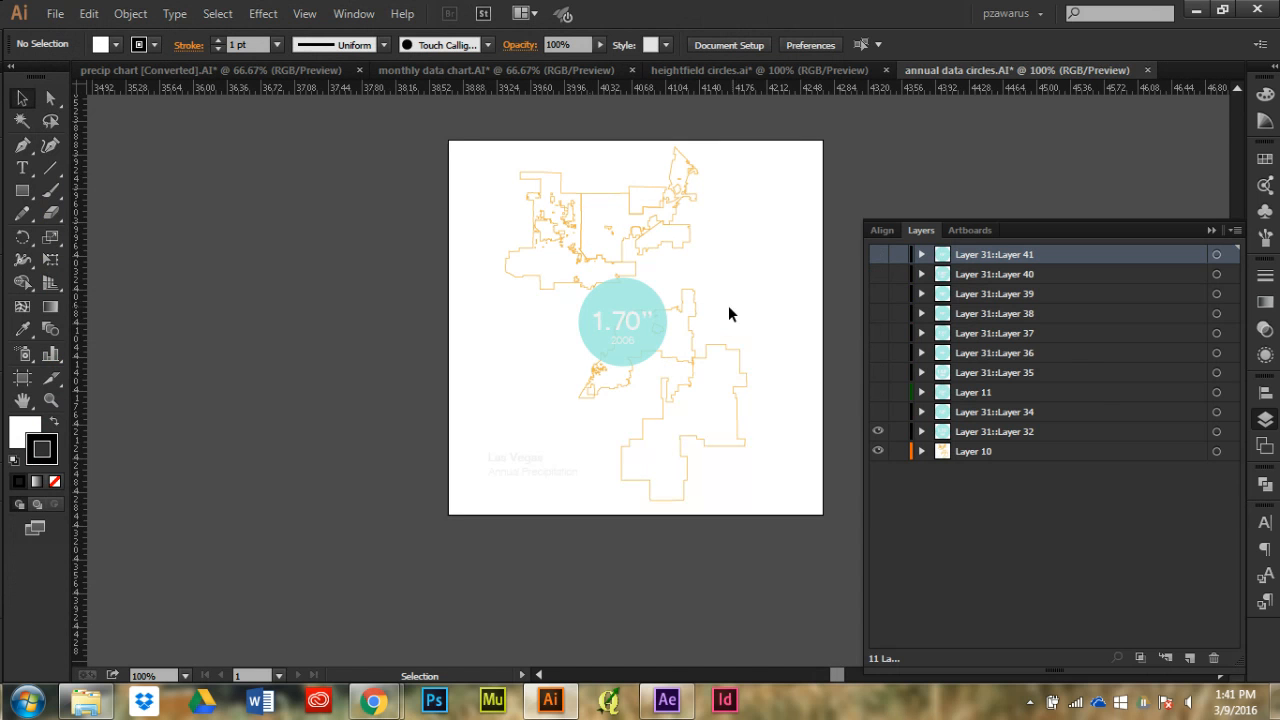
Check the oblique composition in After Effects and return to the annual data circles file in Illustrator
click(667, 700)
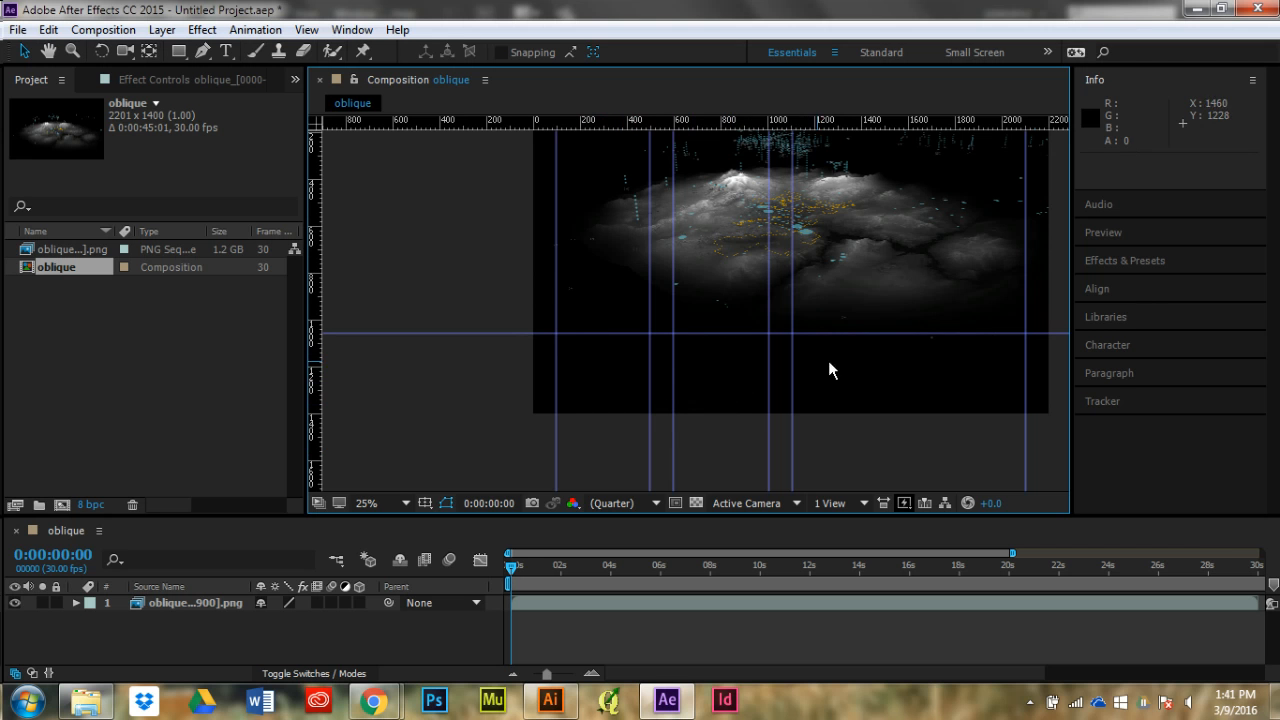
click(552, 699)
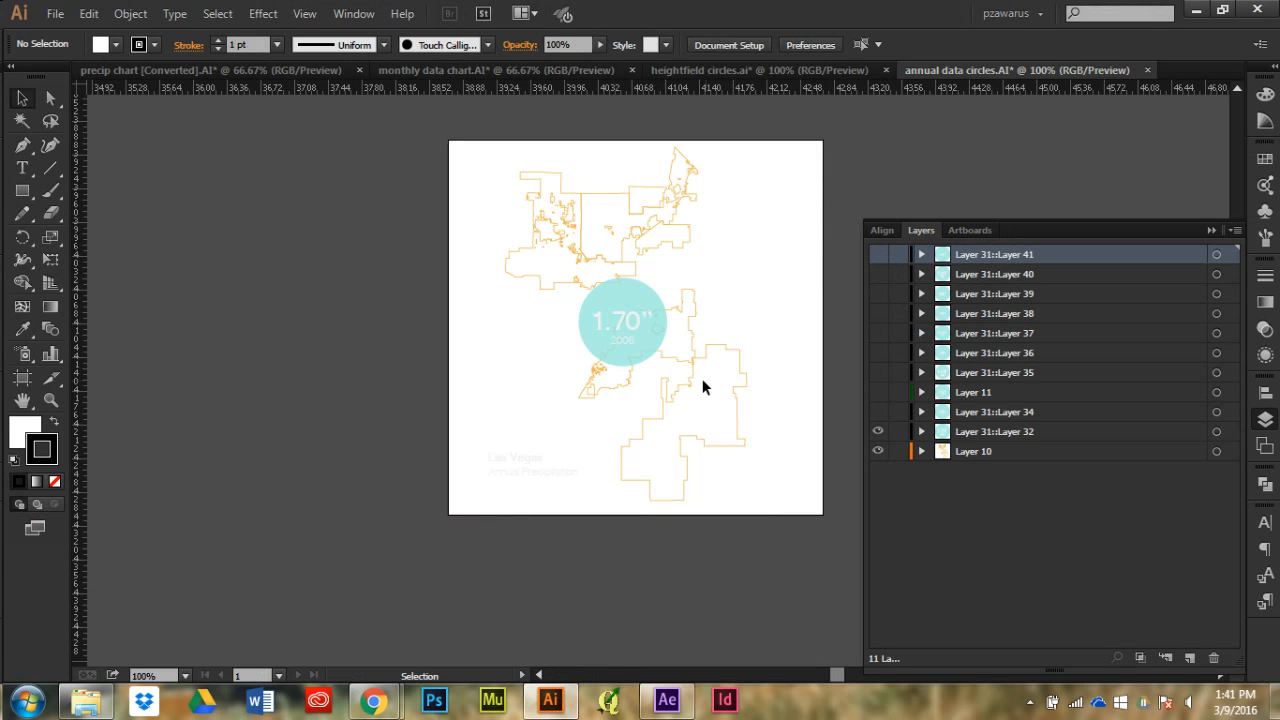
scroll(675, 345, up, 1)
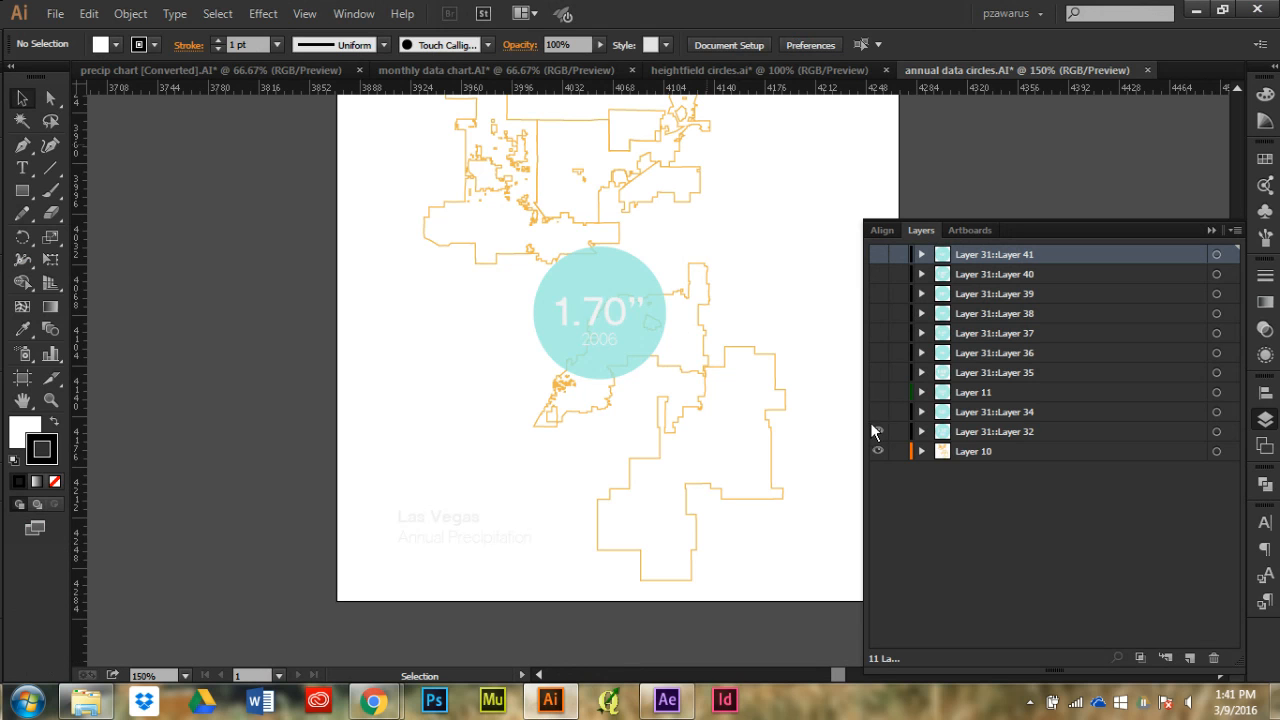
Review the annual precipitation circles by toggling their layers, leaving only Layer 11 and Layer 10 visible, and collapse the layer list
click(875, 431)
click(877, 432)
click(879, 433)
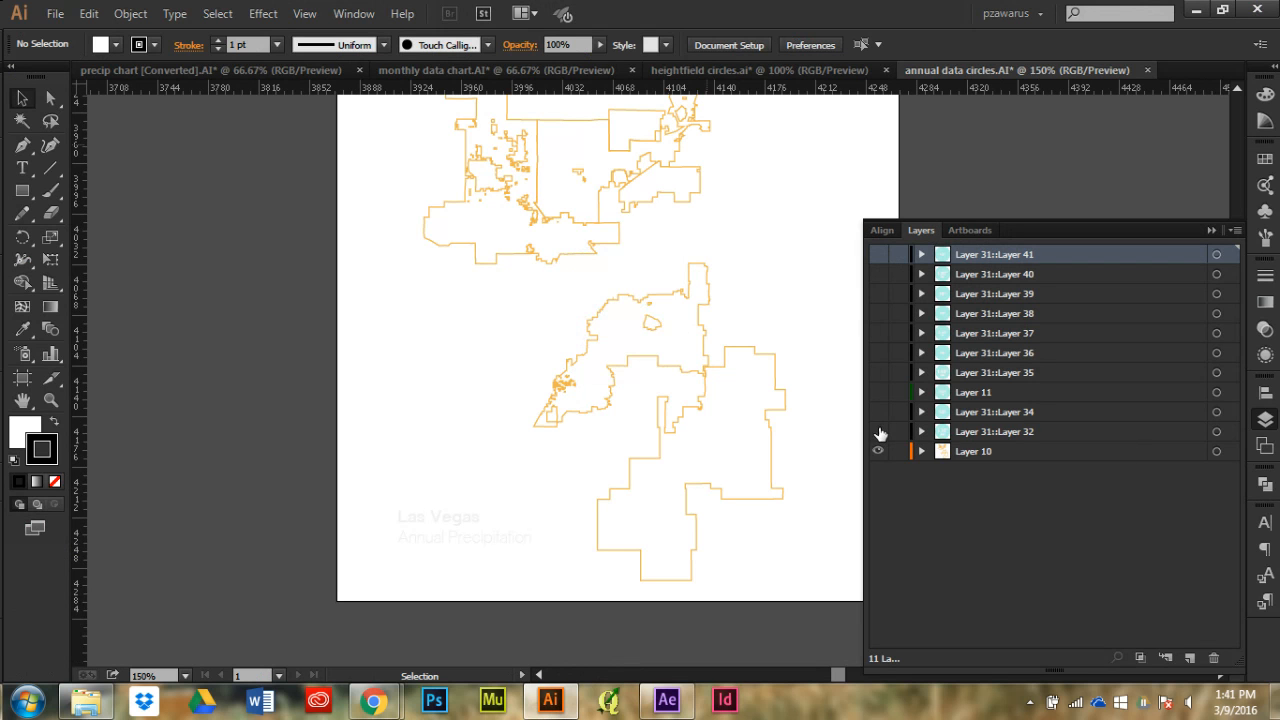
click(879, 417)
click(876, 412)
click(874, 393)
click(876, 372)
click(876, 353)
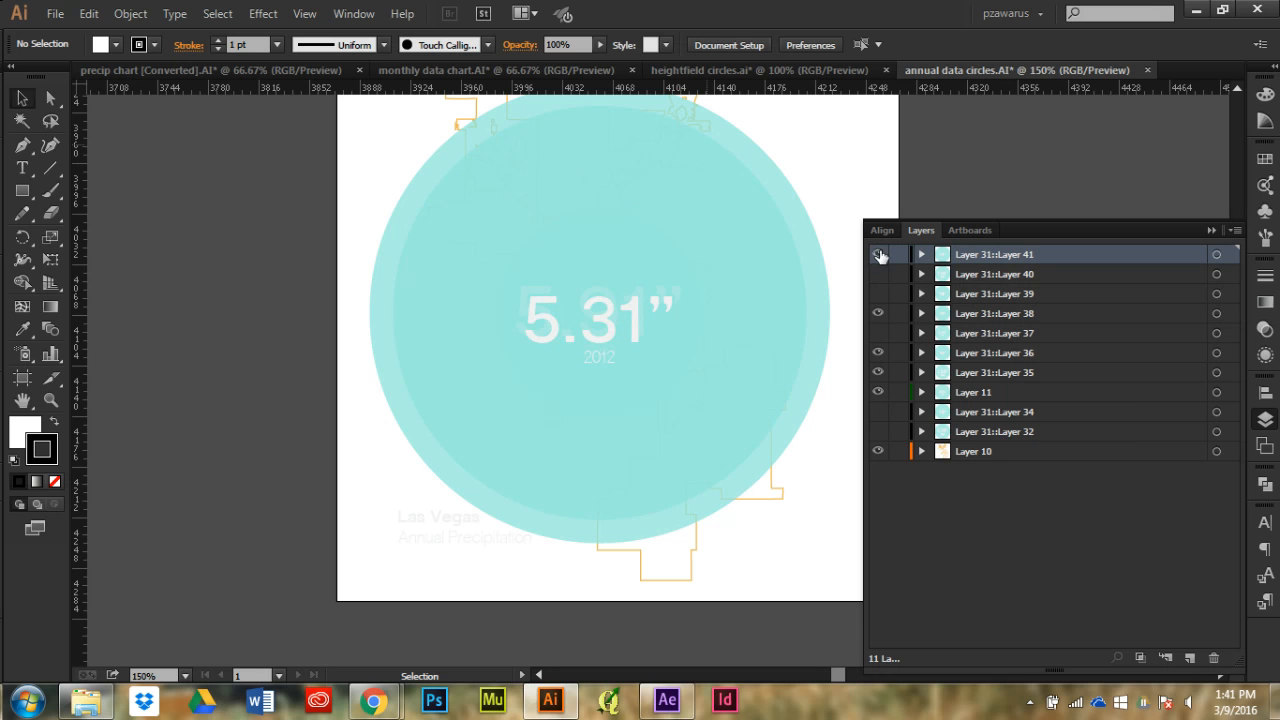
click(879, 255)
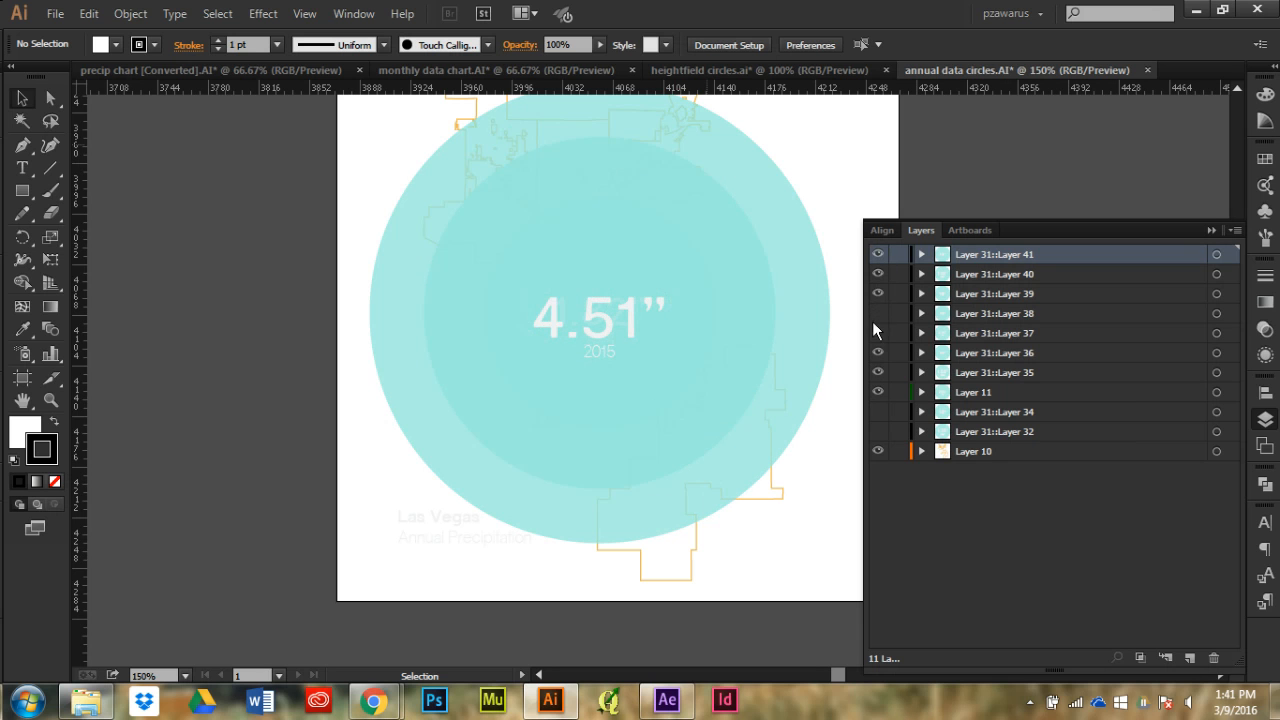
click(877, 260)
click(877, 355)
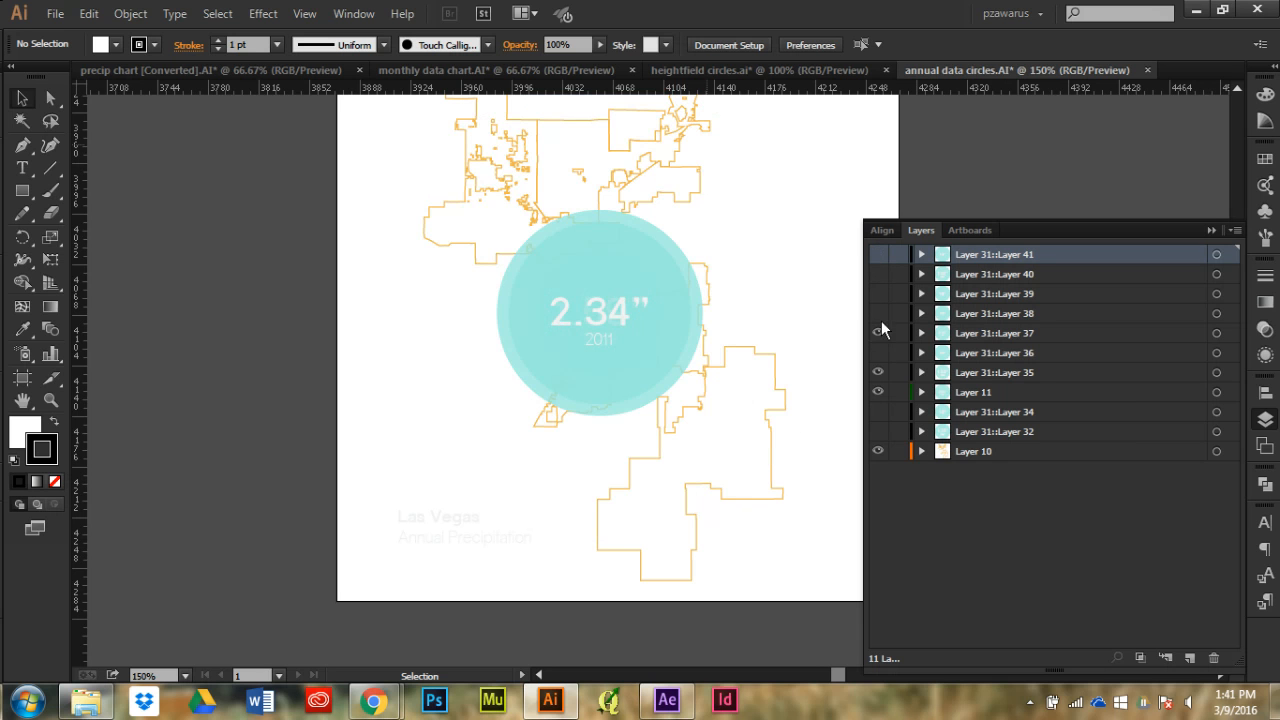
click(877, 334)
click(877, 372)
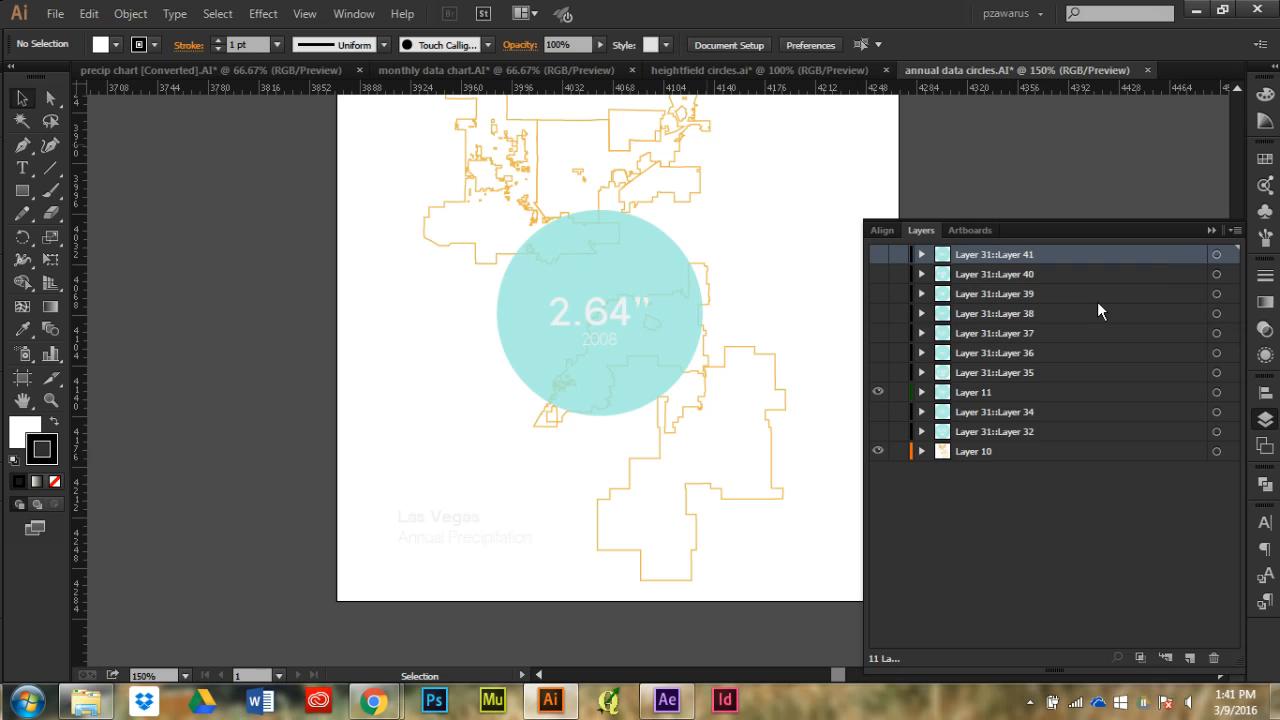
click(1210, 231)
Switch to After Effects and start opening another project, discarding the changes to Untitled Project.aep
click(667, 700)
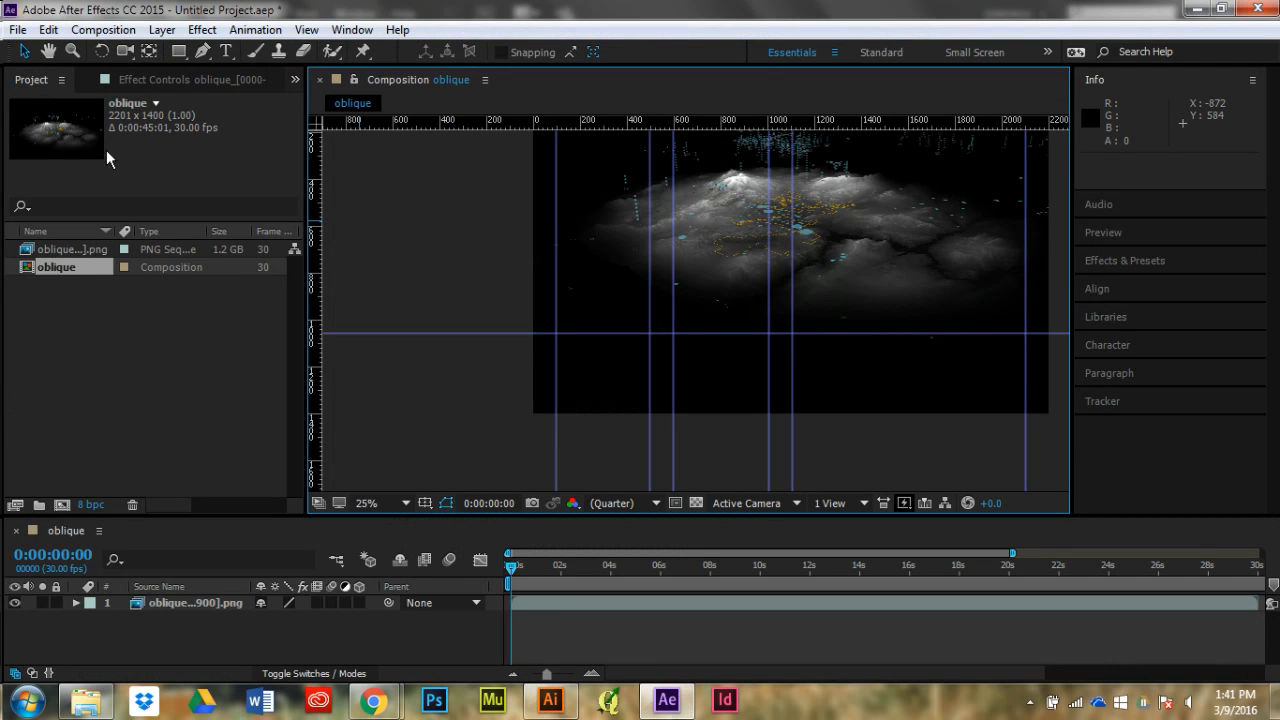
click(18, 29)
click(62, 68)
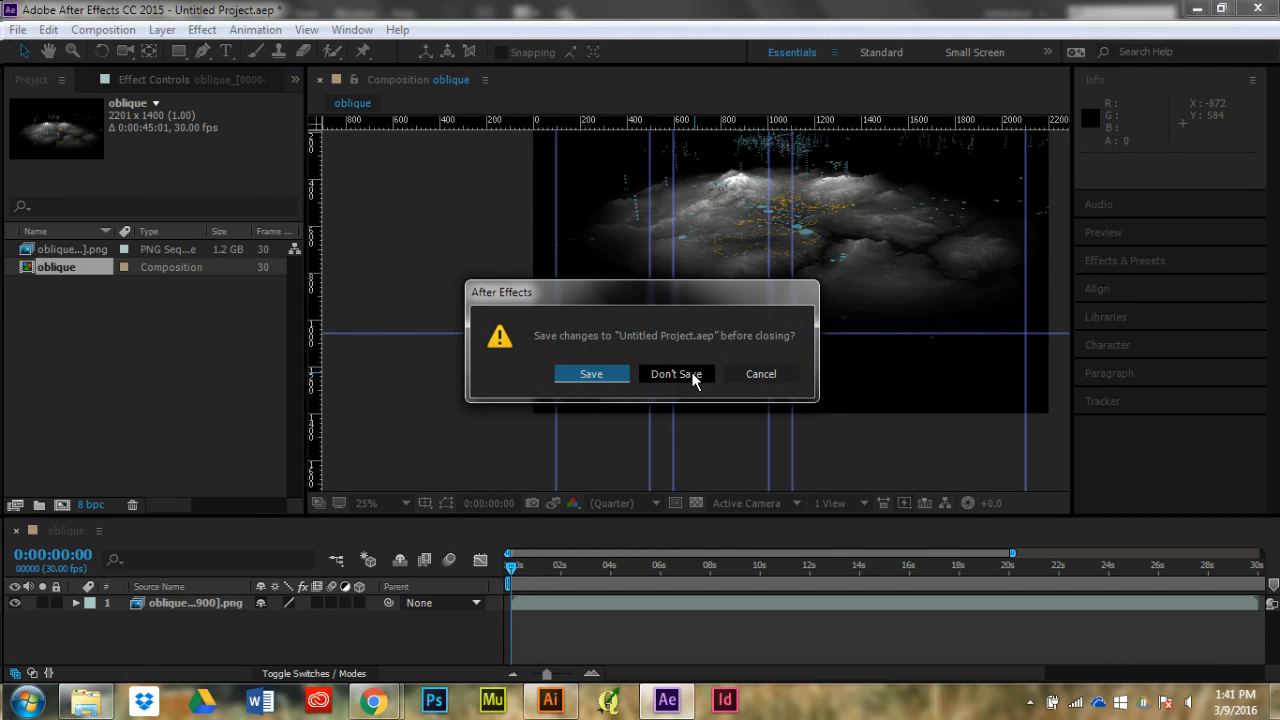
click(692, 376)
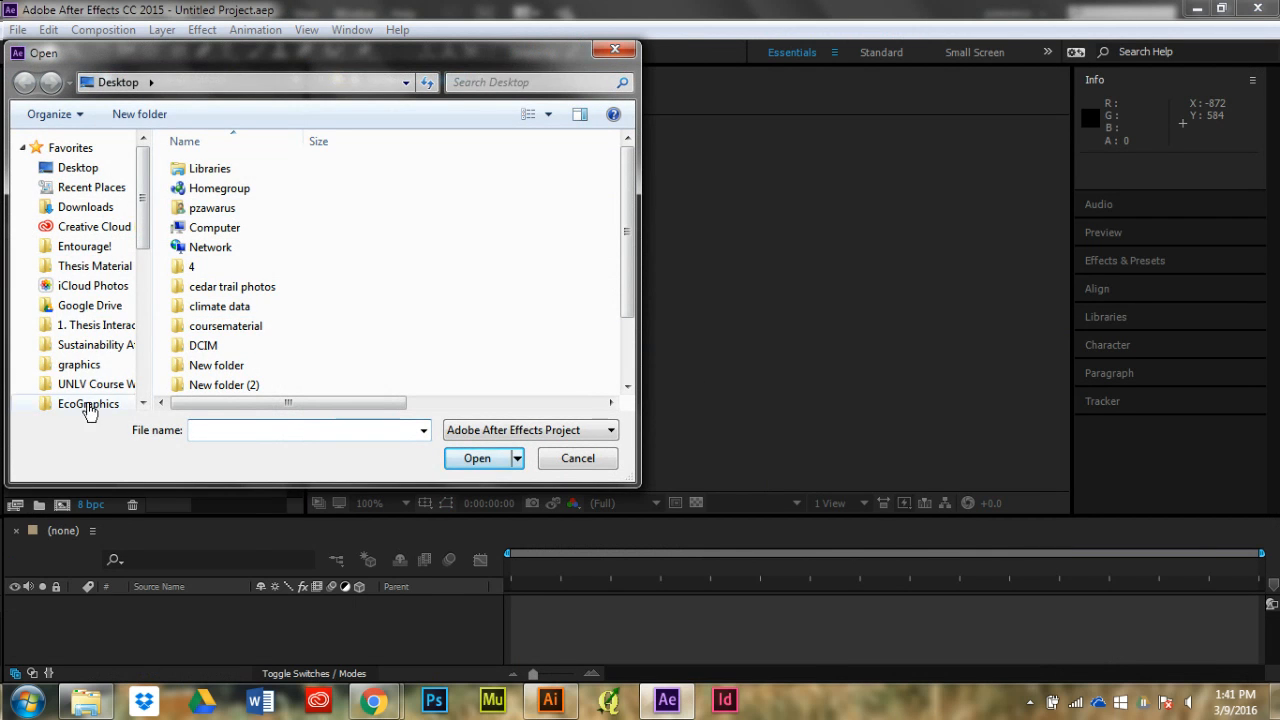
Open the project LV Rain Data2 from EcoGraphics > Water > LV Valley Resources and dismiss the missing-file warning
scroll(140, 243, down, 1)
scroll(140, 245, down, 1)
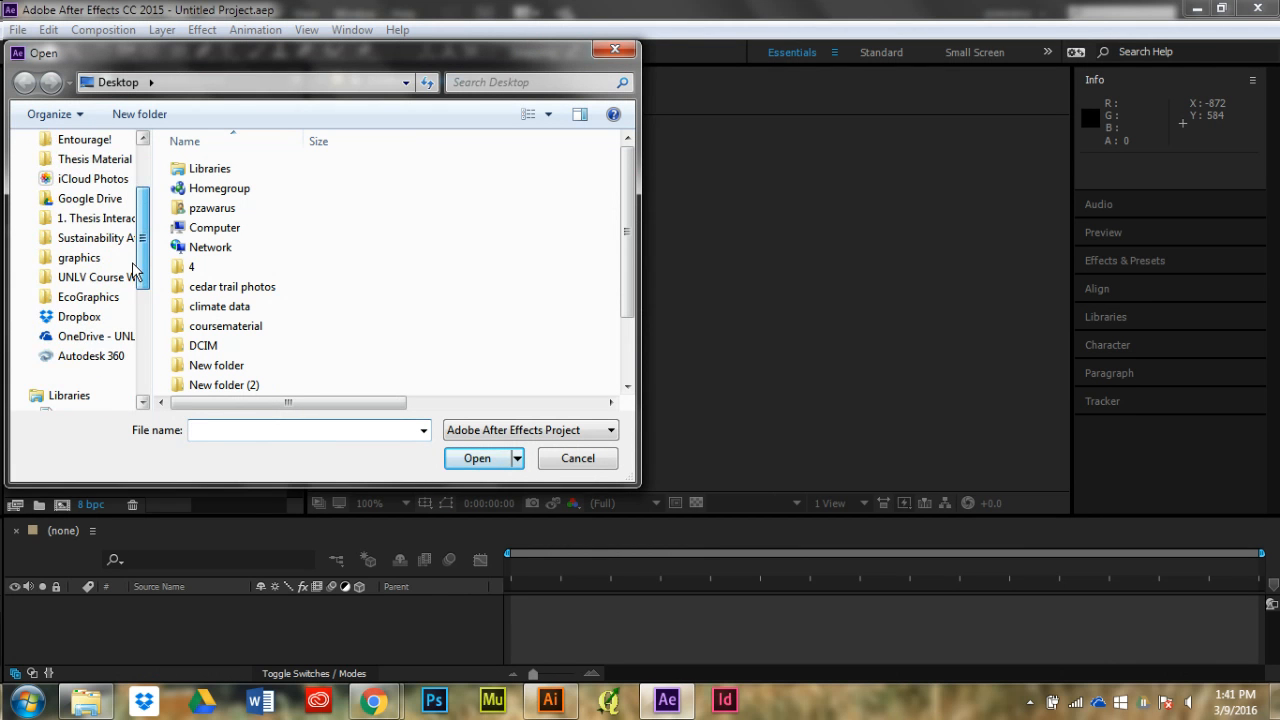
scroll(137, 255, up, 1)
click(92, 316)
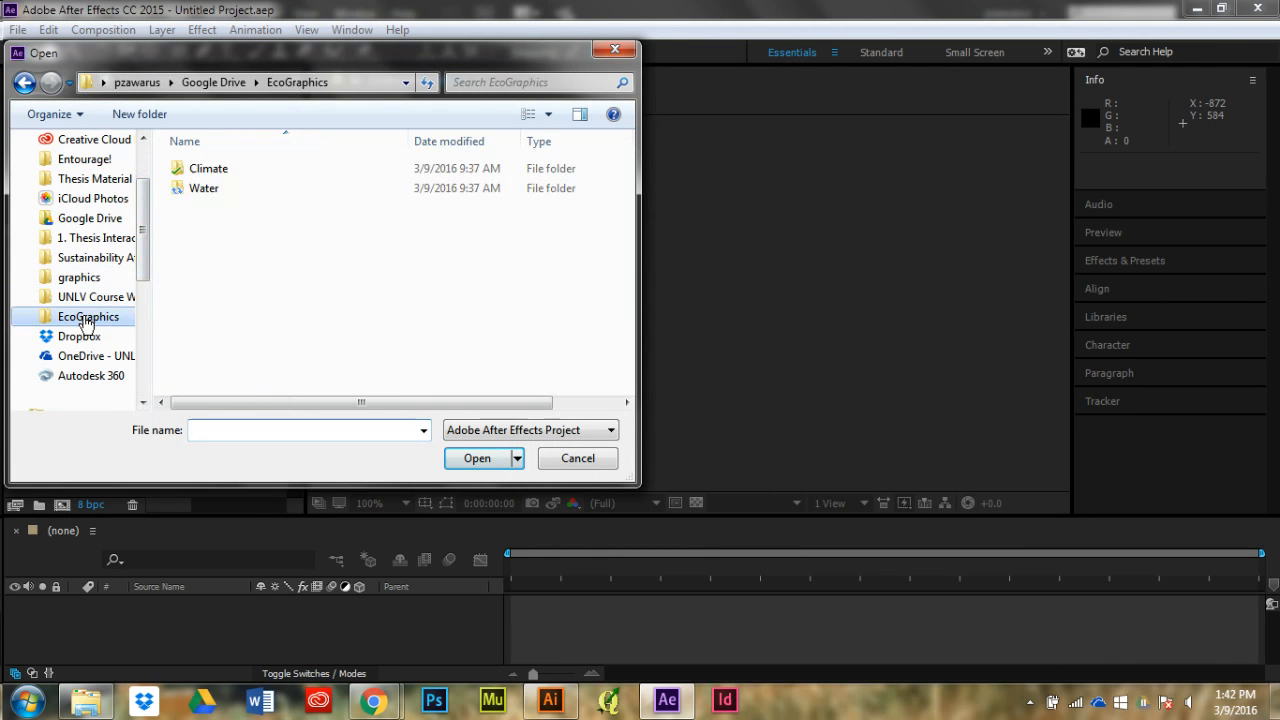
double_click(226, 190)
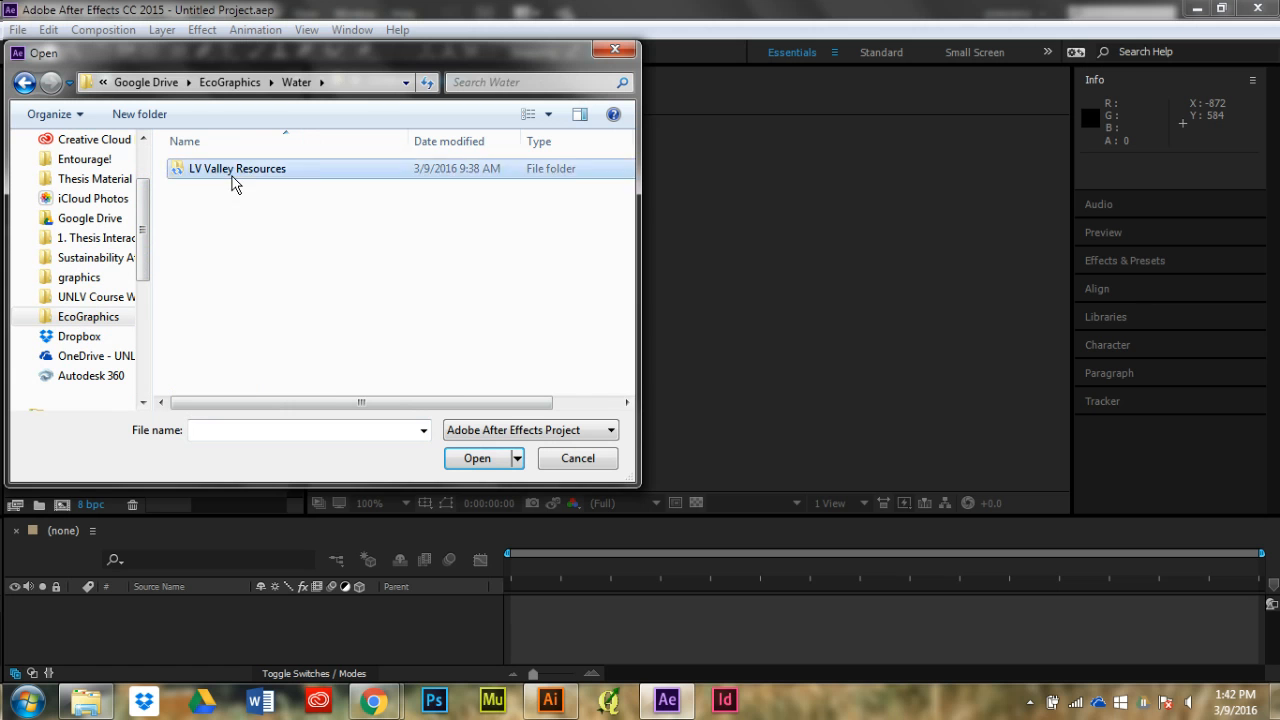
double_click(230, 172)
double_click(228, 188)
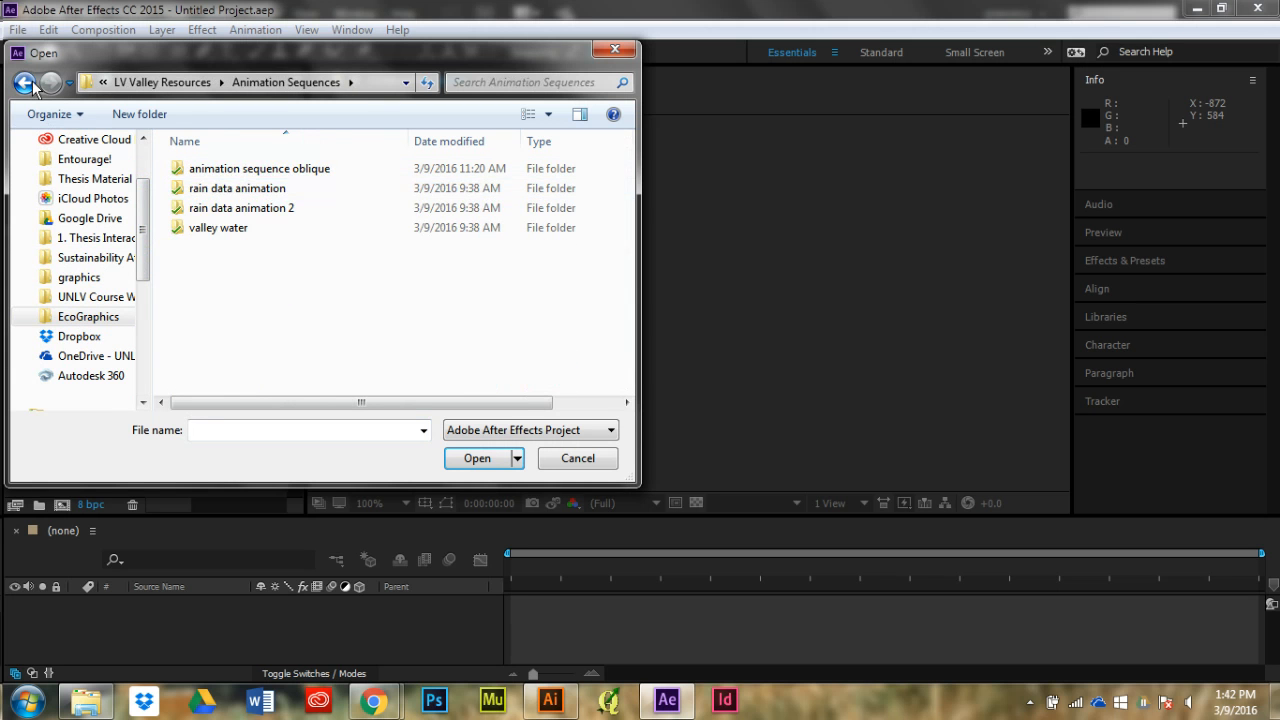
key(BackSpace)
click(270, 249)
scroll(270, 249, down, 1)
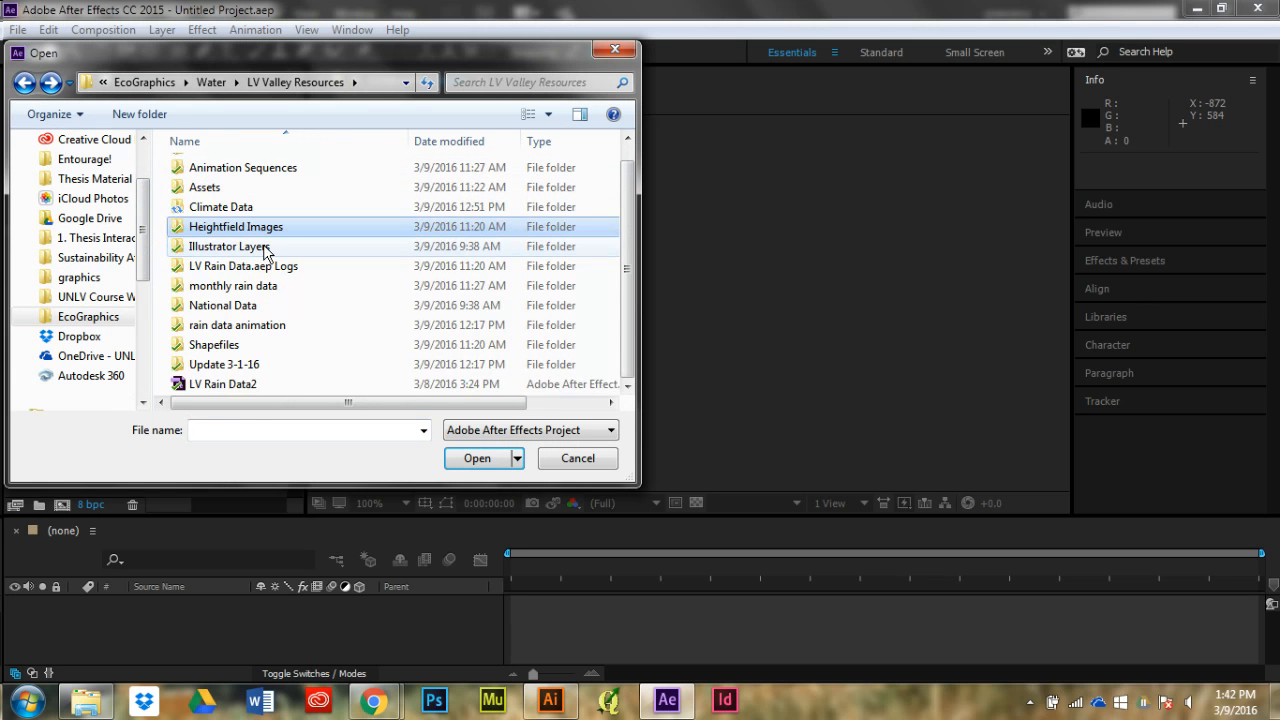
click(296, 385)
click(475, 462)
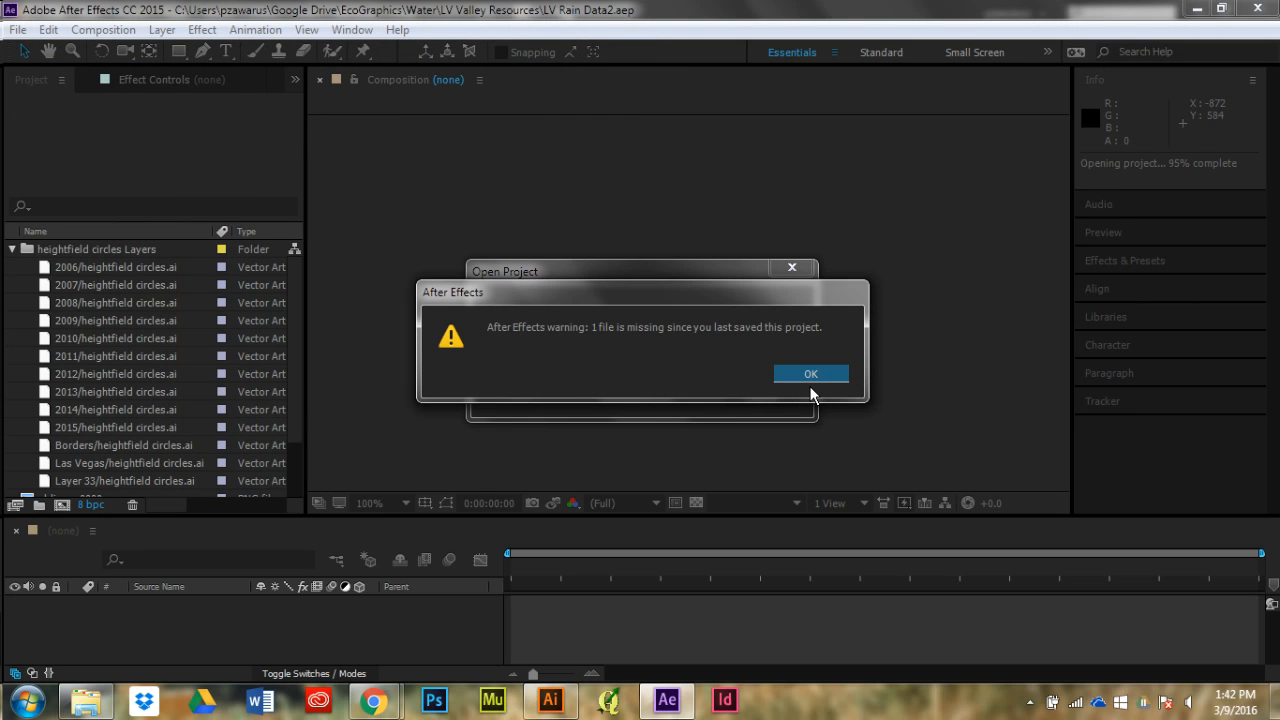
click(811, 374)
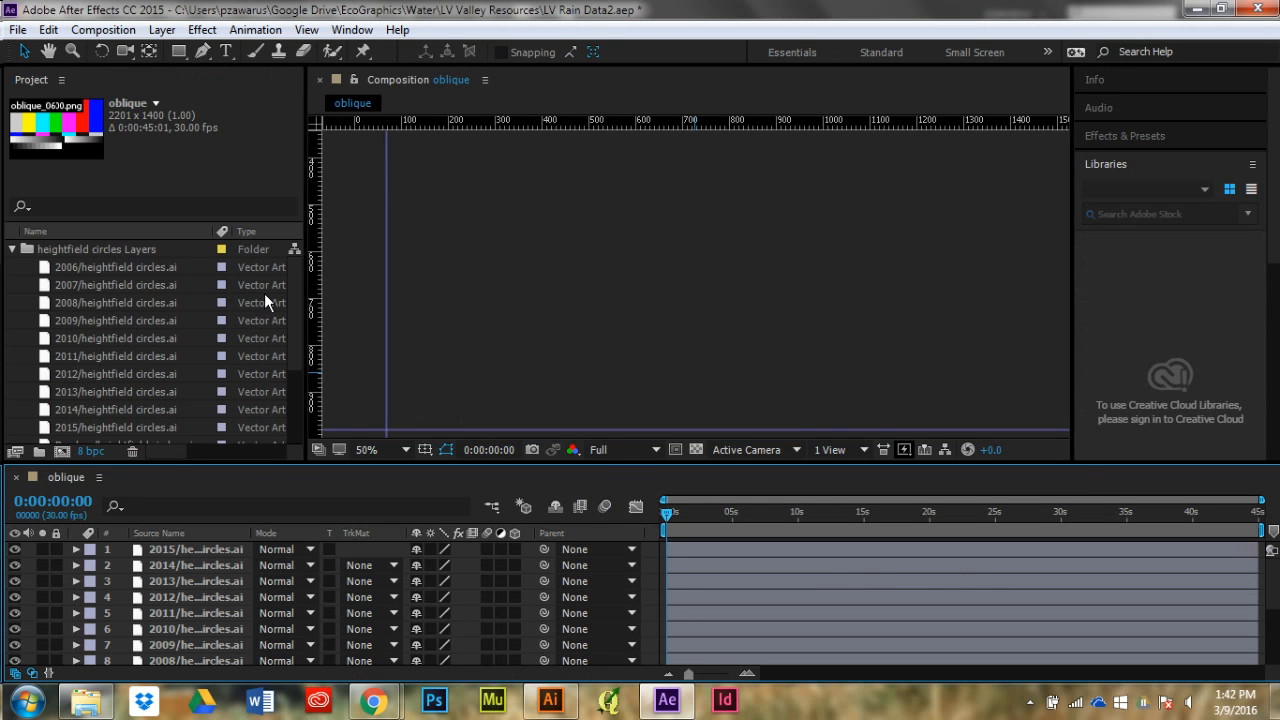
Locate the missing oblique_0600.png footage in the project and start replacing it with a file
click(294, 278)
drag(294, 278, 286, 352)
click(159, 392)
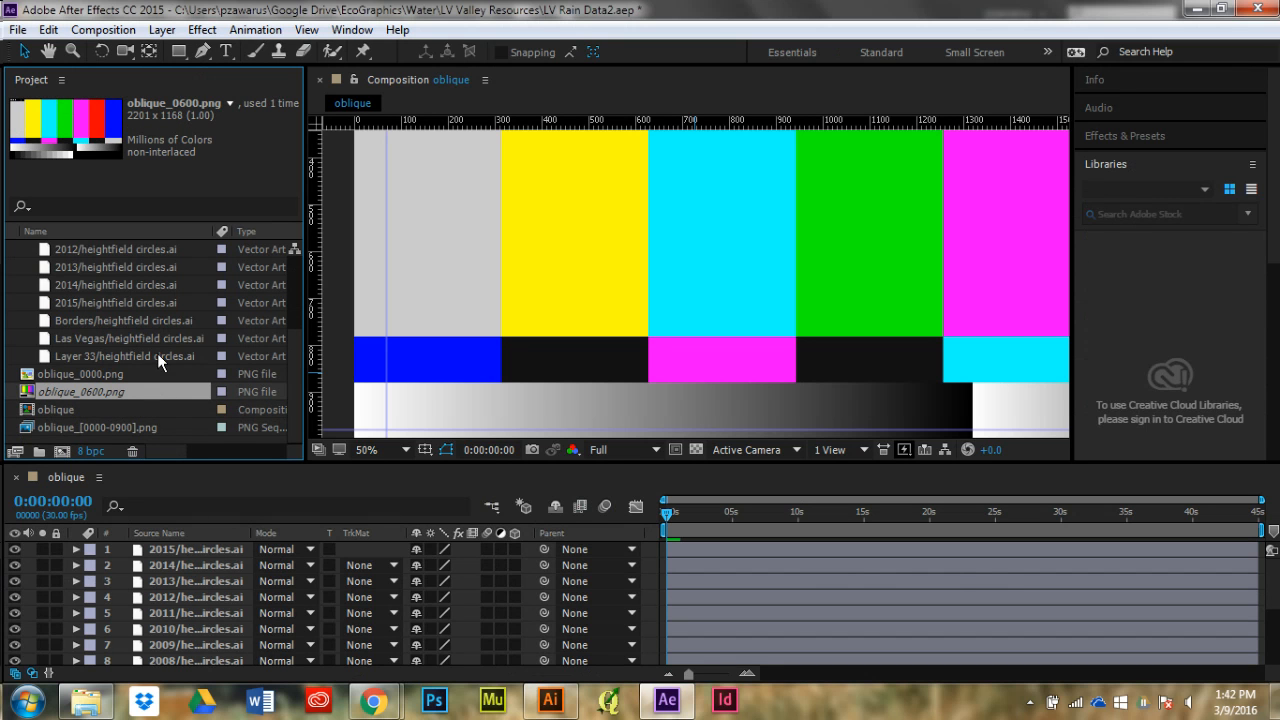
scroll(157, 353, up, 3)
scroll(157, 353, down, 3)
right_click(142, 383)
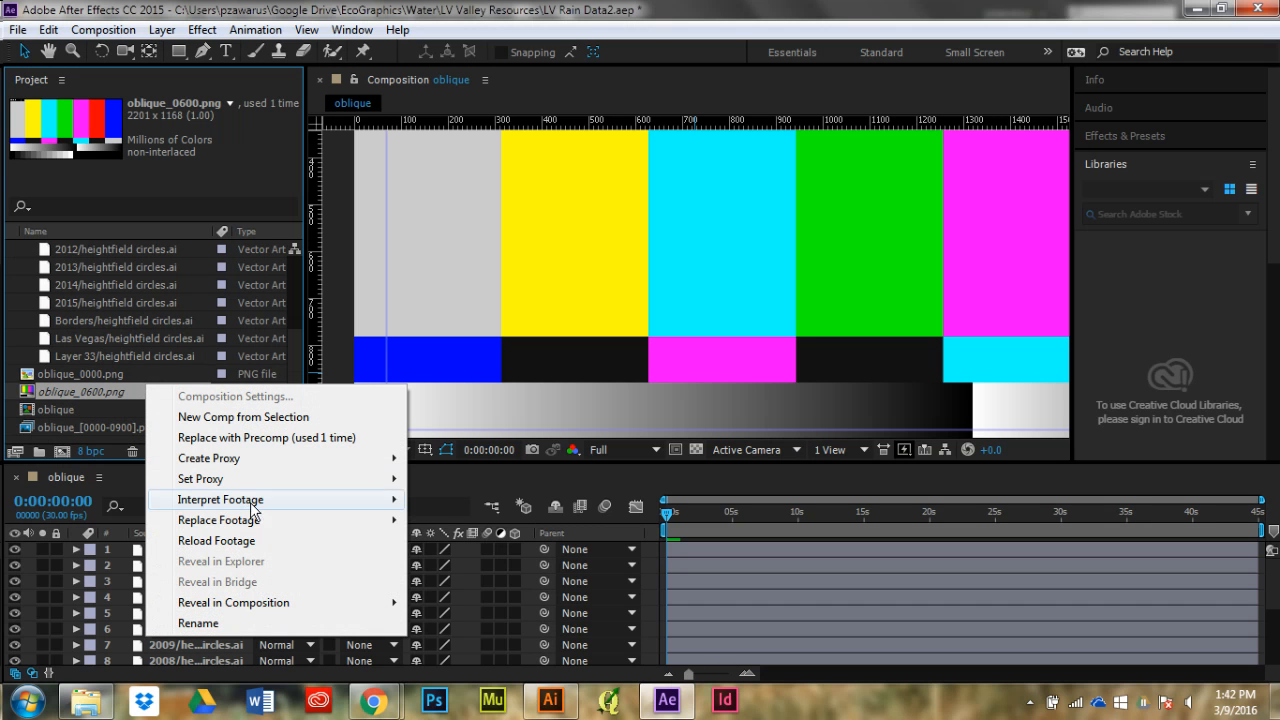
mouse_move(272, 522)
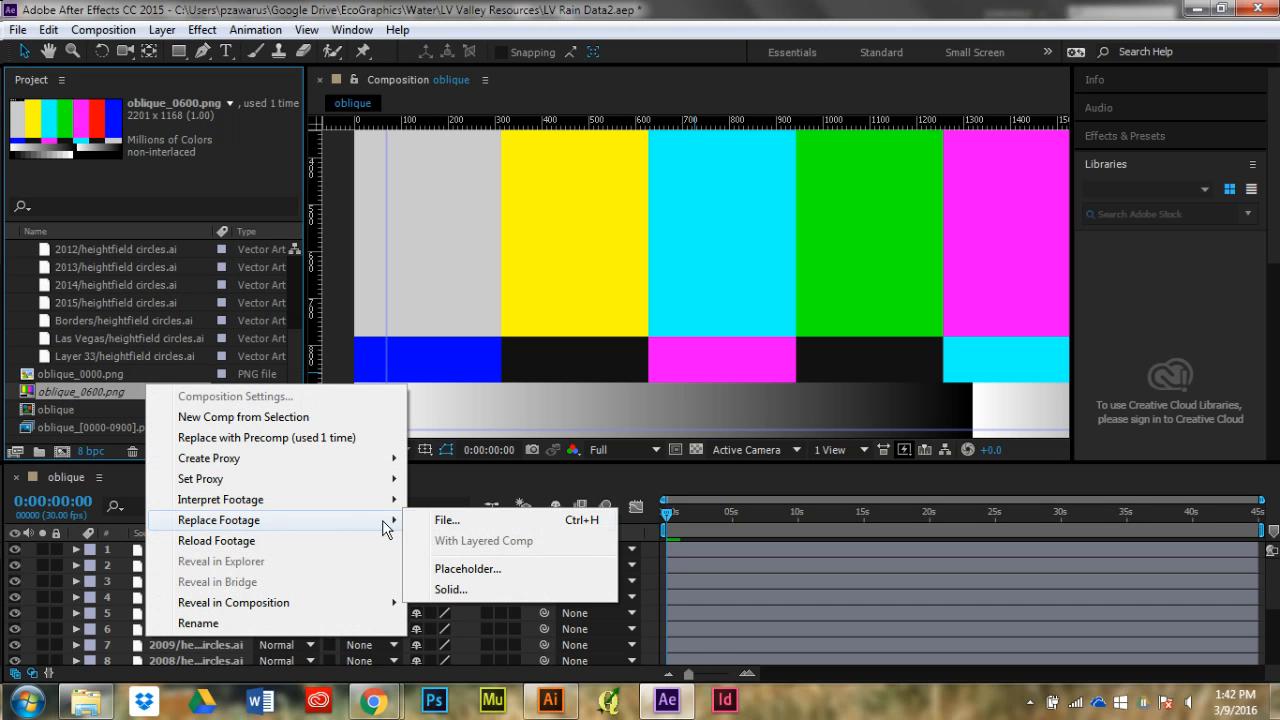
click(463, 520)
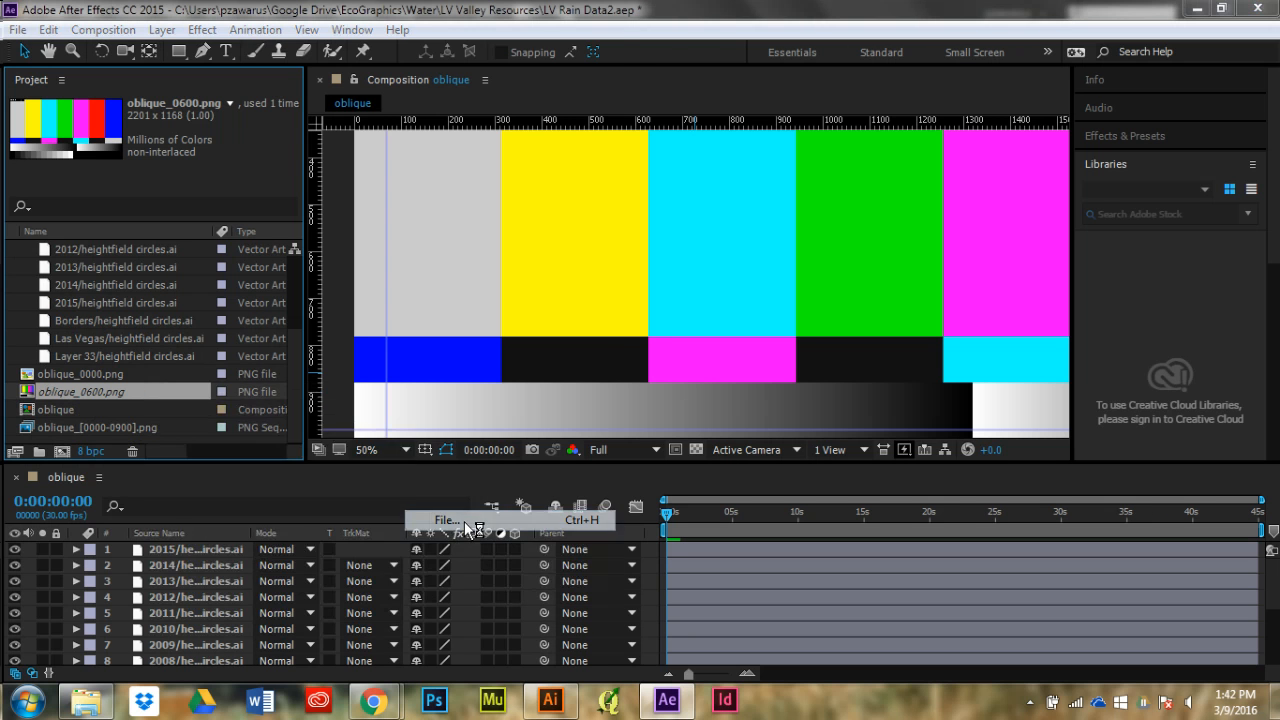
Choose oblique_0600 in the animation sequence oblique folder and import it as a PNG sequence to replace the missing footage
drag(627, 157, 576, 430)
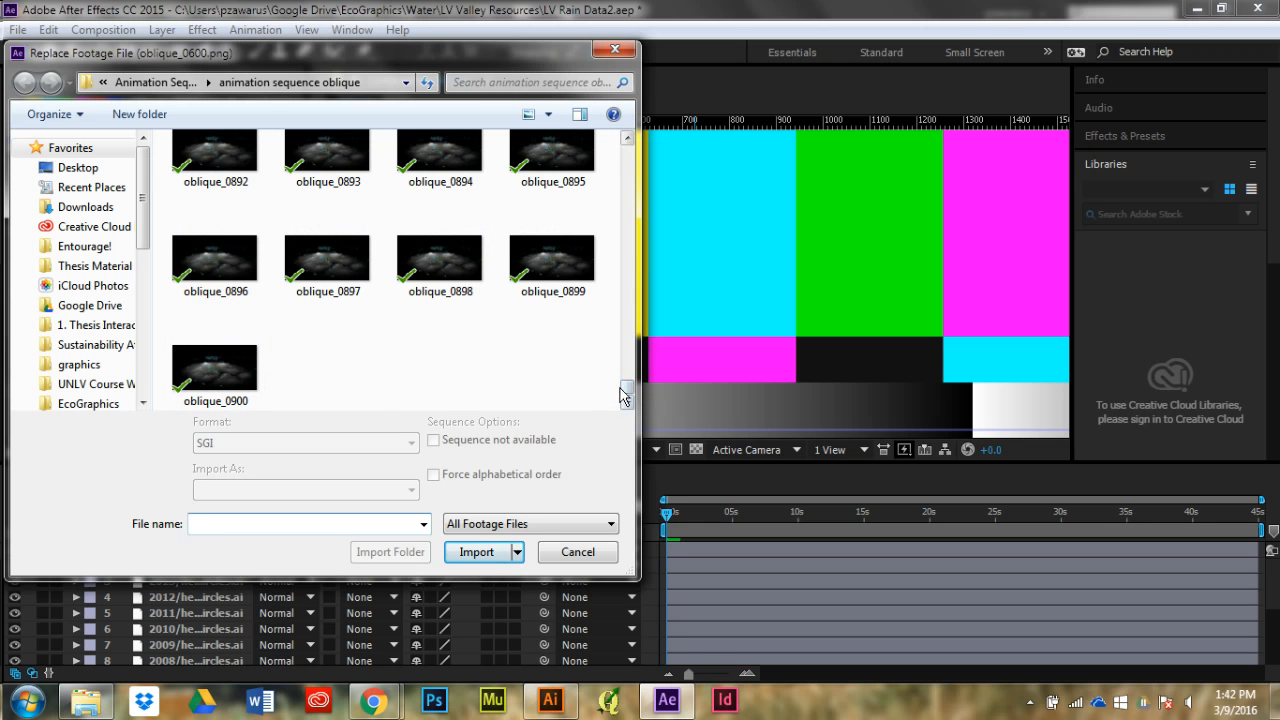
mouse_move(627, 387)
mouse_down()
mouse_move(628, 369)
mouse_move(626, 398)
mouse_up()
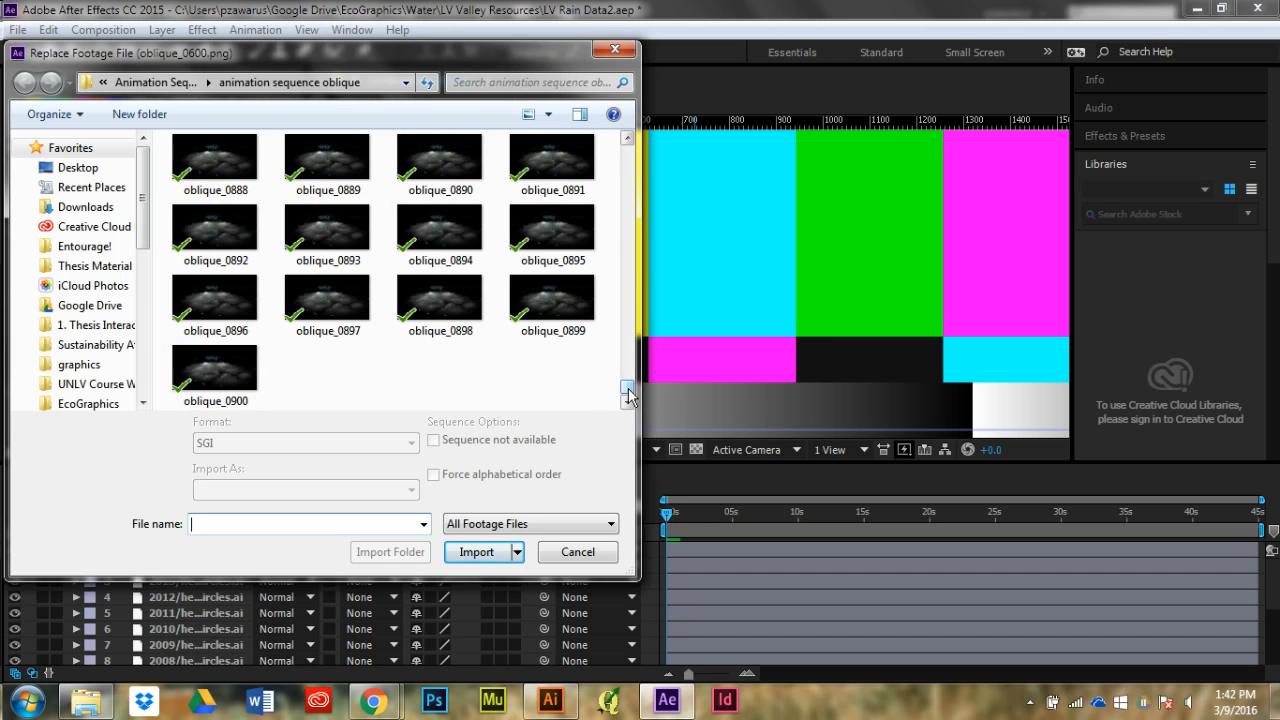
drag(628, 393, 638, 310)
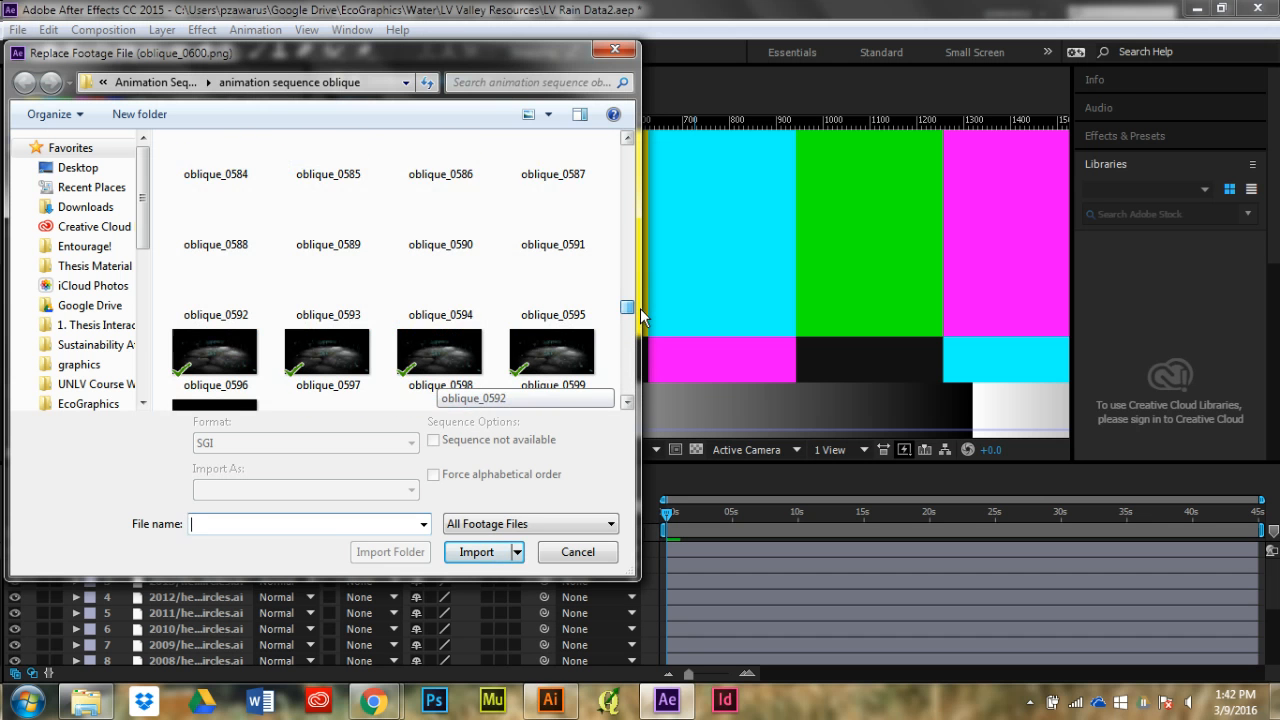
drag(406, 55, 768, 98)
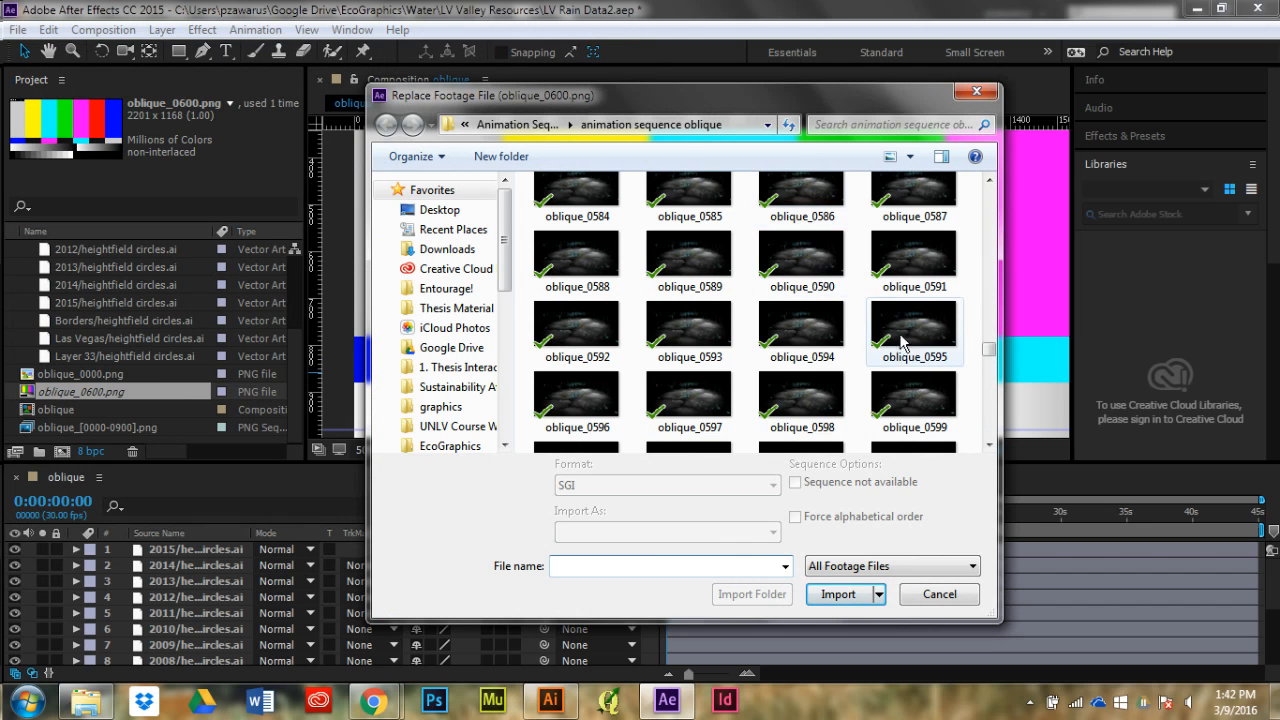
click(988, 444)
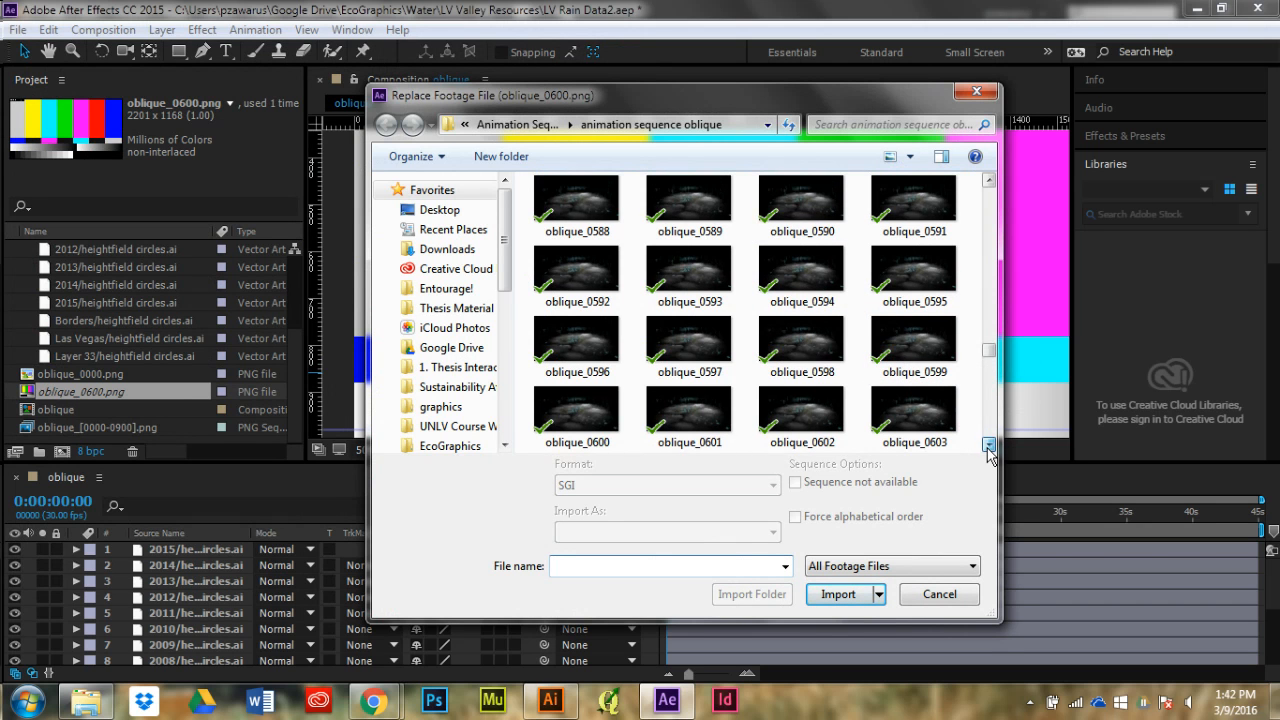
click(597, 425)
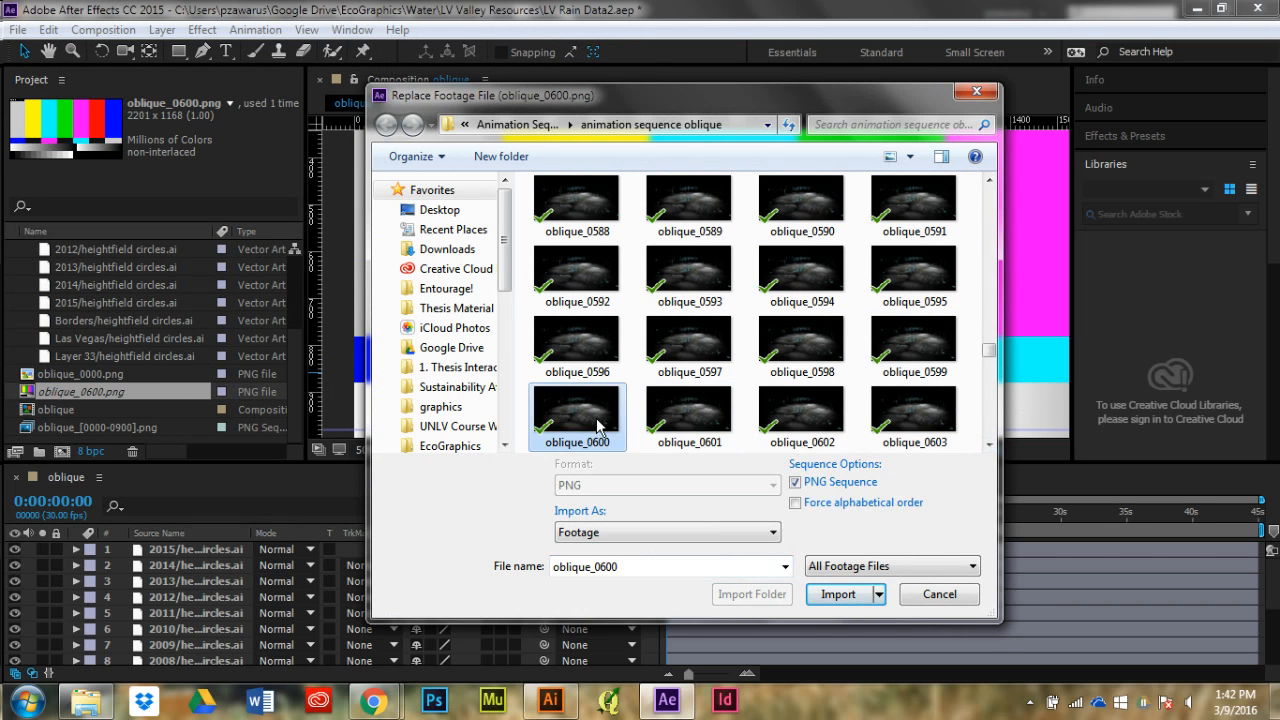
click(836, 596)
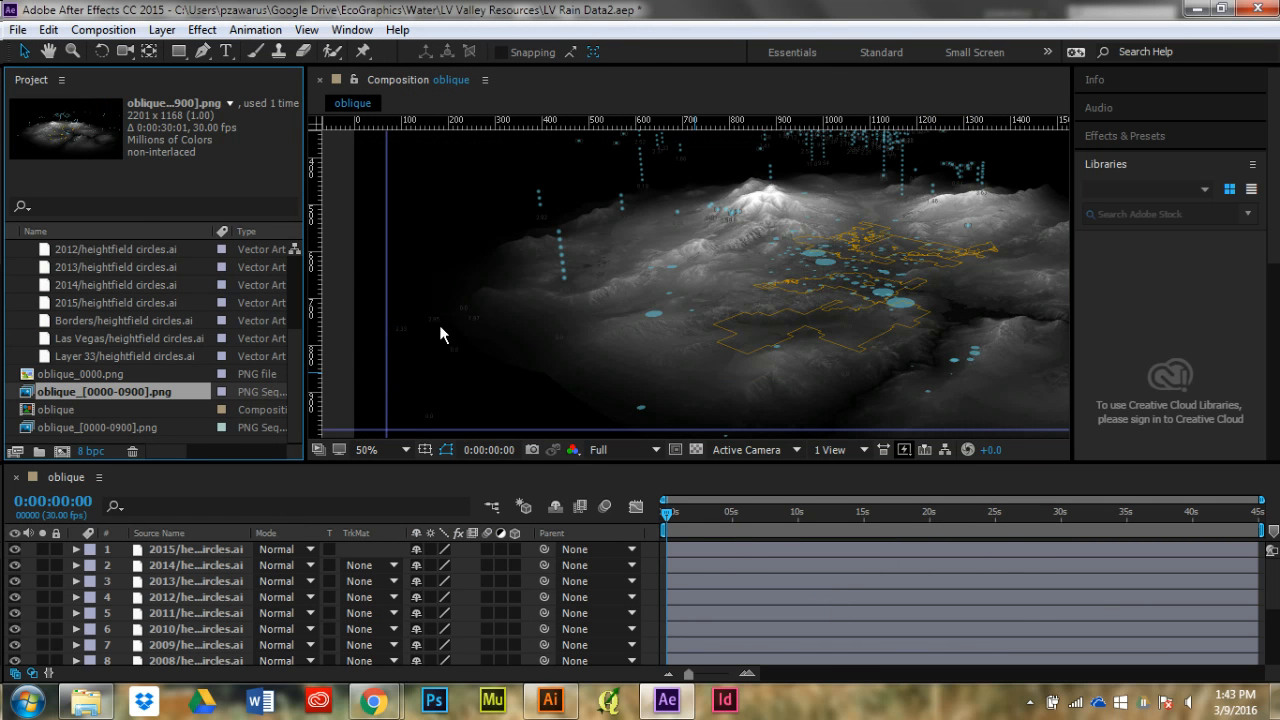
Scrub the oblique composition through roughly its first eight seconds to check the terrain animation, and return to the start
scroll(564, 280, down, 2)
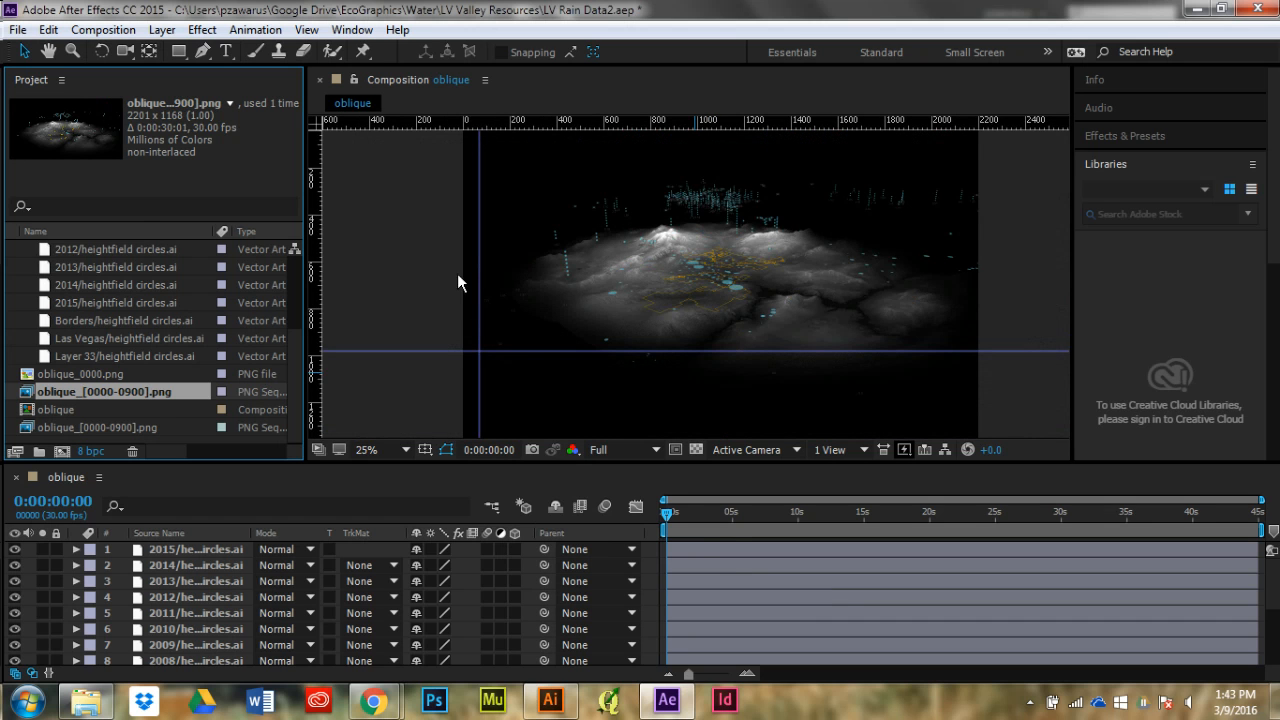
click(691, 549)
drag(668, 518, 736, 528)
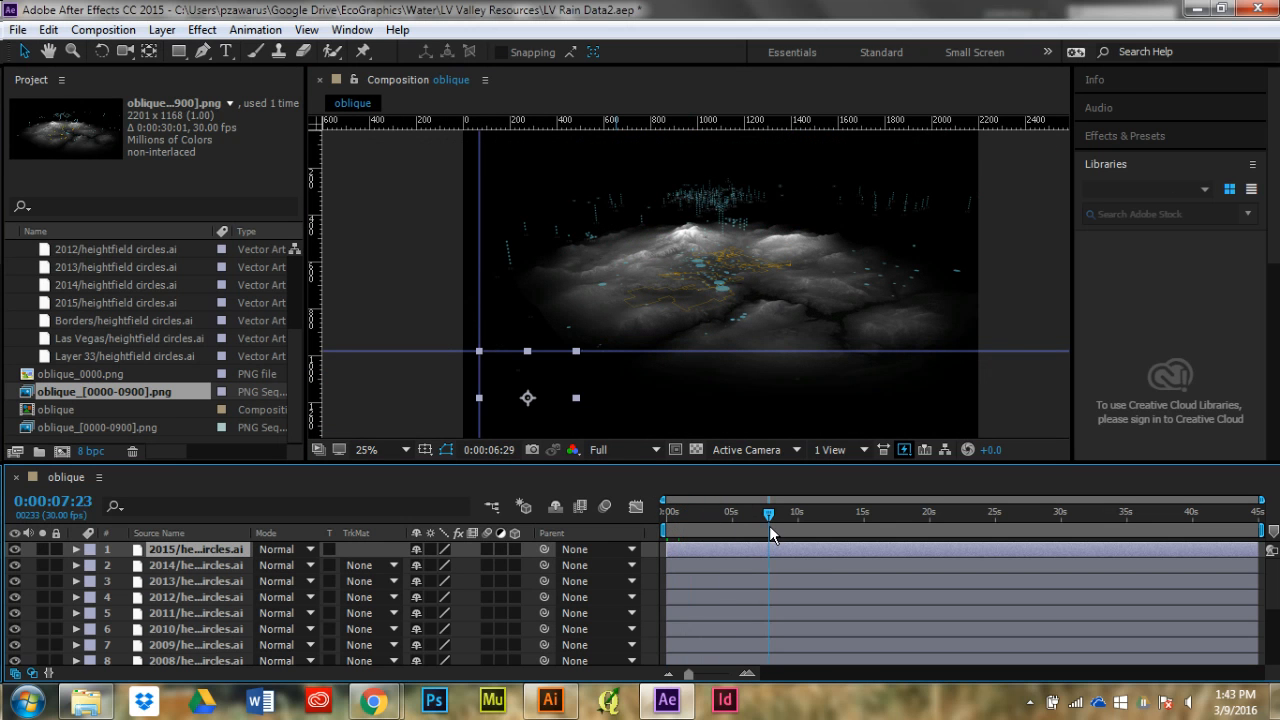
drag(782, 520, 608, 511)
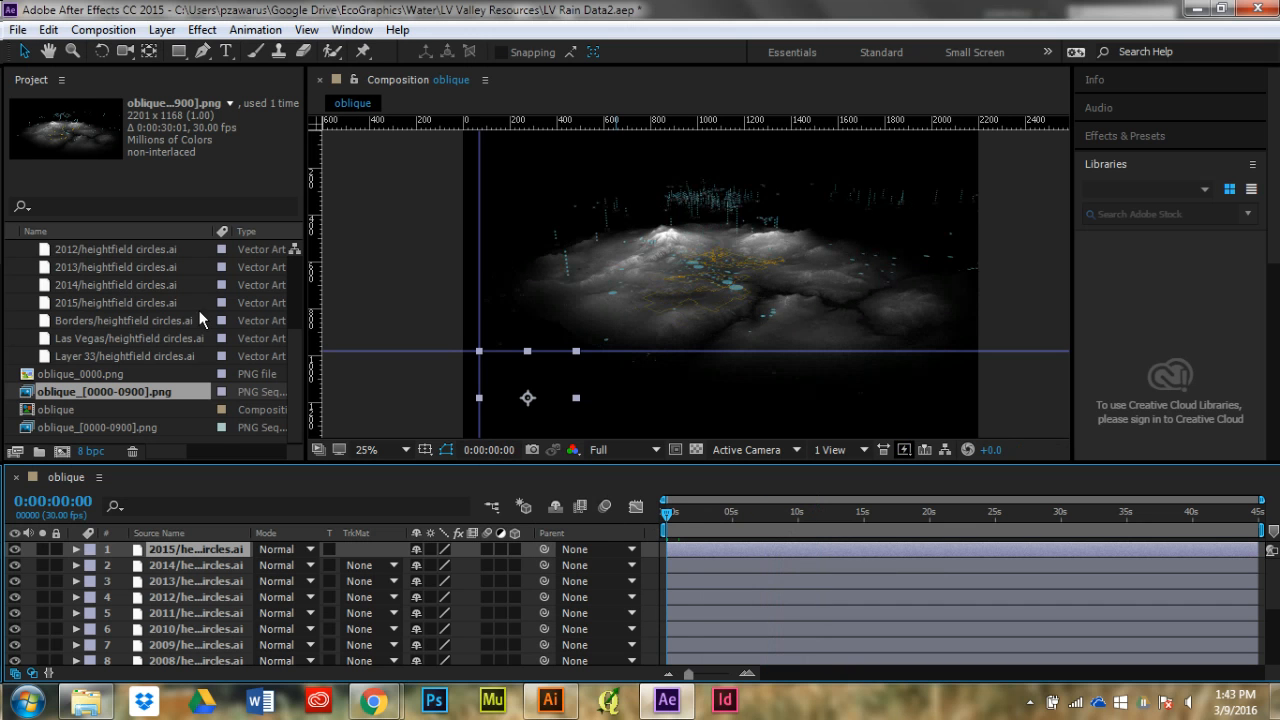
Inspect the 2006/heightfield circles.ai footage, scrub the composition to about ten seconds, and return to the start
scroll(101, 322, up, 2)
click(132, 250)
click(117, 268)
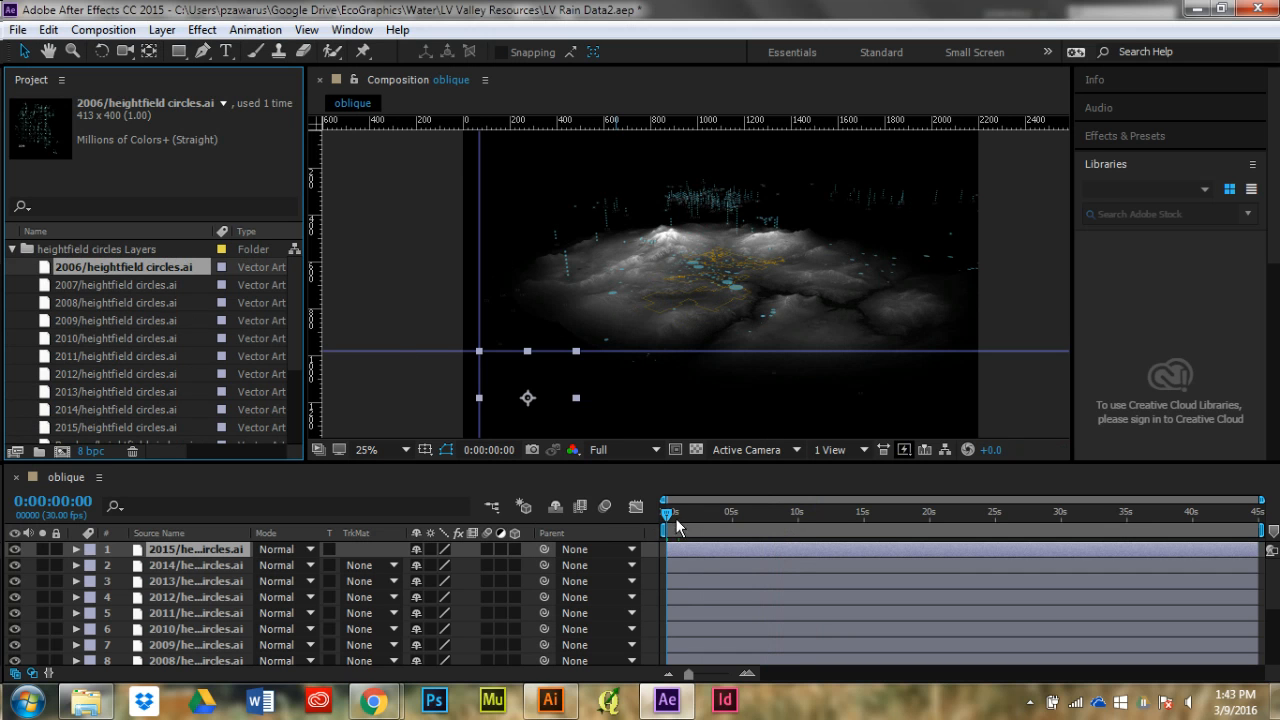
drag(666, 518, 797, 519)
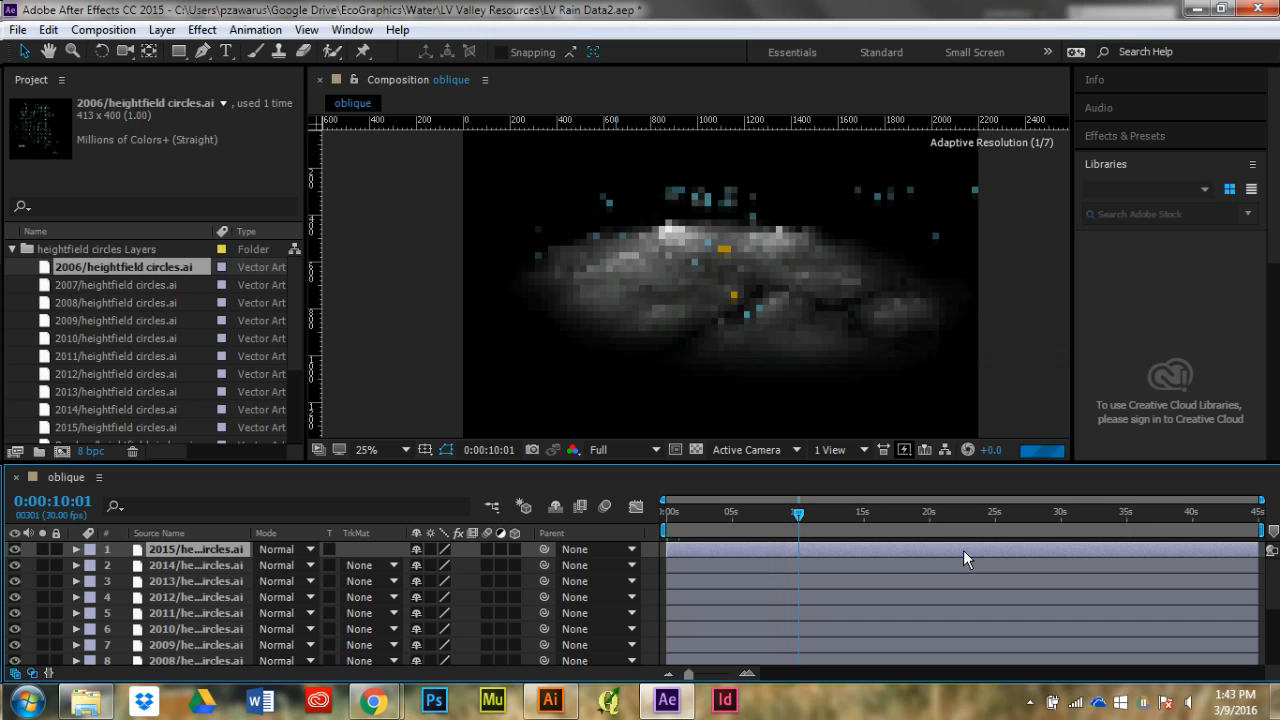
drag(792, 515, 781, 519)
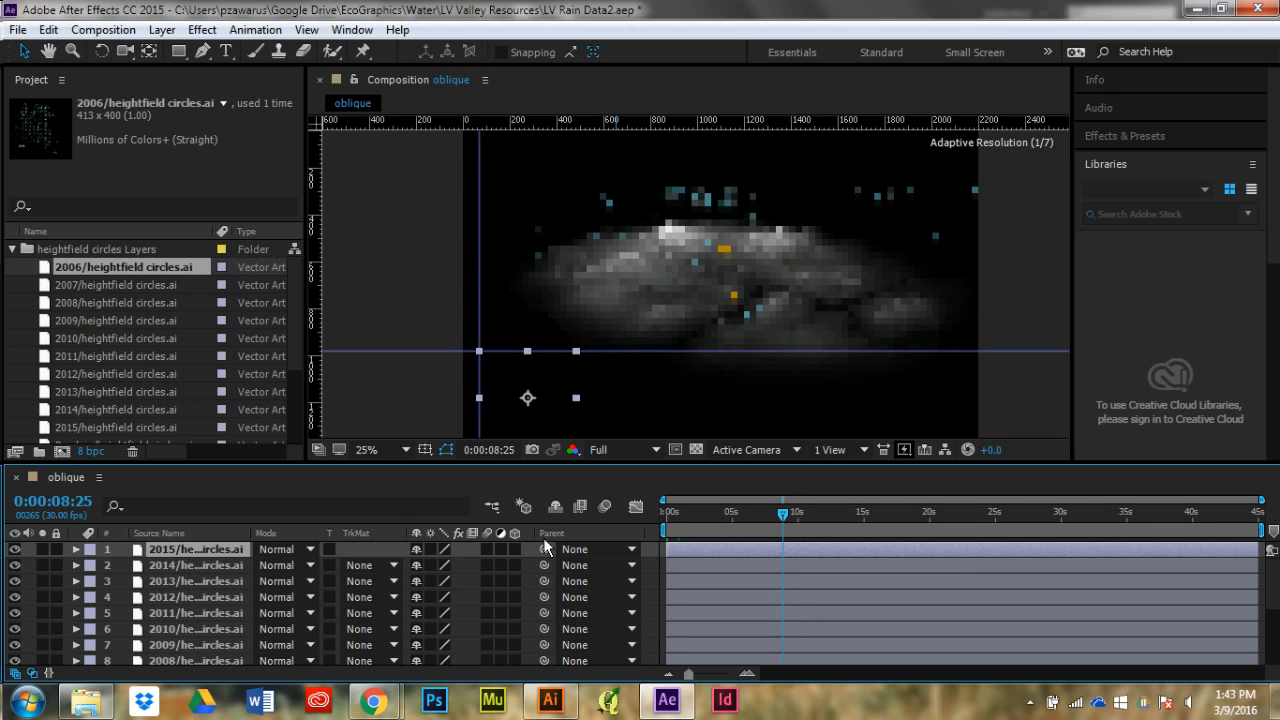
click(65, 546)
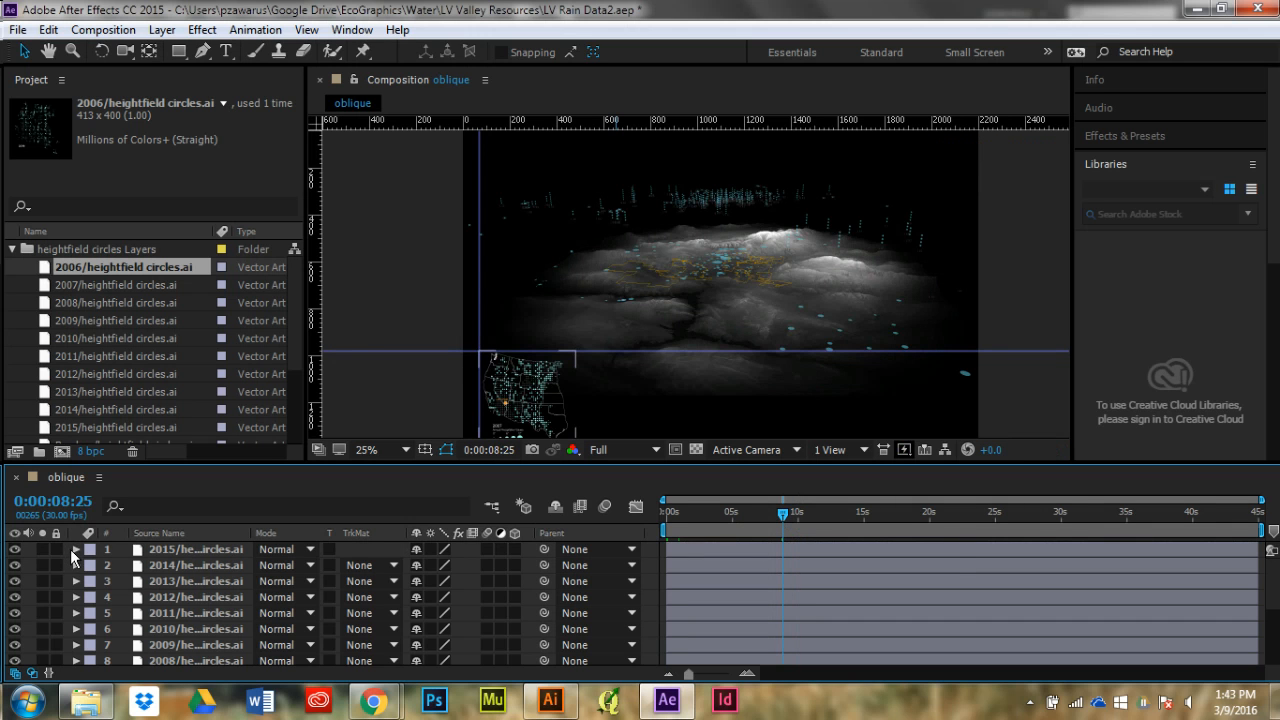
click(71, 549)
click(71, 549)
drag(774, 514, 630, 514)
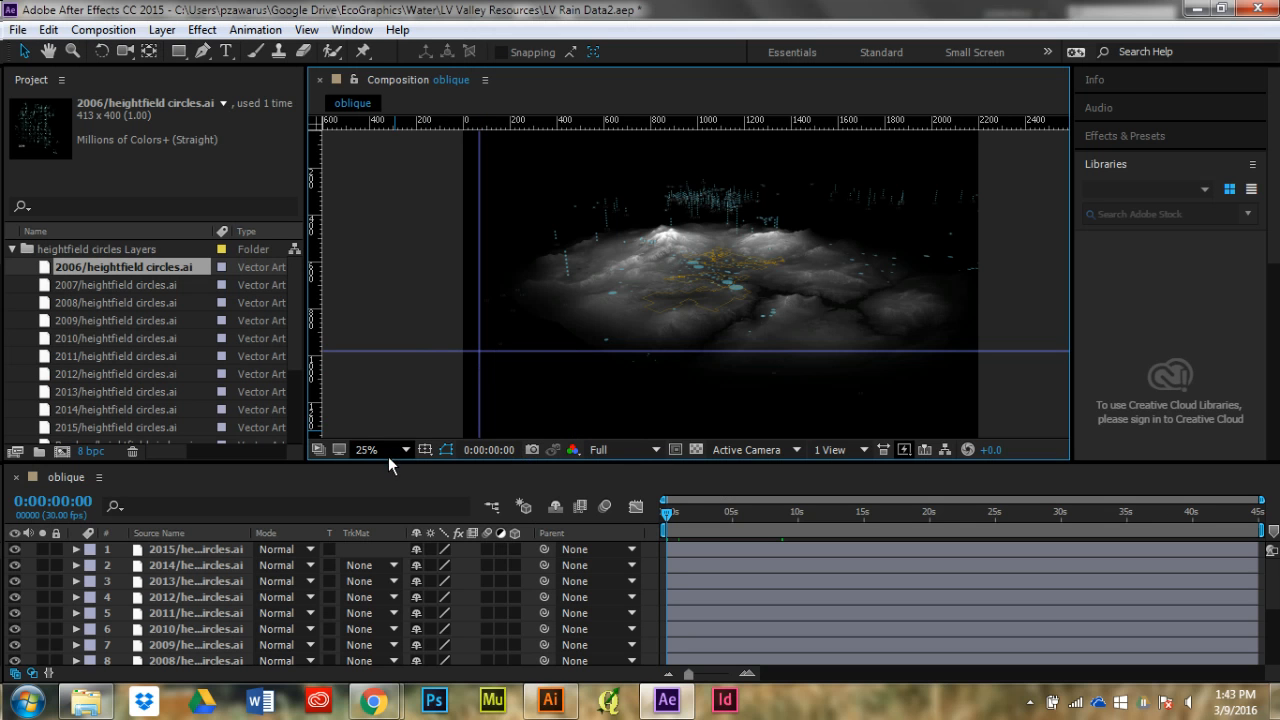
Enlarge the composition viewer, preview the oblique animation from the start, and review the lowest timeline layers
drag(388, 462, 395, 516)
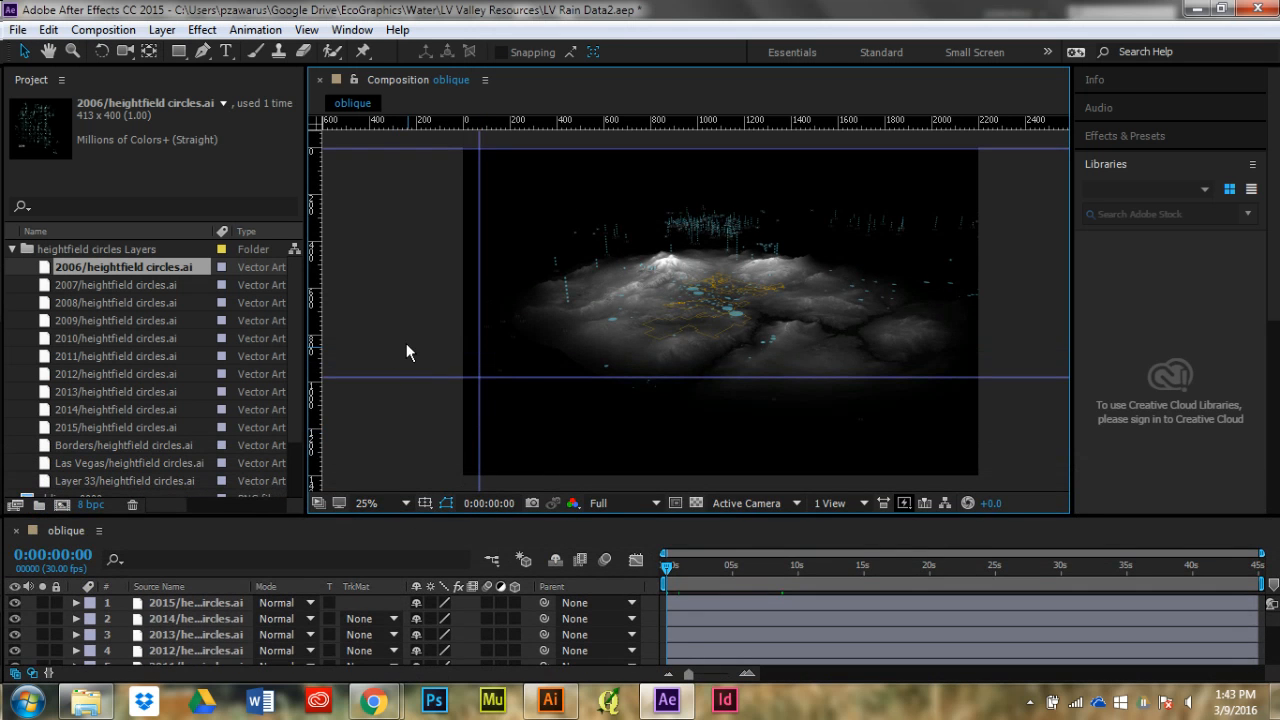
key(space)
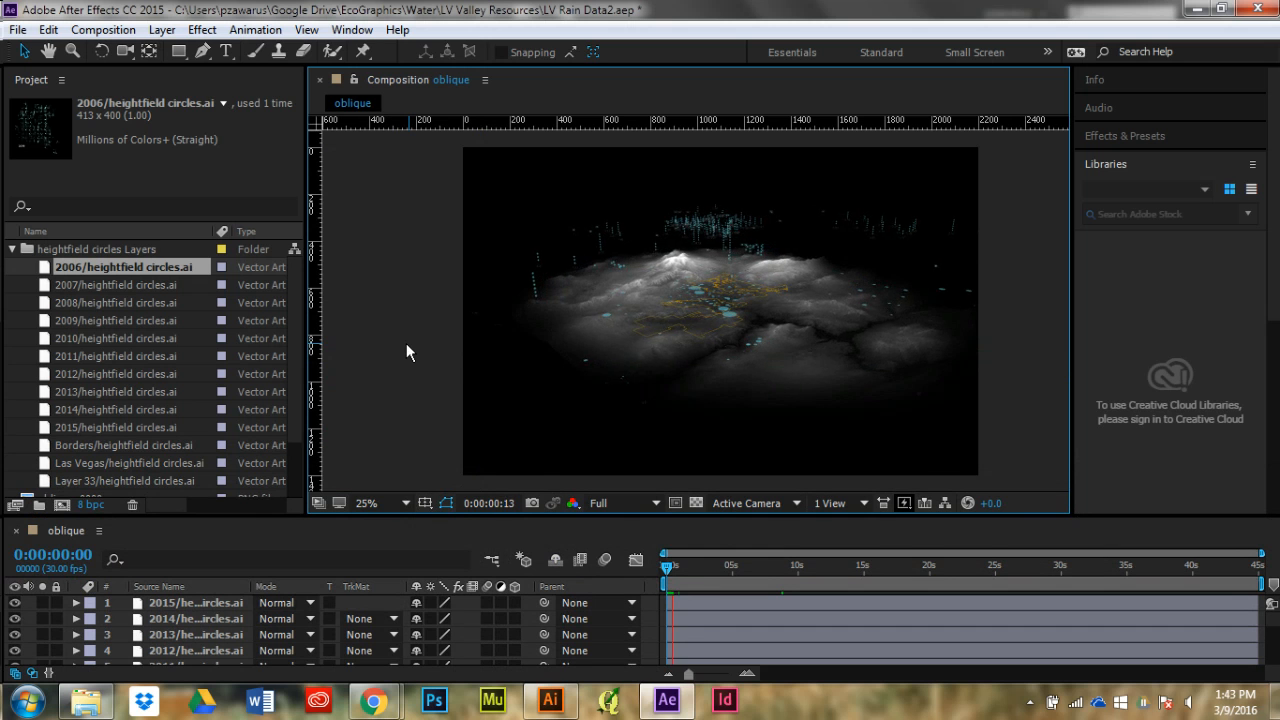
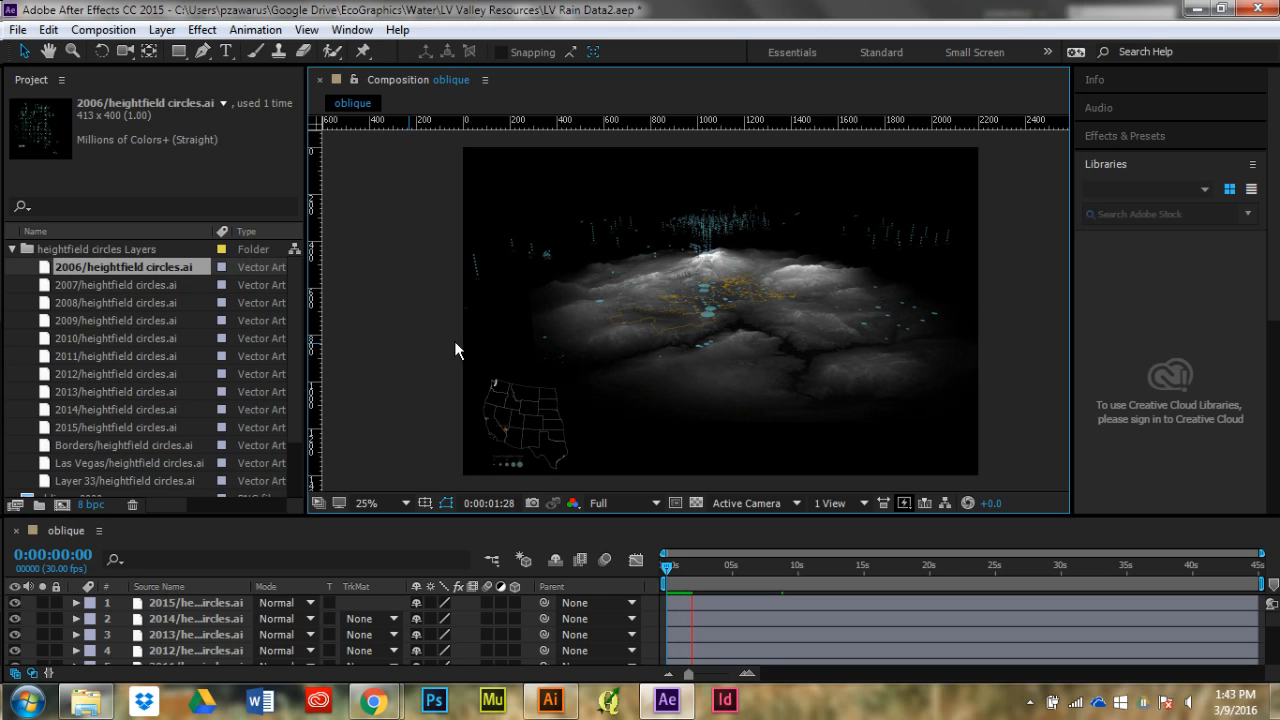
scroll(598, 556, down, 1)
scroll(606, 558, down, 3)
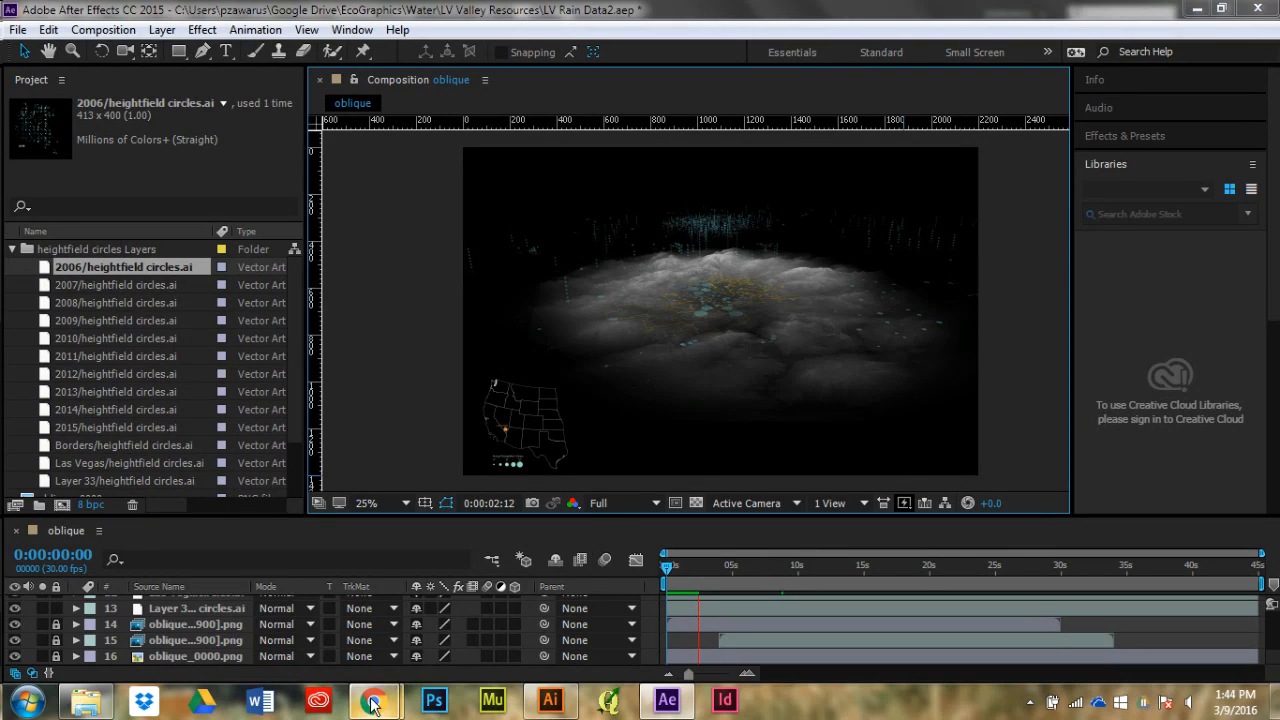
Try to bring up the National Data Google Drive window in Chrome, minimize it, and switch to Illustrator
mouse_move(373, 700)
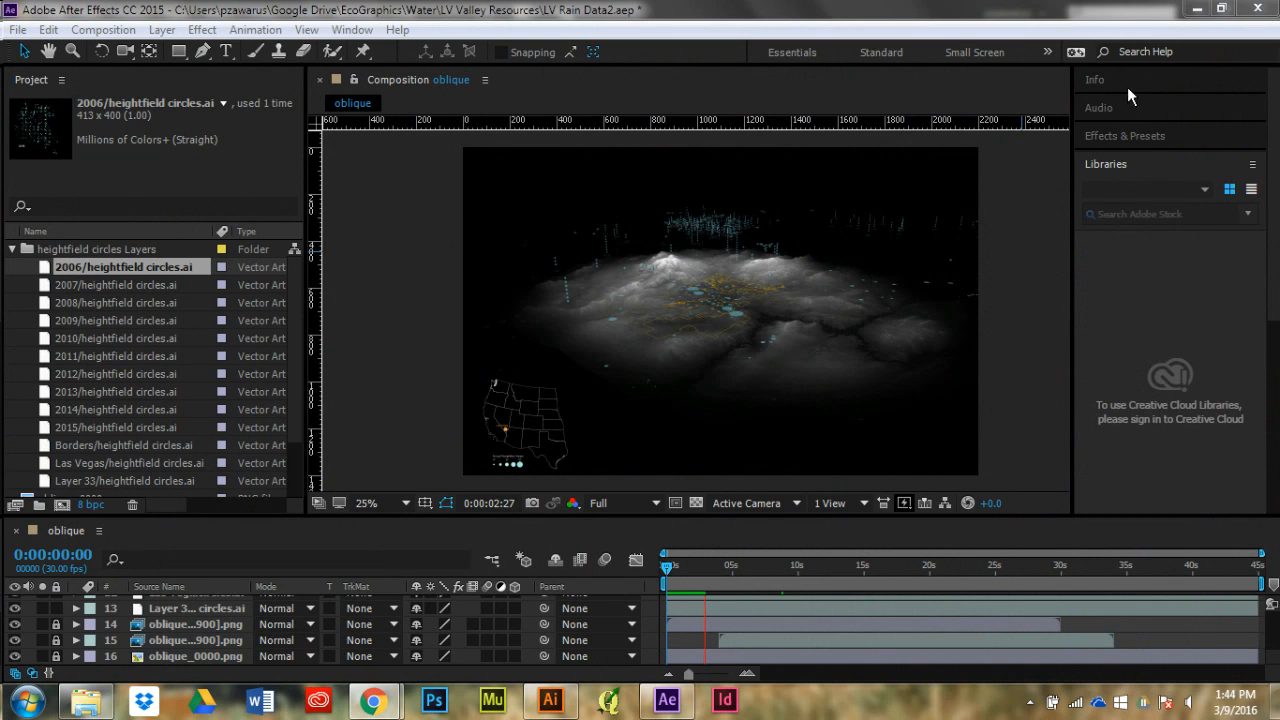
click(376, 699)
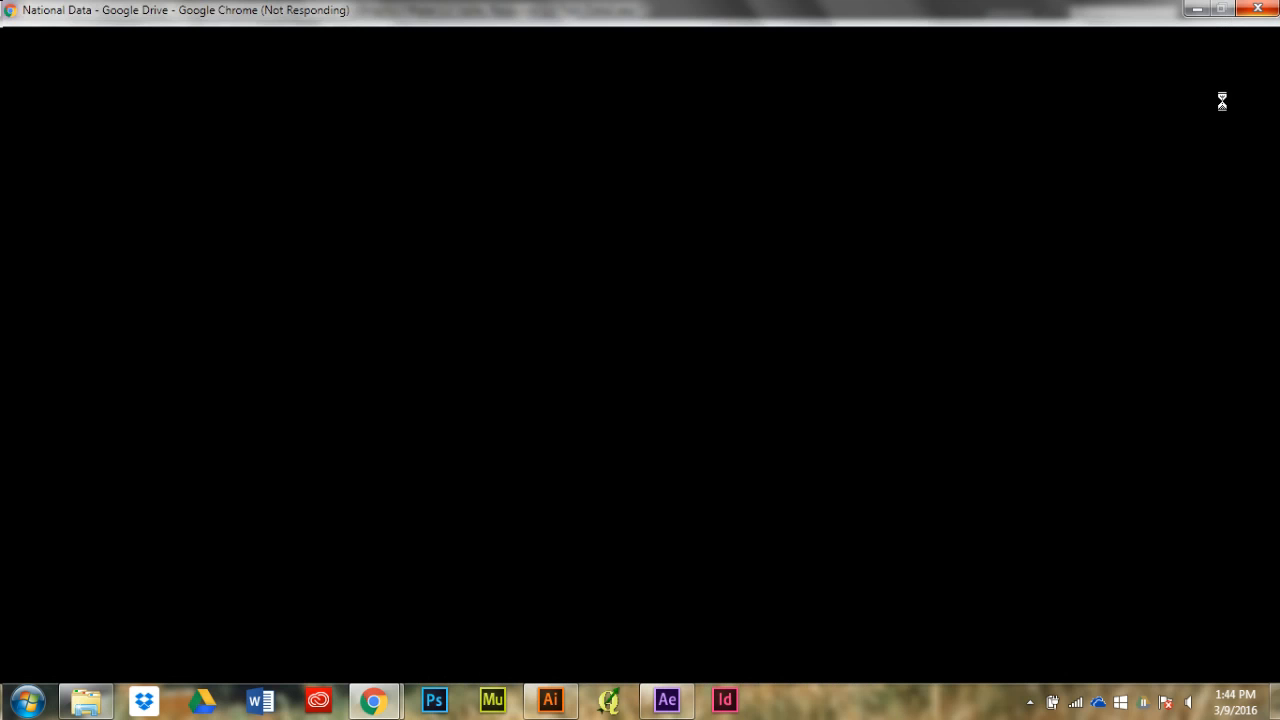
click(1197, 9)
mouse_move(368, 702)
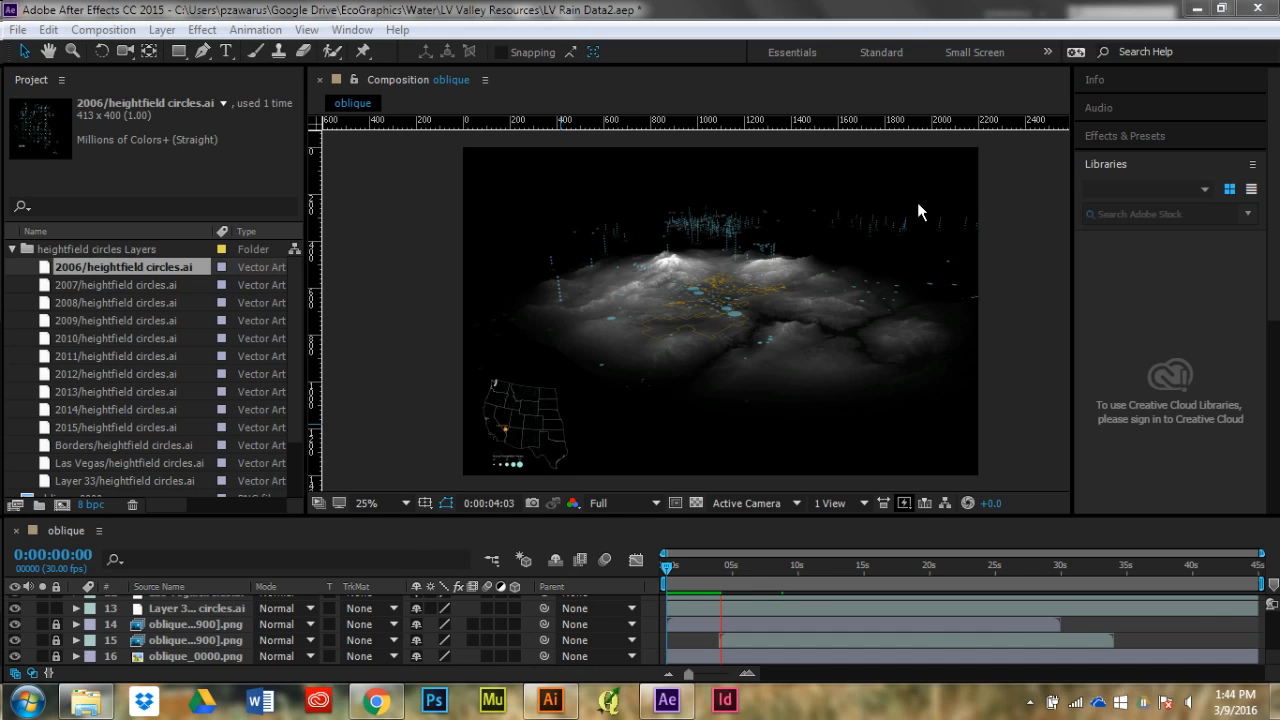
key(super+d)
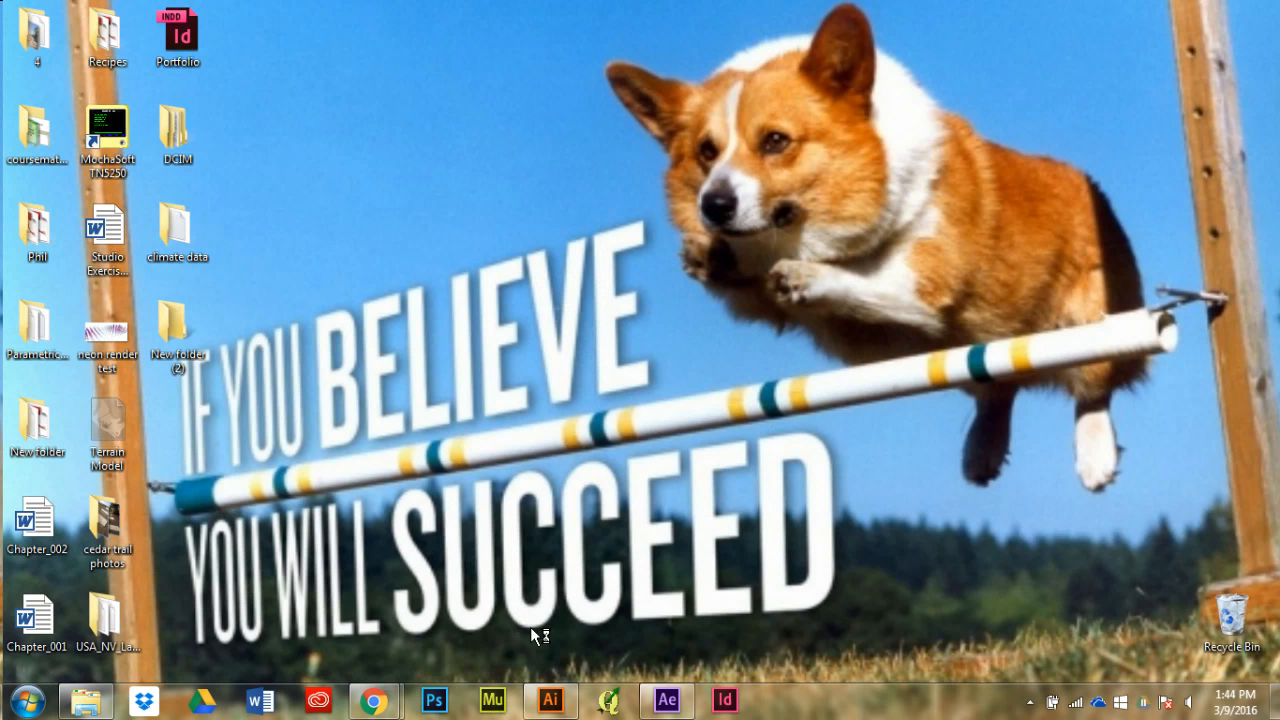
click(434, 697)
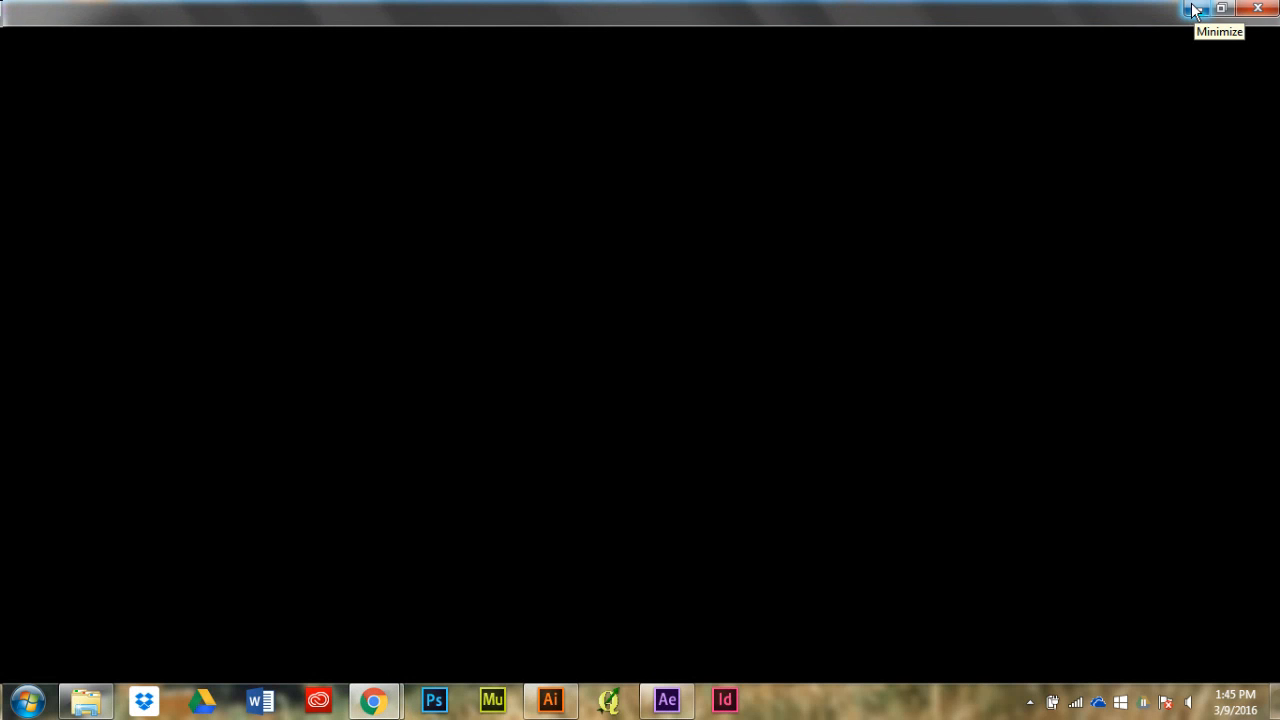
click(549, 700)
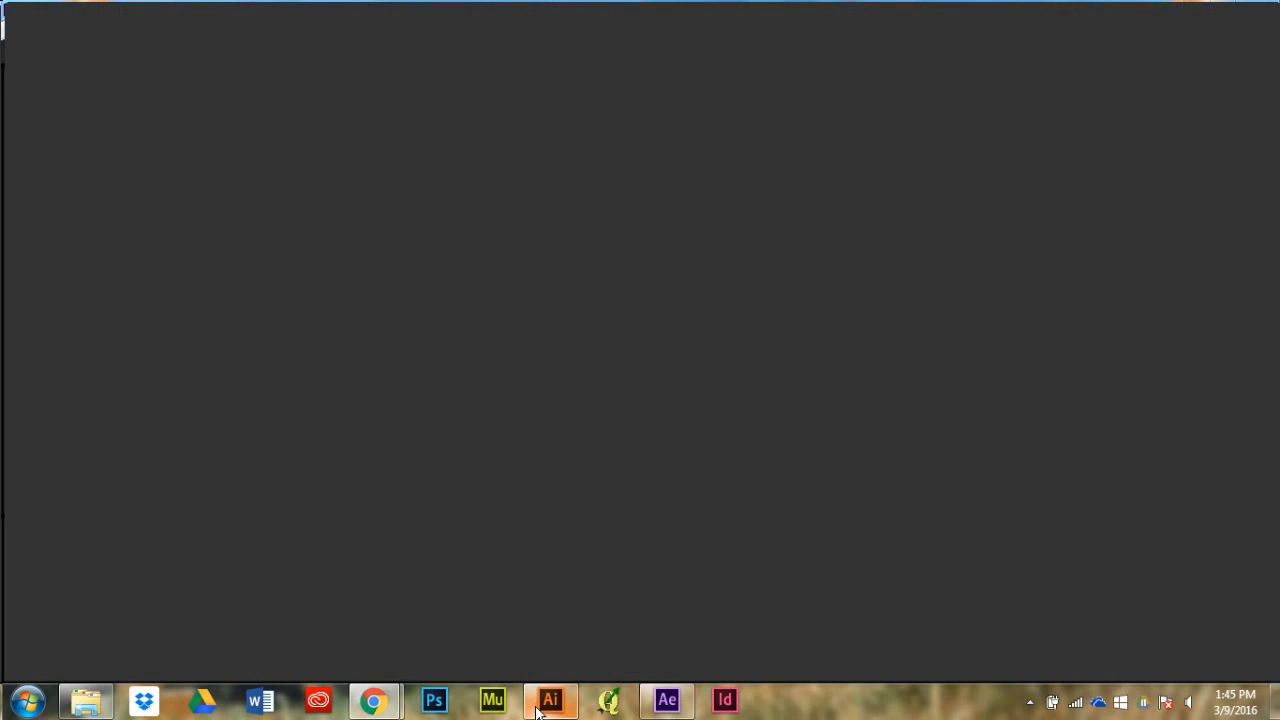